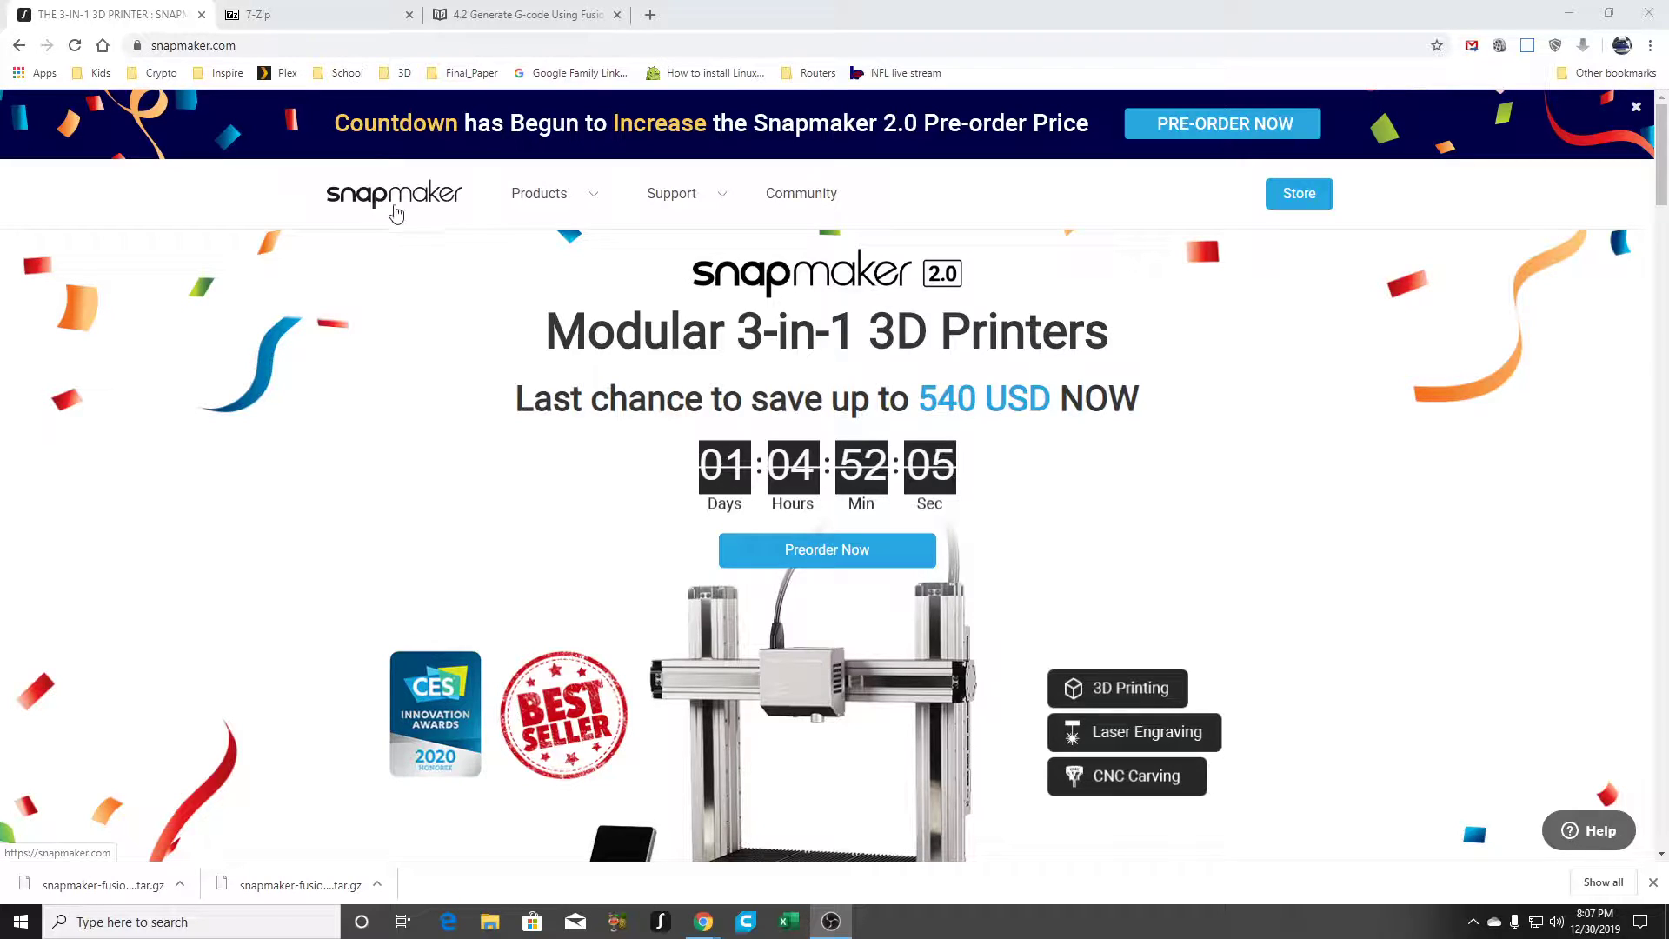
Step: Open Snapmaker's support Downloads page and highlight the Configuration Files for Fusion 360 entry among the additional software files
mouse_move(674, 207)
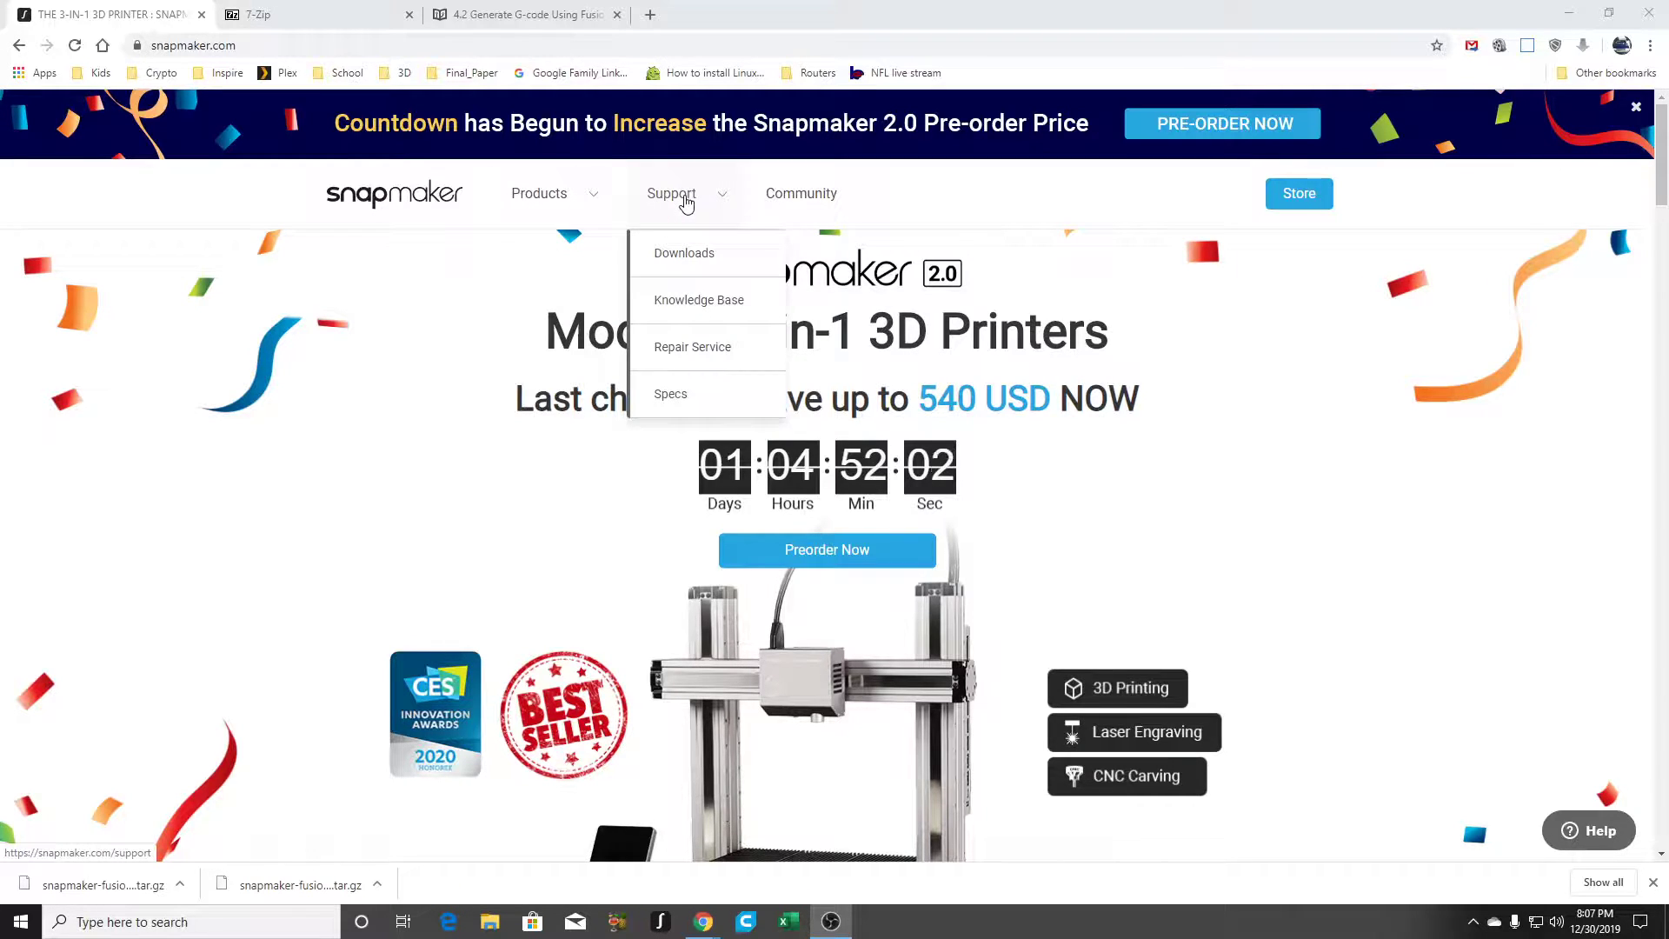
click(685, 253)
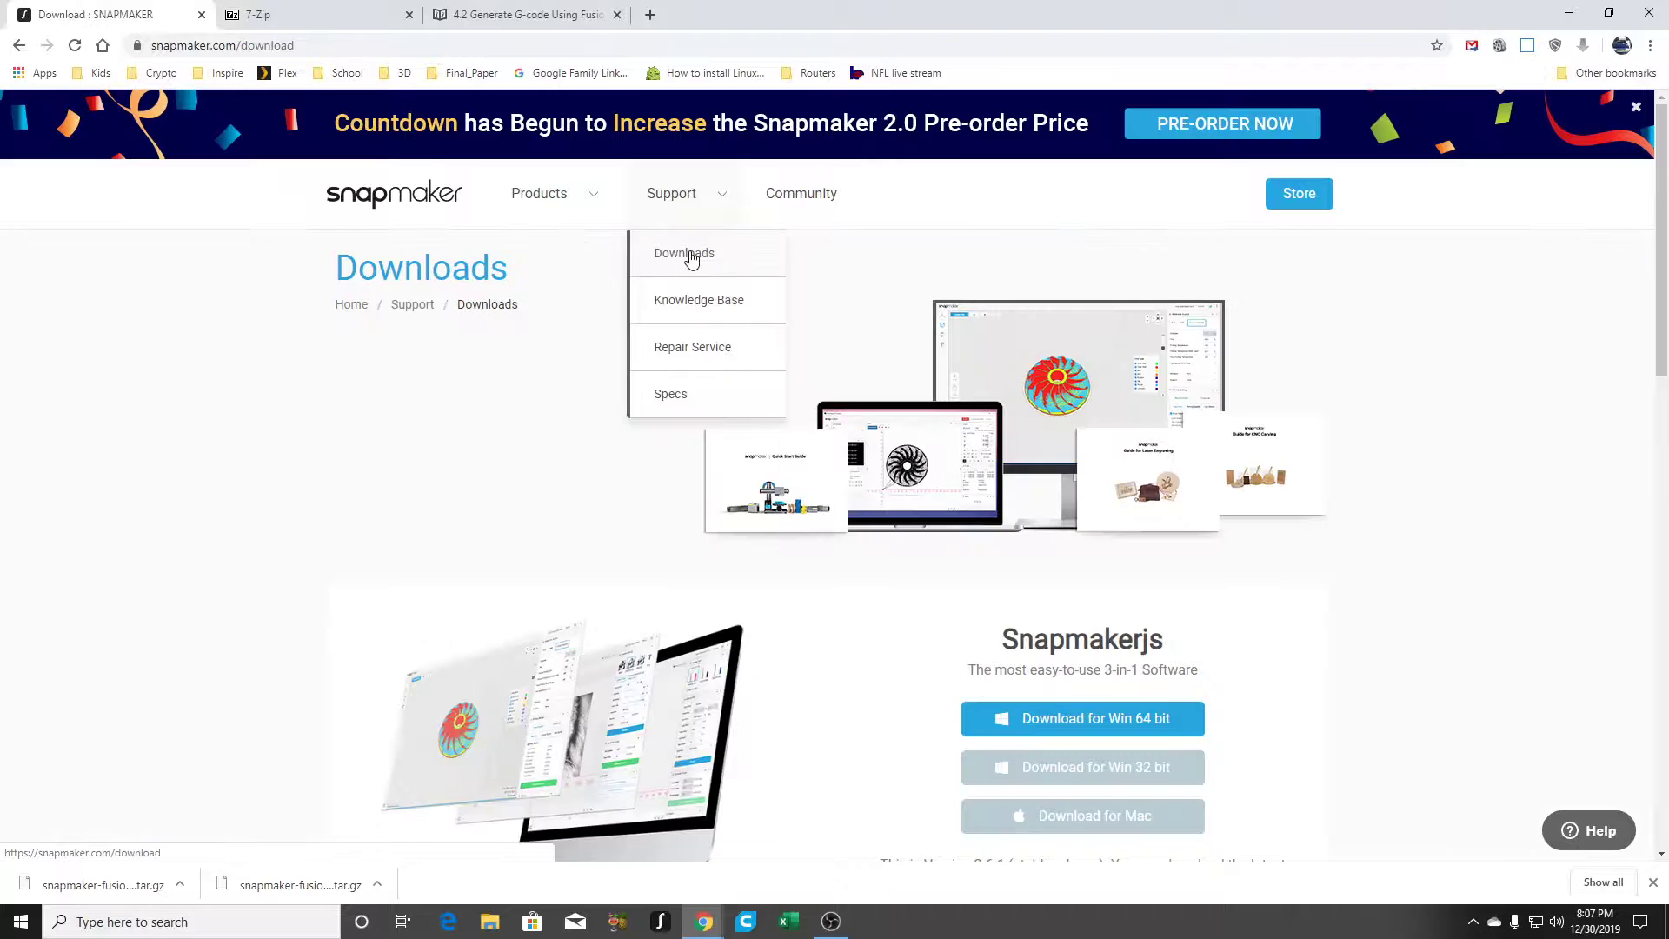
scroll(901, 515, down, 7)
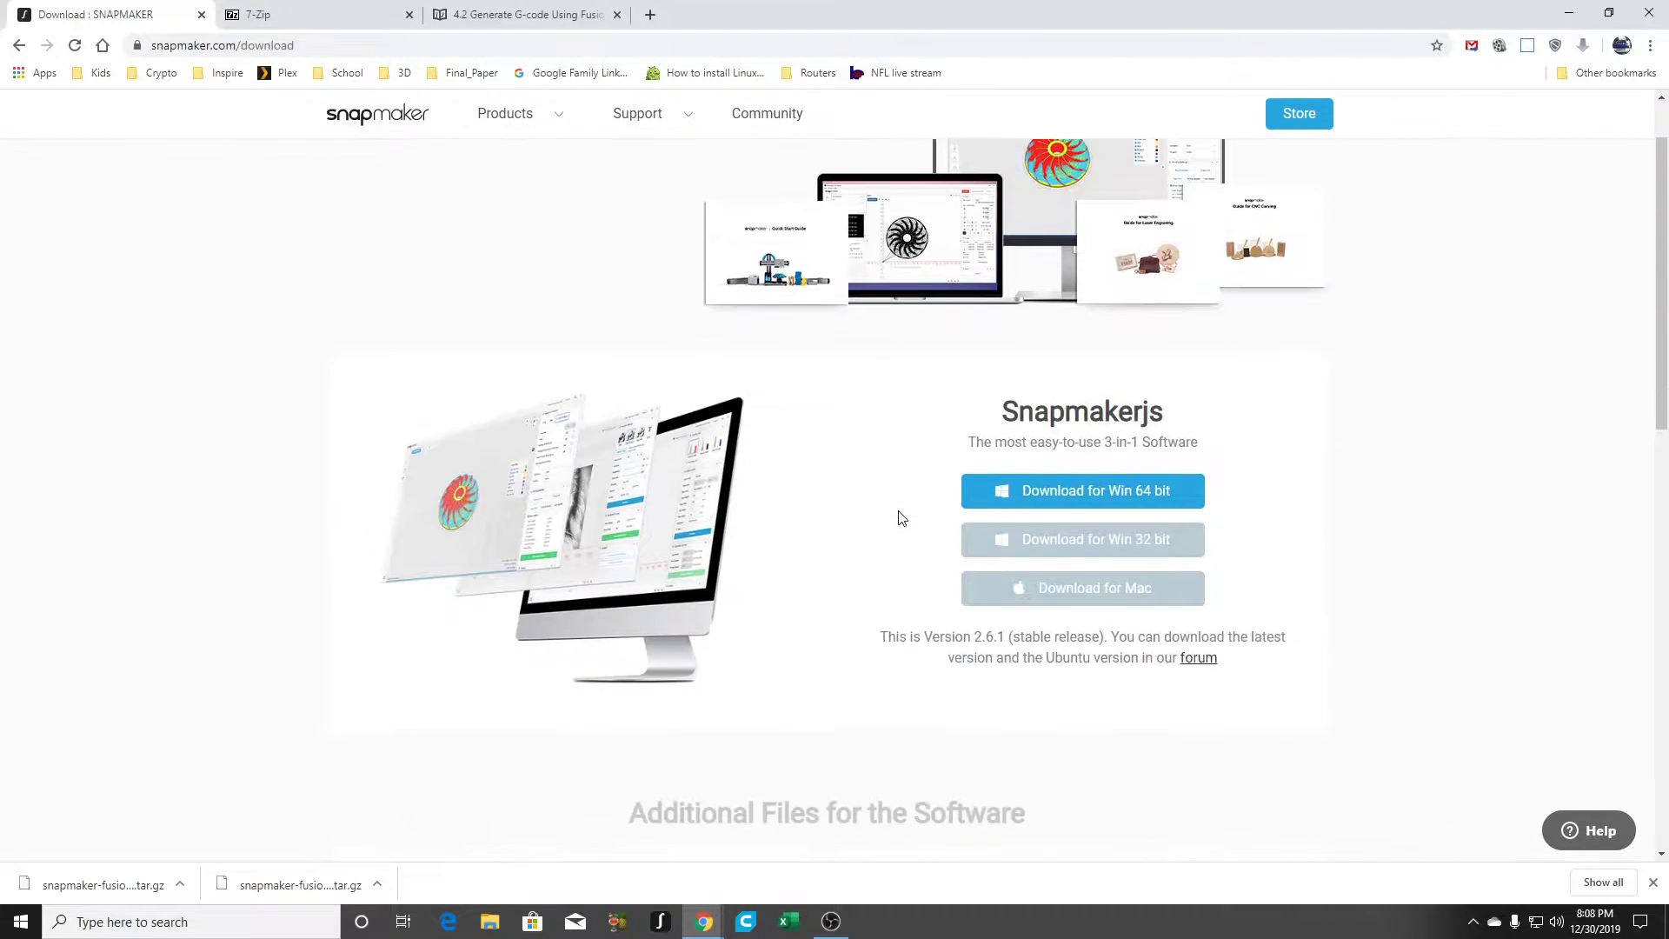
drag(871, 540, 1073, 540)
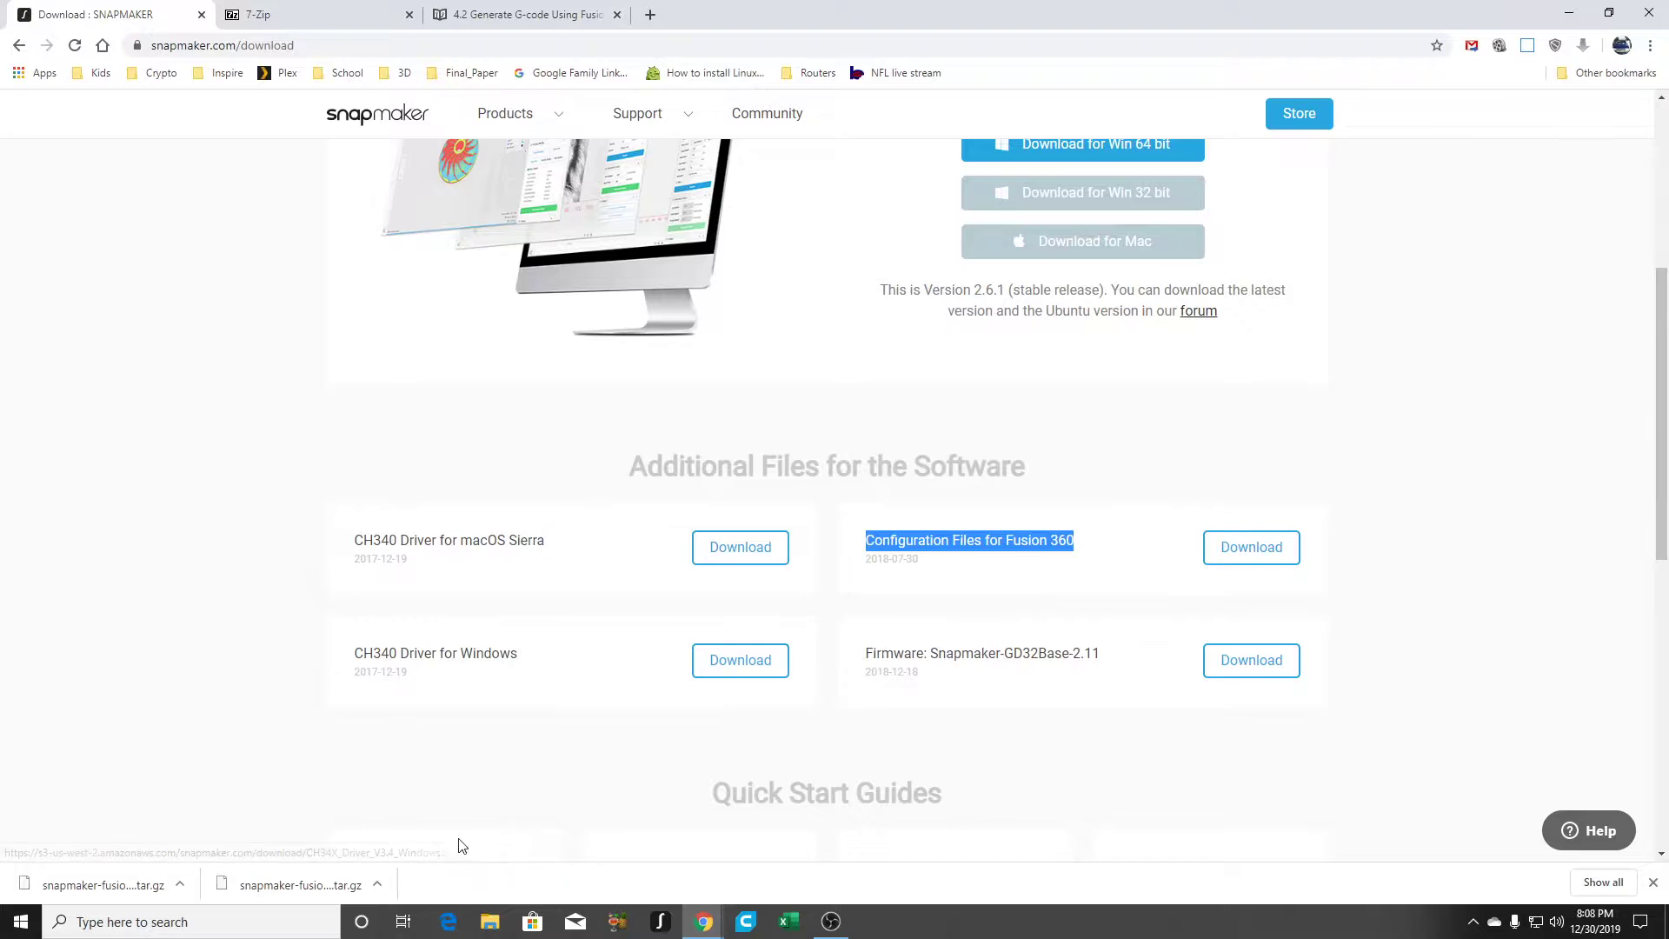
Step: Show the downloaded snapmaker-fusion360-configuration archive in its folder, with the folder window reduced and moved over the browser
right_click(111, 893)
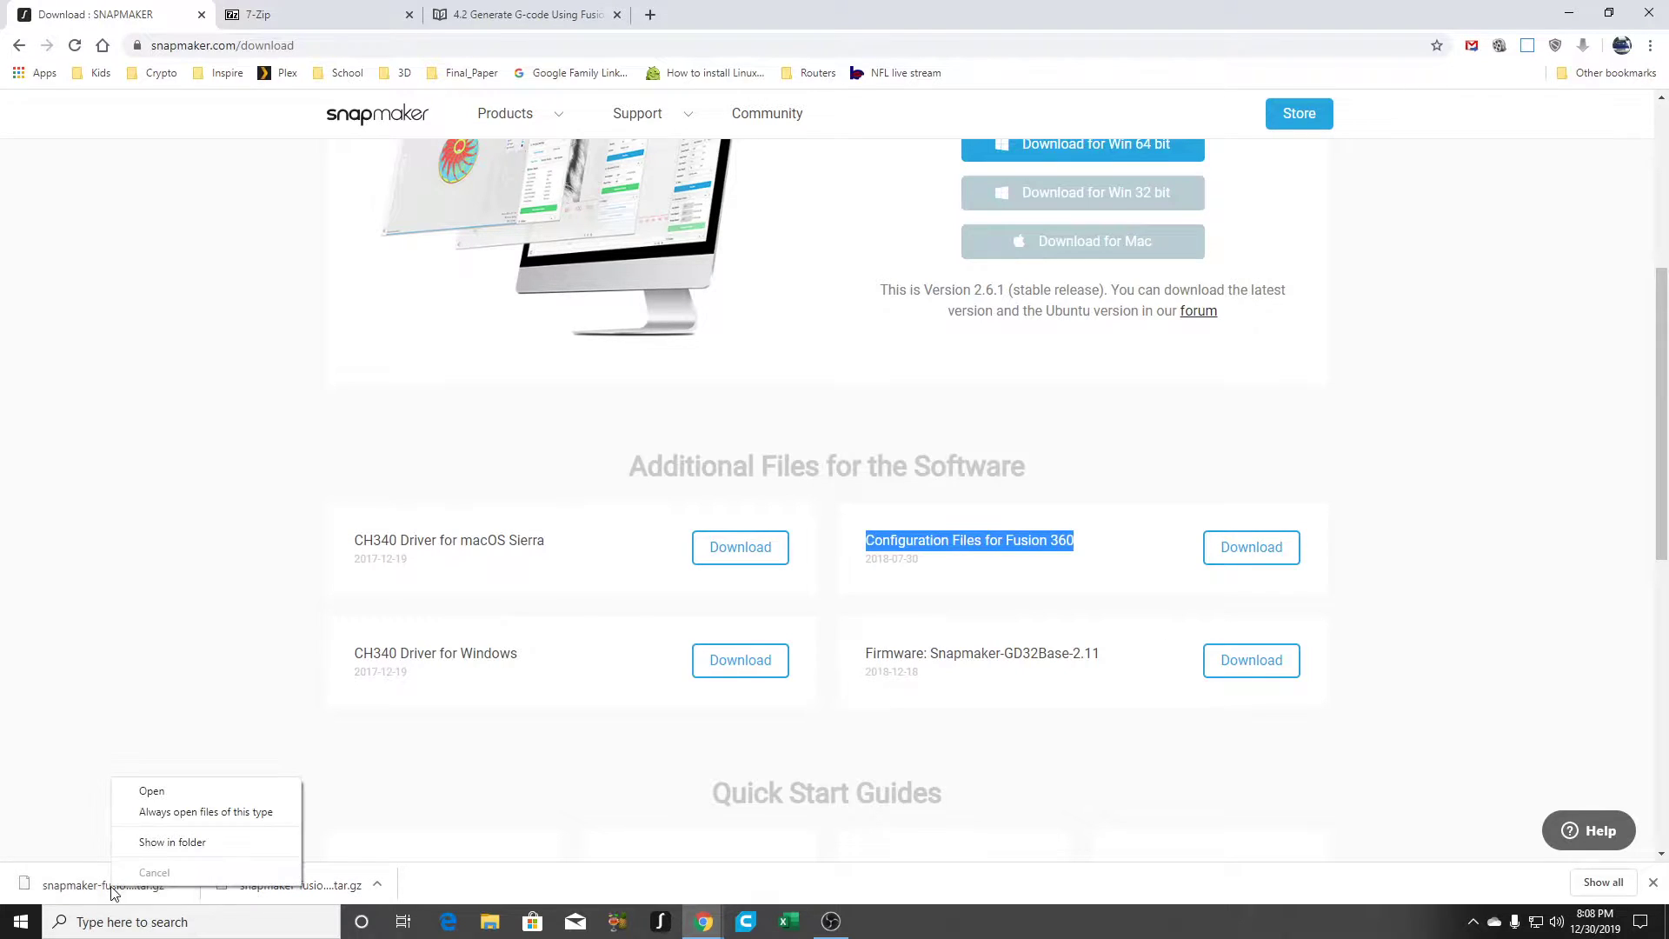
click(162, 846)
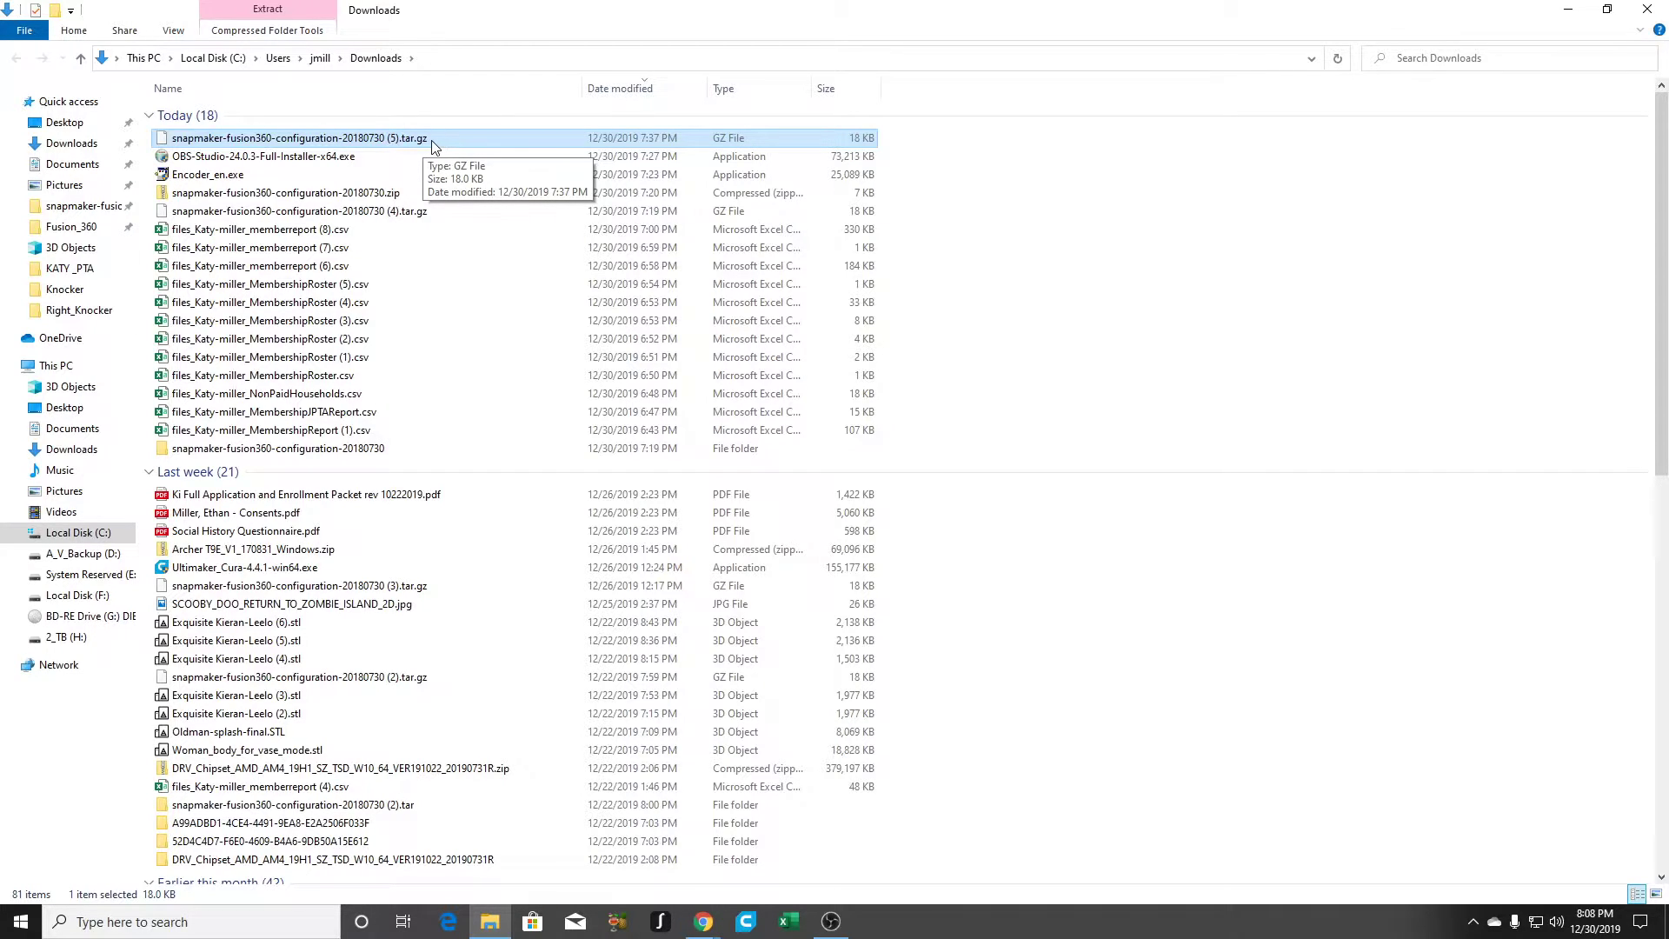
click(1608, 9)
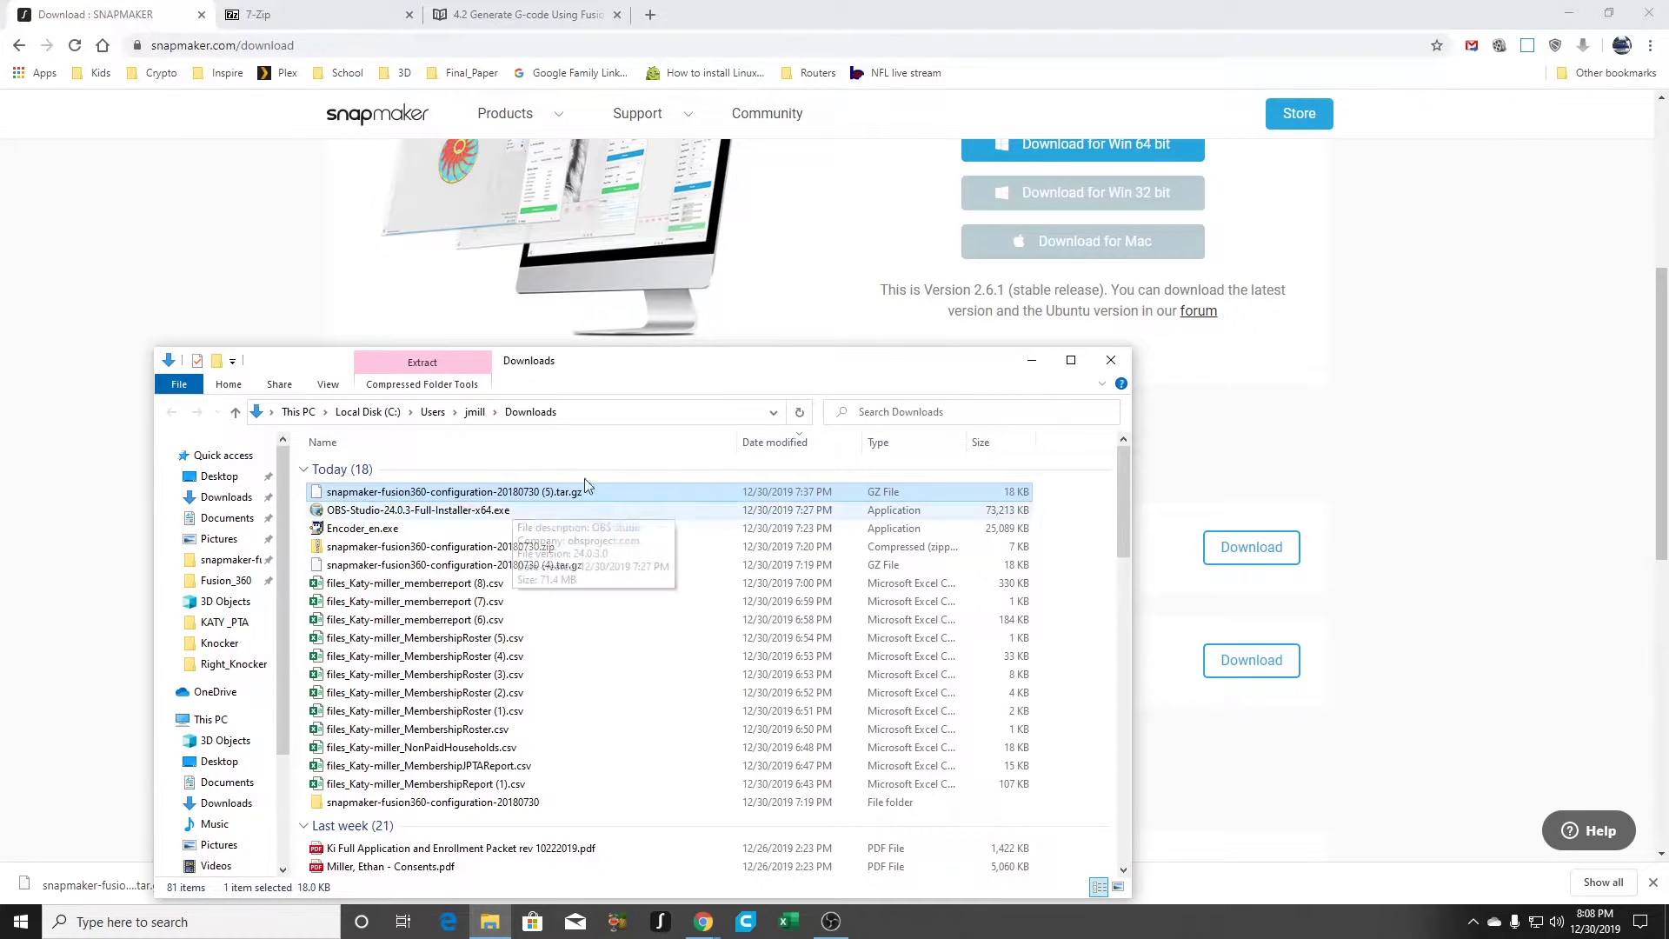
drag(863, 370, 792, 303)
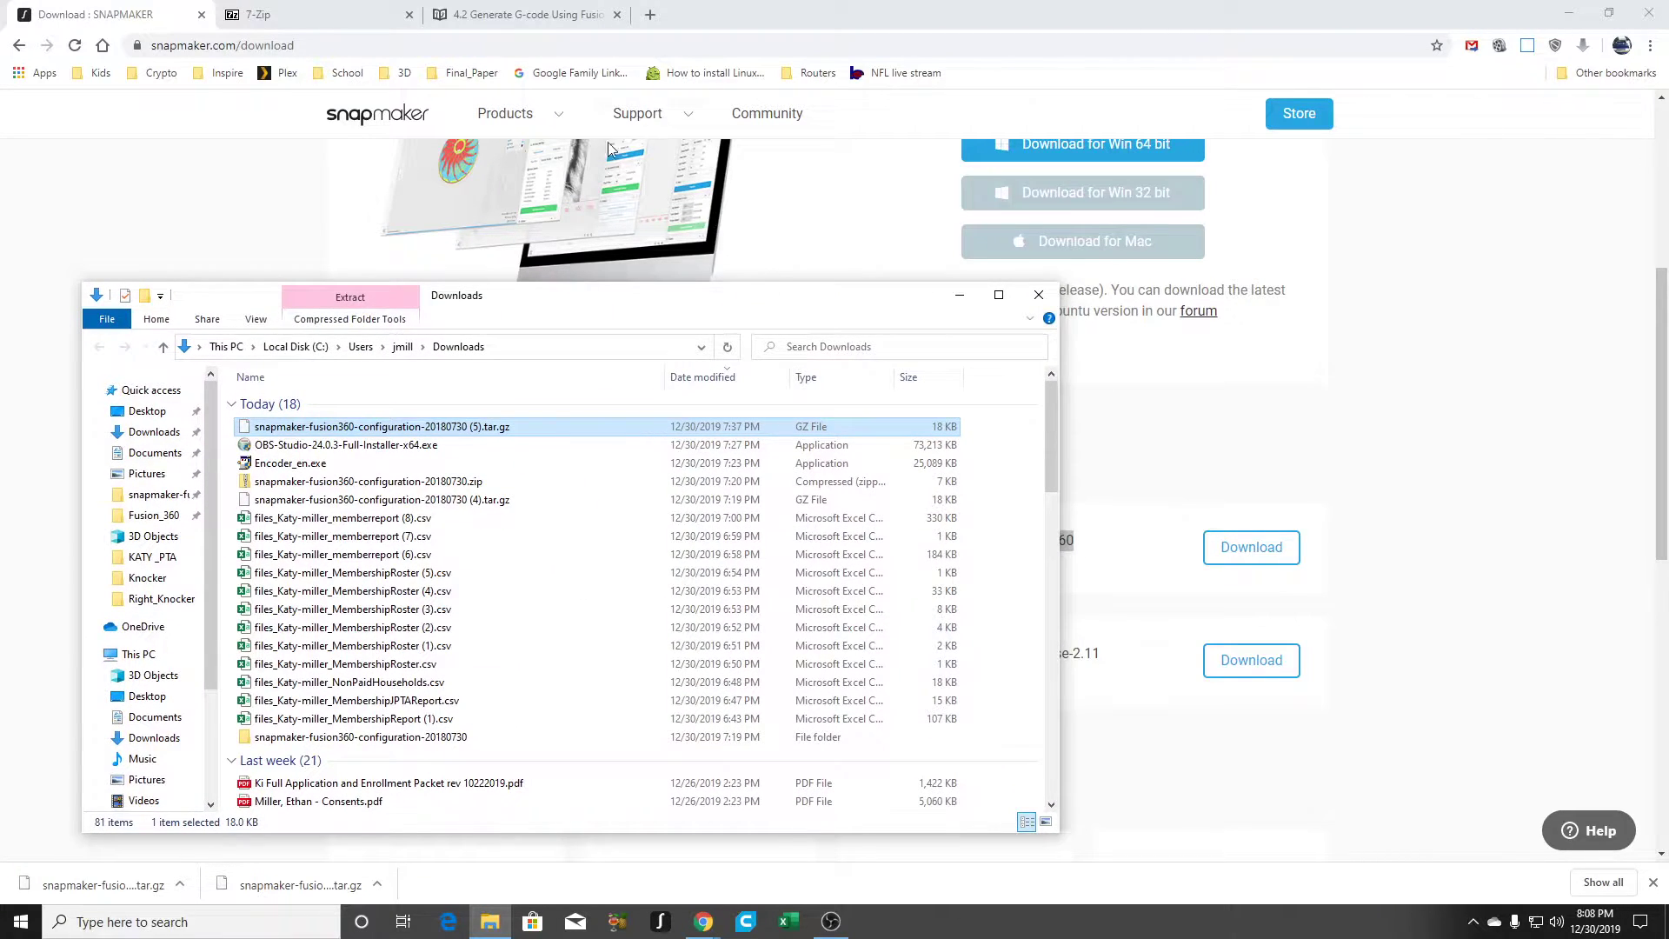
Step: View the 7-Zip download page, return to the Snapmaker page, and bring up the Downloads folder maximized with the browser minimized
click(313, 17)
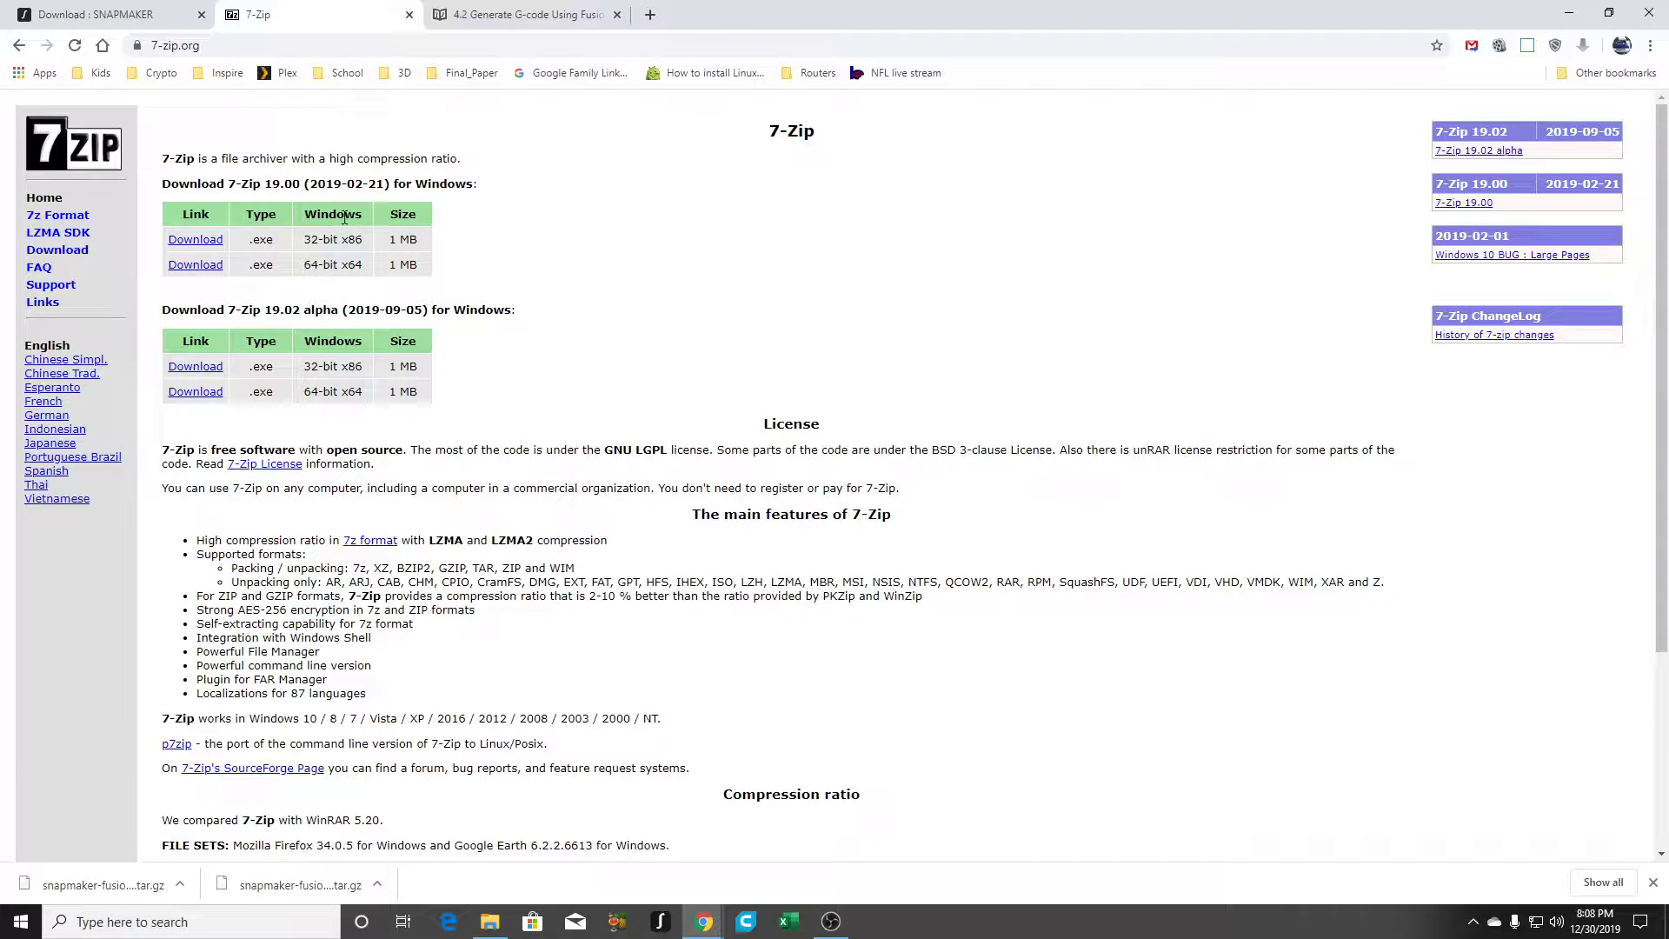
click(95, 14)
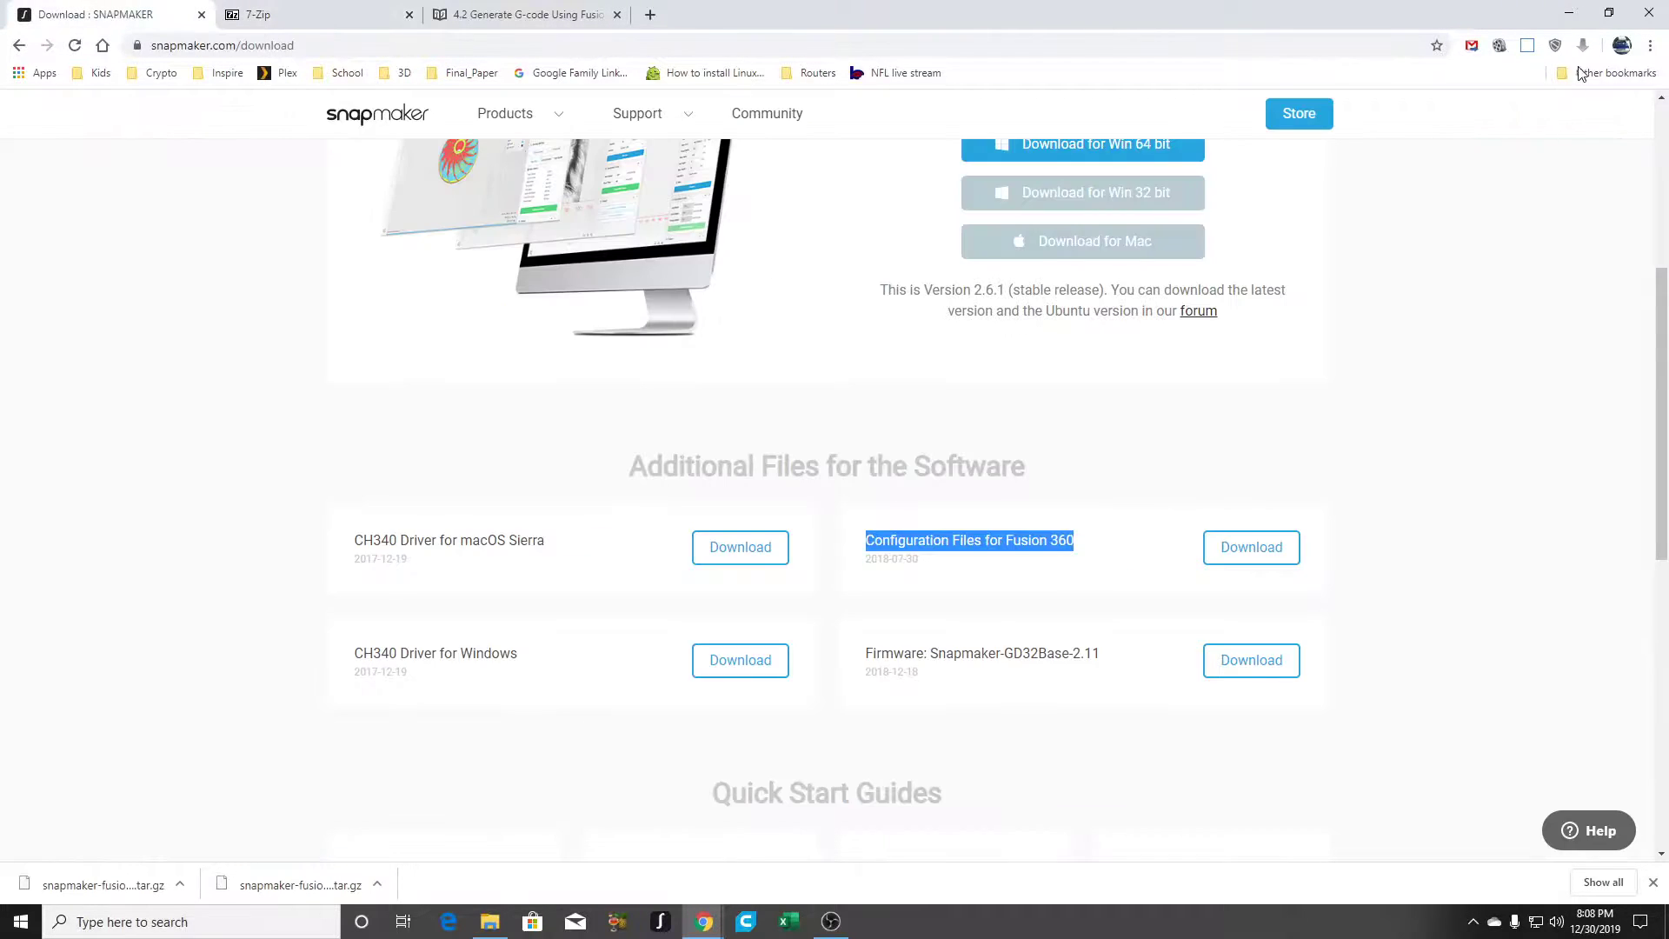
click(1570, 14)
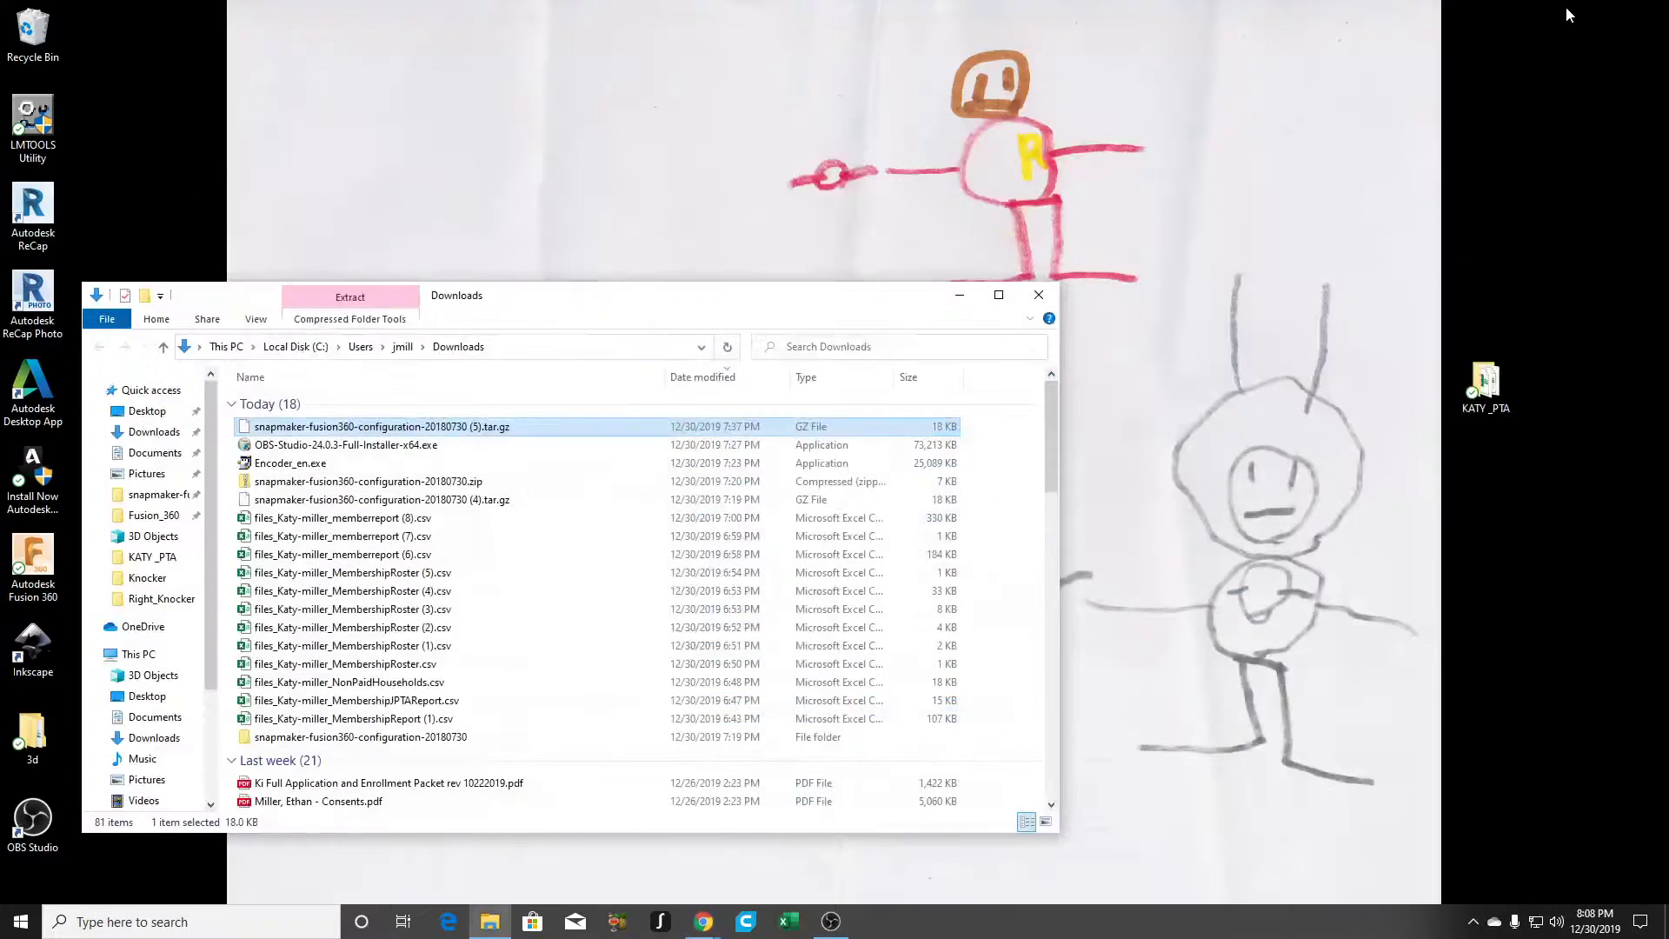
click(999, 294)
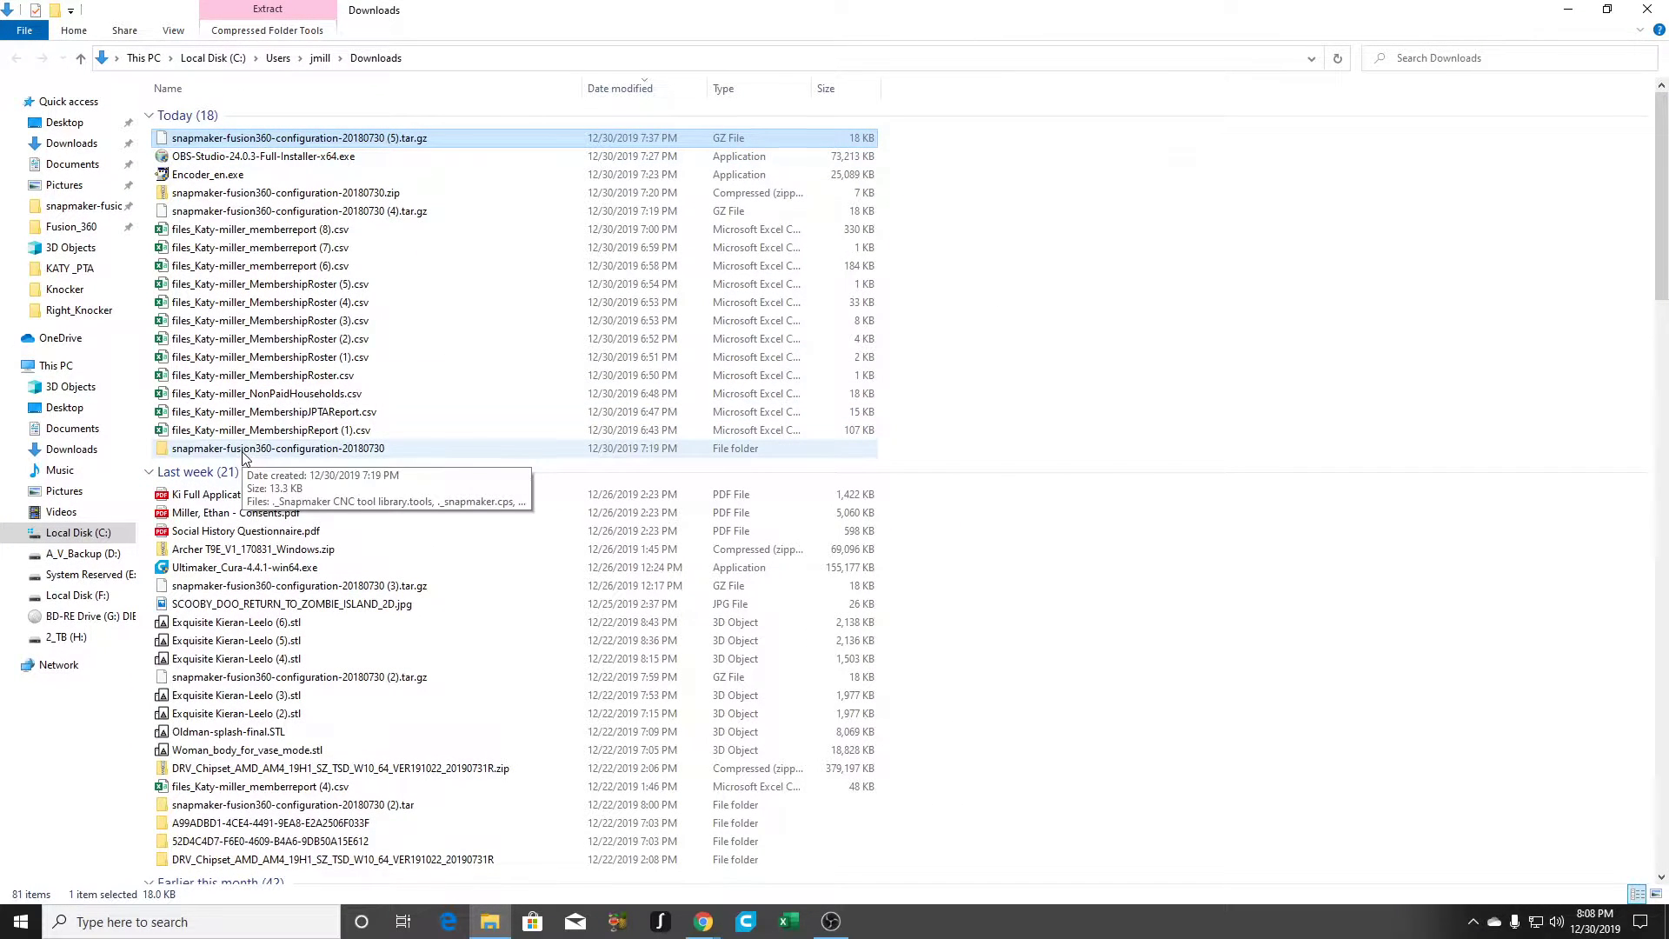
Step: Examine the 7-Zip extraction options for snapmaker-fusion360-configuration-20180730 (5).tar.gz, leaving without extracting it
right_click(273, 145)
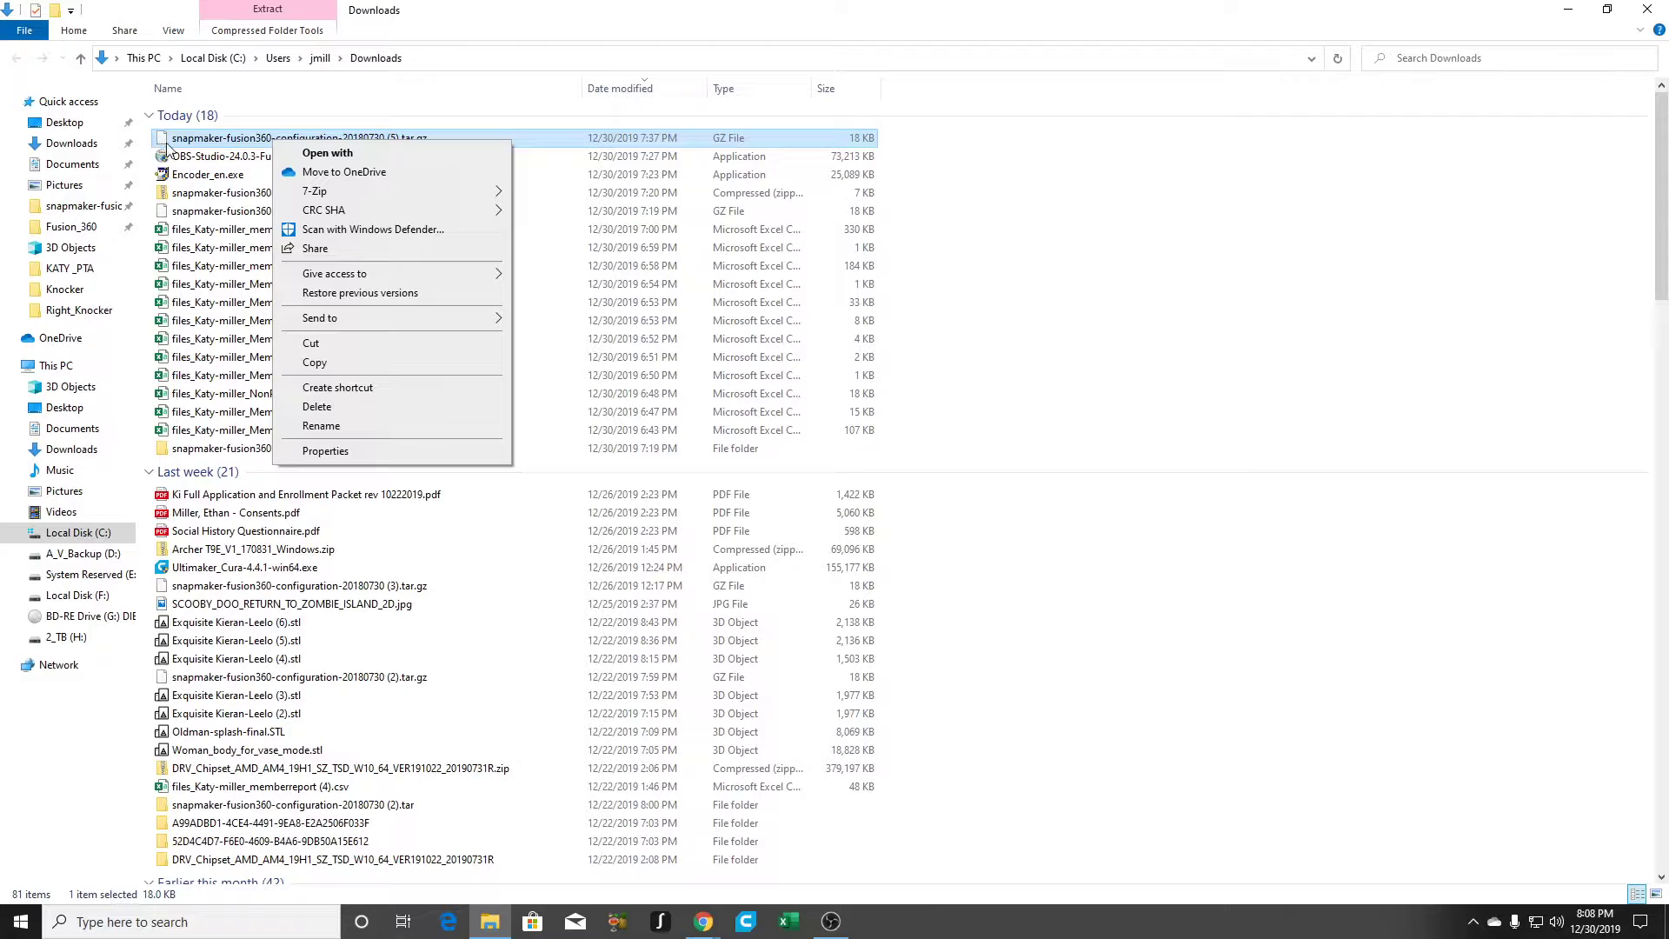
mouse_move(318, 197)
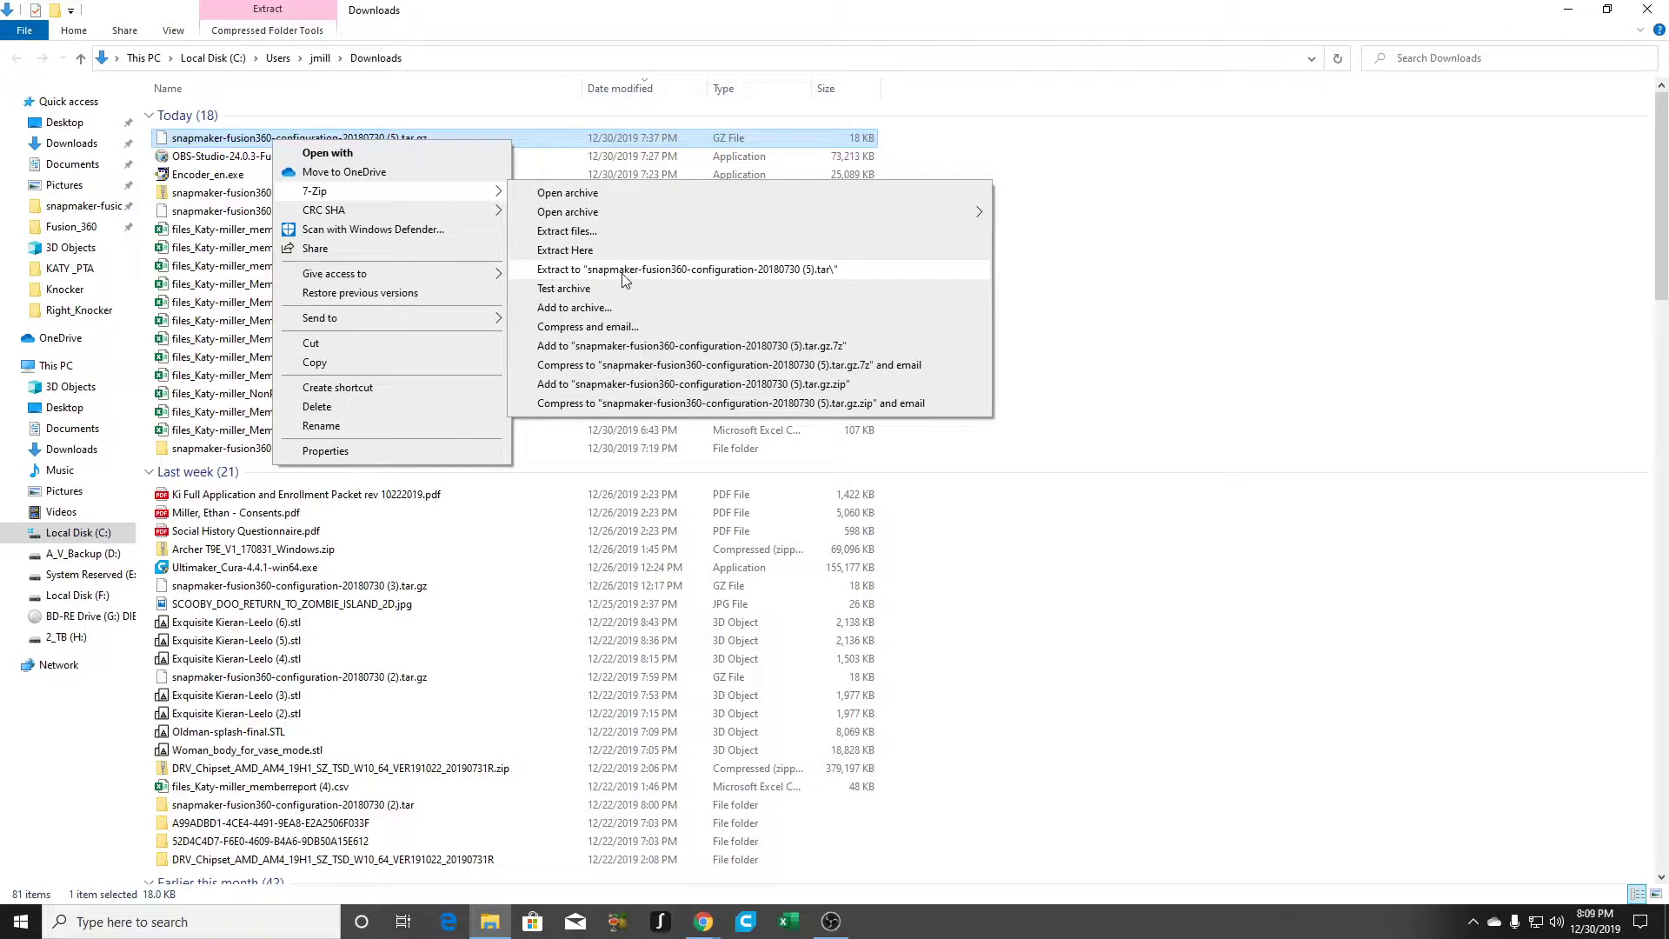
click(1130, 283)
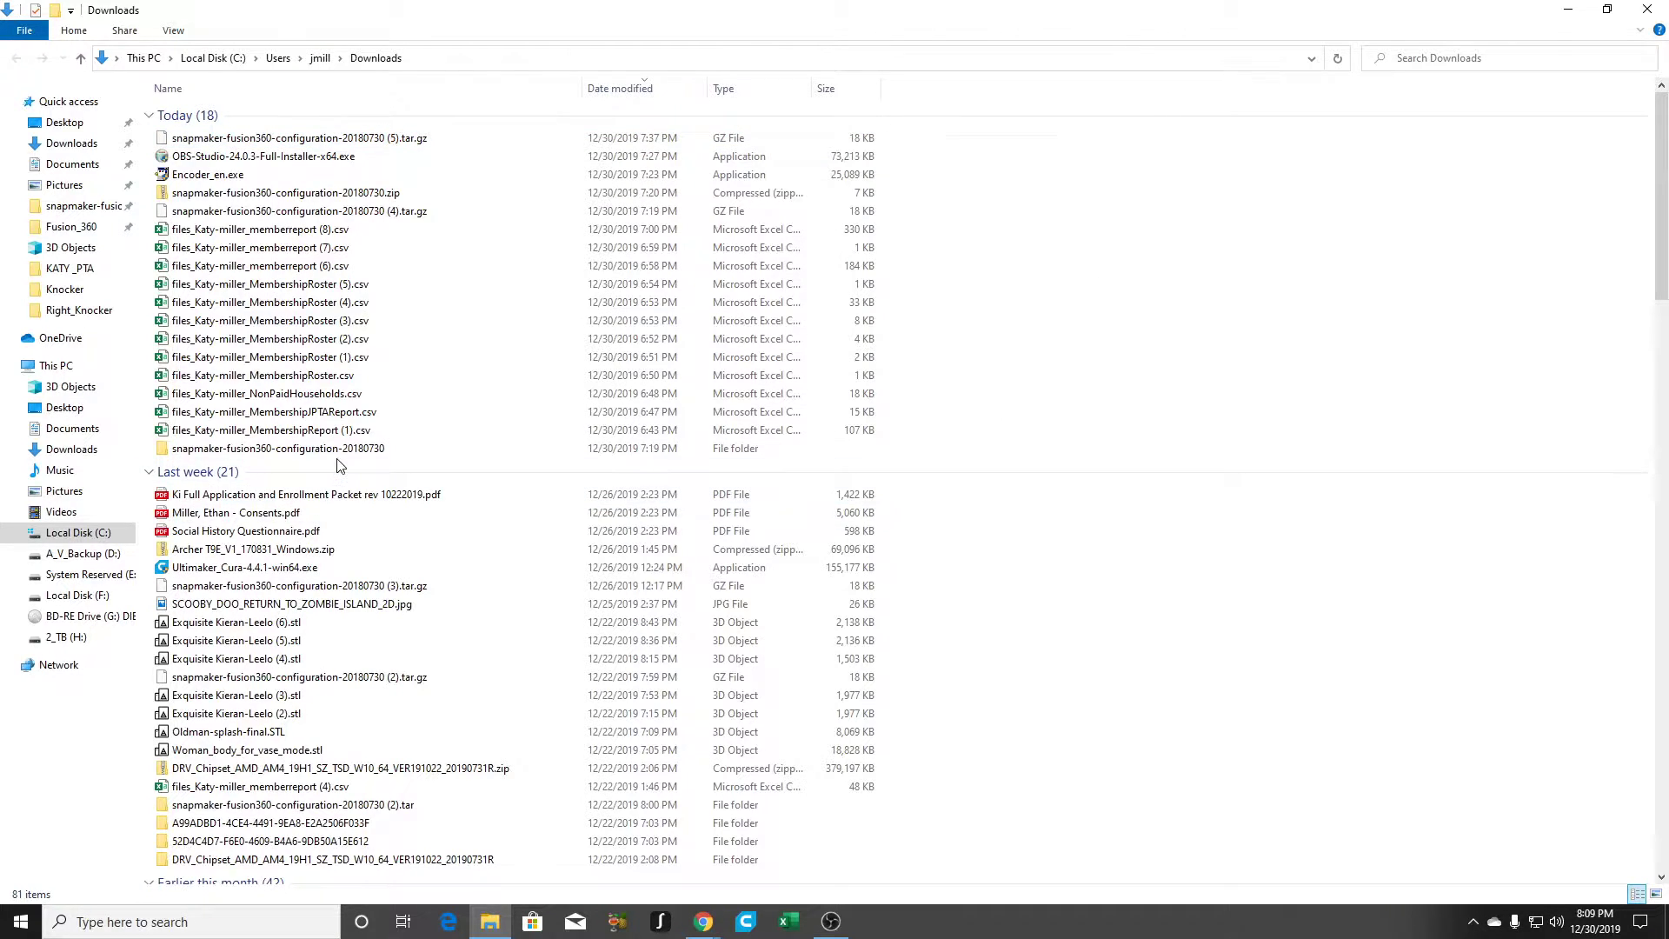
Step: Open the snapmaker-fusion360-configuration-20180730 folder, examine the manual link in readme.txt, and close both the file and the folder
double_click(374, 451)
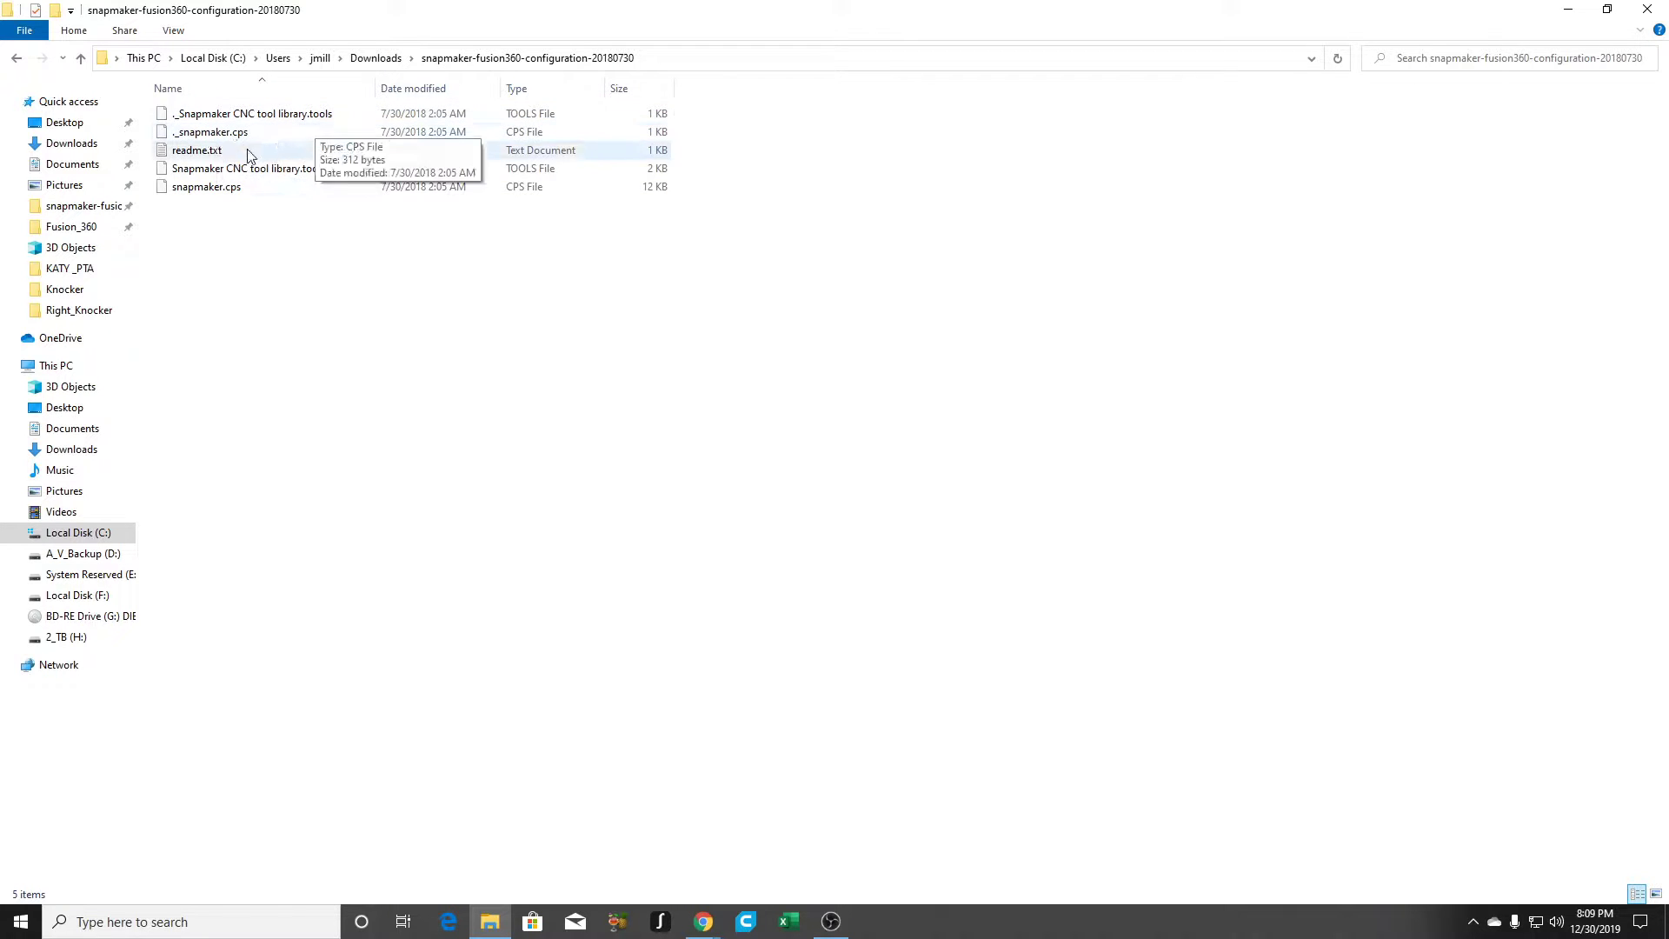
click(210, 154)
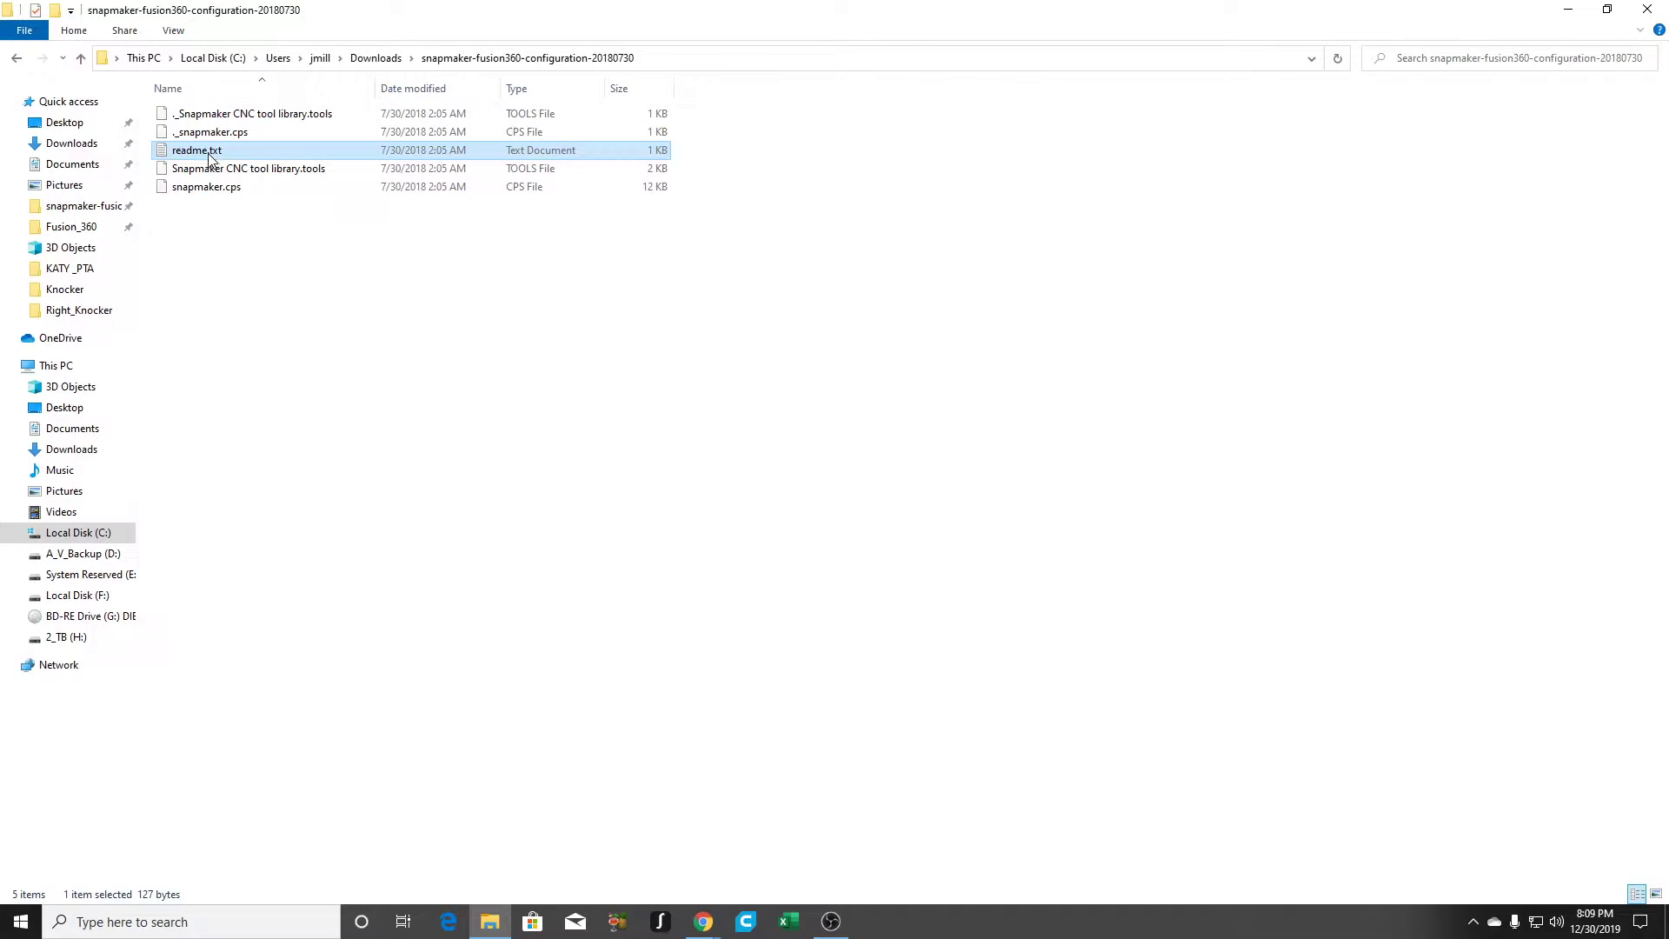
double_click(209, 153)
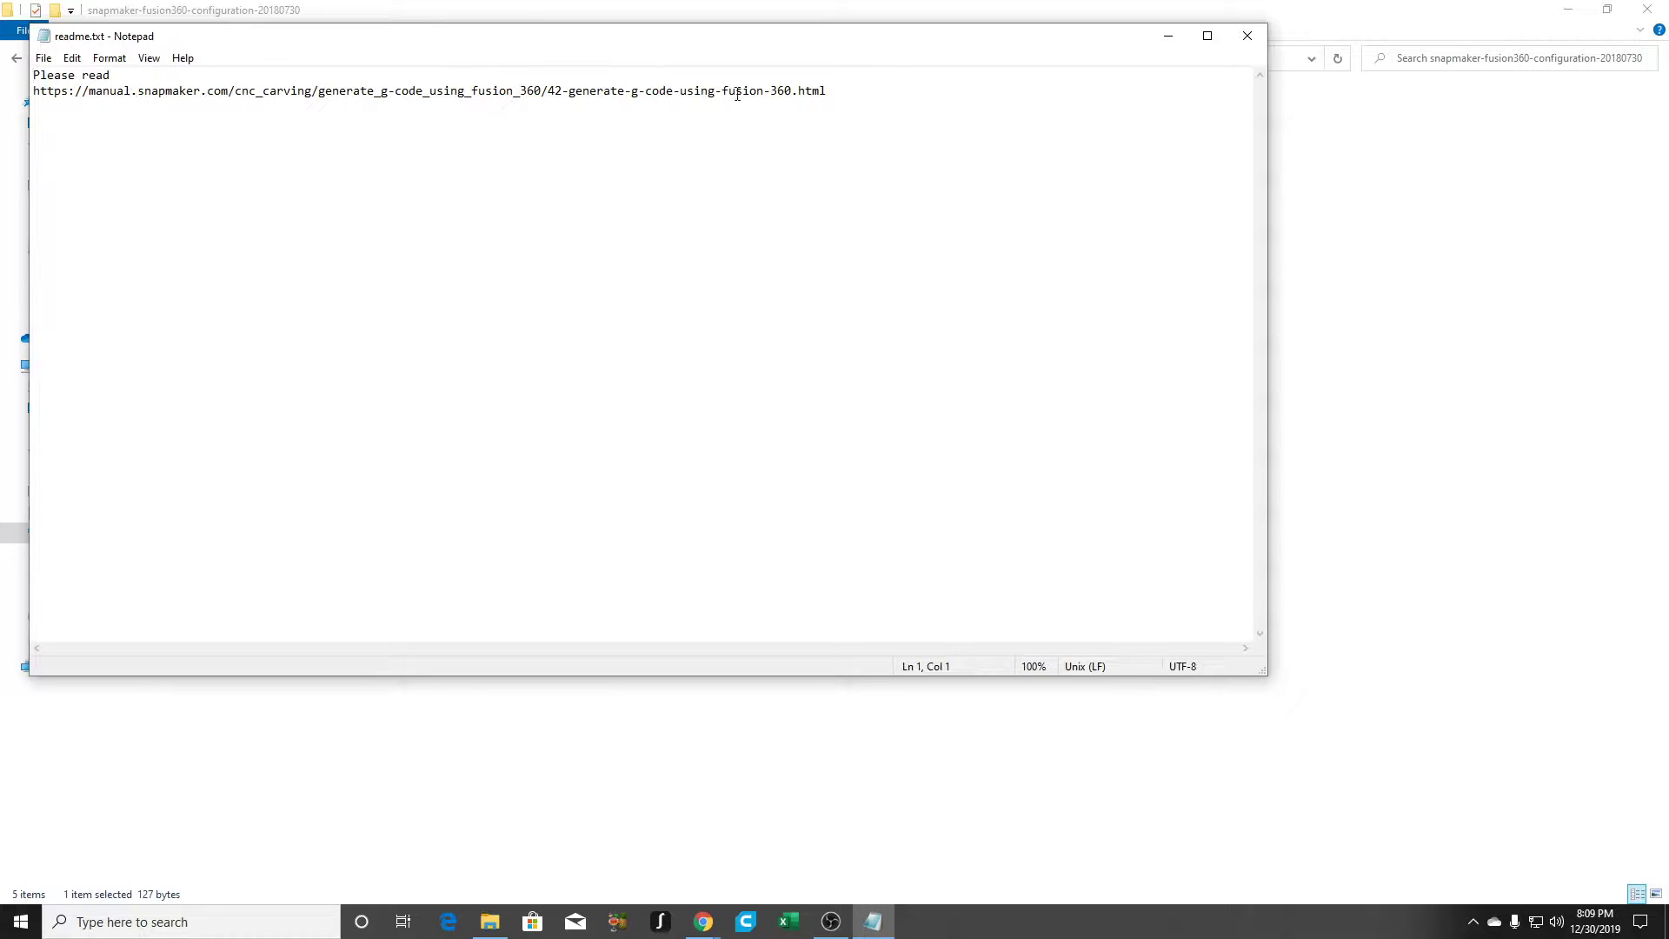
drag(196, 90, 754, 96)
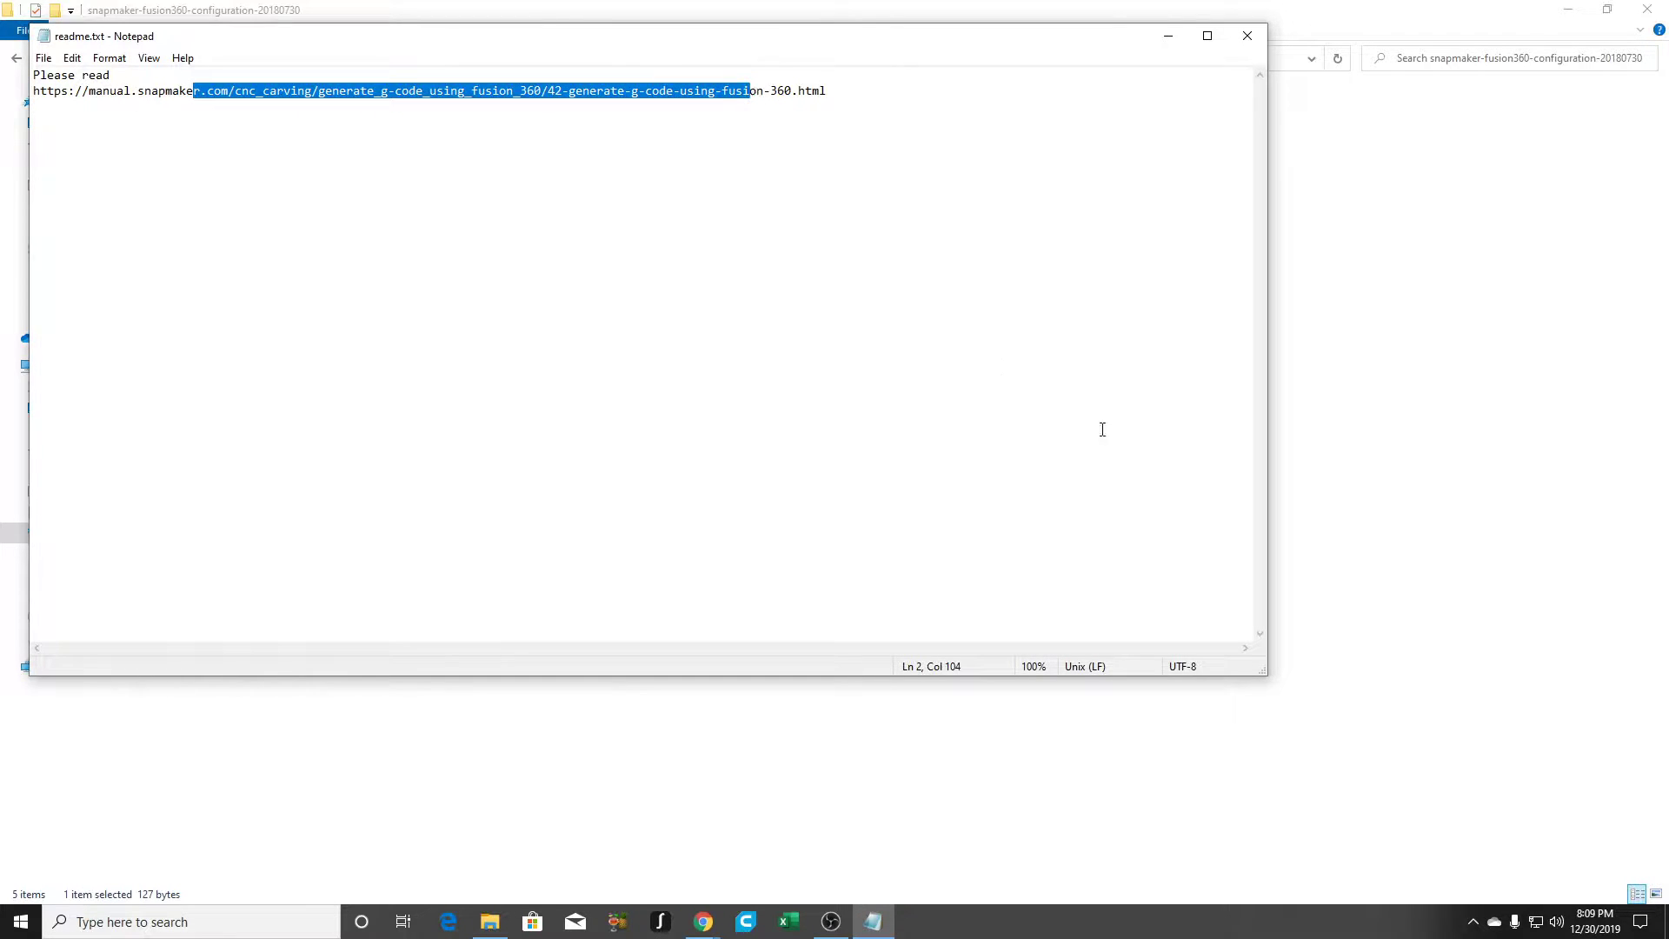
click(1246, 37)
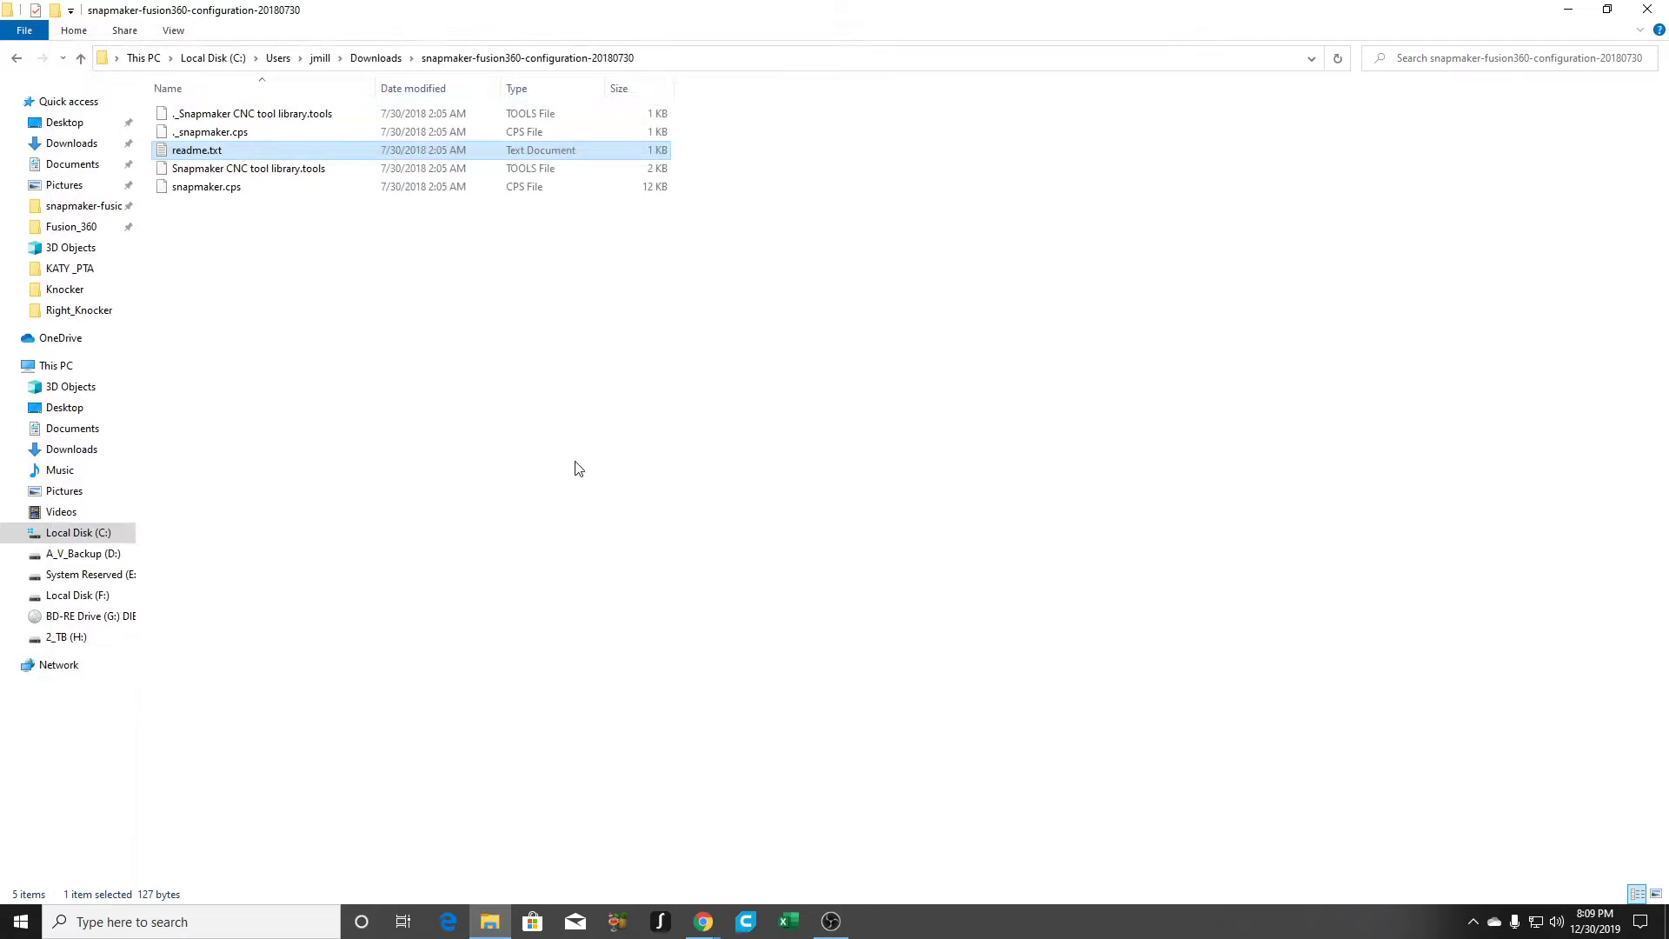
click(523, 380)
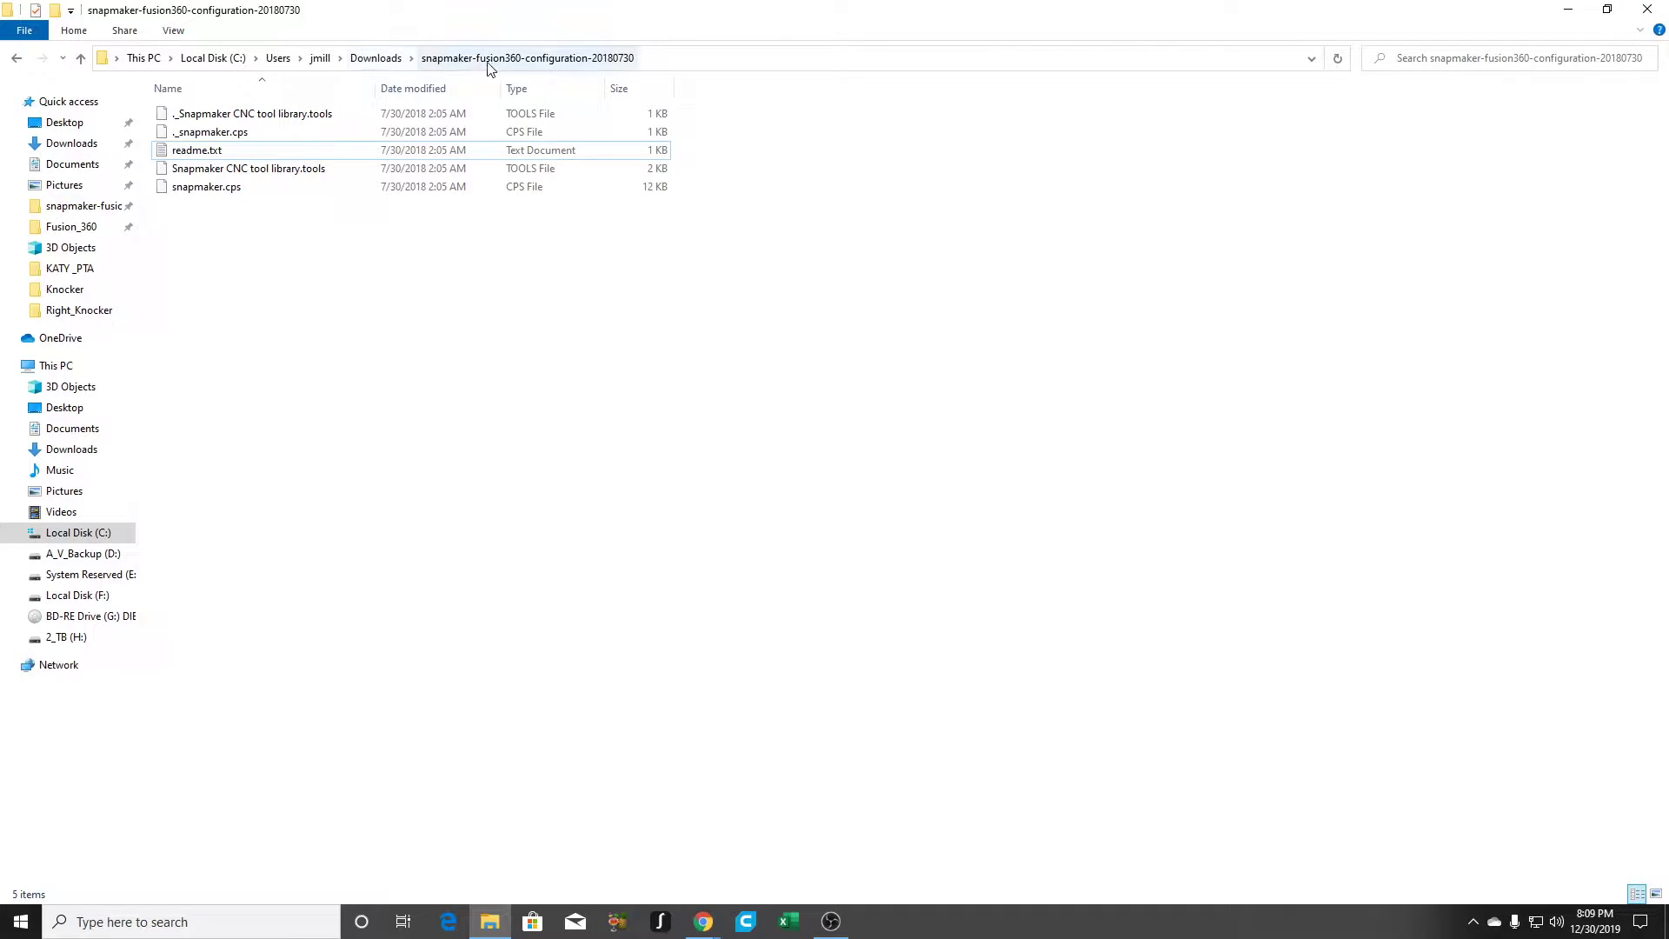
click(1648, 10)
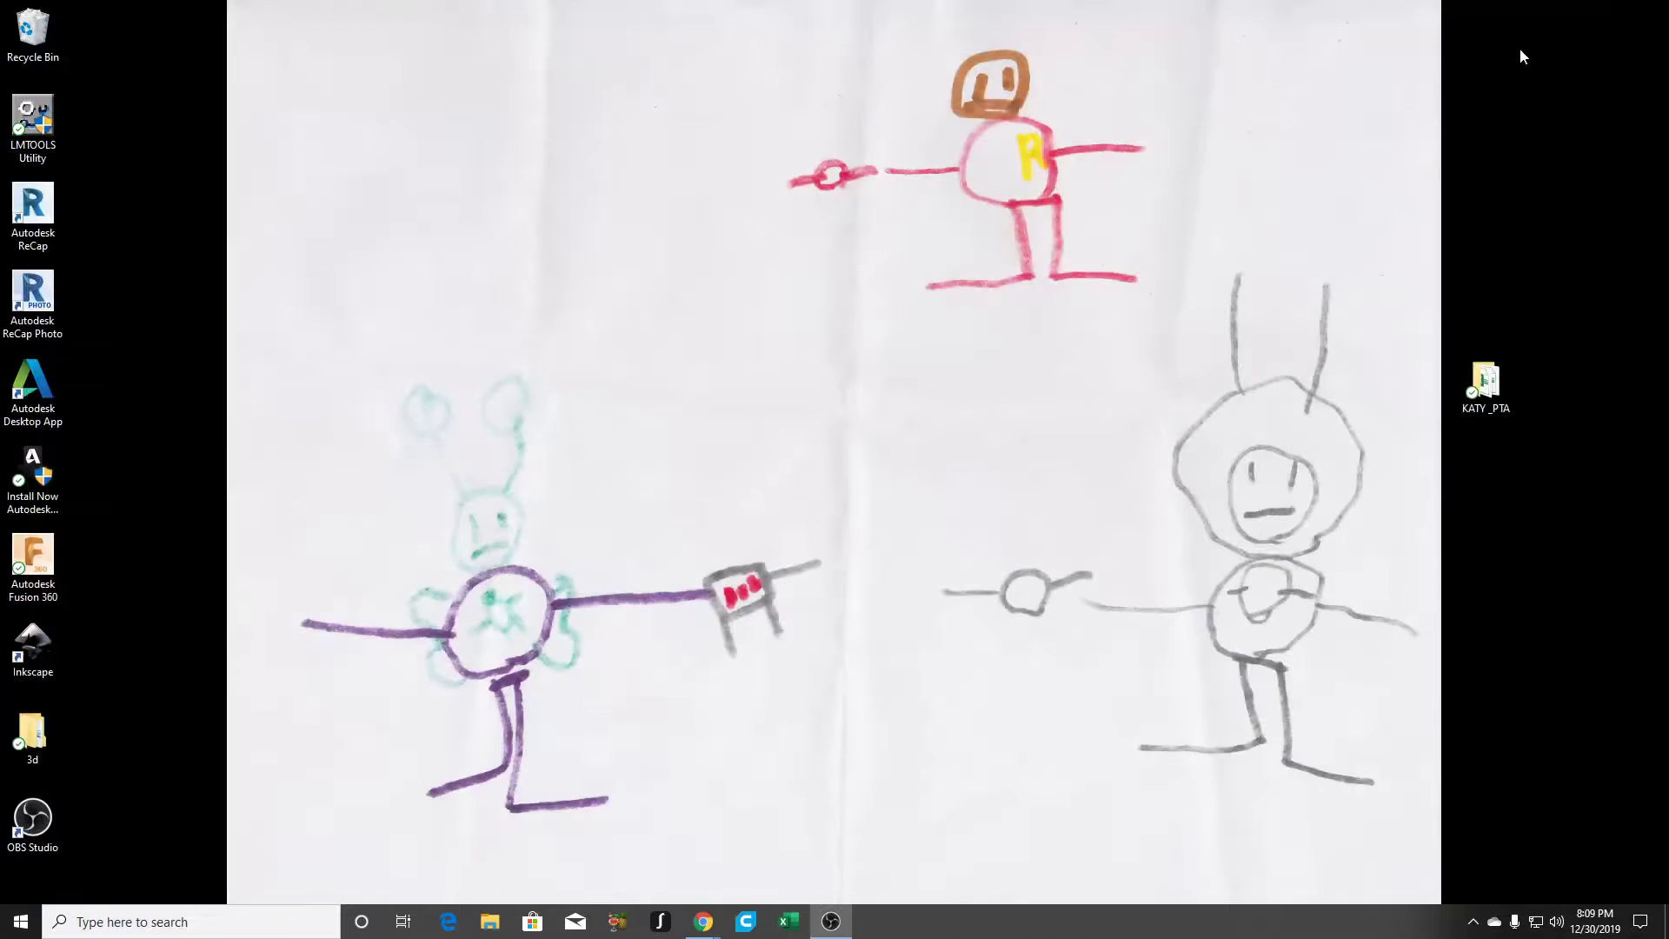
Step: Switch back to the Chrome window with the Snapmaker downloads, revisit the 7-Zip download page and close it
mouse_move(703, 921)
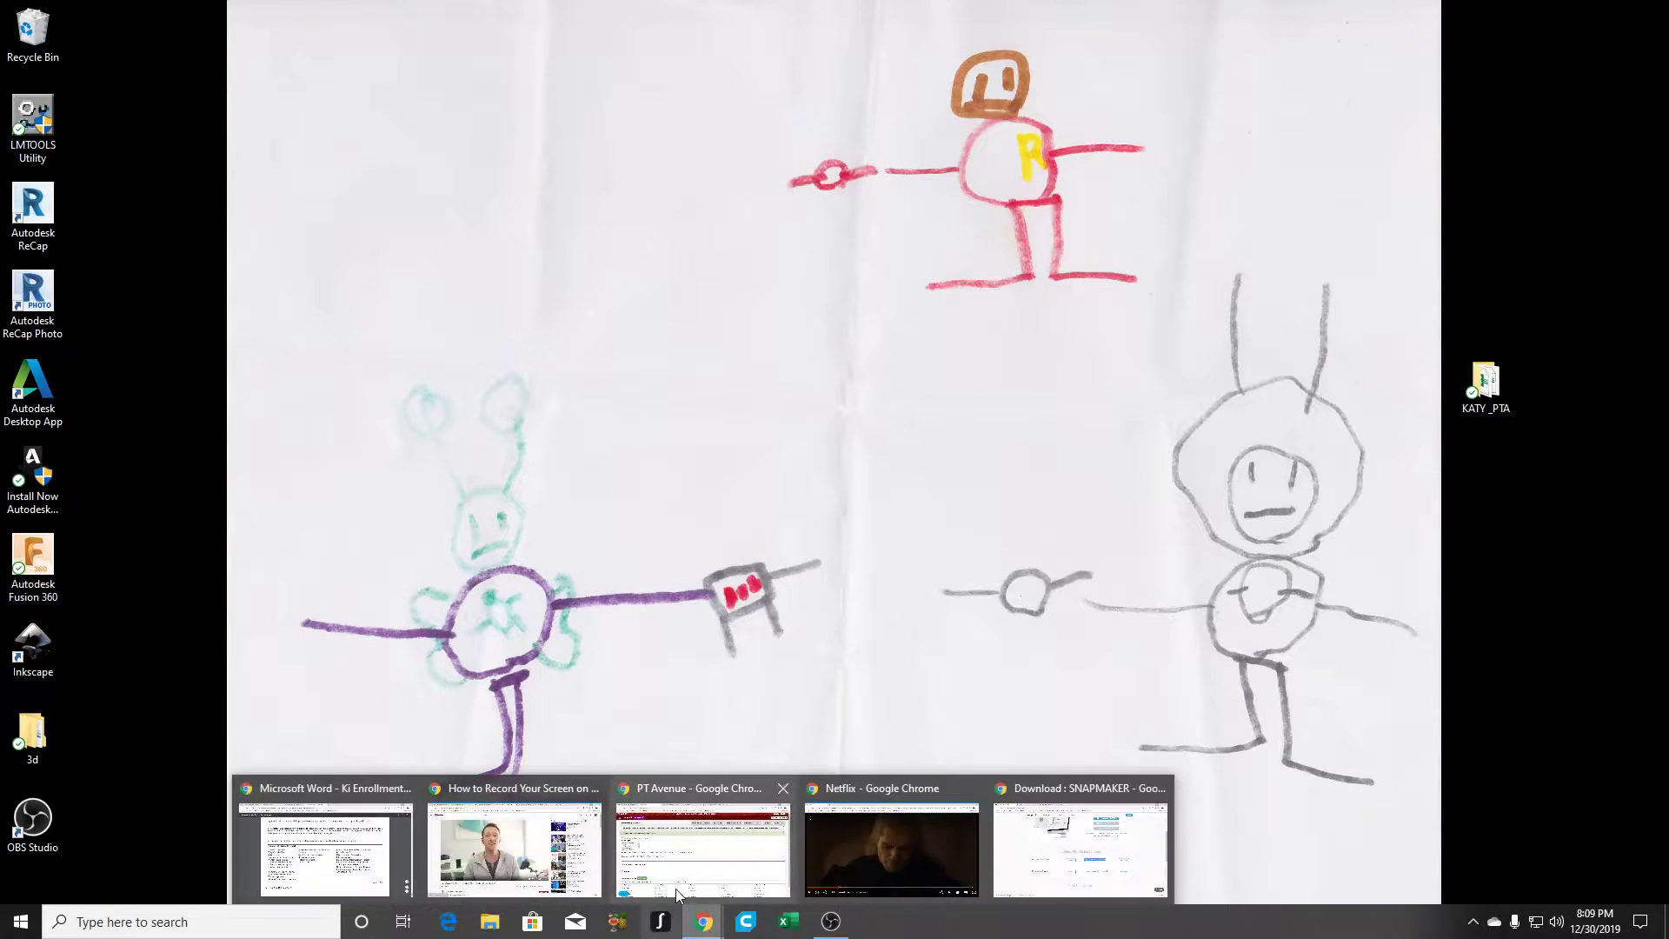
click(1063, 866)
scroll(727, 387, up, 7)
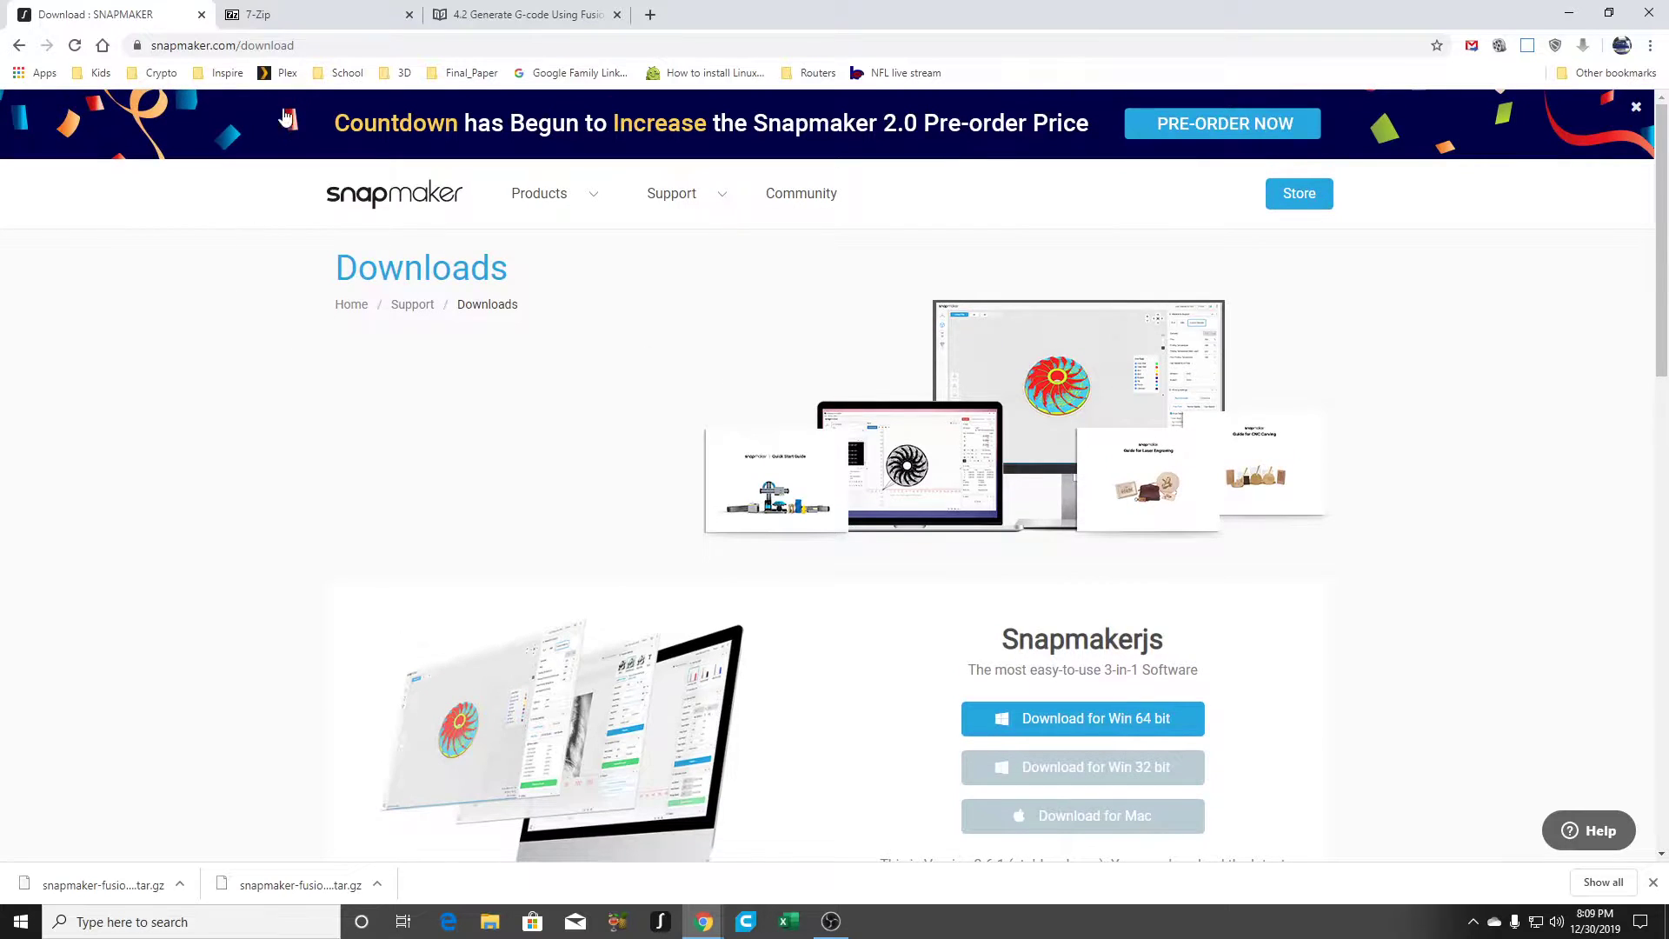
click(288, 14)
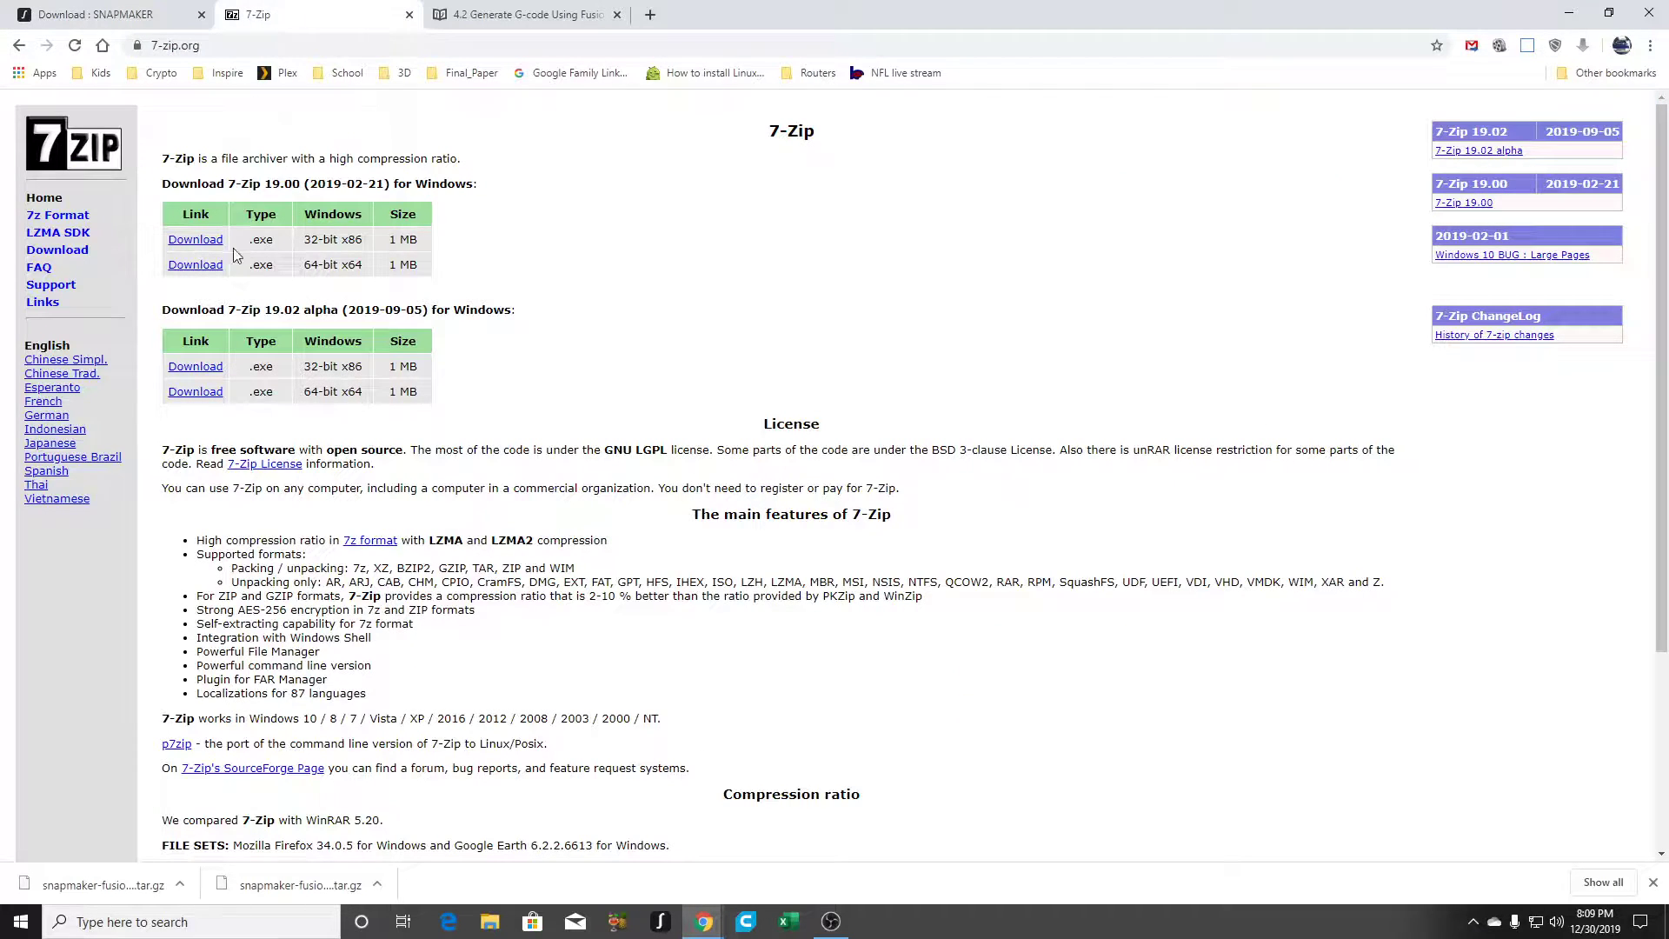
click(408, 16)
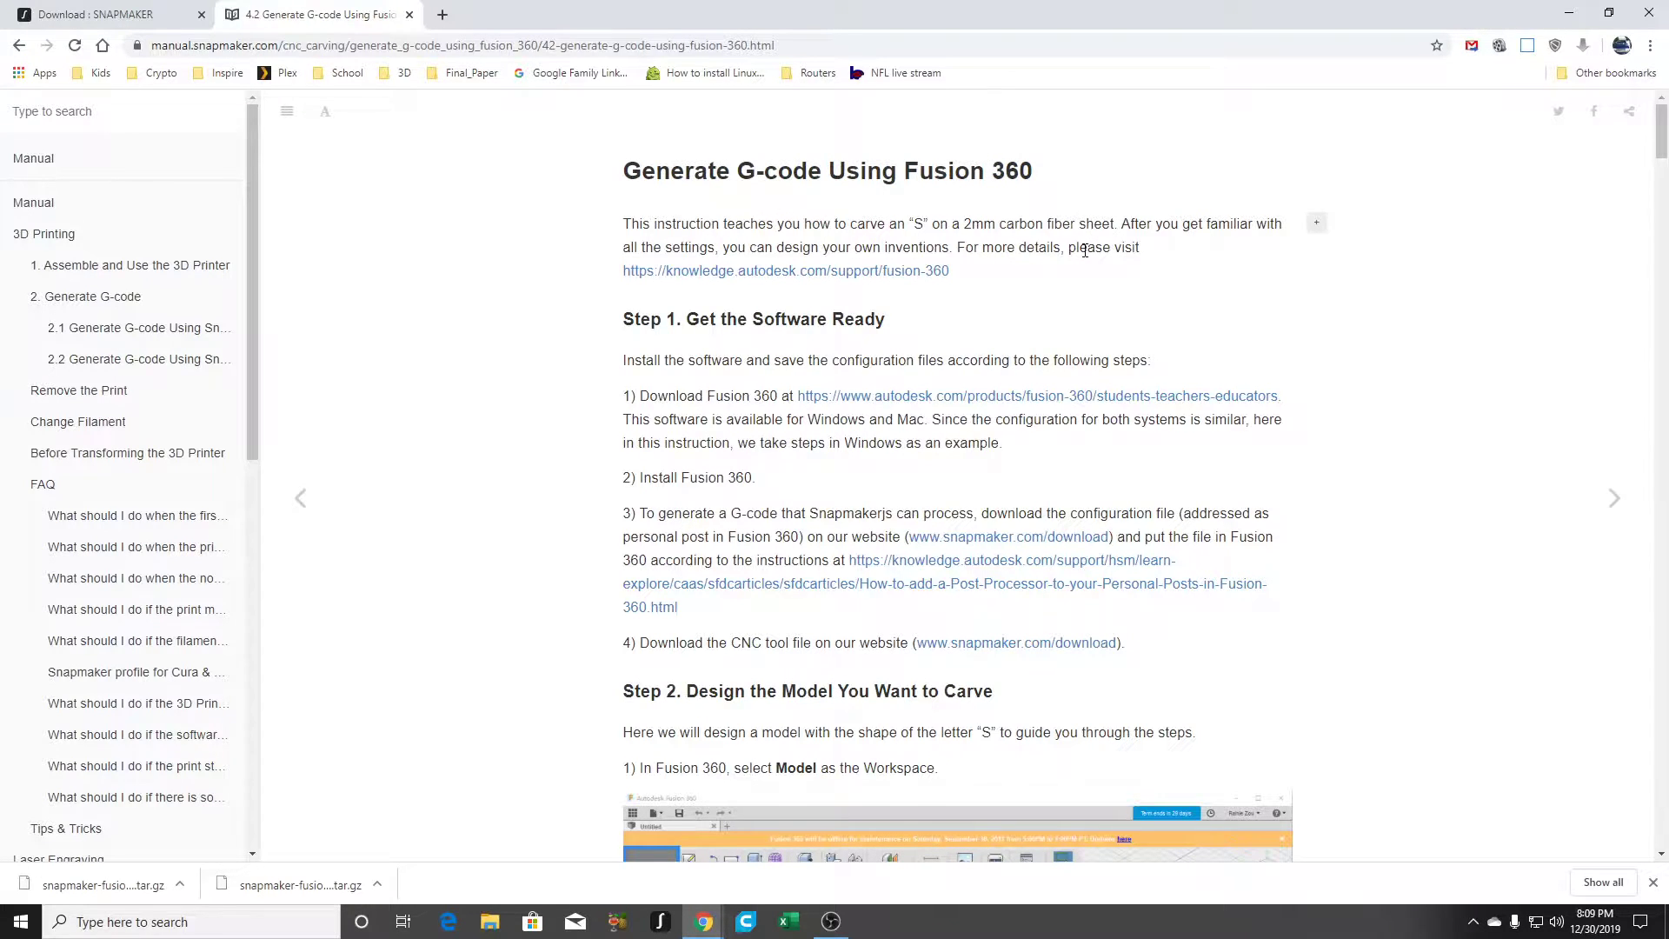
Step: Examine Steps 1 and 2 of the manual, from getting the software ready to extruding the letter S model
scroll(1084, 252, down, 1)
scroll(782, 228, down, 1)
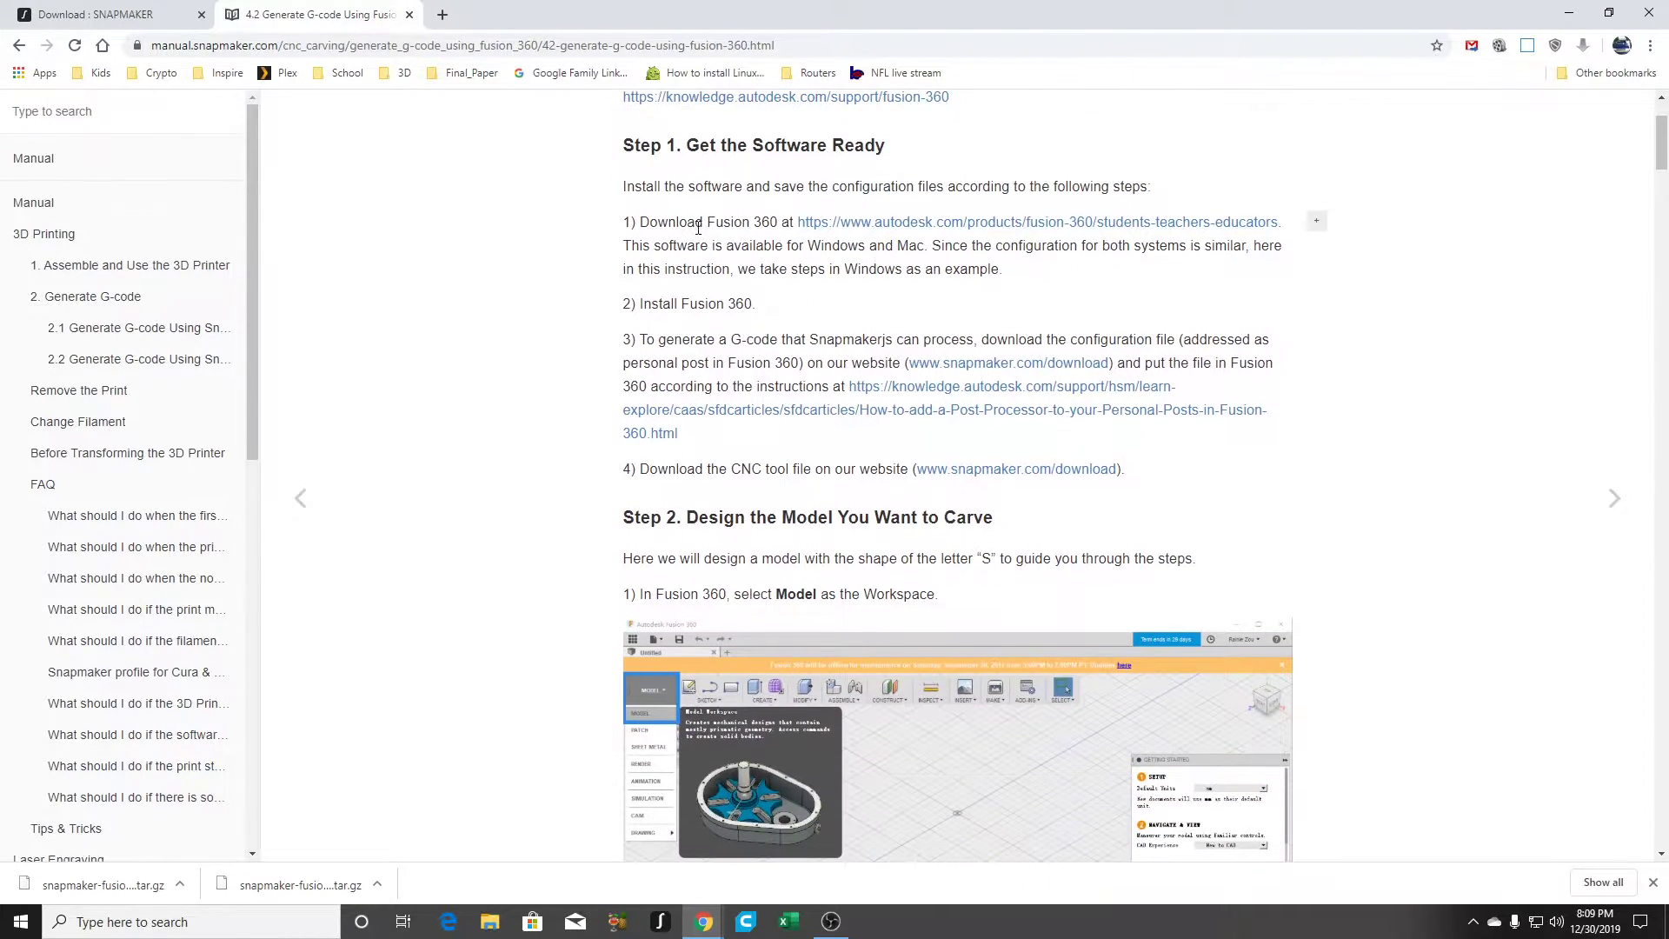
scroll(867, 351, down, 1)
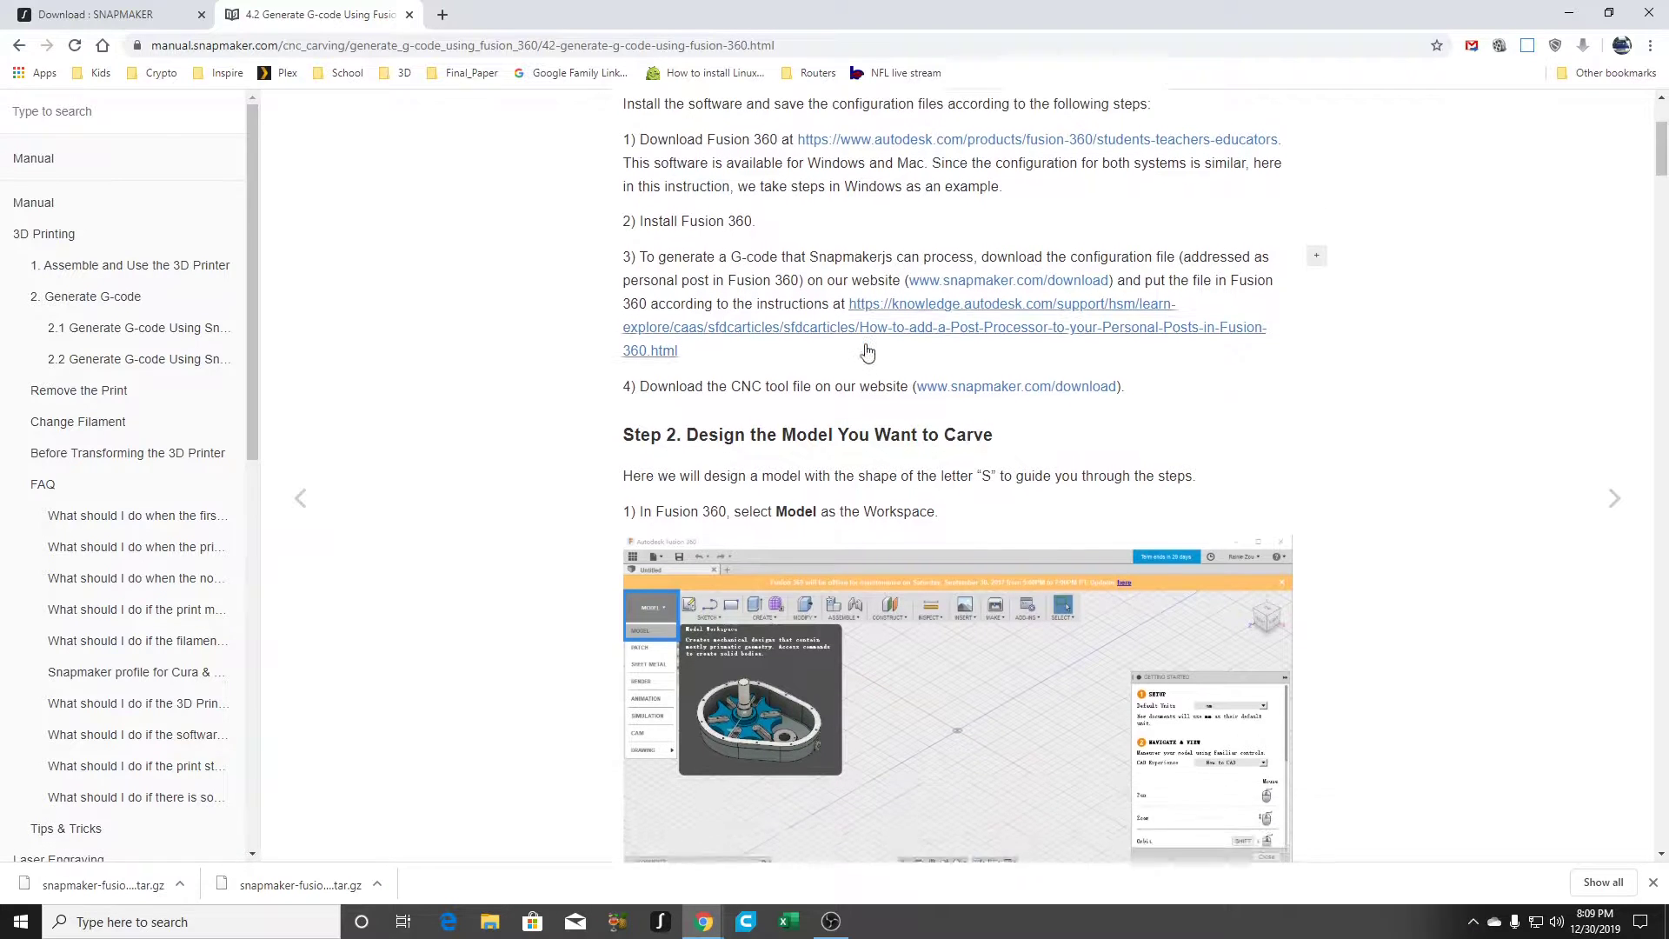
scroll(866, 351, down, 1)
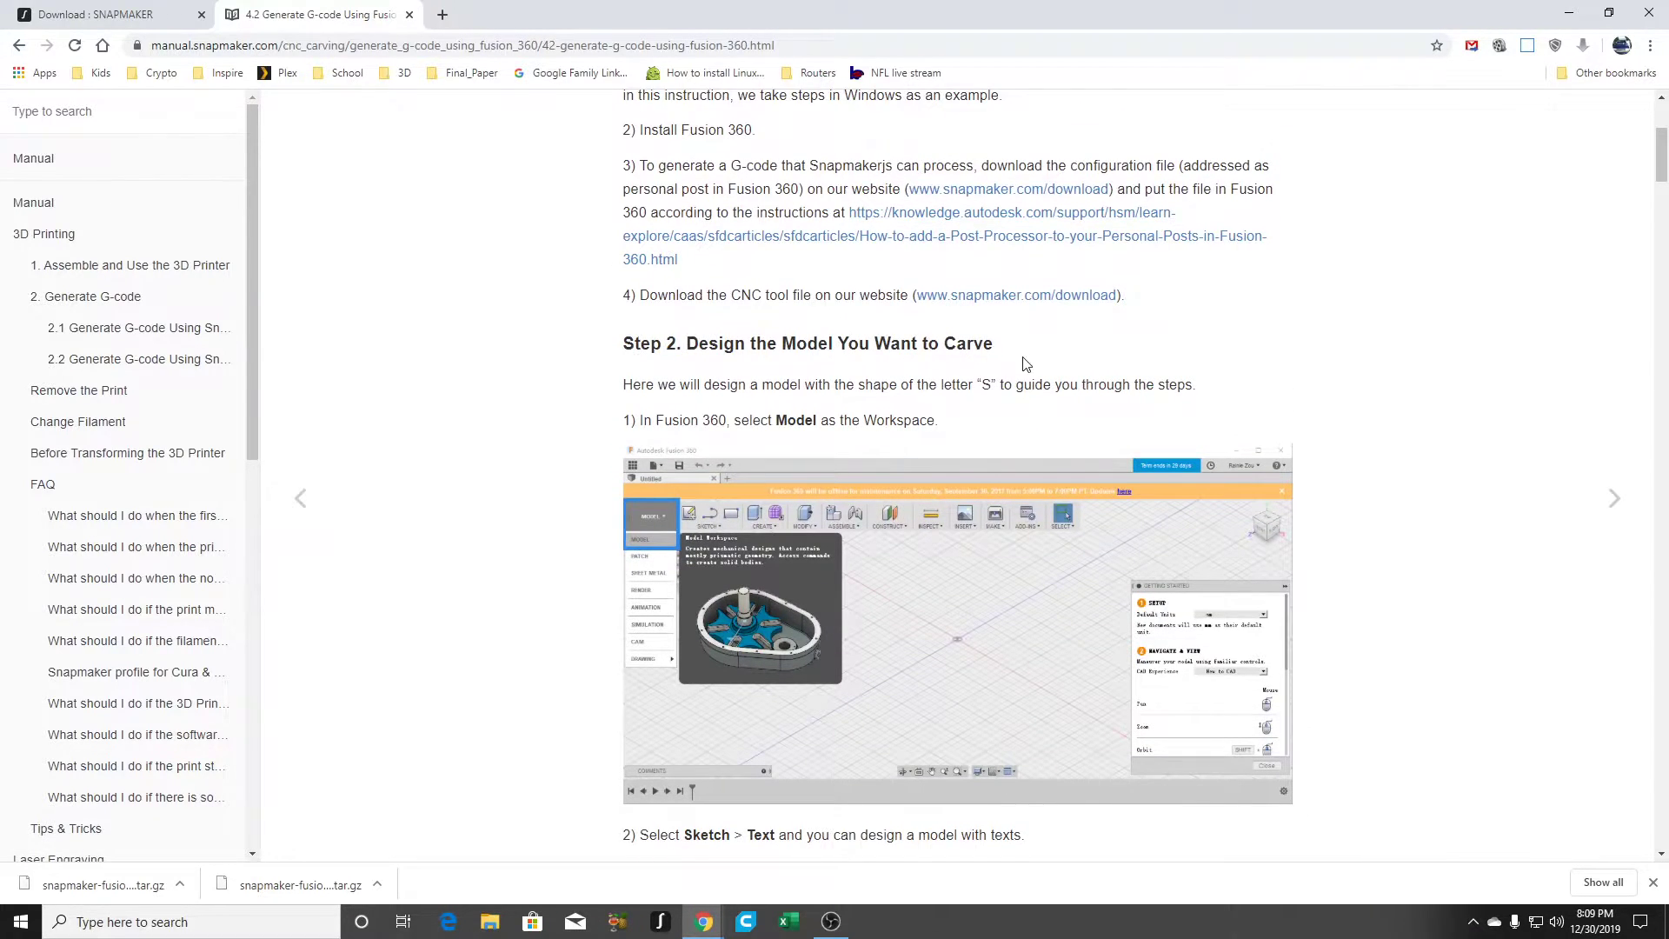
scroll(1026, 363, down, 3)
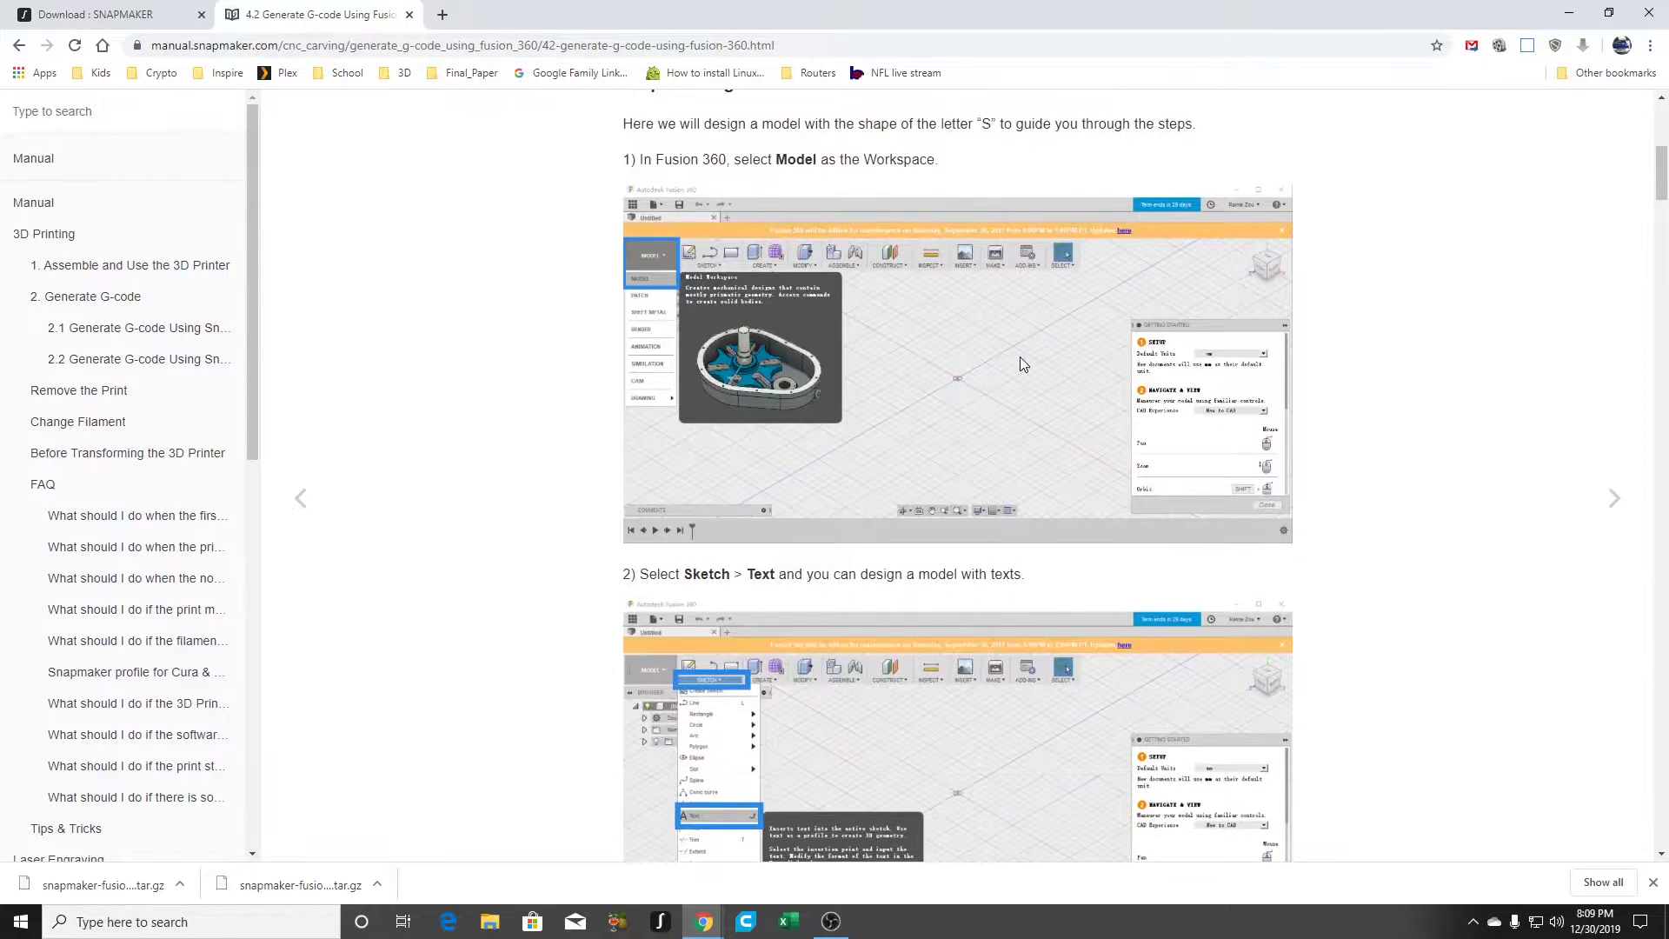
scroll(1022, 363, up, 1)
scroll(915, 477, down, 4)
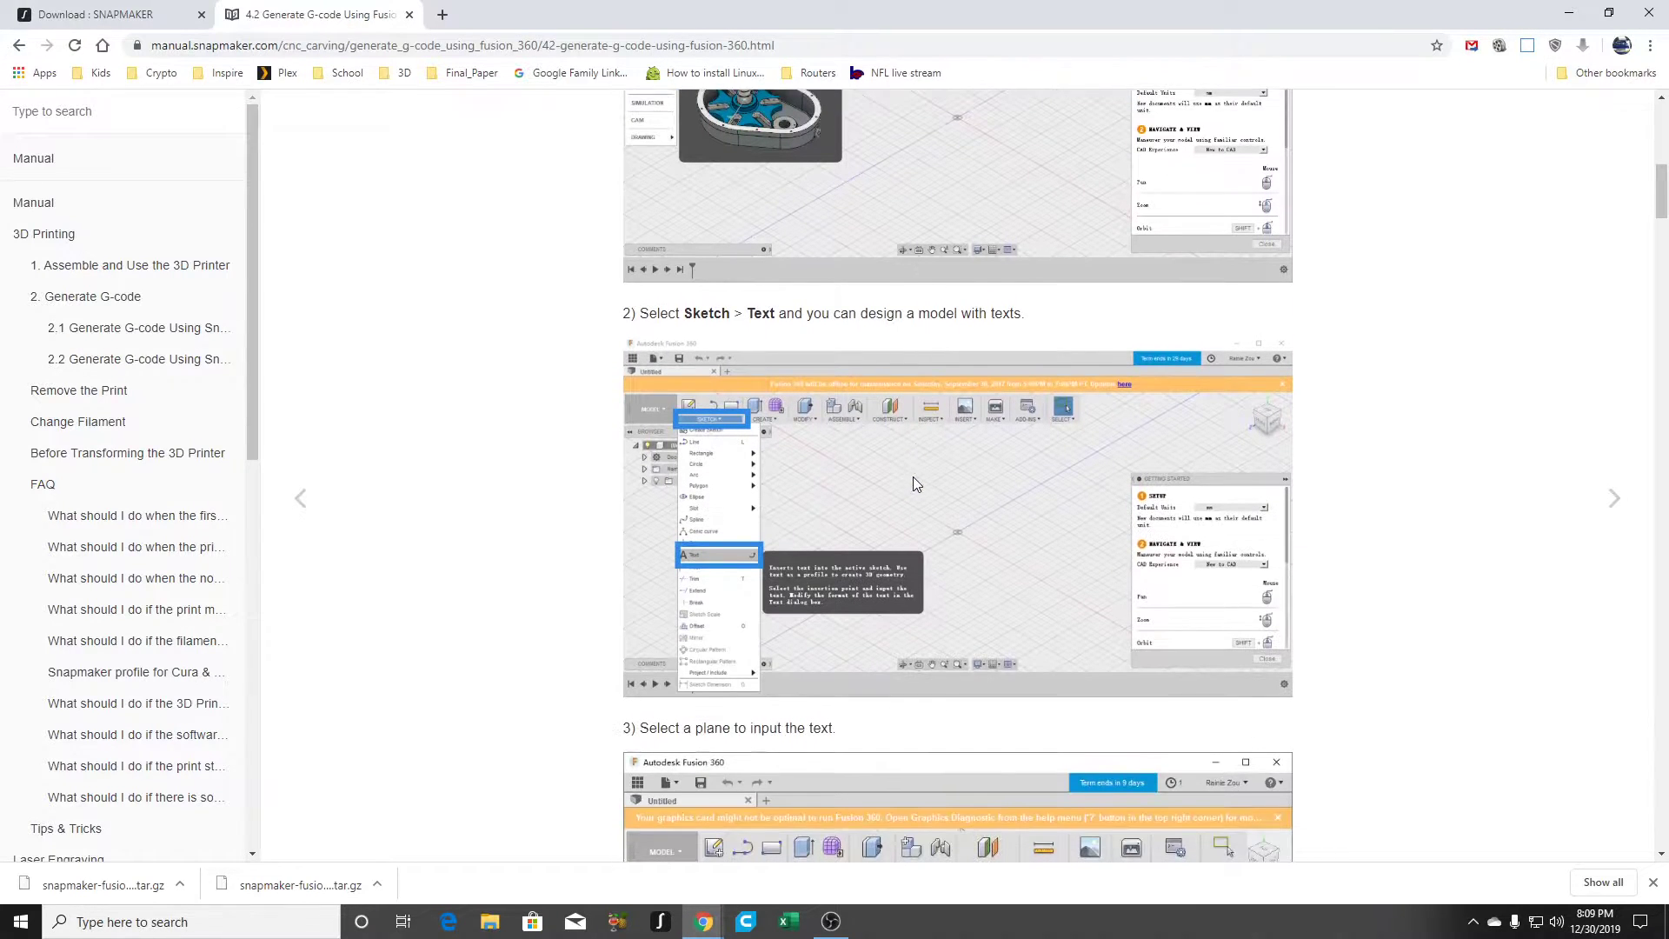
scroll(883, 533, down, 6)
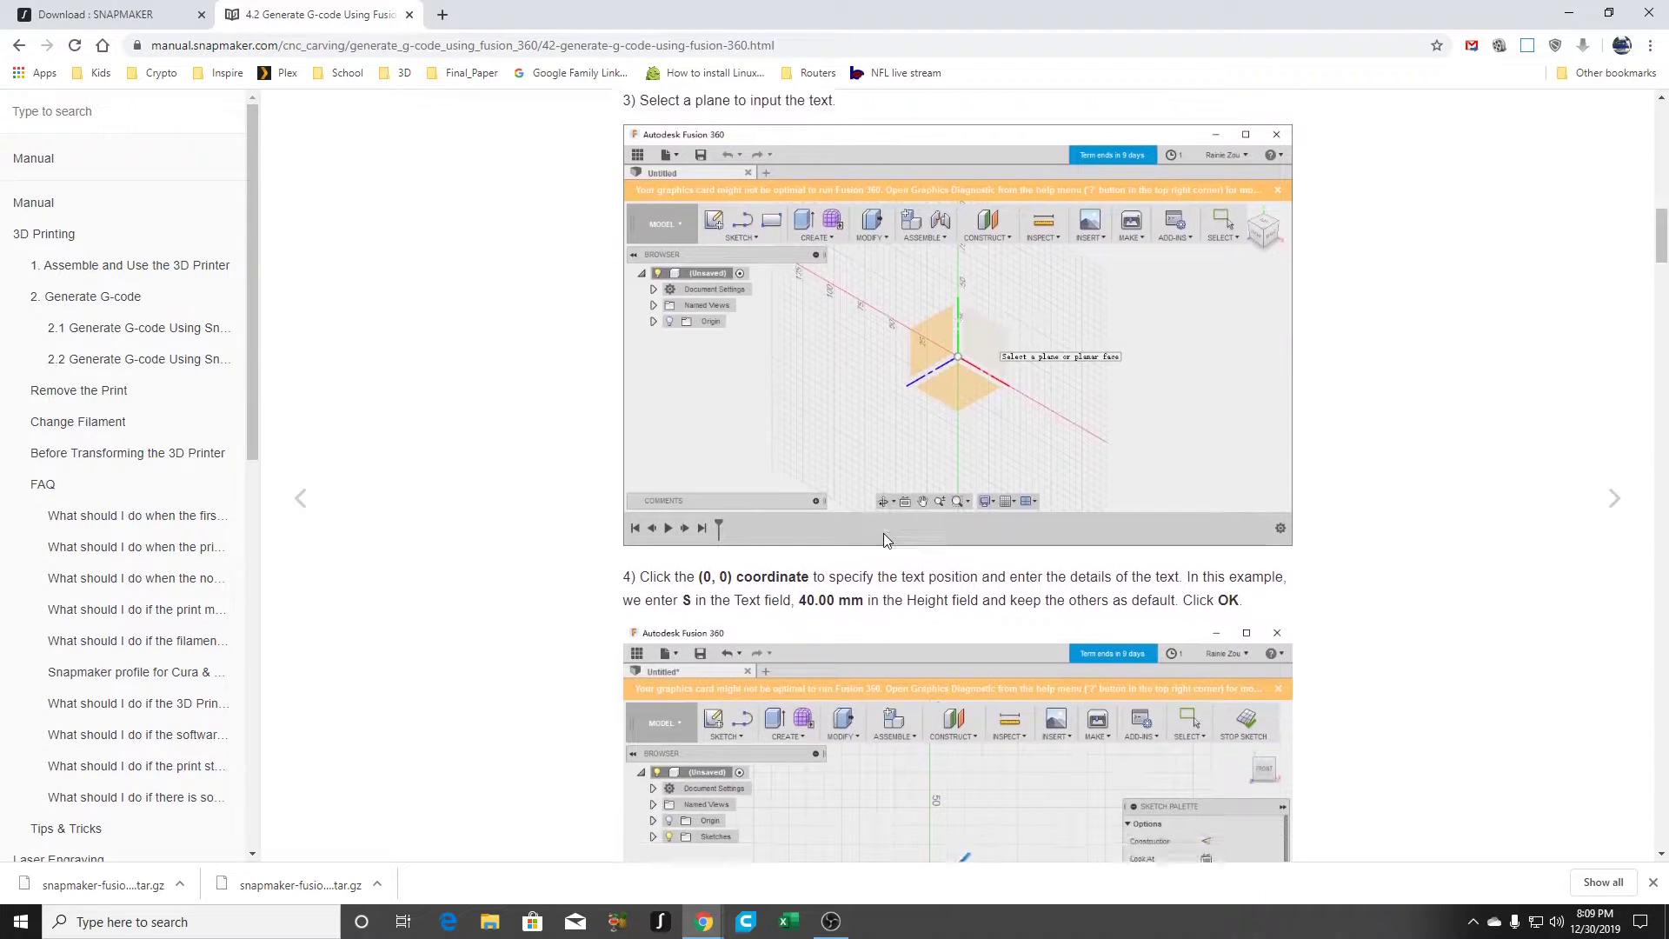
scroll(883, 541, down, 7)
scroll(884, 535, down, 4)
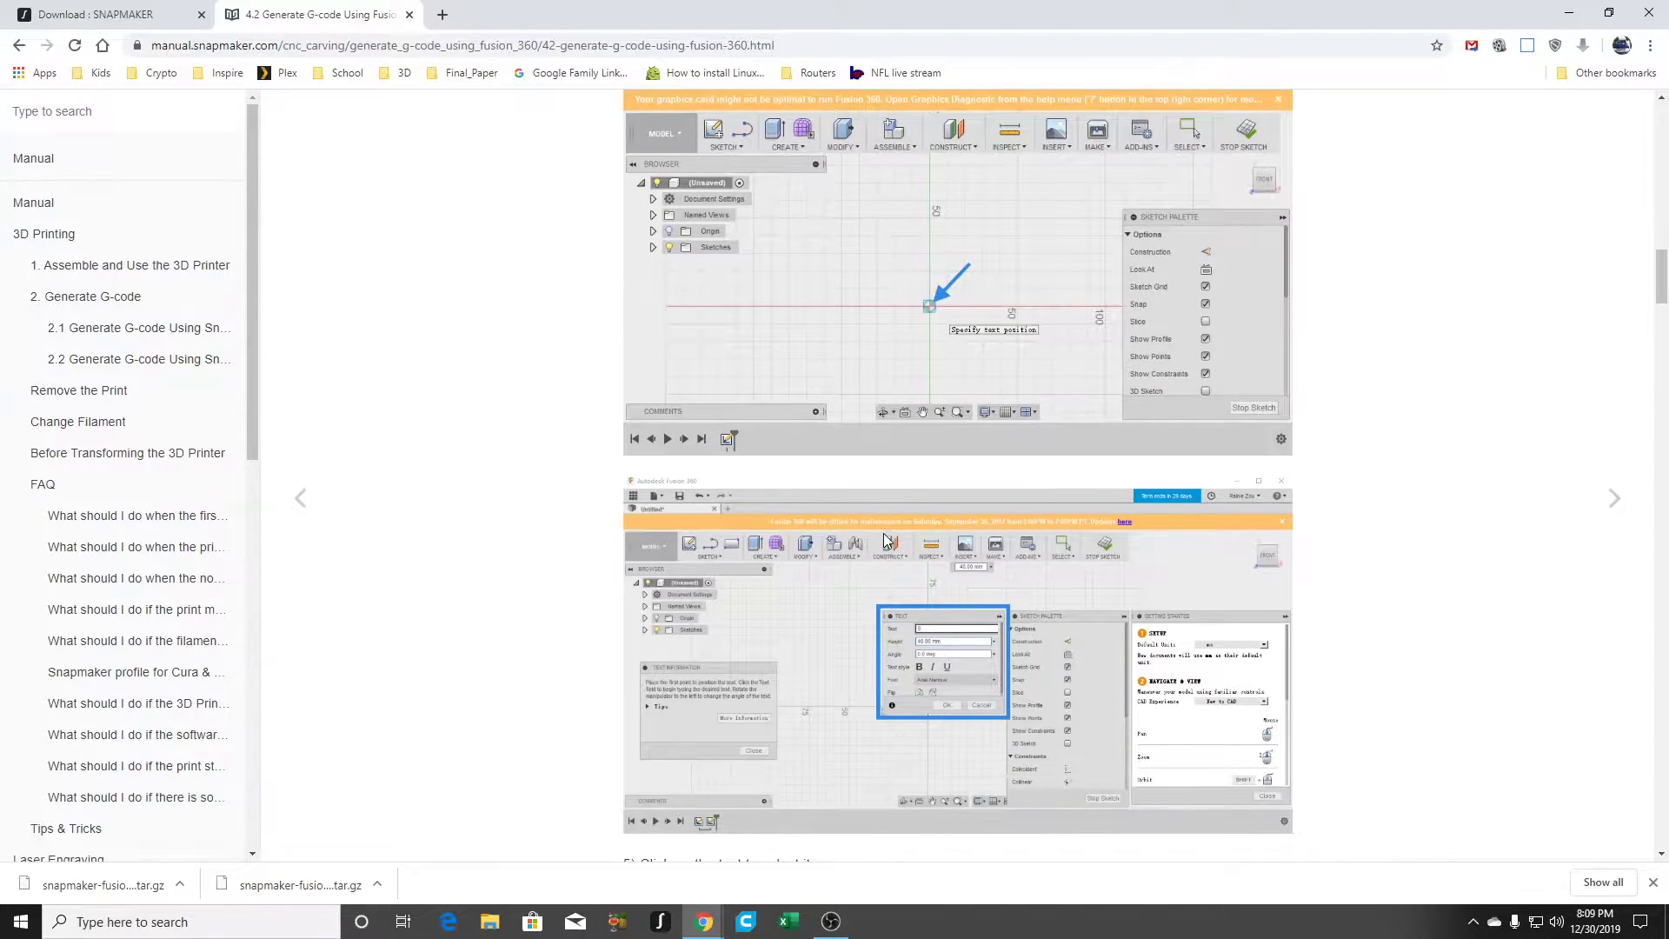
scroll(1063, 489, down, 5)
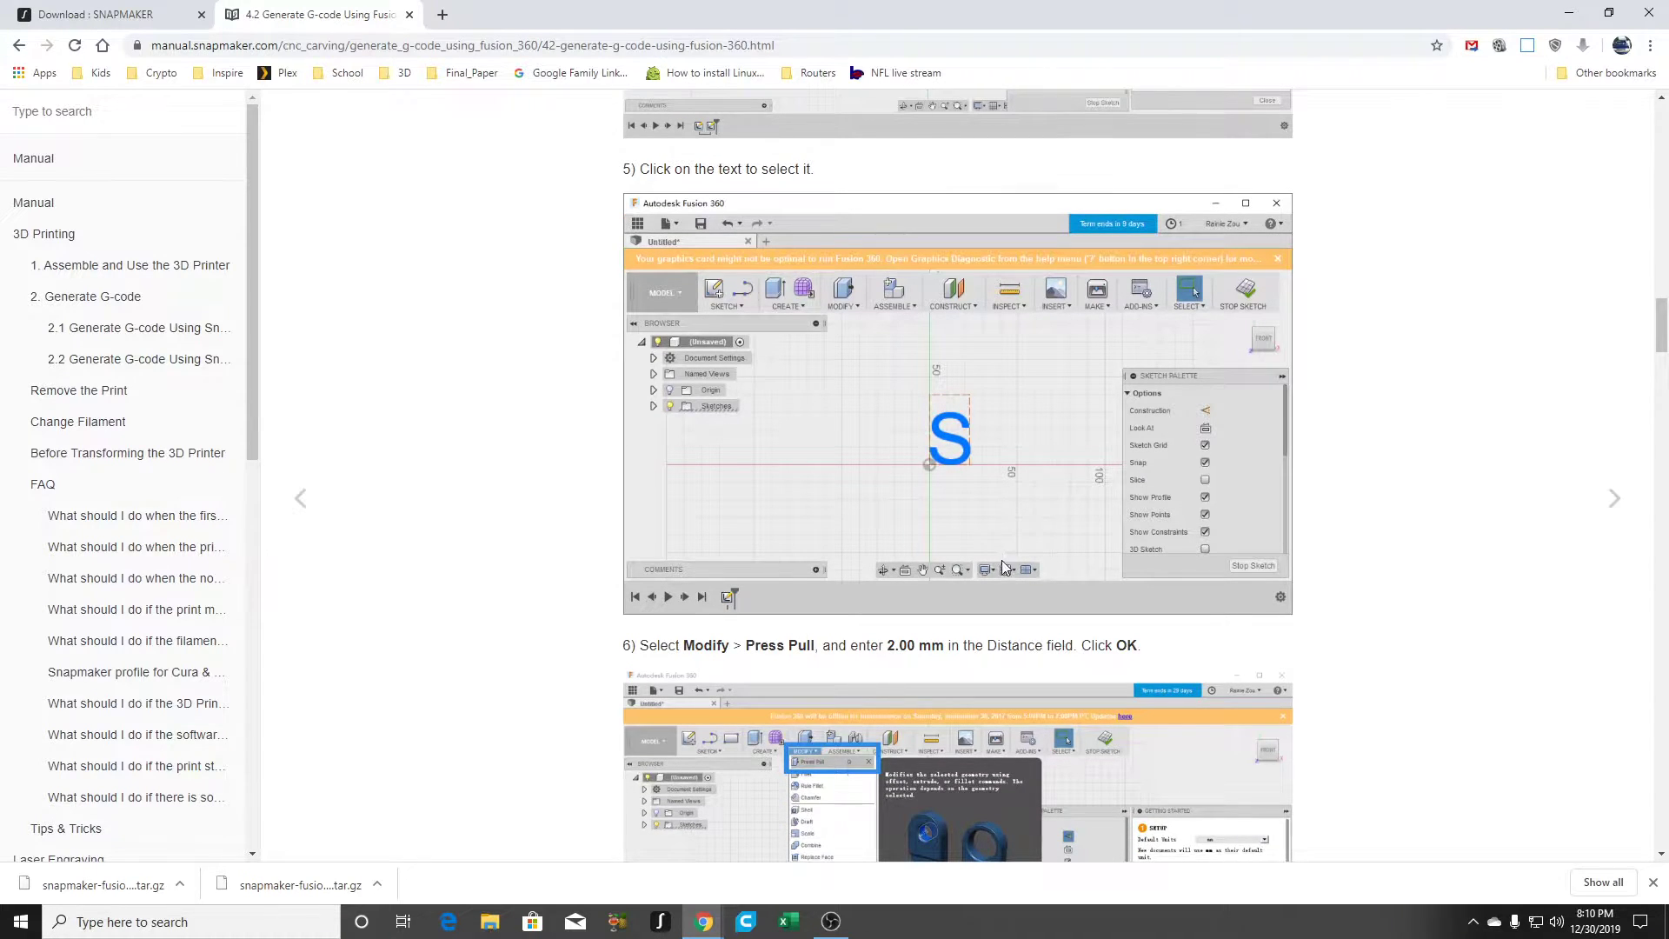
scroll(1003, 564, down, 4)
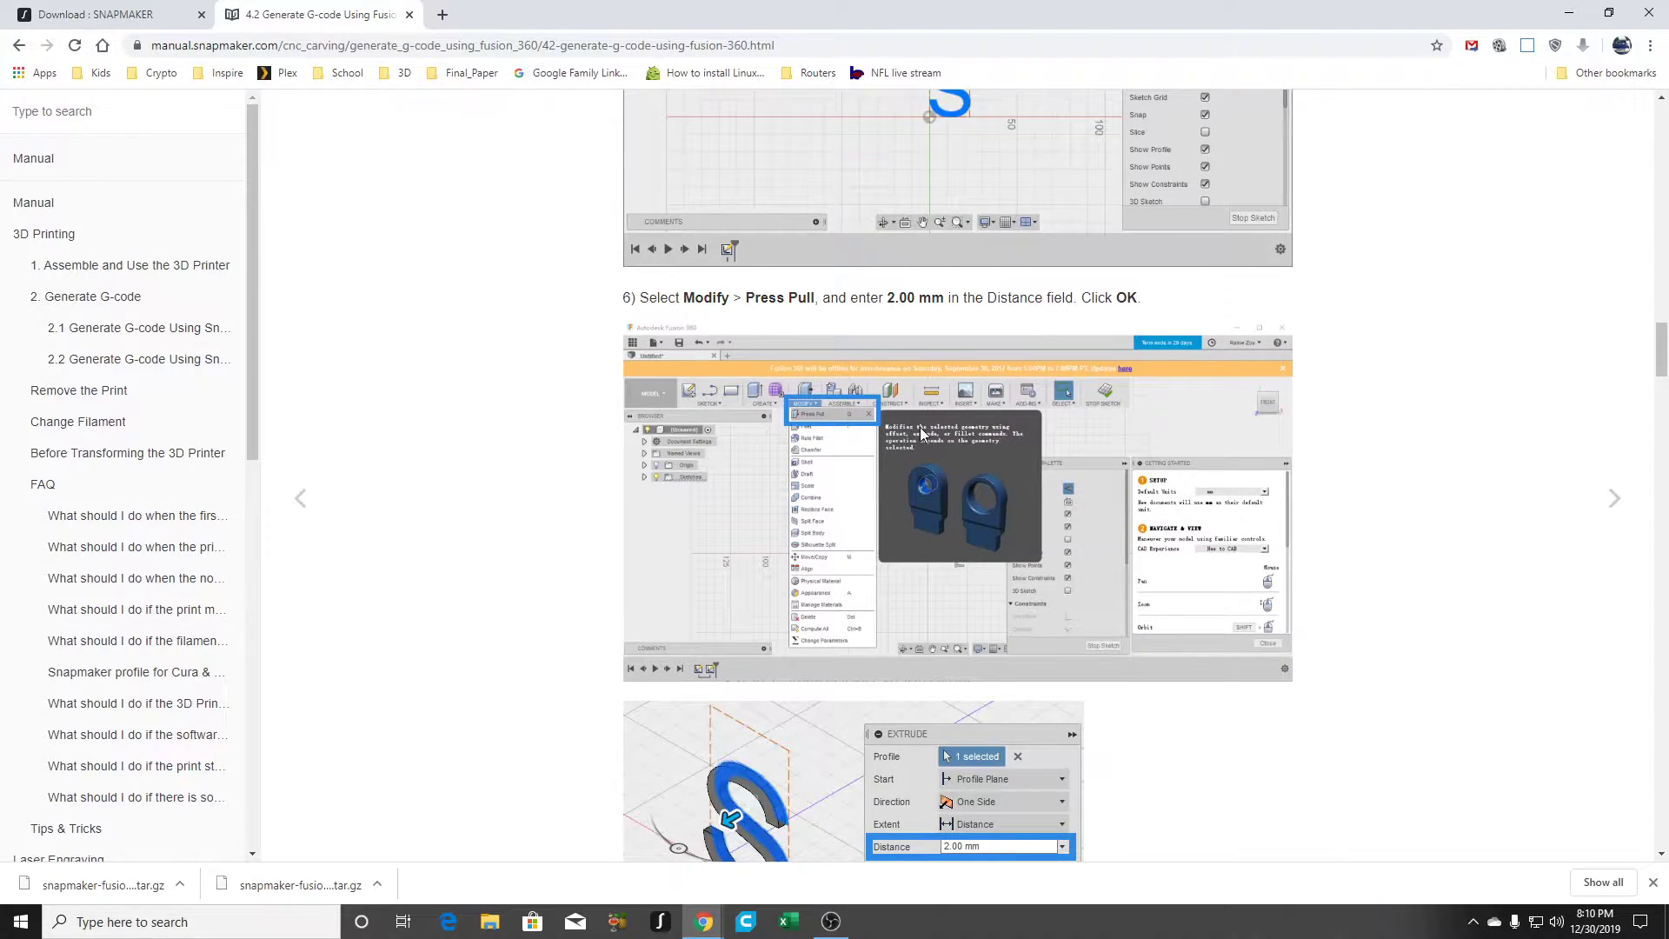
scroll(919, 431, down, 3)
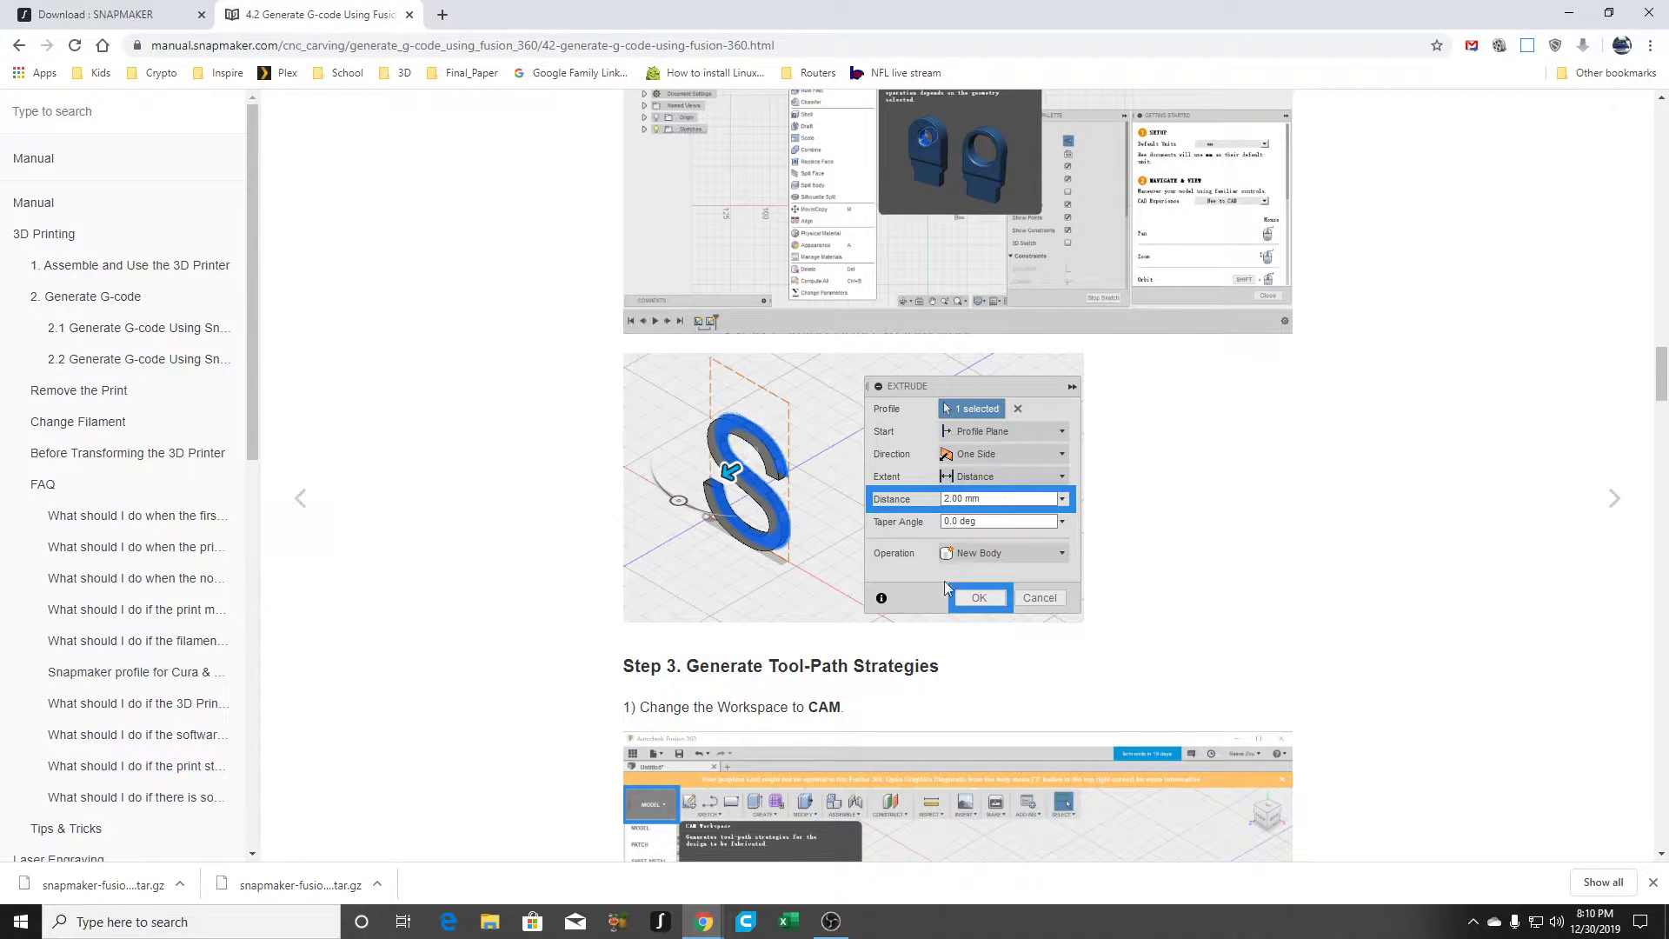
Step: Examine the start of Step 3 in the manual, on changing the workspace to CAM and creating a new setup
scroll(1026, 598, down, 4)
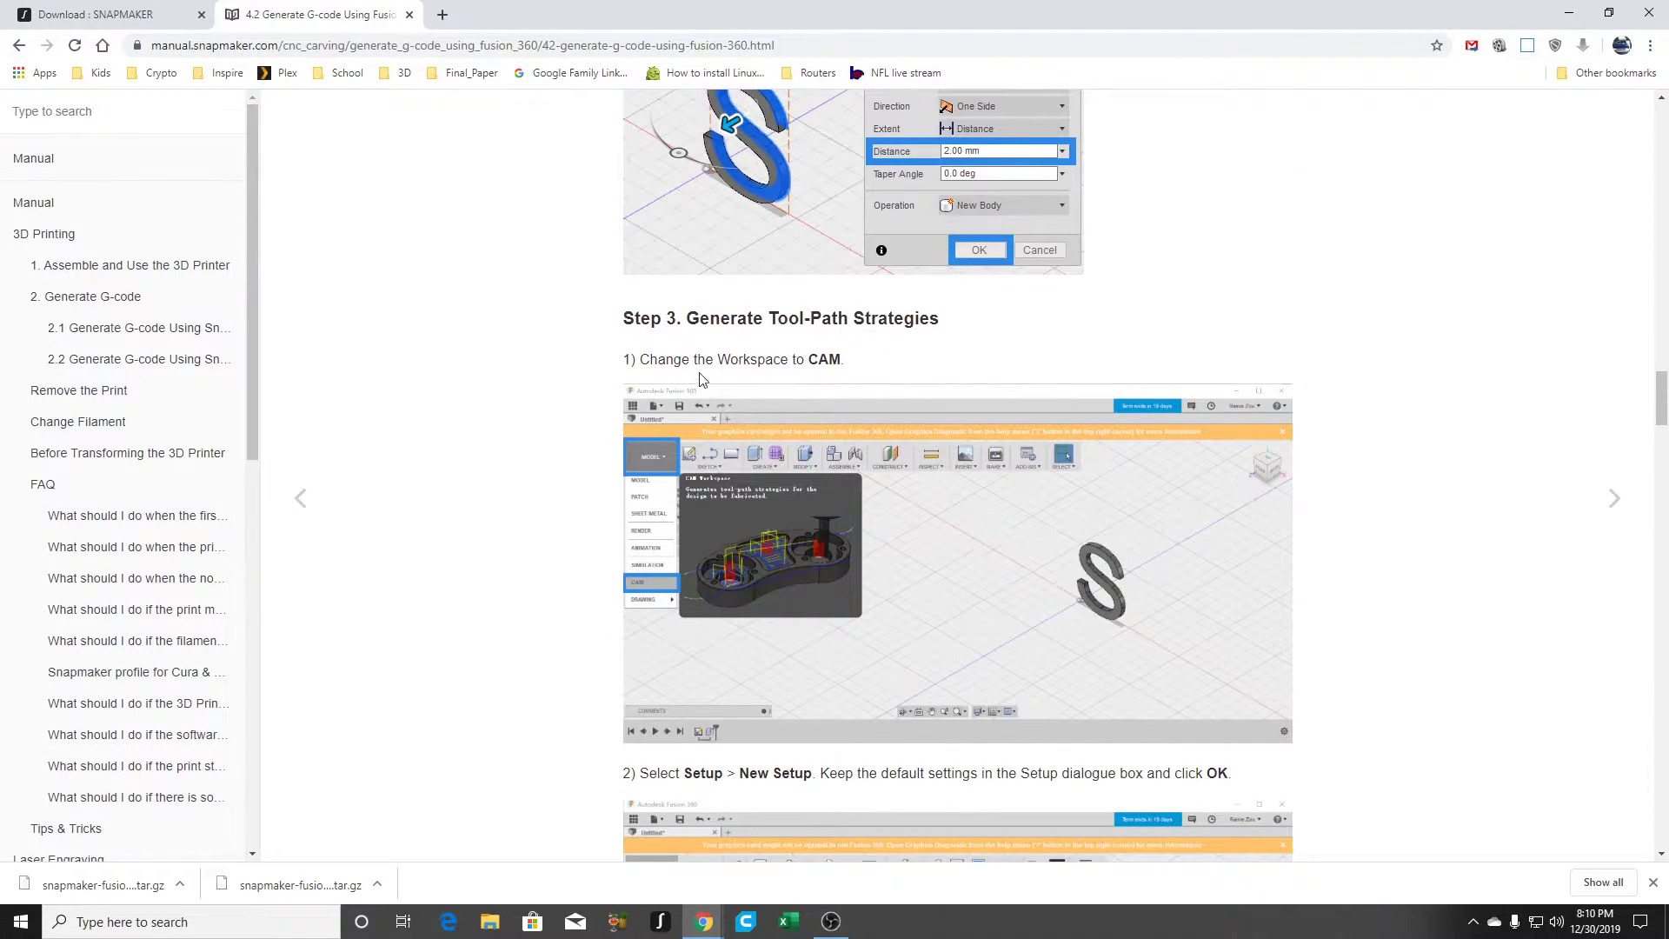
drag(705, 359, 868, 365)
scroll(1003, 480, down, 1)
scroll(1005, 482, down, 1)
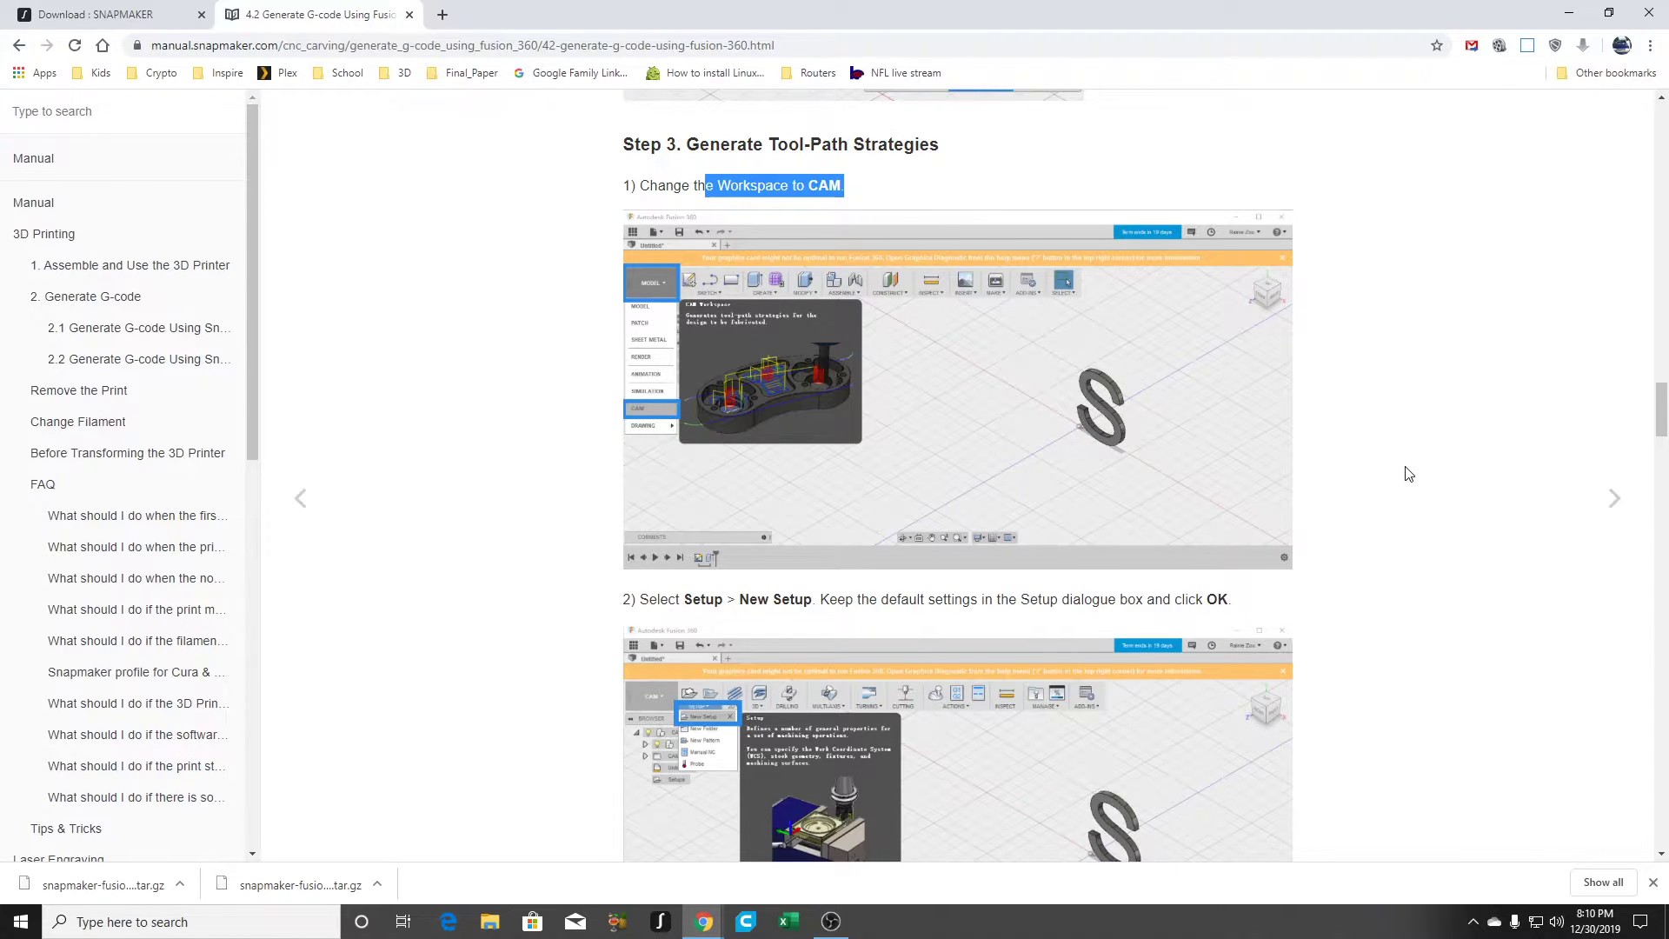
scroll(1409, 474, down, 3)
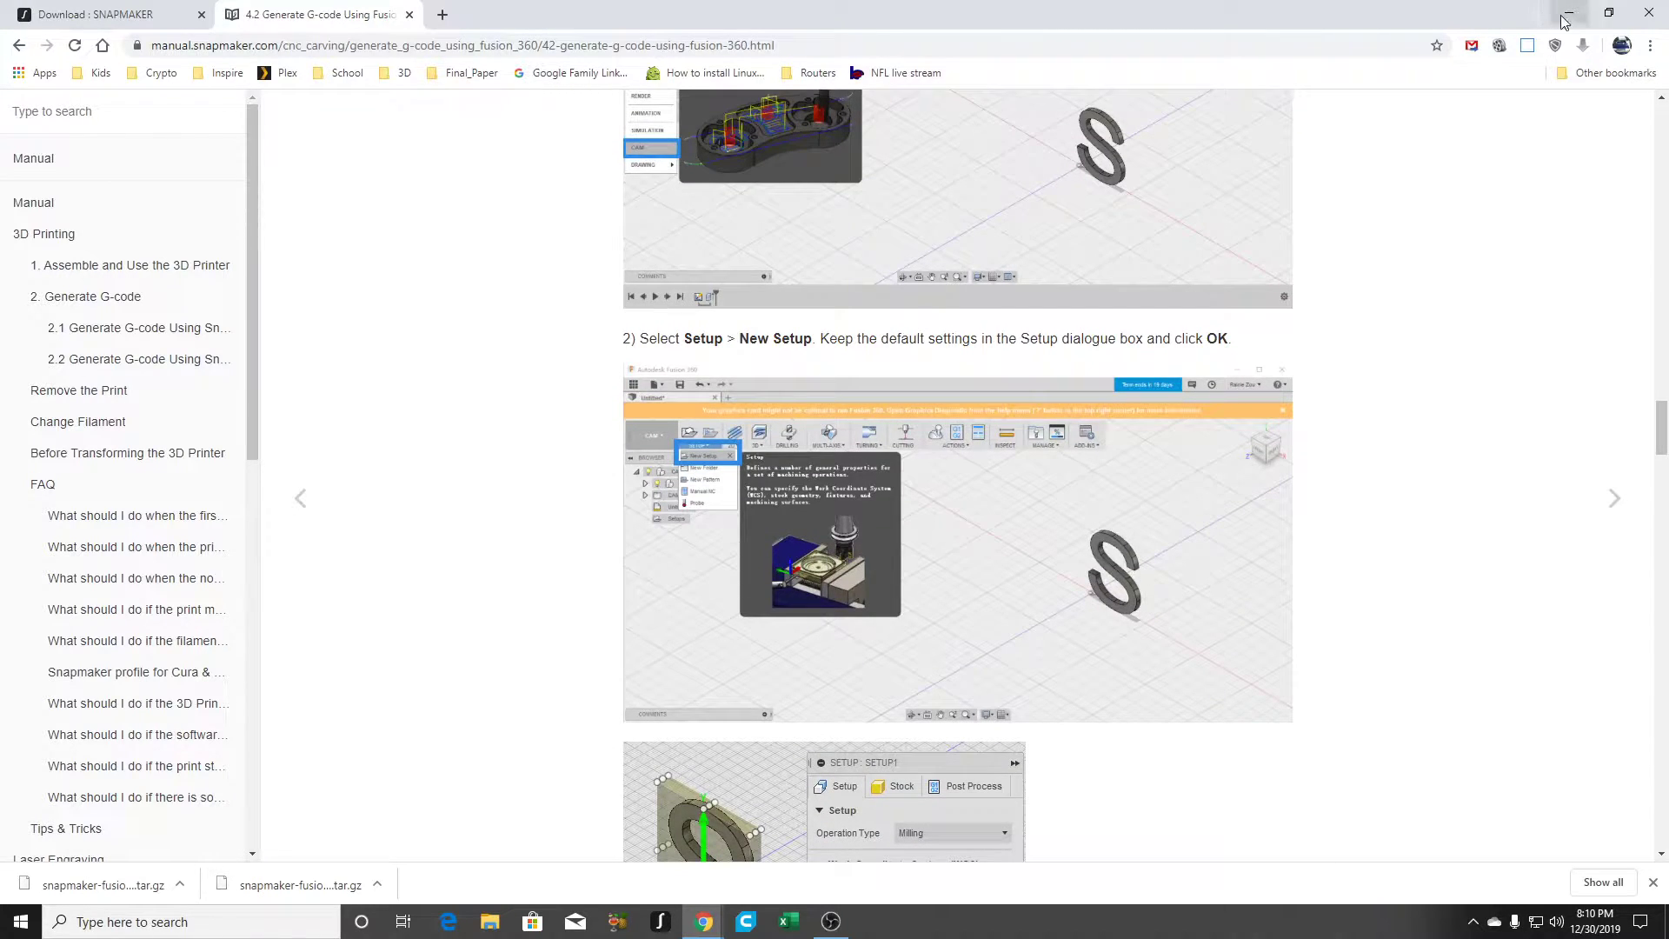
scroll(1015, 473, down, 4)
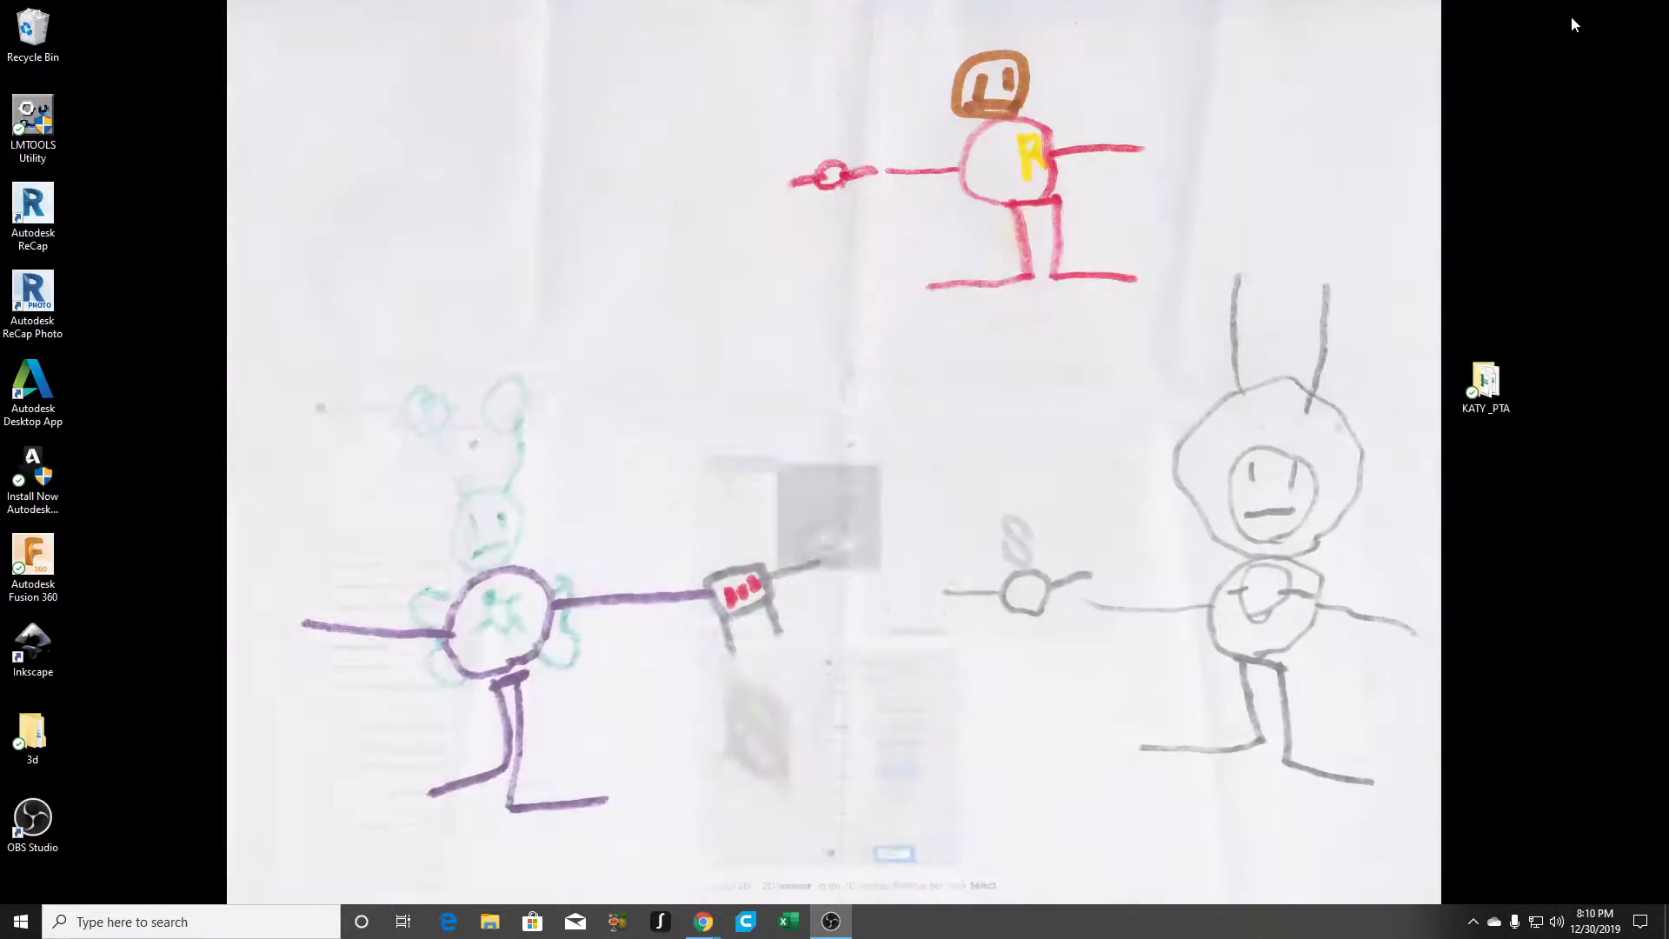
Step: Minimize the browser, launch Autodesk Fusion 360 from the desktop, and switch back to the manual in Chrome while it loads
click(1569, 12)
double_click(47, 564)
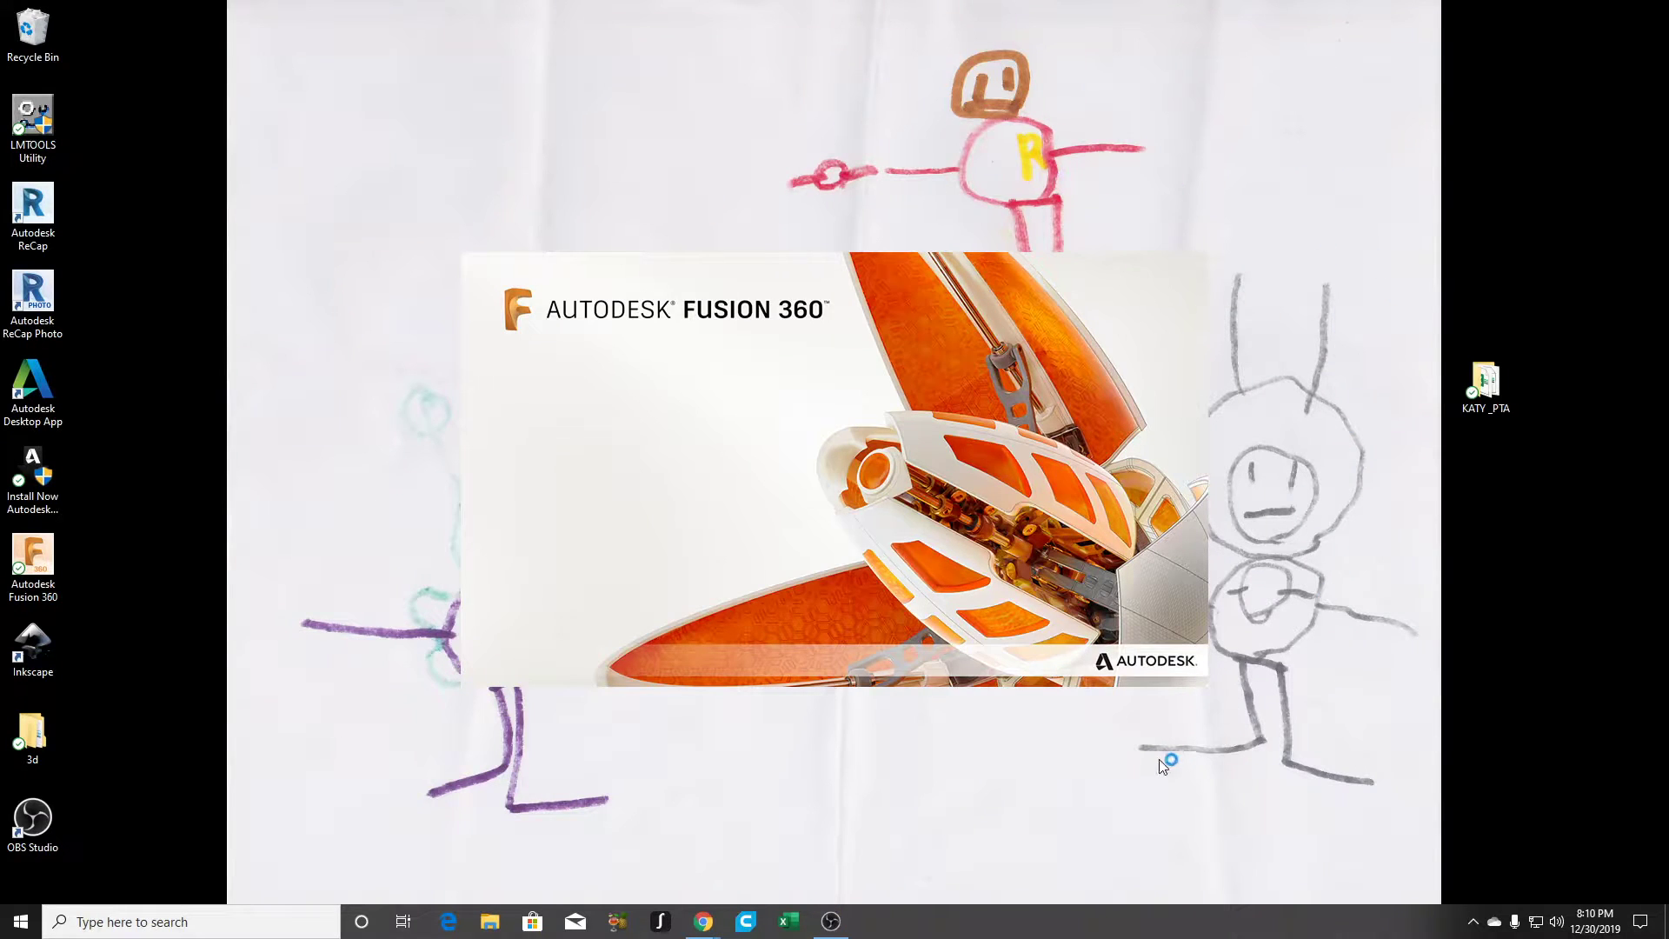
mouse_move(829, 925)
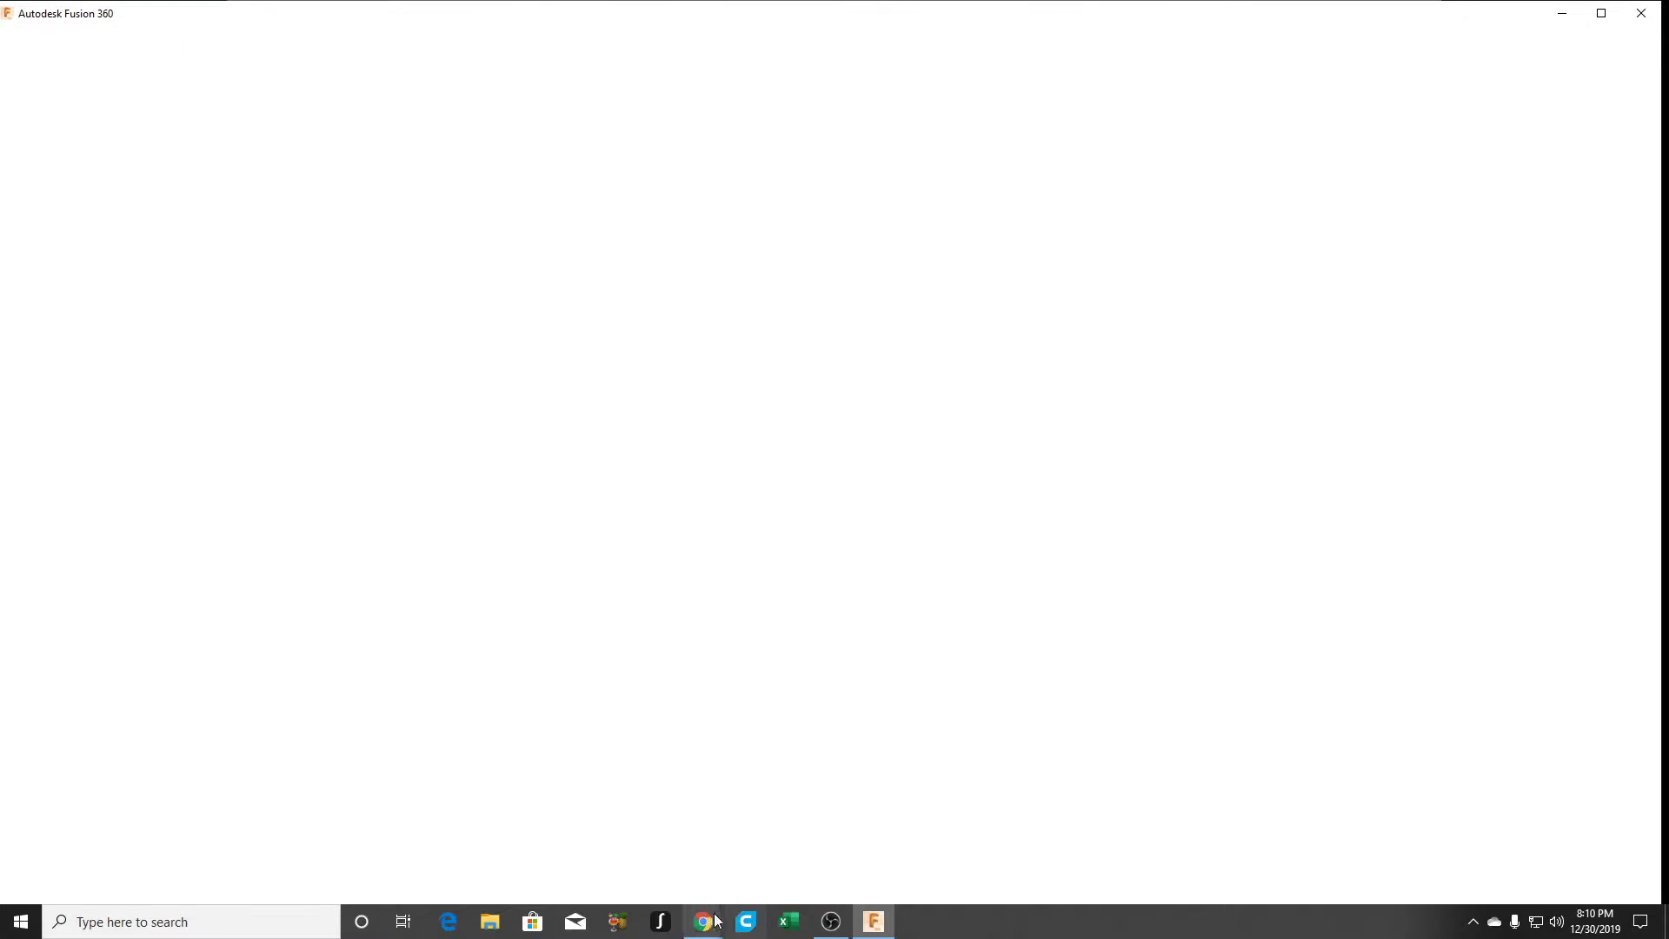
mouse_move(715, 922)
click(1040, 864)
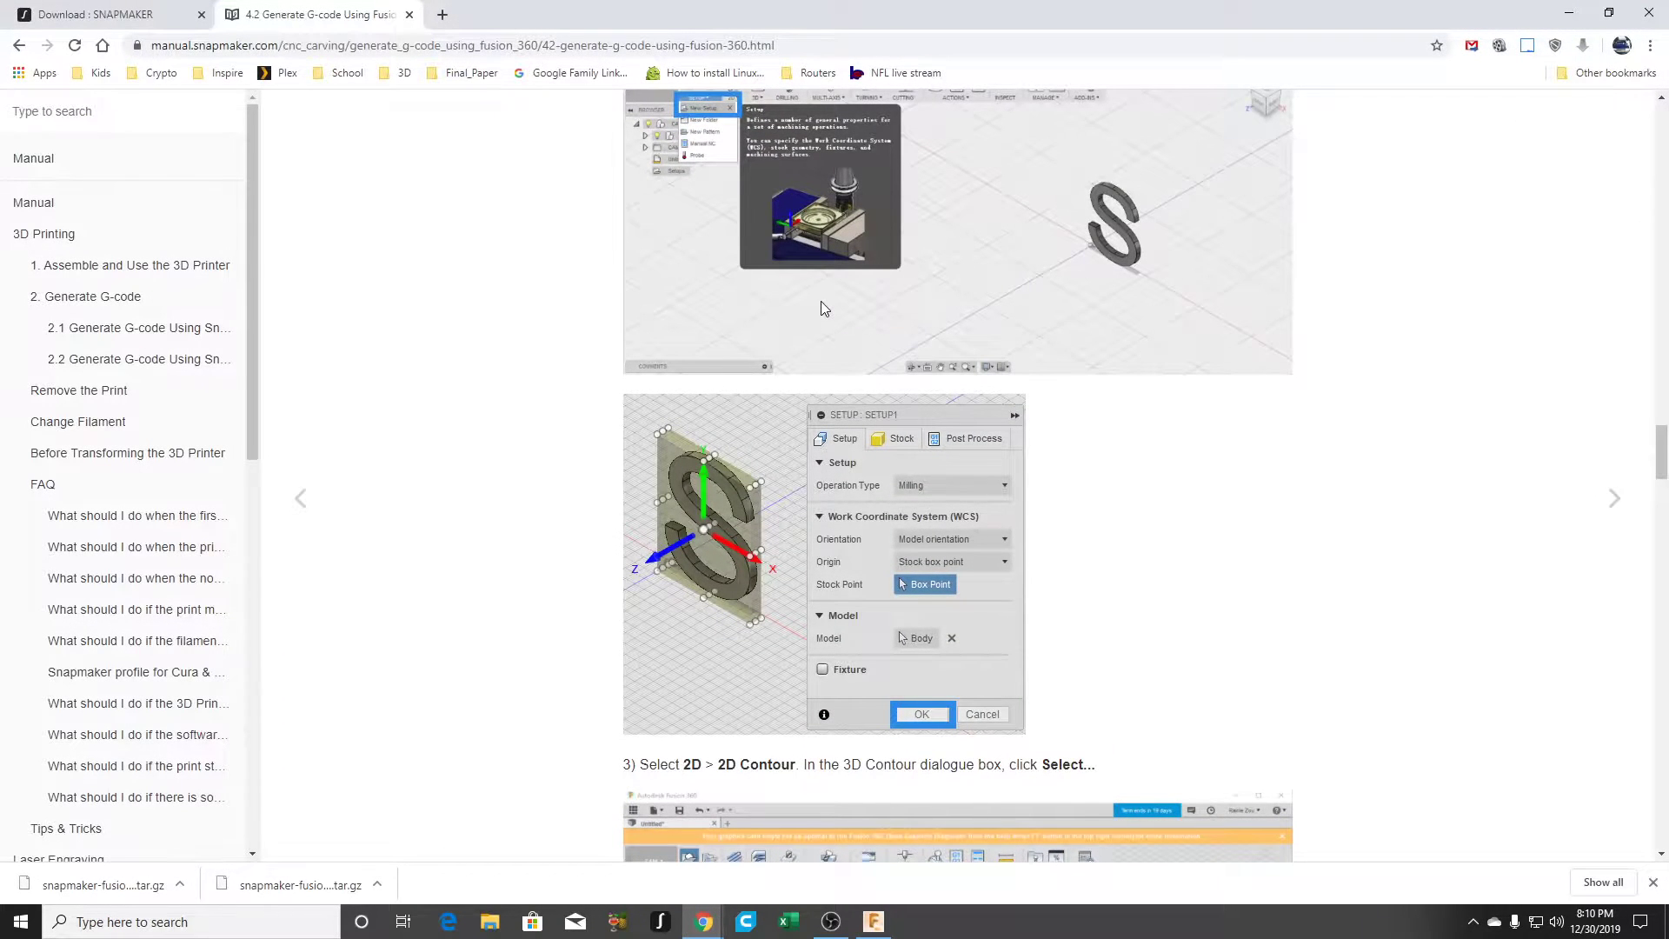
Step: Examine the manual's setup settings, 2D Contour tool selection and Import Tool Library instruction, highlighting the words Import Tool Library
scroll(821, 301, down, 2)
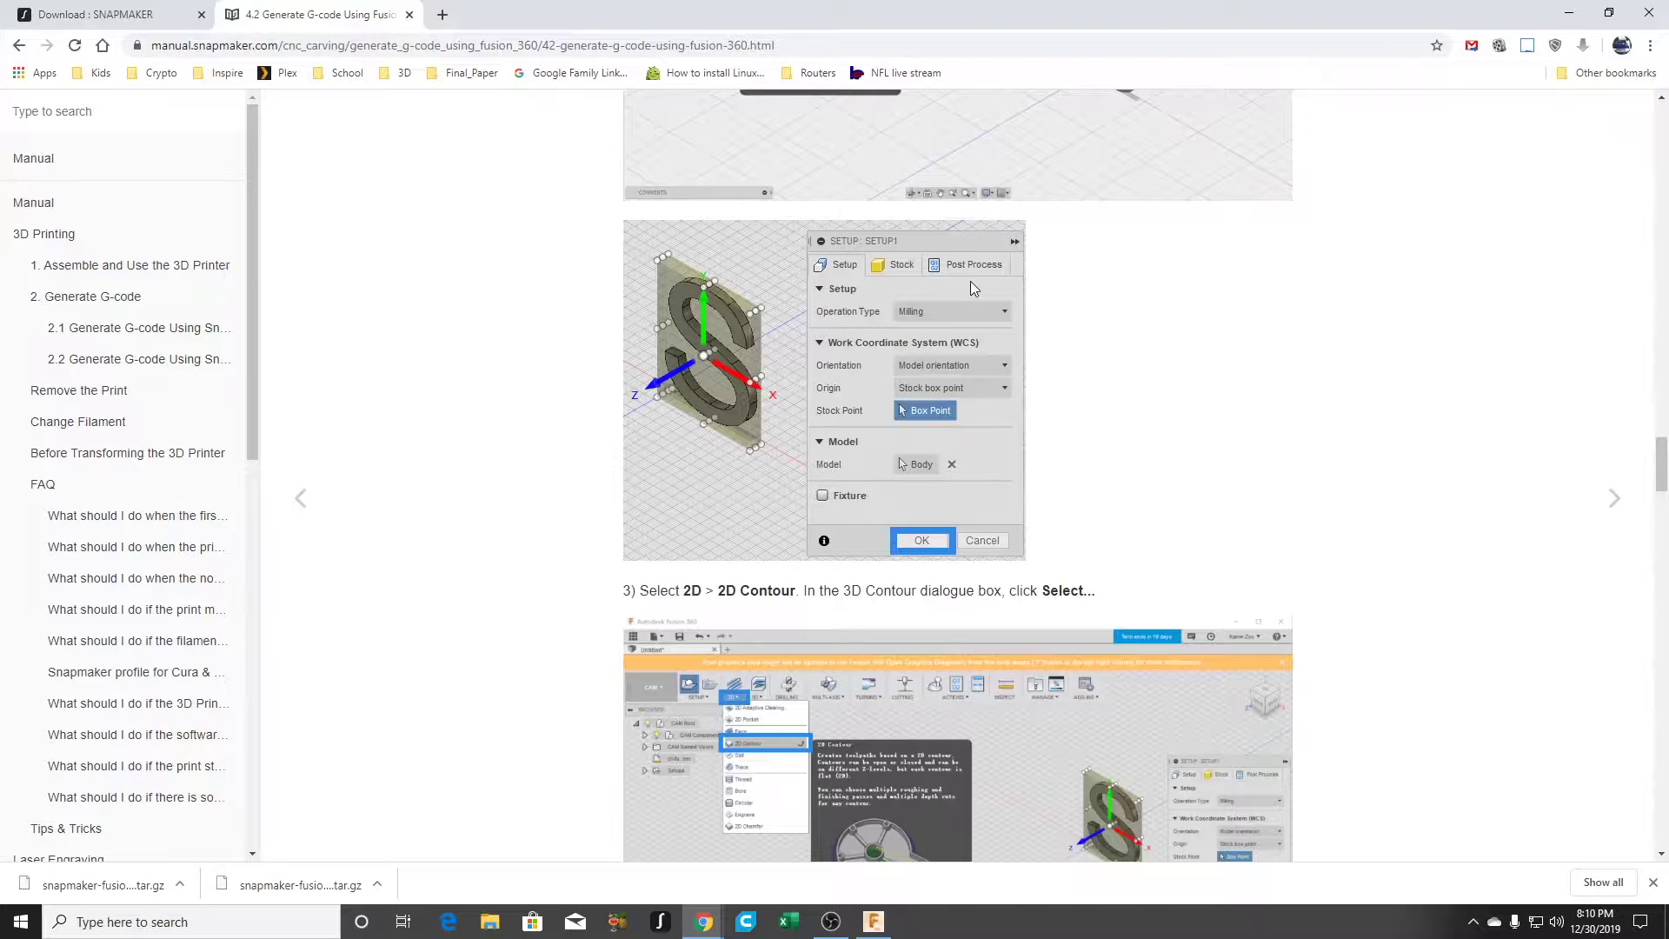
scroll(913, 407, down, 3)
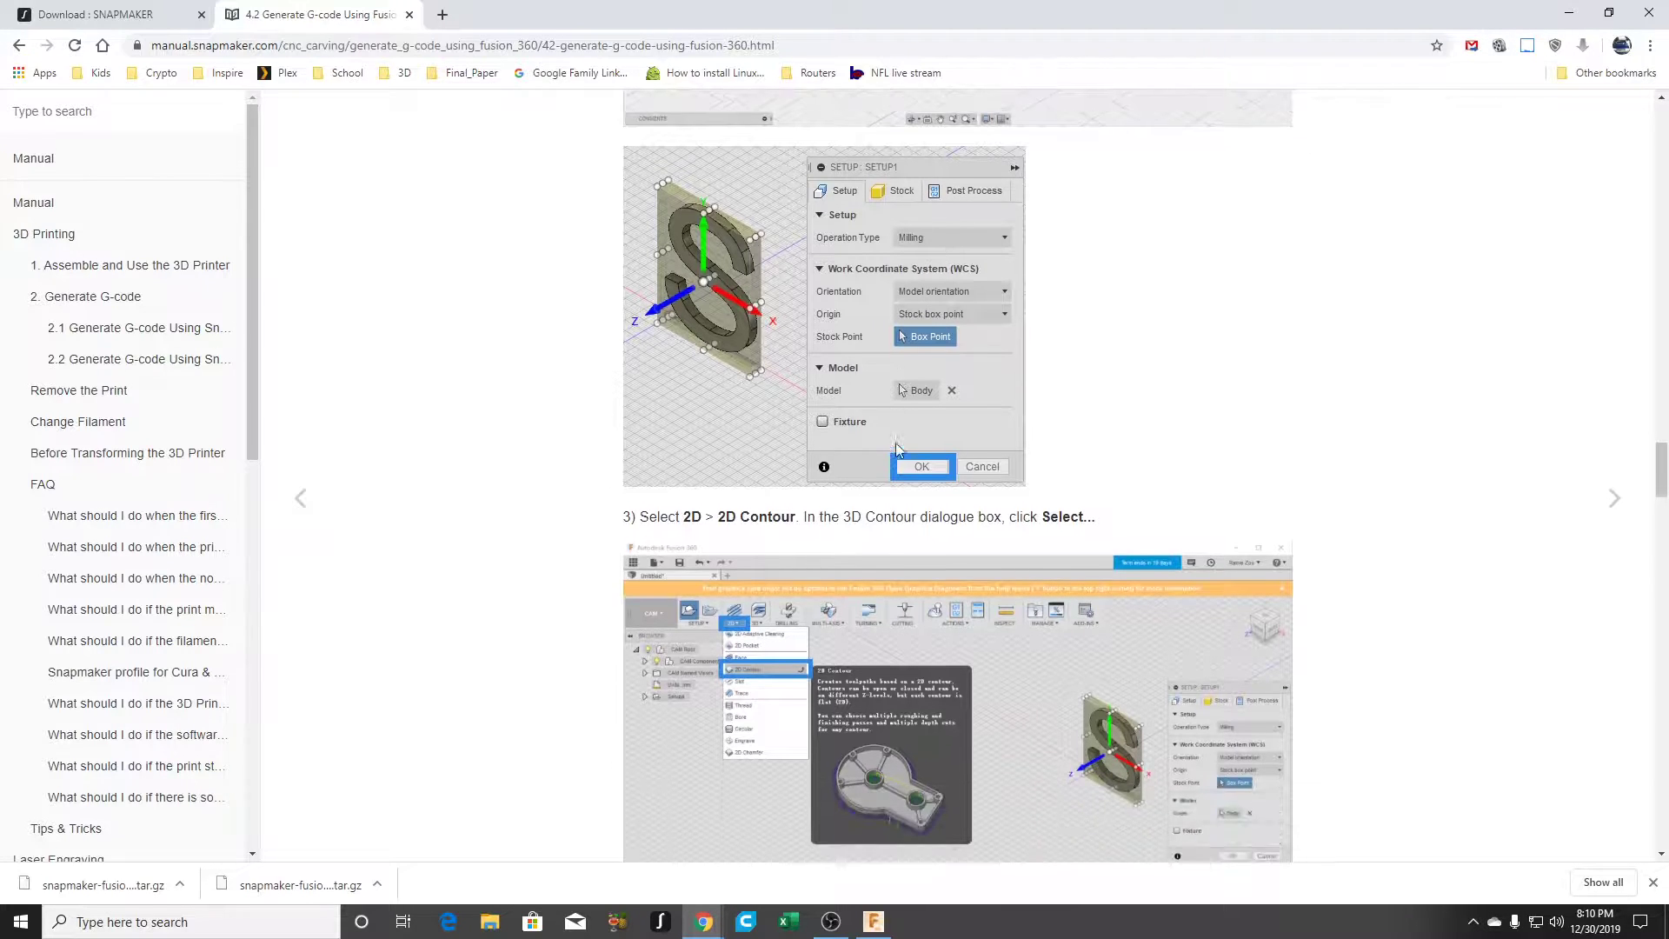
scroll(832, 527, down, 4)
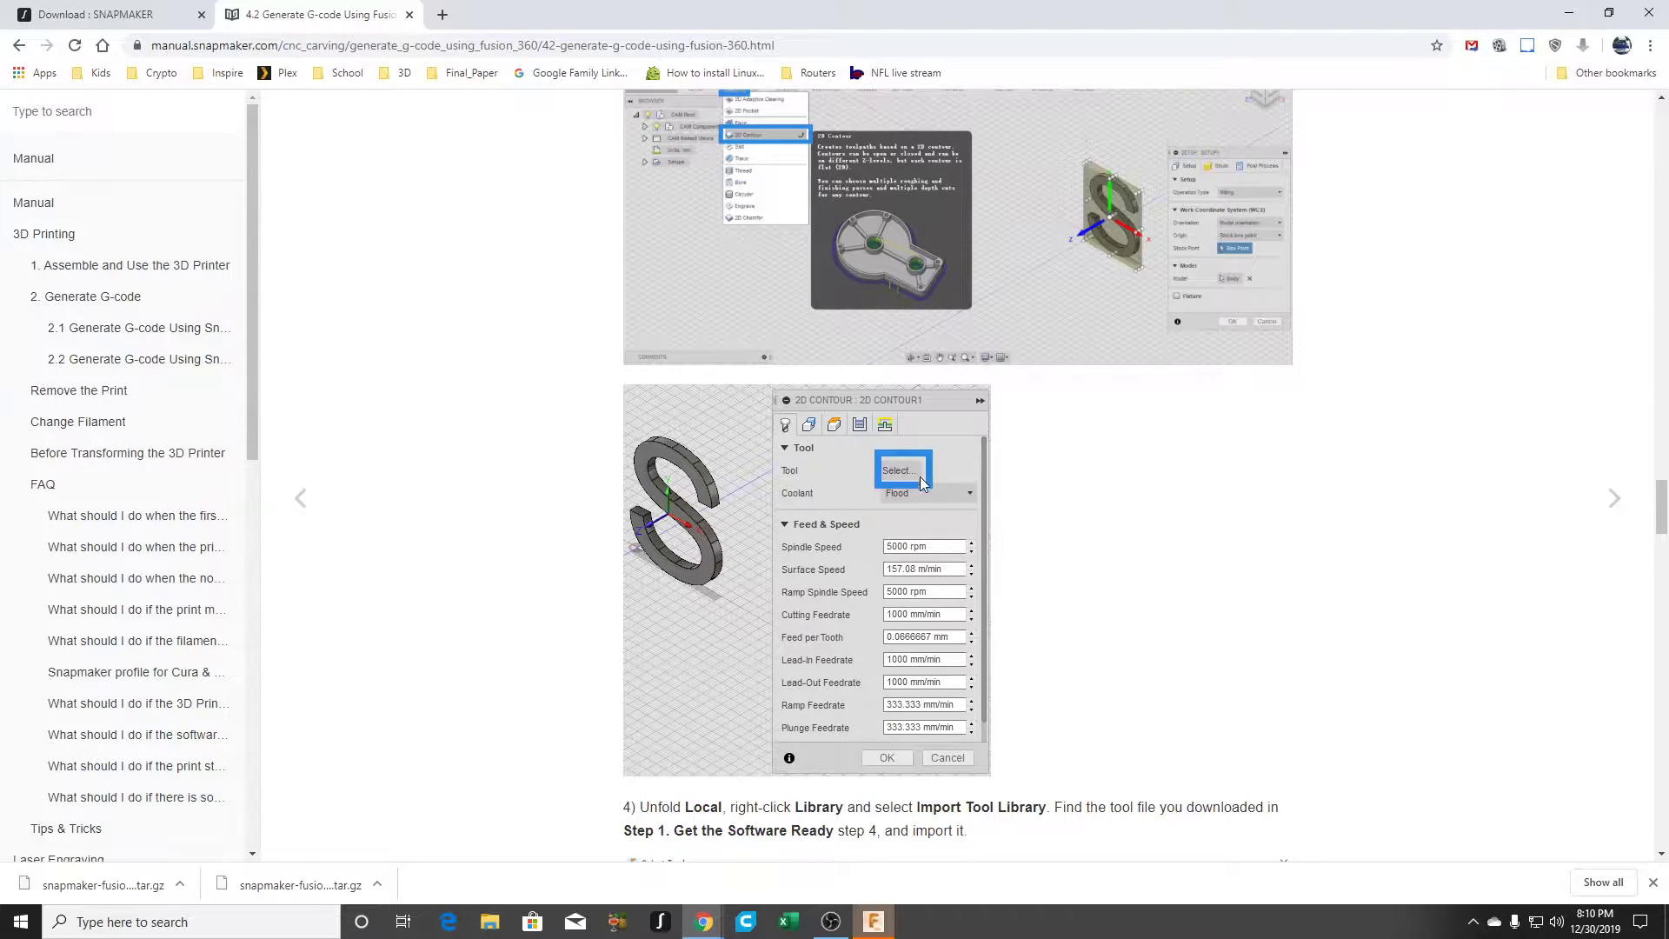
scroll(922, 478, down, 1)
scroll(921, 478, down, 1)
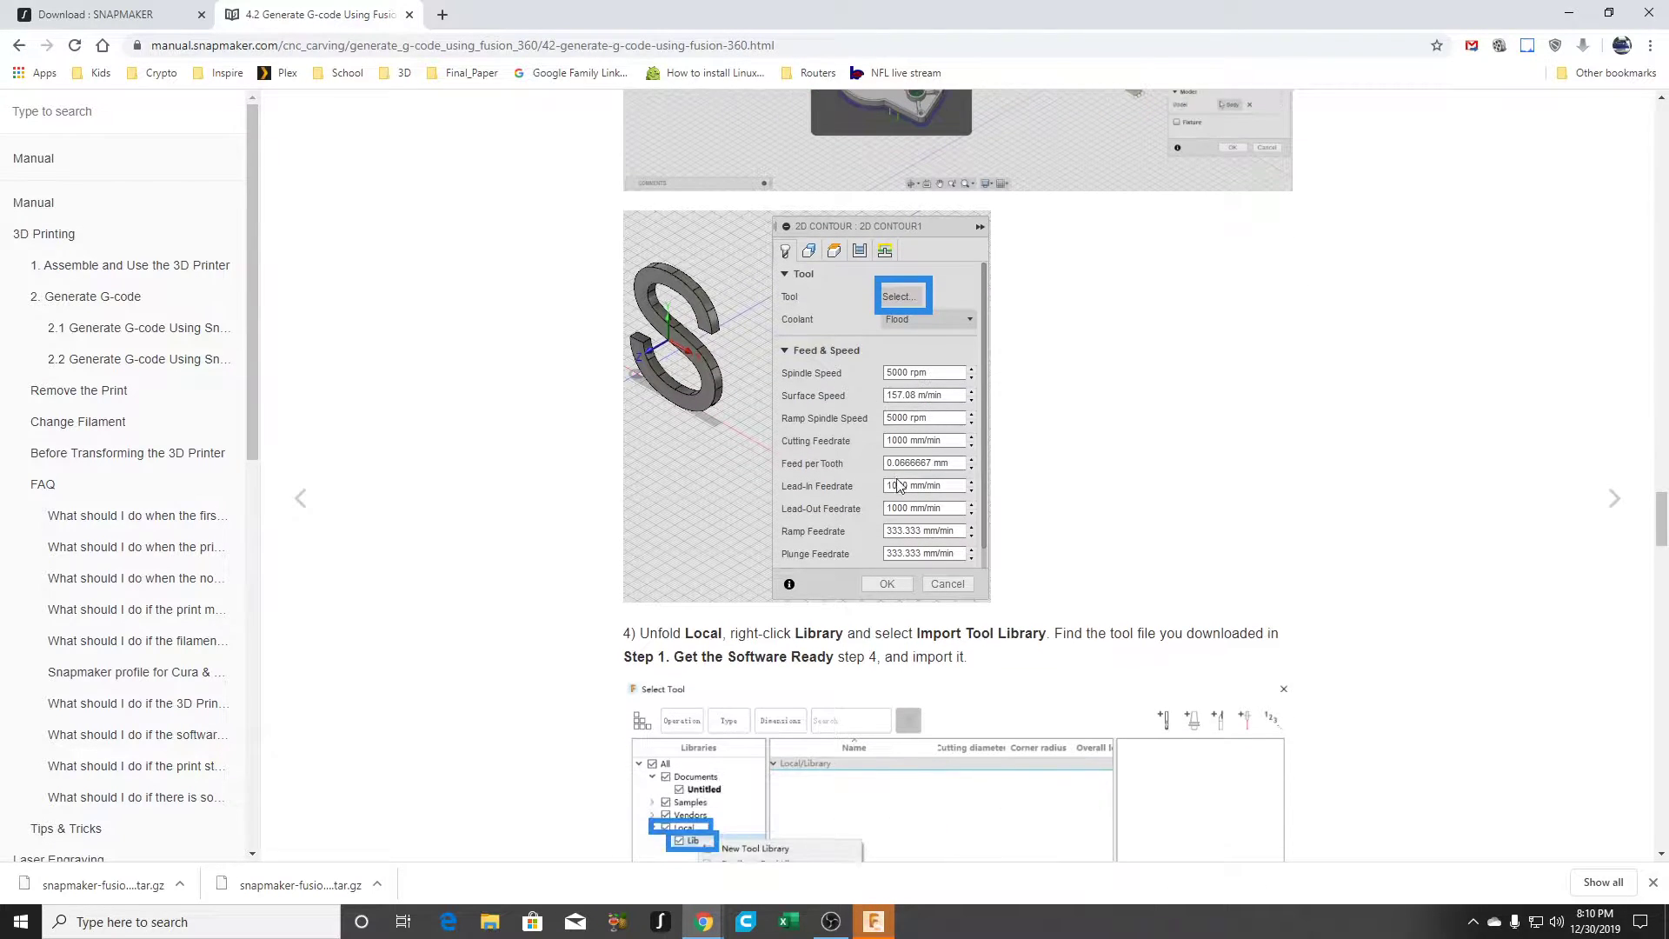
drag(920, 633, 1043, 633)
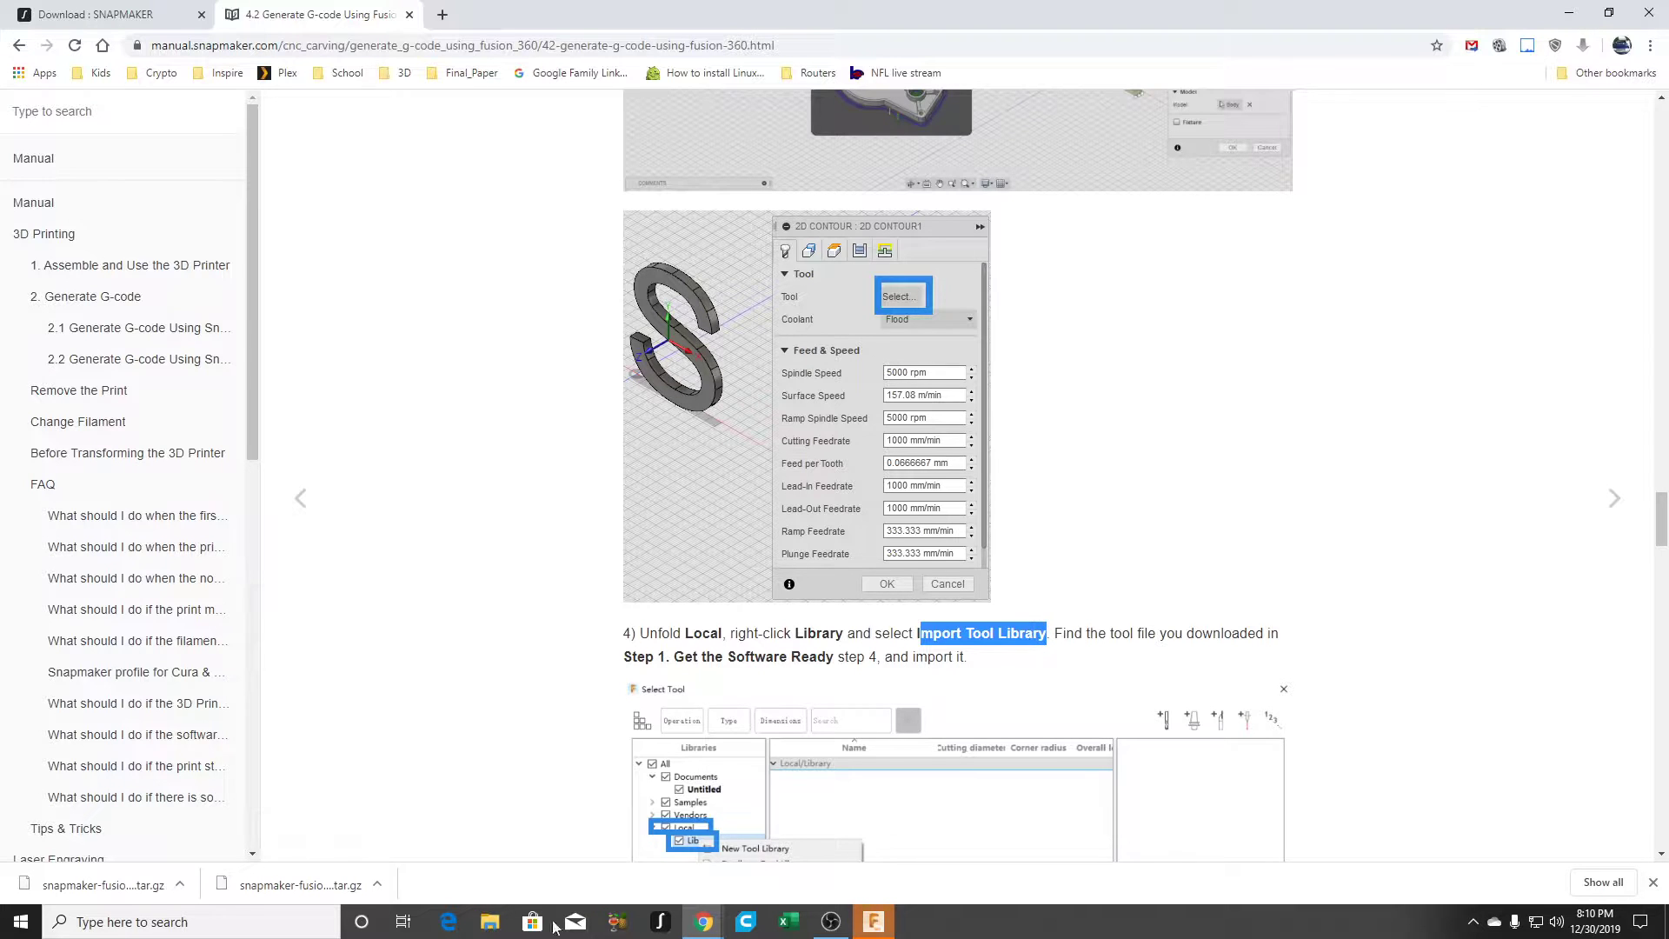
Step: View the tool library files in the pinned snapmaker-fusion360-configuration-20180730 (2).tar folder, shrink its window, and return to the manual's import instruction
right_click(489, 922)
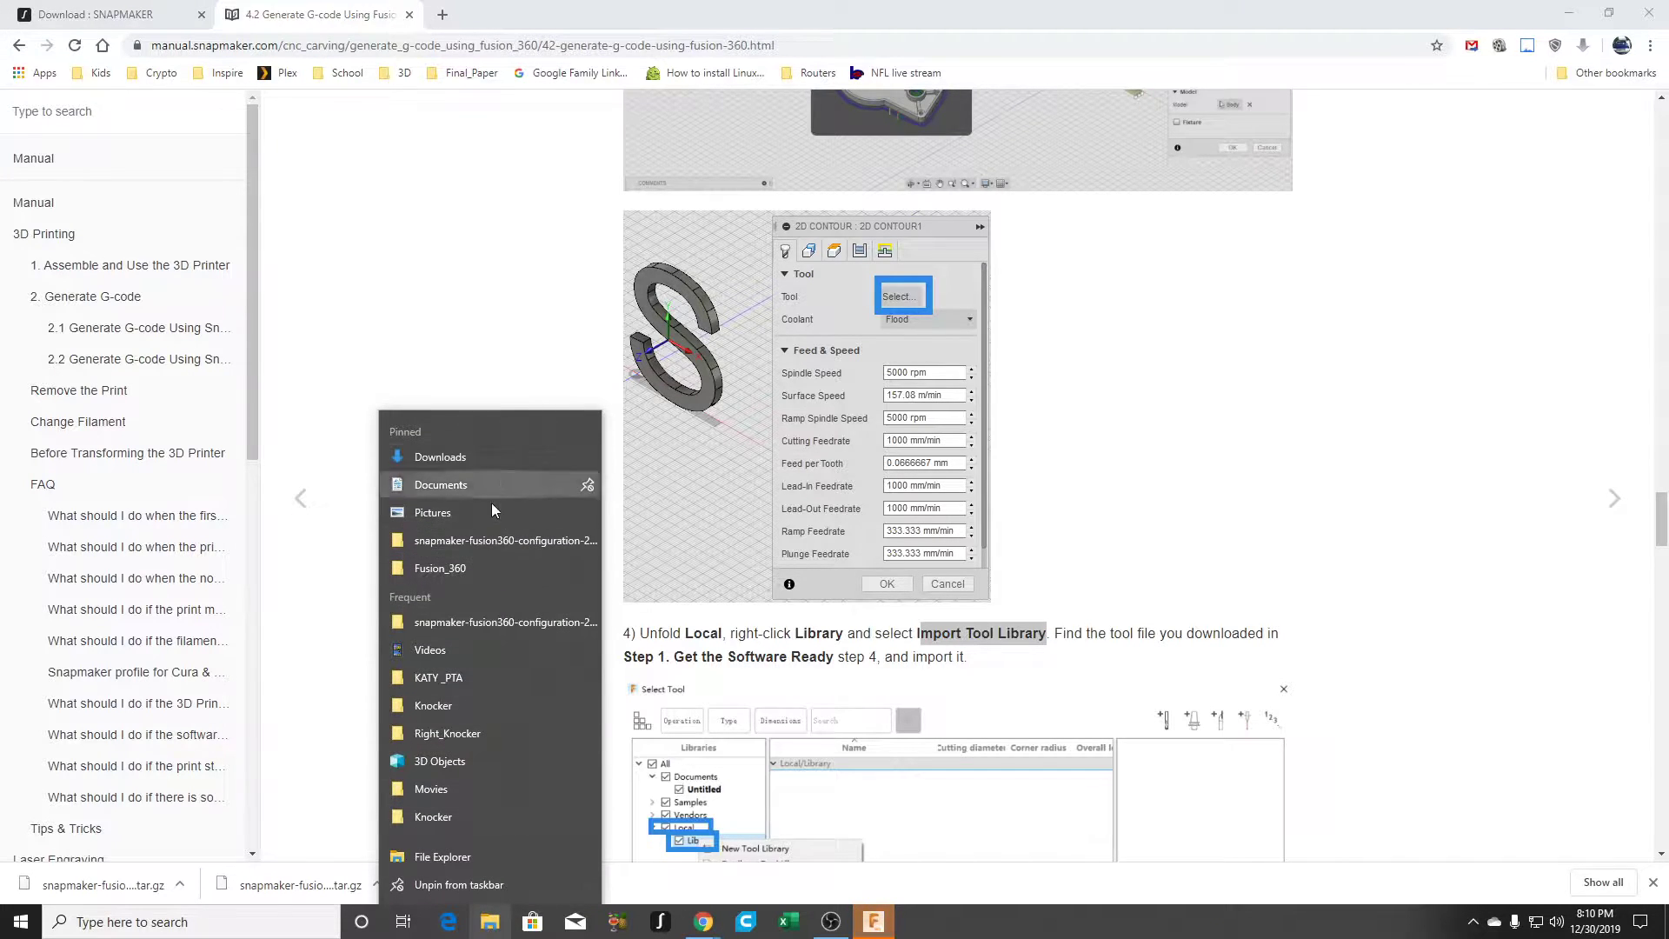
click(483, 539)
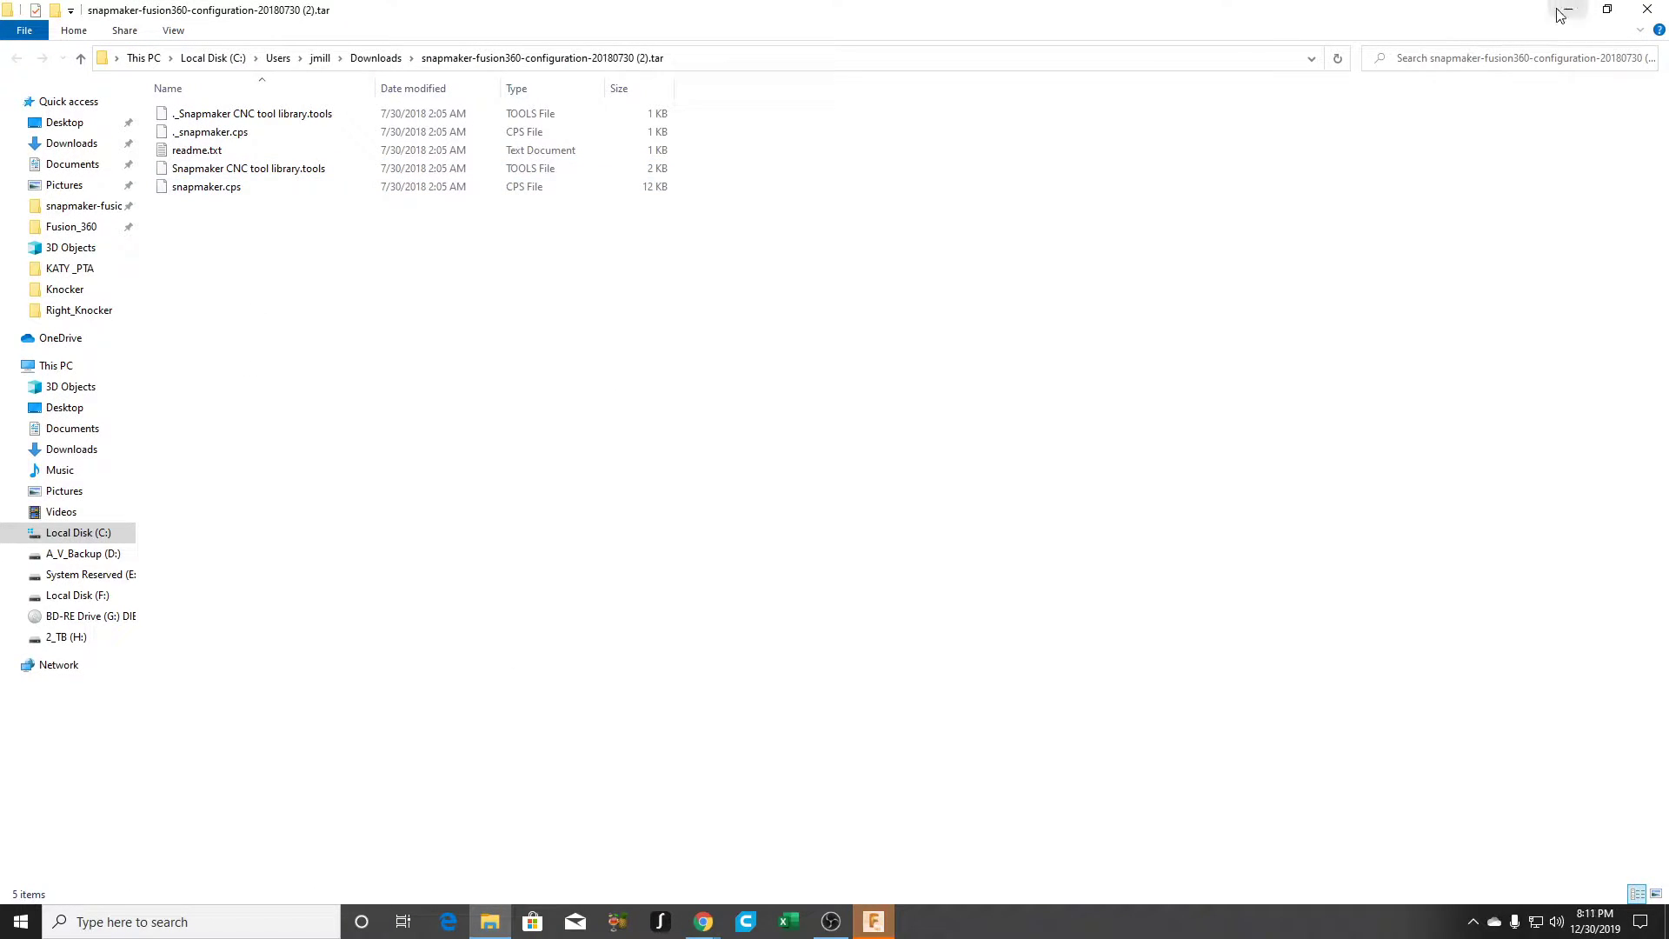
click(1608, 9)
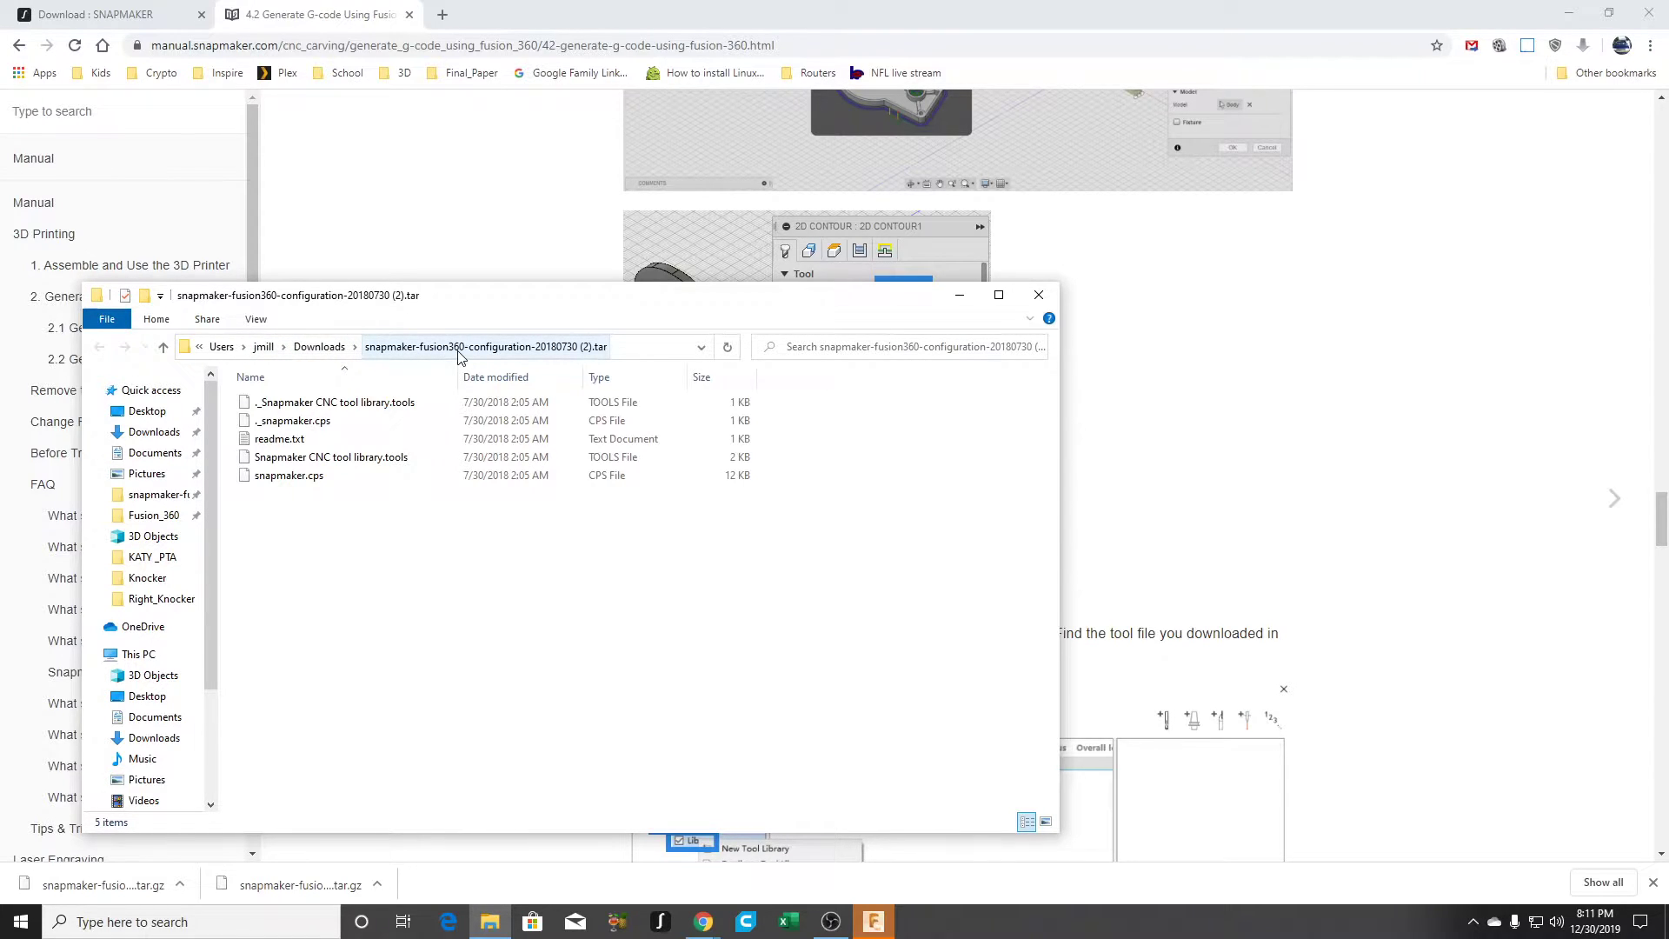
click(1502, 581)
scroll(1383, 644, down, 1)
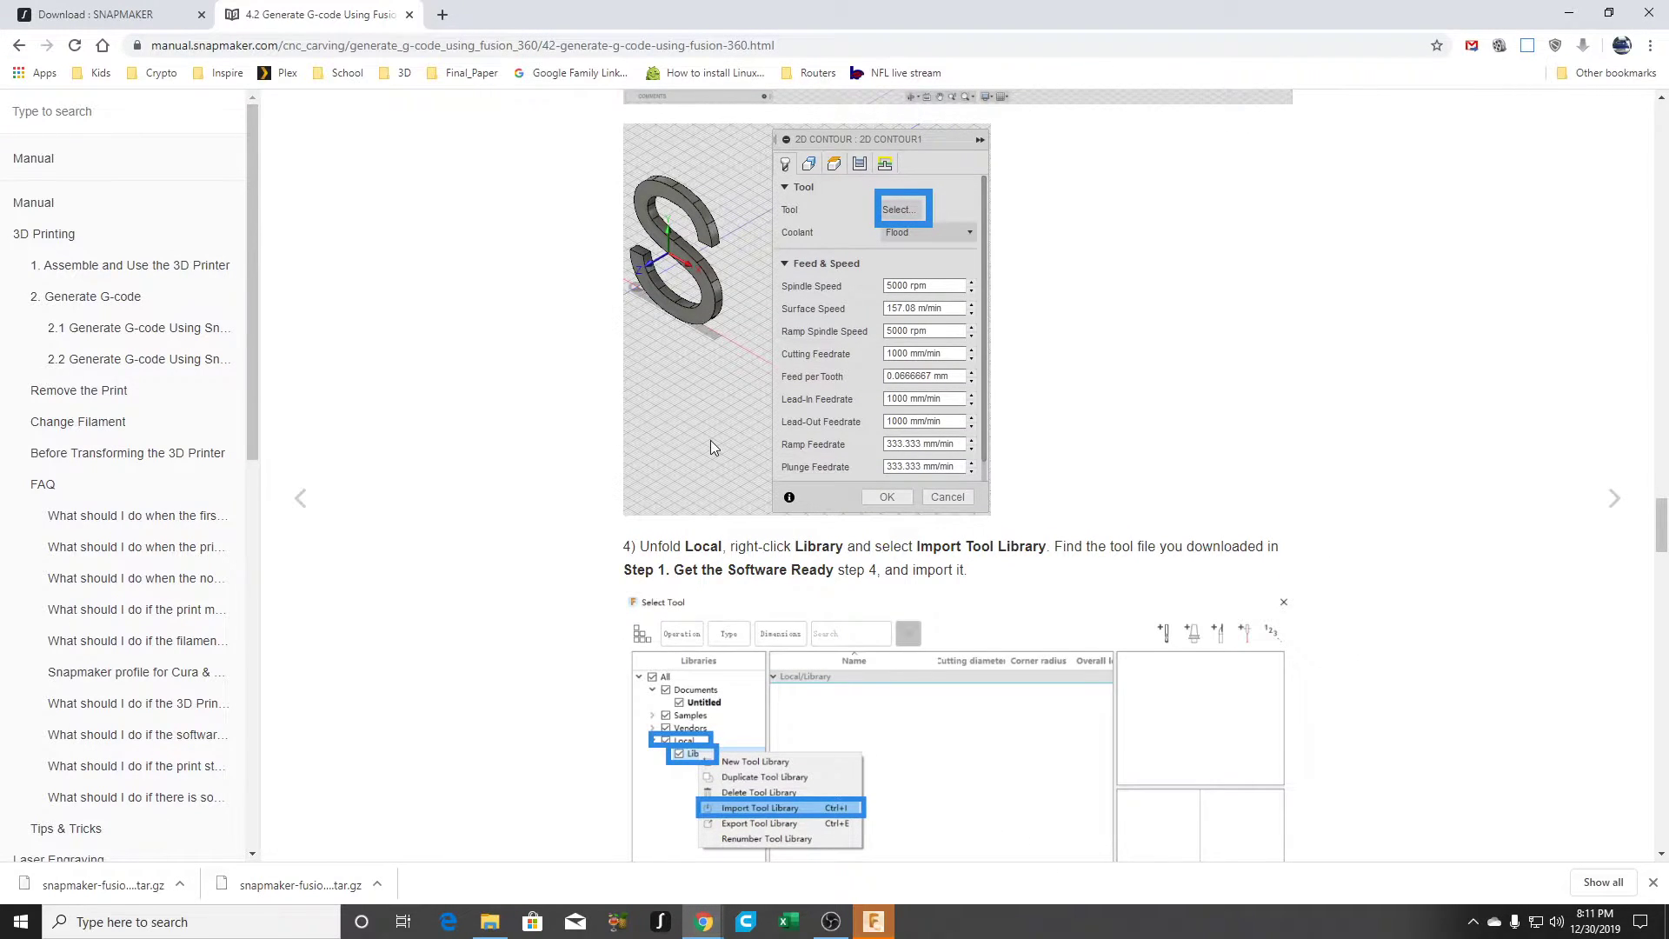
Step: Switch to Fusion 360, insert Knocker_Right_S220.stl from the Knocker folder as a mesh, and show it from the front
click(874, 922)
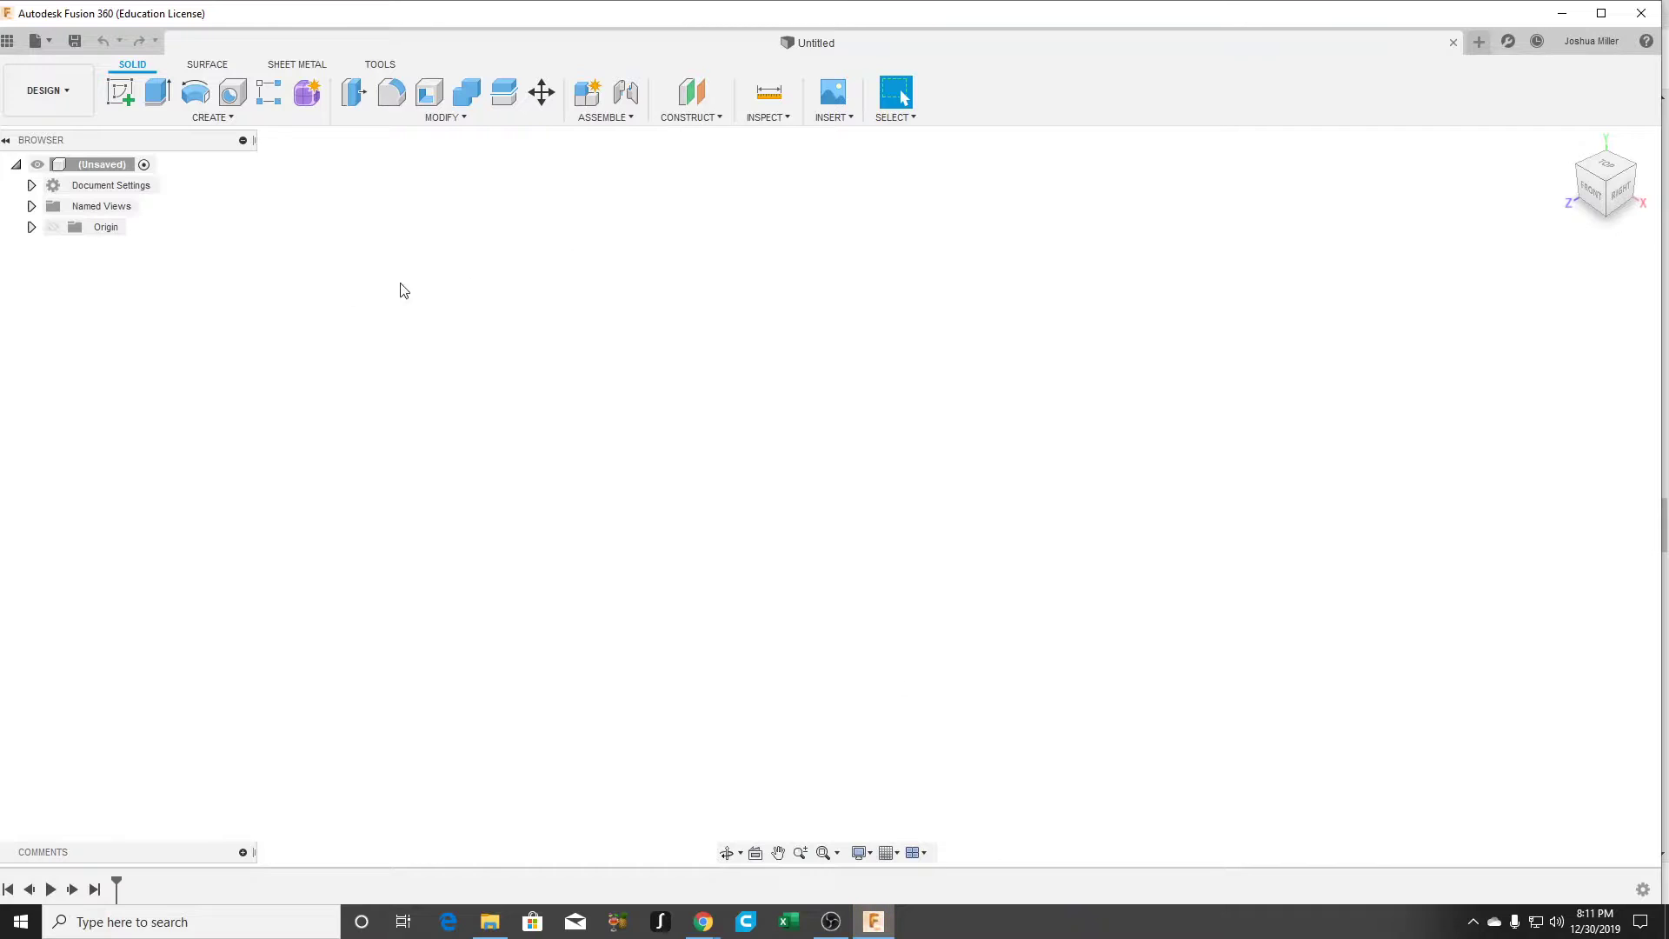
click(841, 122)
click(873, 198)
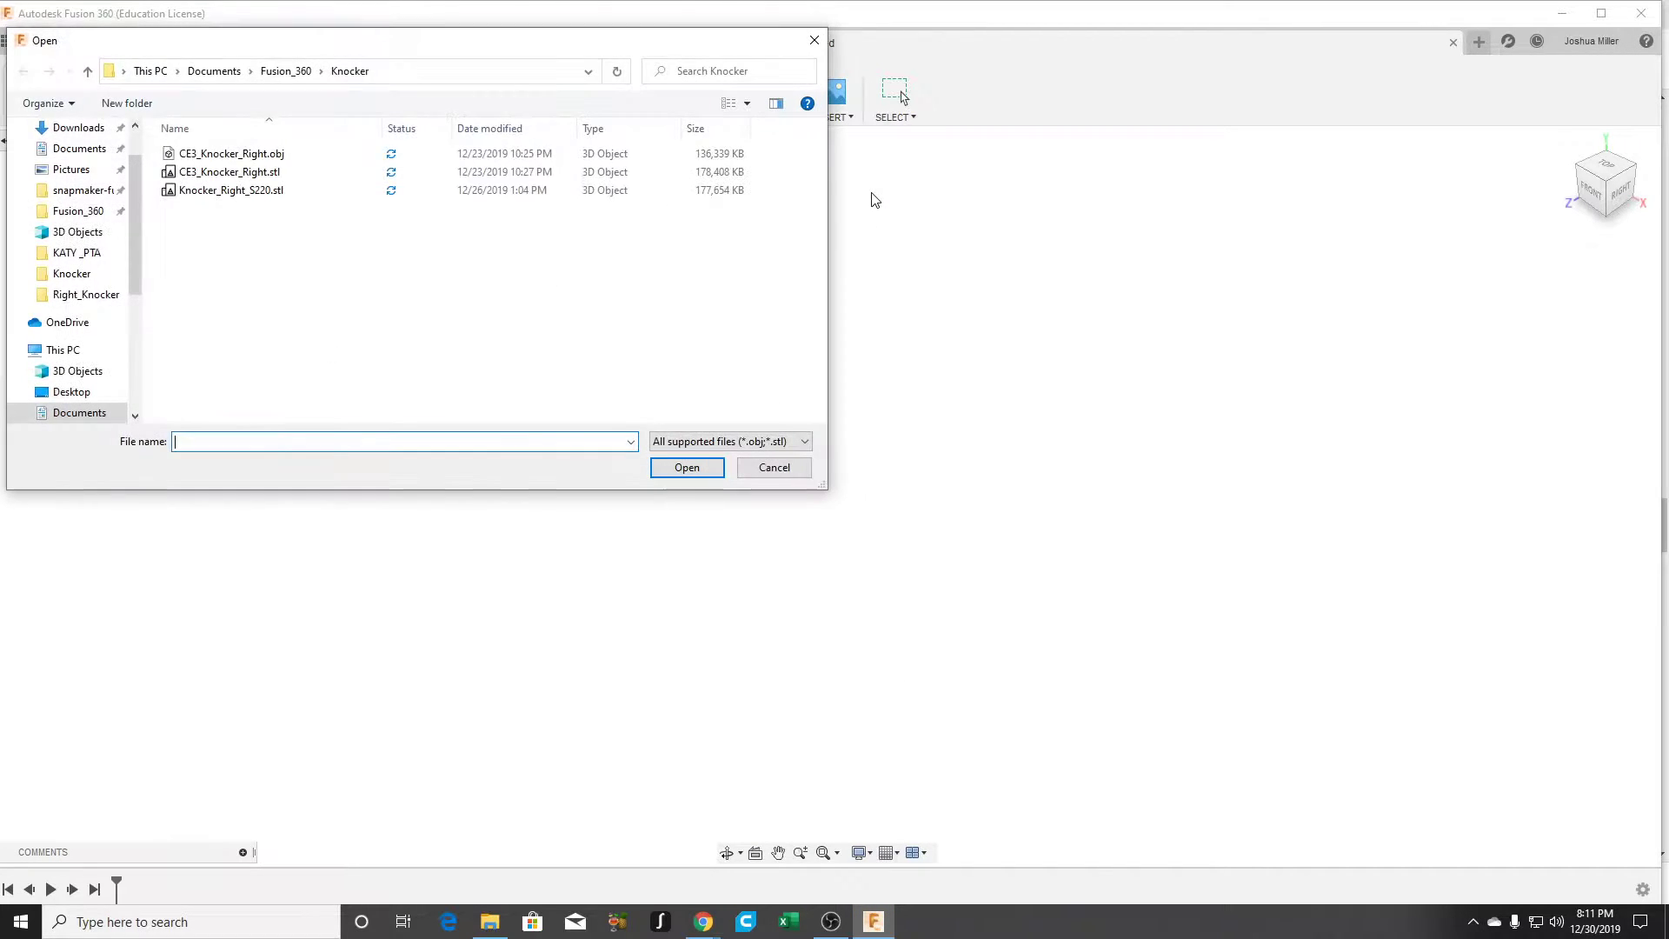
click(228, 173)
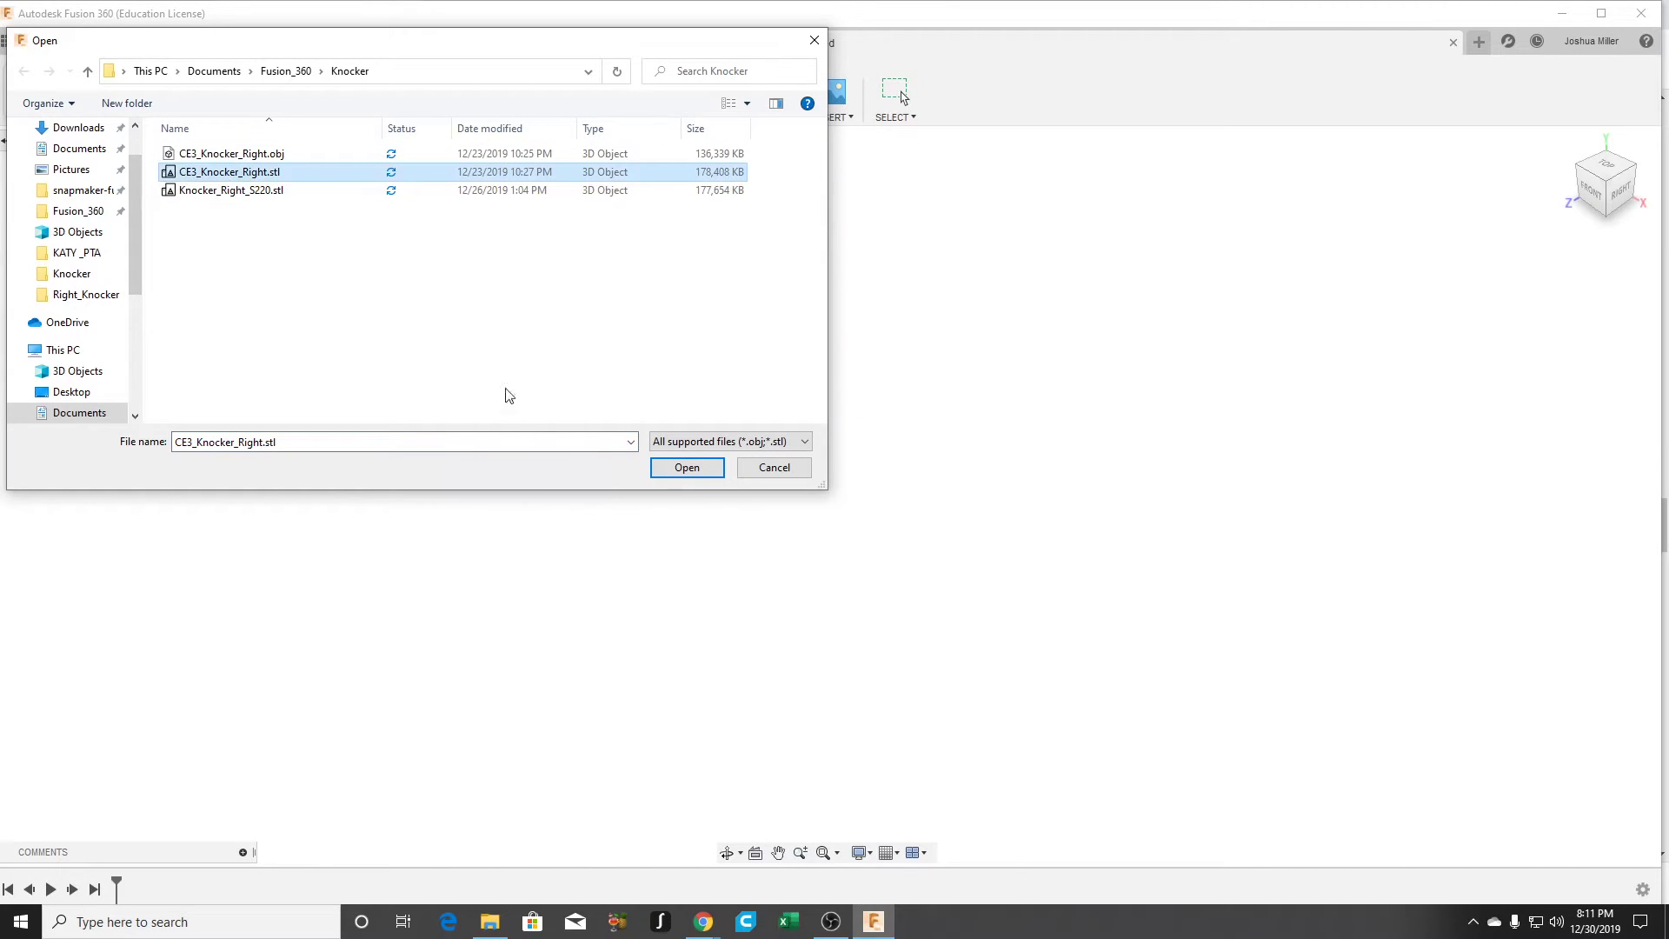
click(209, 190)
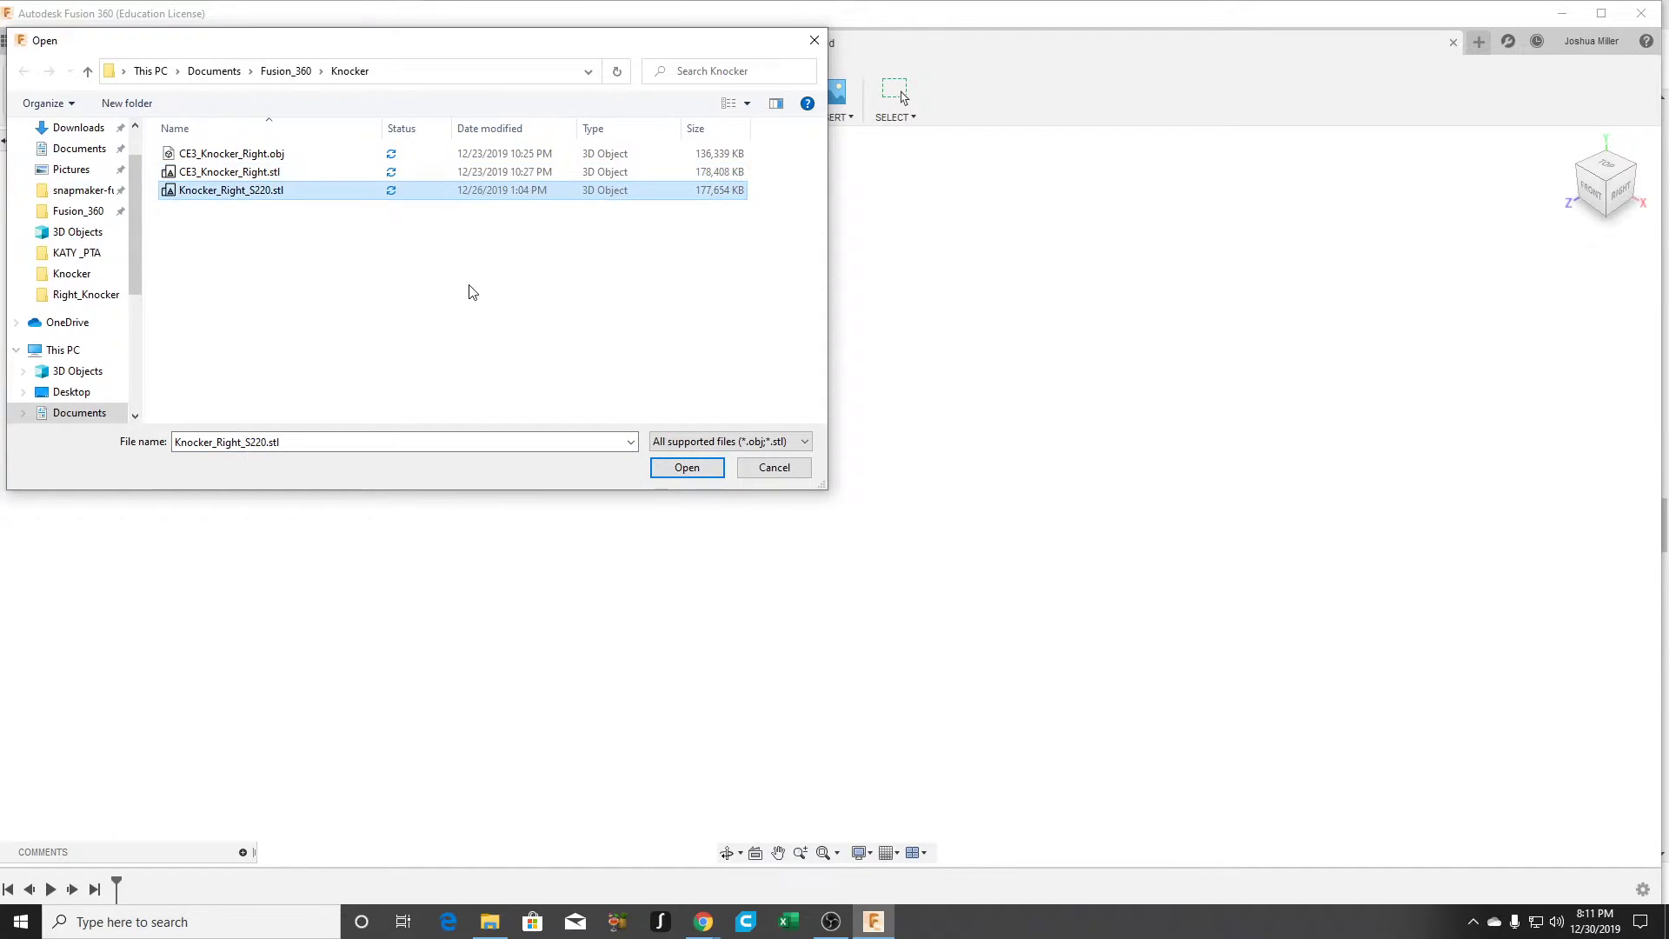
click(684, 468)
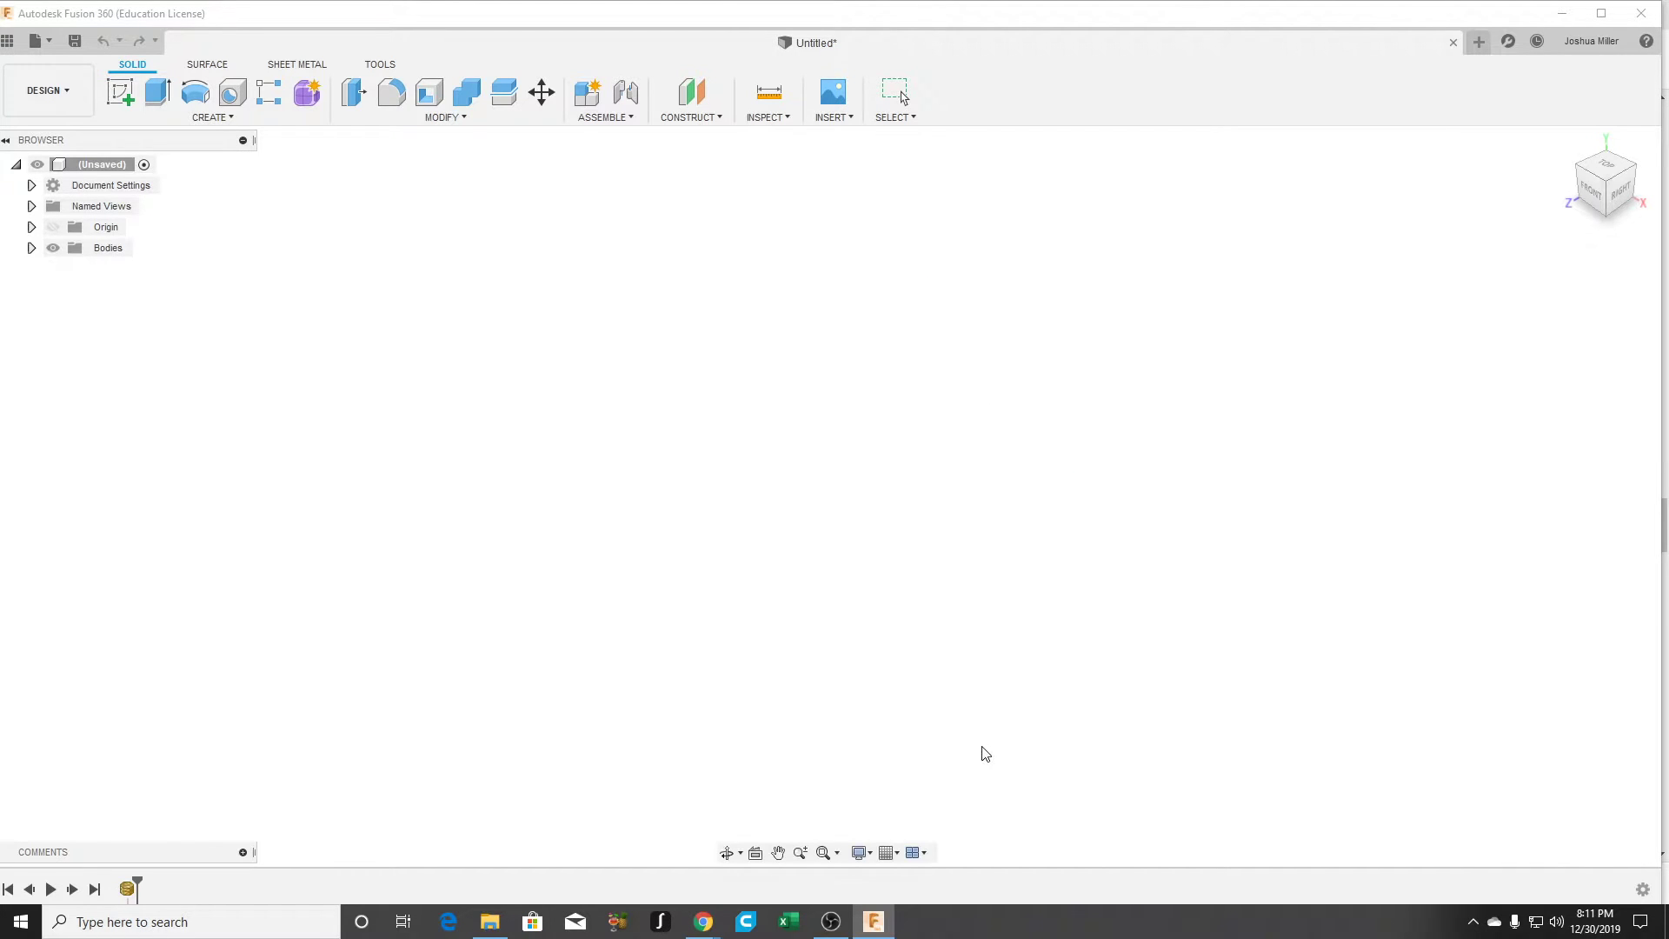
click(1635, 174)
mouse_move(1635, 175)
mouse_down()
mouse_move(1646, 160)
mouse_move(1667, 174)
mouse_move(1650, 177)
mouse_move(1648, 147)
mouse_move(1649, 177)
mouse_move(1616, 179)
mouse_move(1651, 180)
mouse_up()
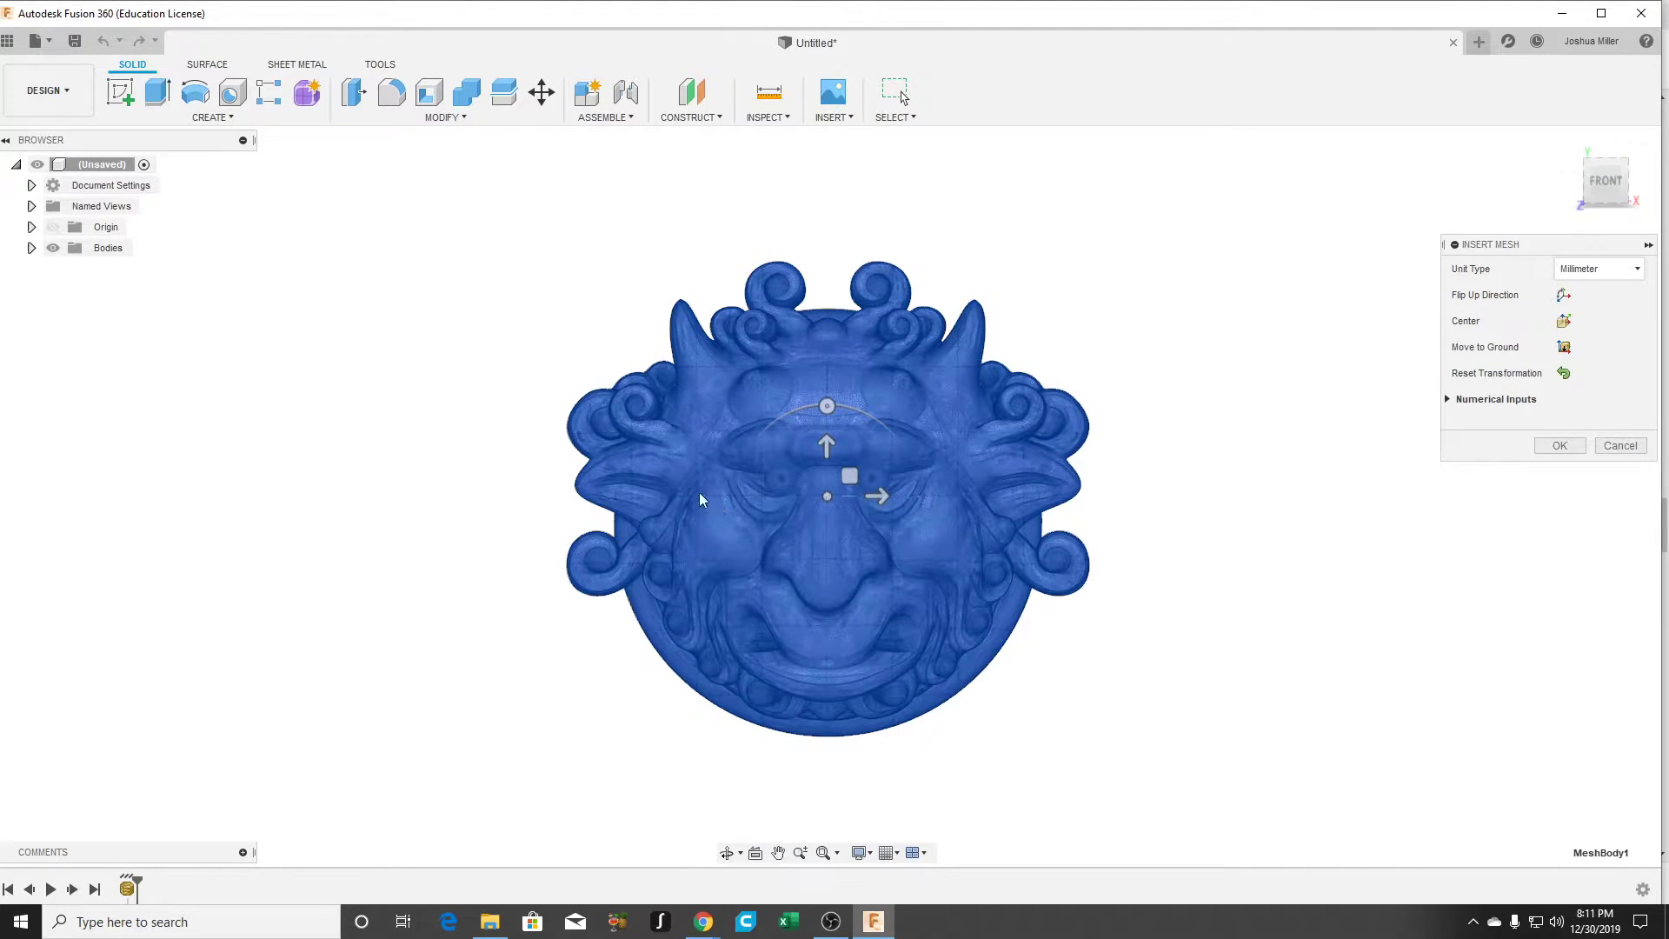
Step: Switch to the Manufacture workspace, start a 3D Adaptive Clearing operation on the knocker mesh, and open its tool selection
click(48, 90)
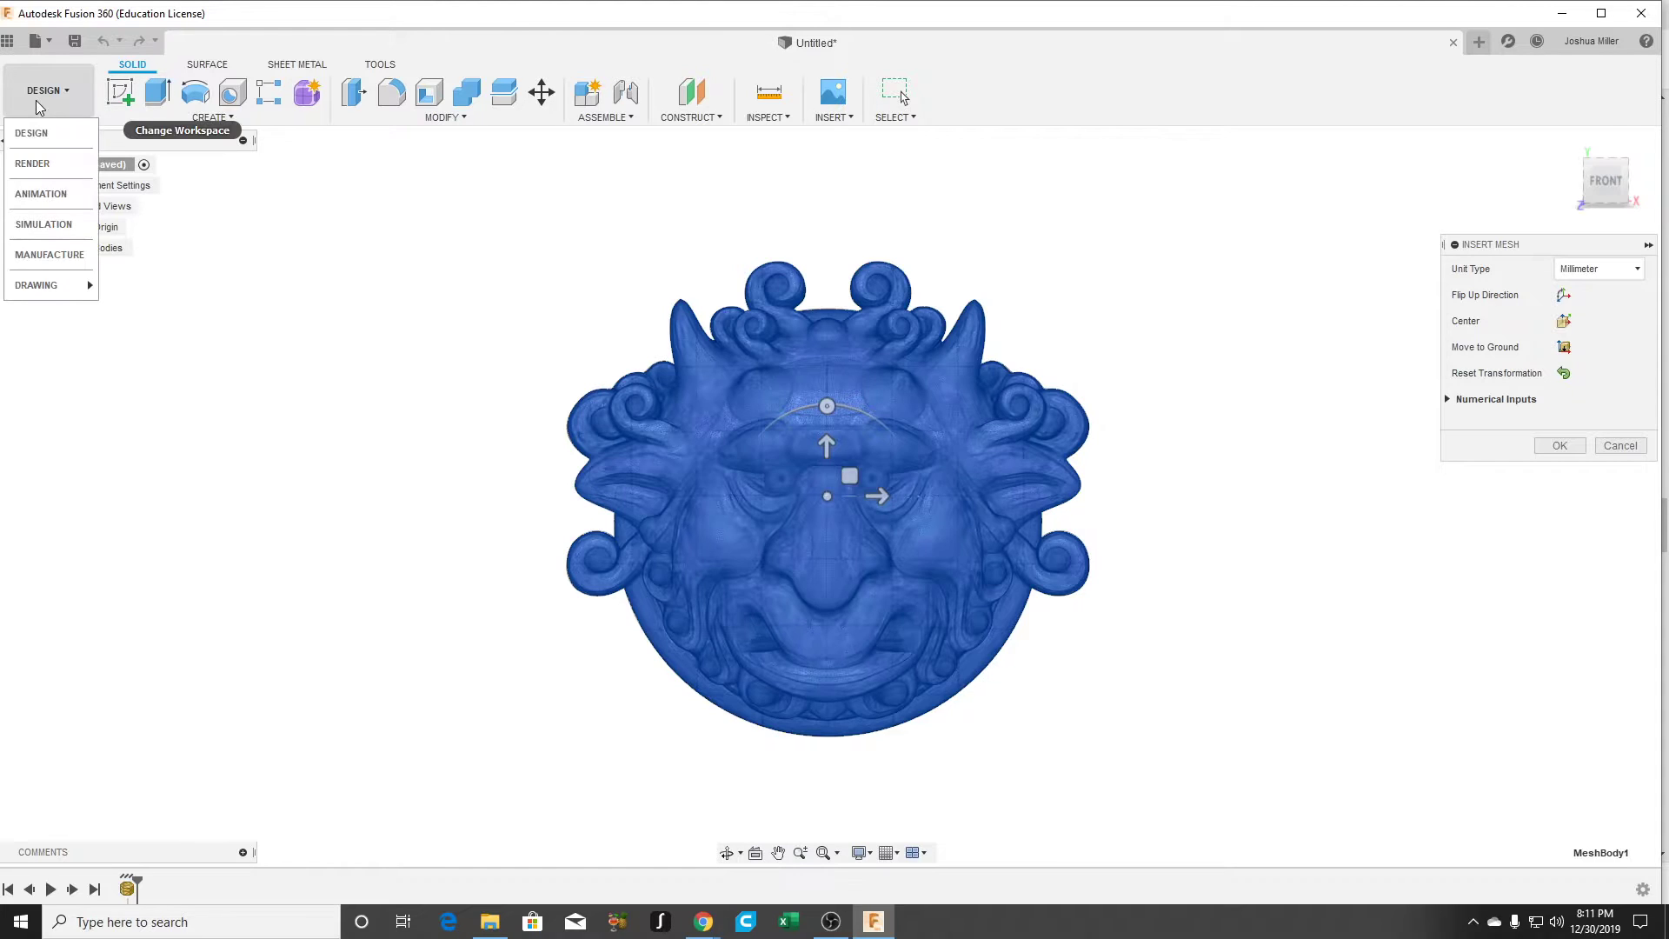
click(53, 261)
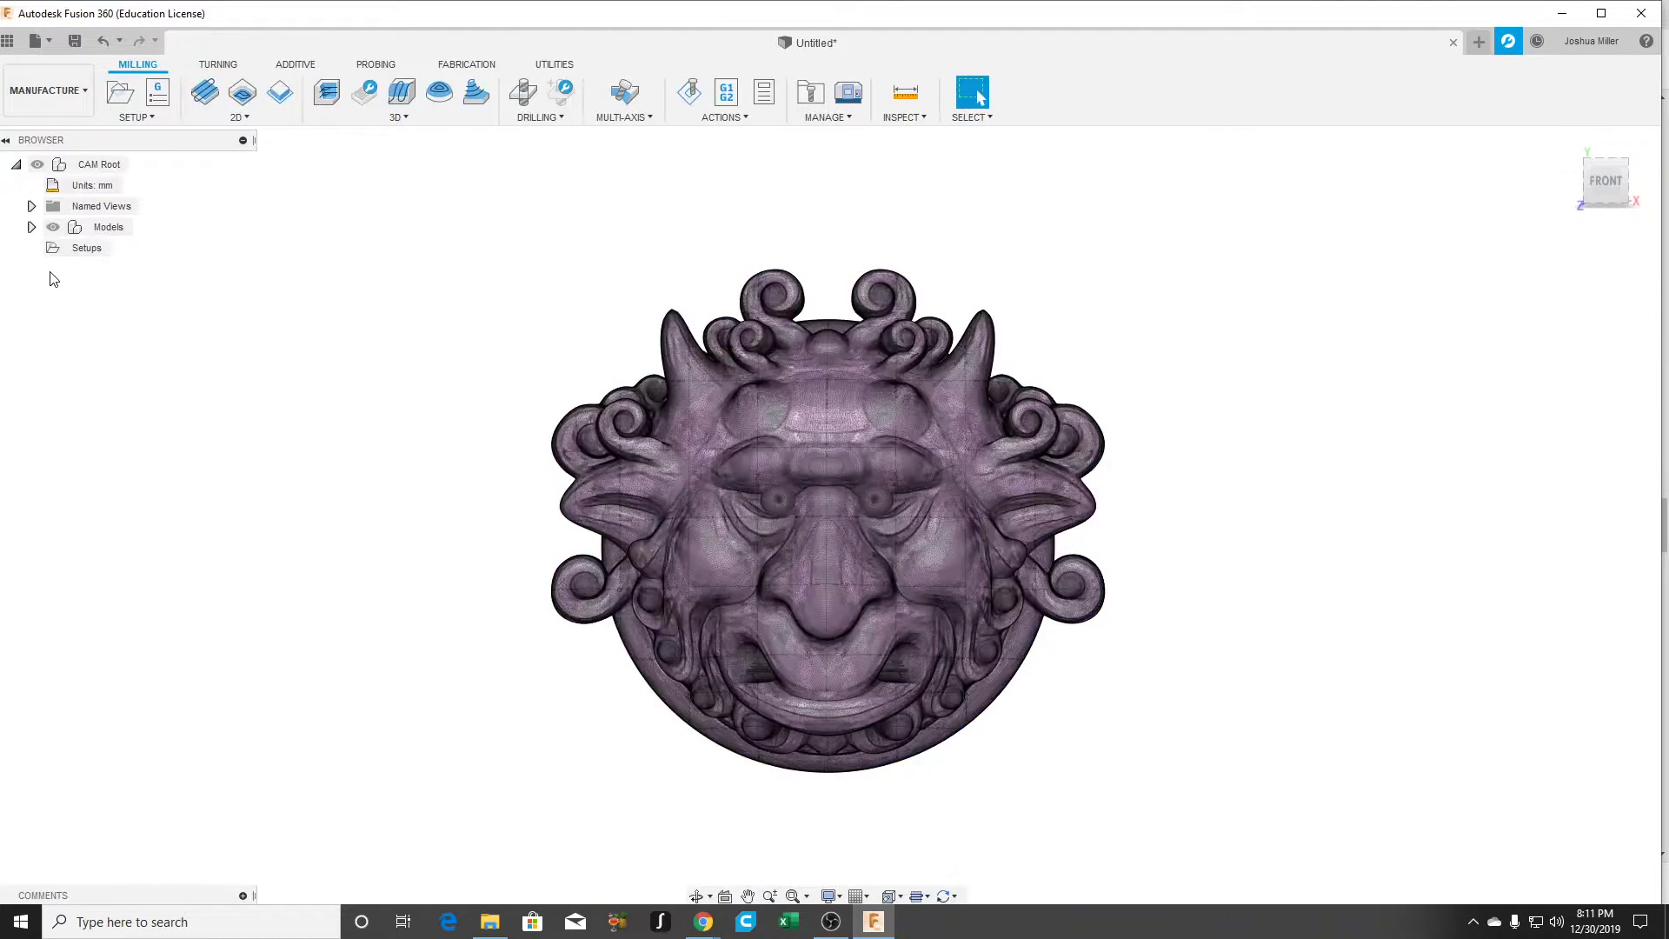
click(398, 117)
click(387, 135)
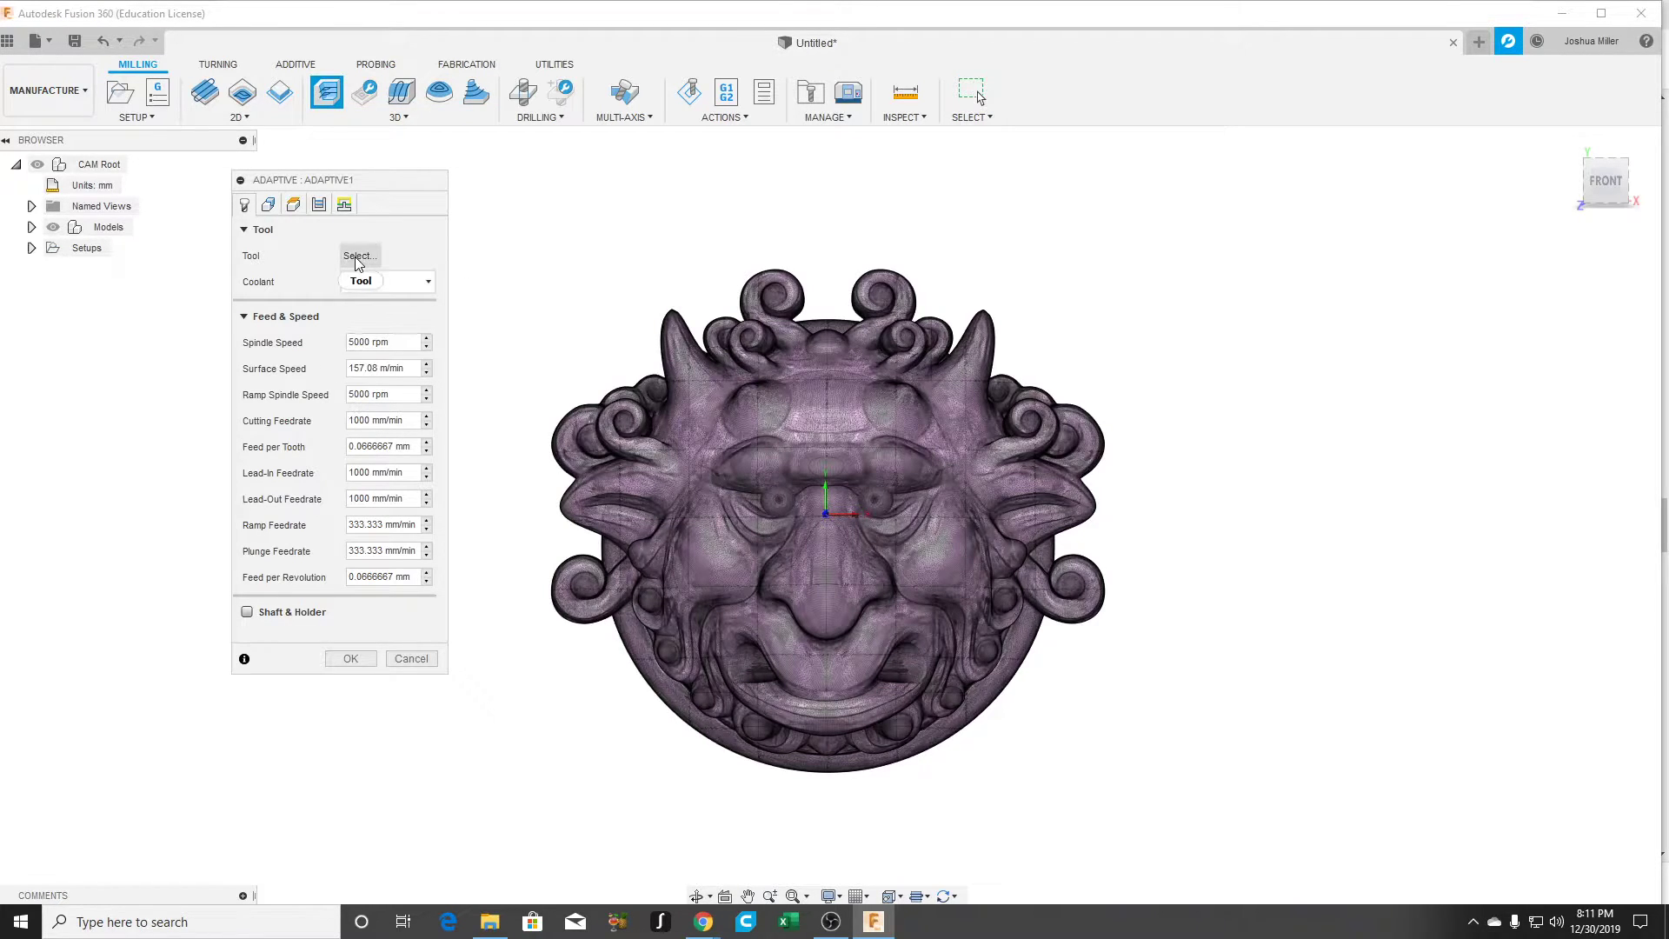
click(356, 257)
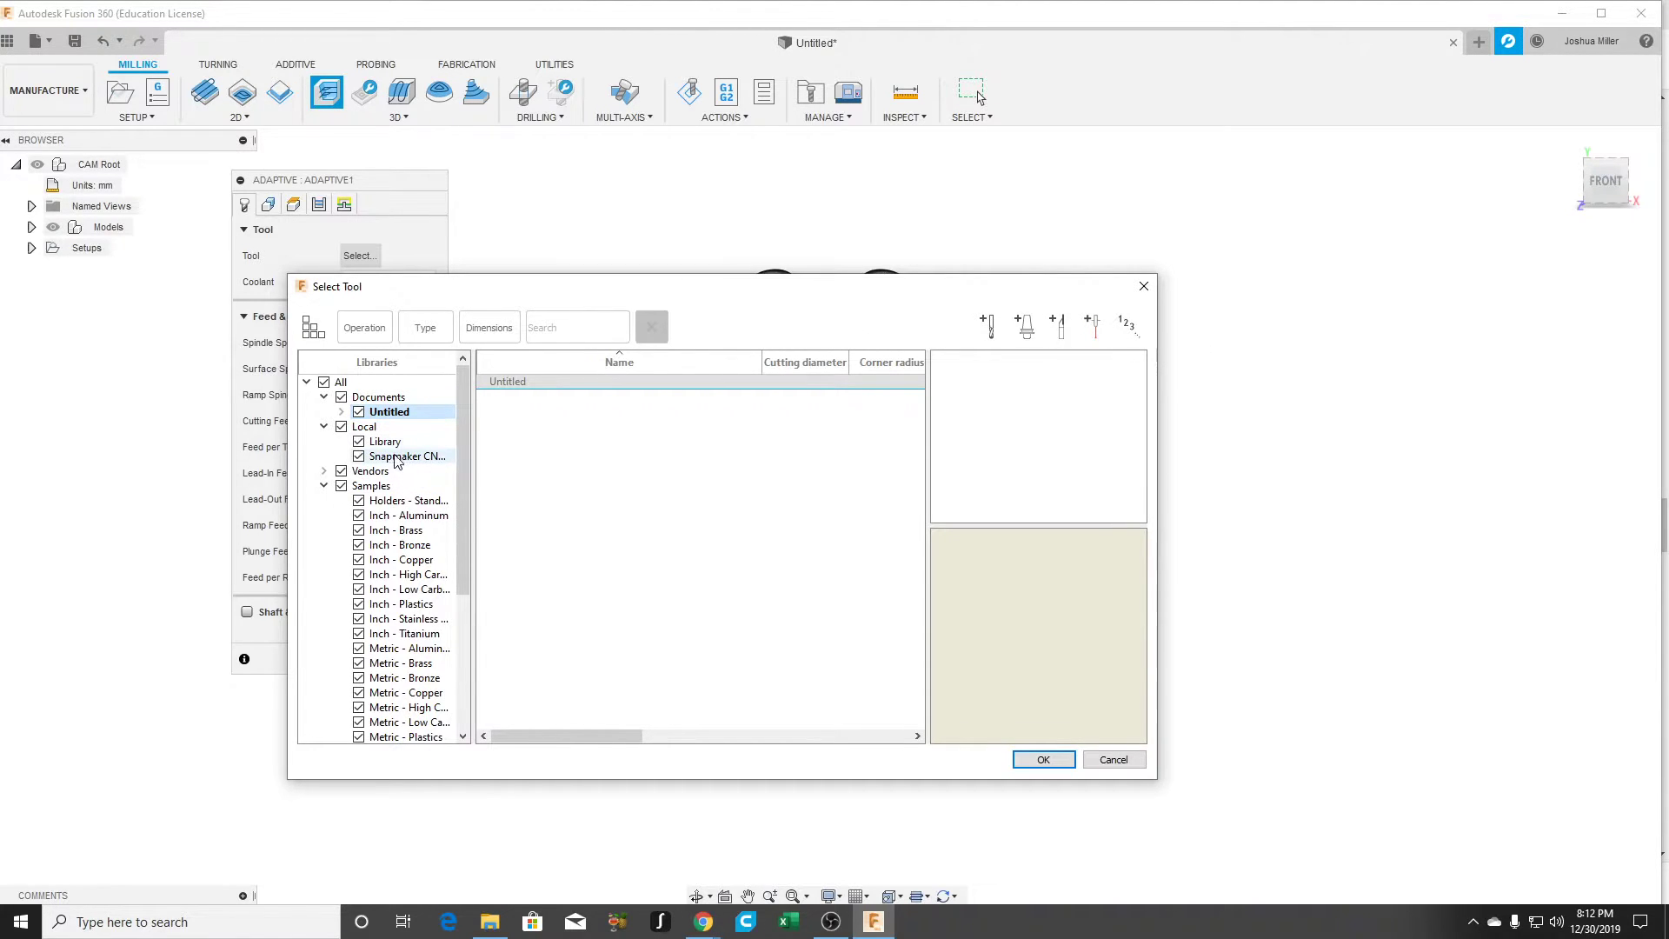
Step: Import Snapmaker CNC tool library.tools from the snapmaker-fusion360-configuration-20180730 folder in Downloads into the Local tool libraries
right_click(371, 431)
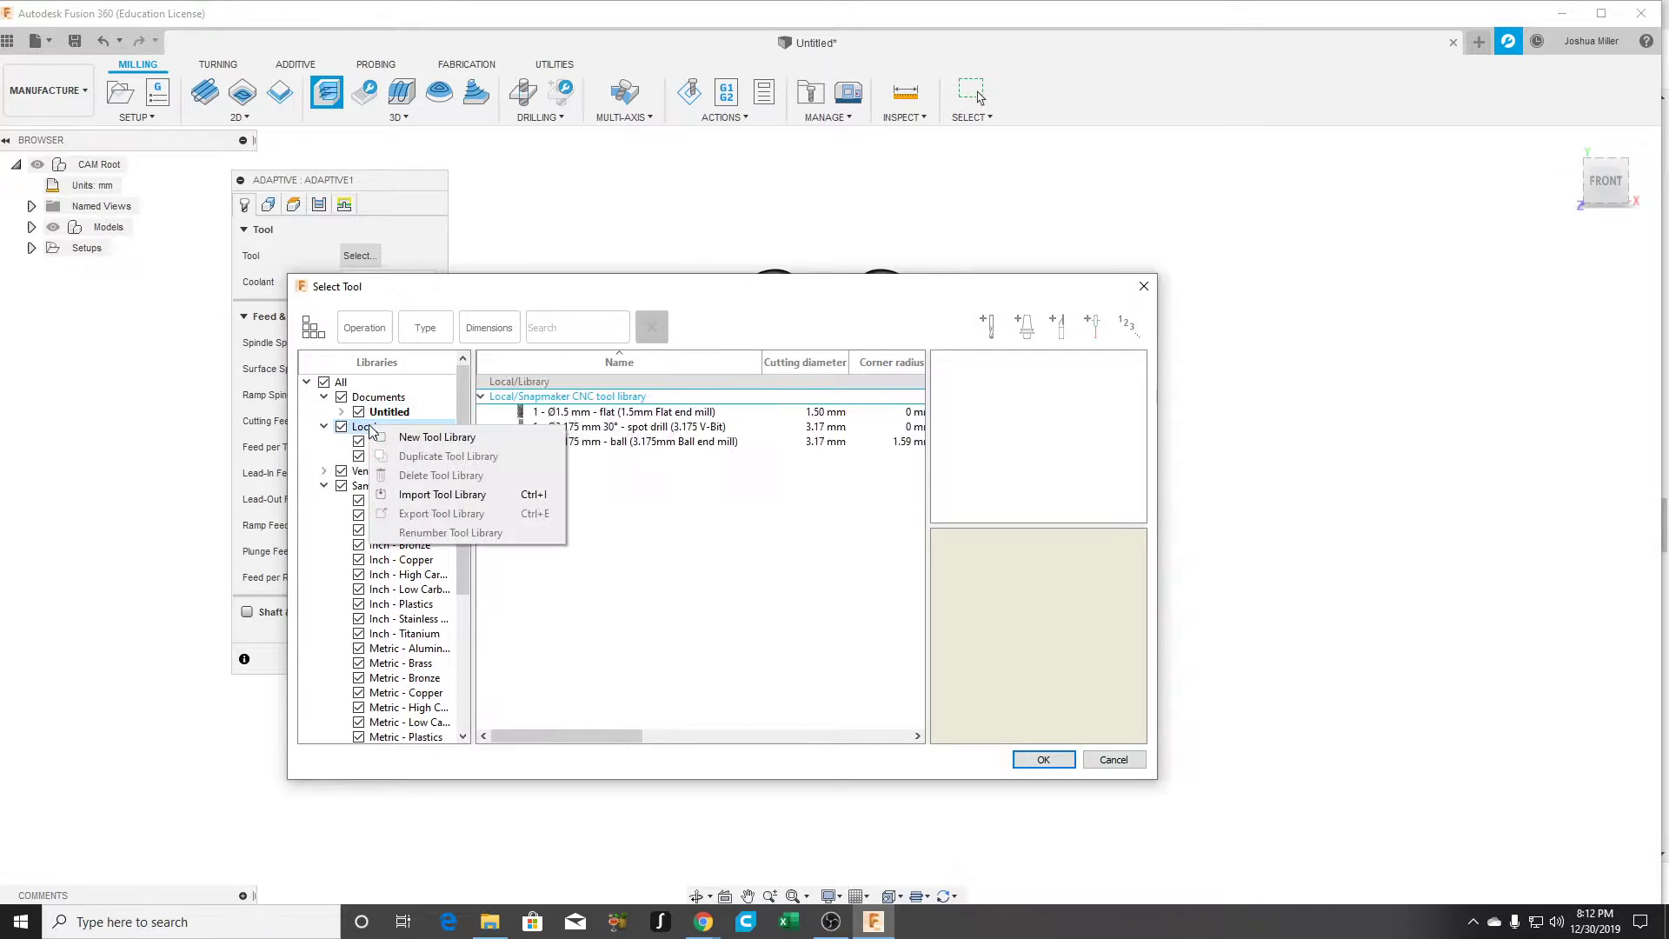
click(341, 382)
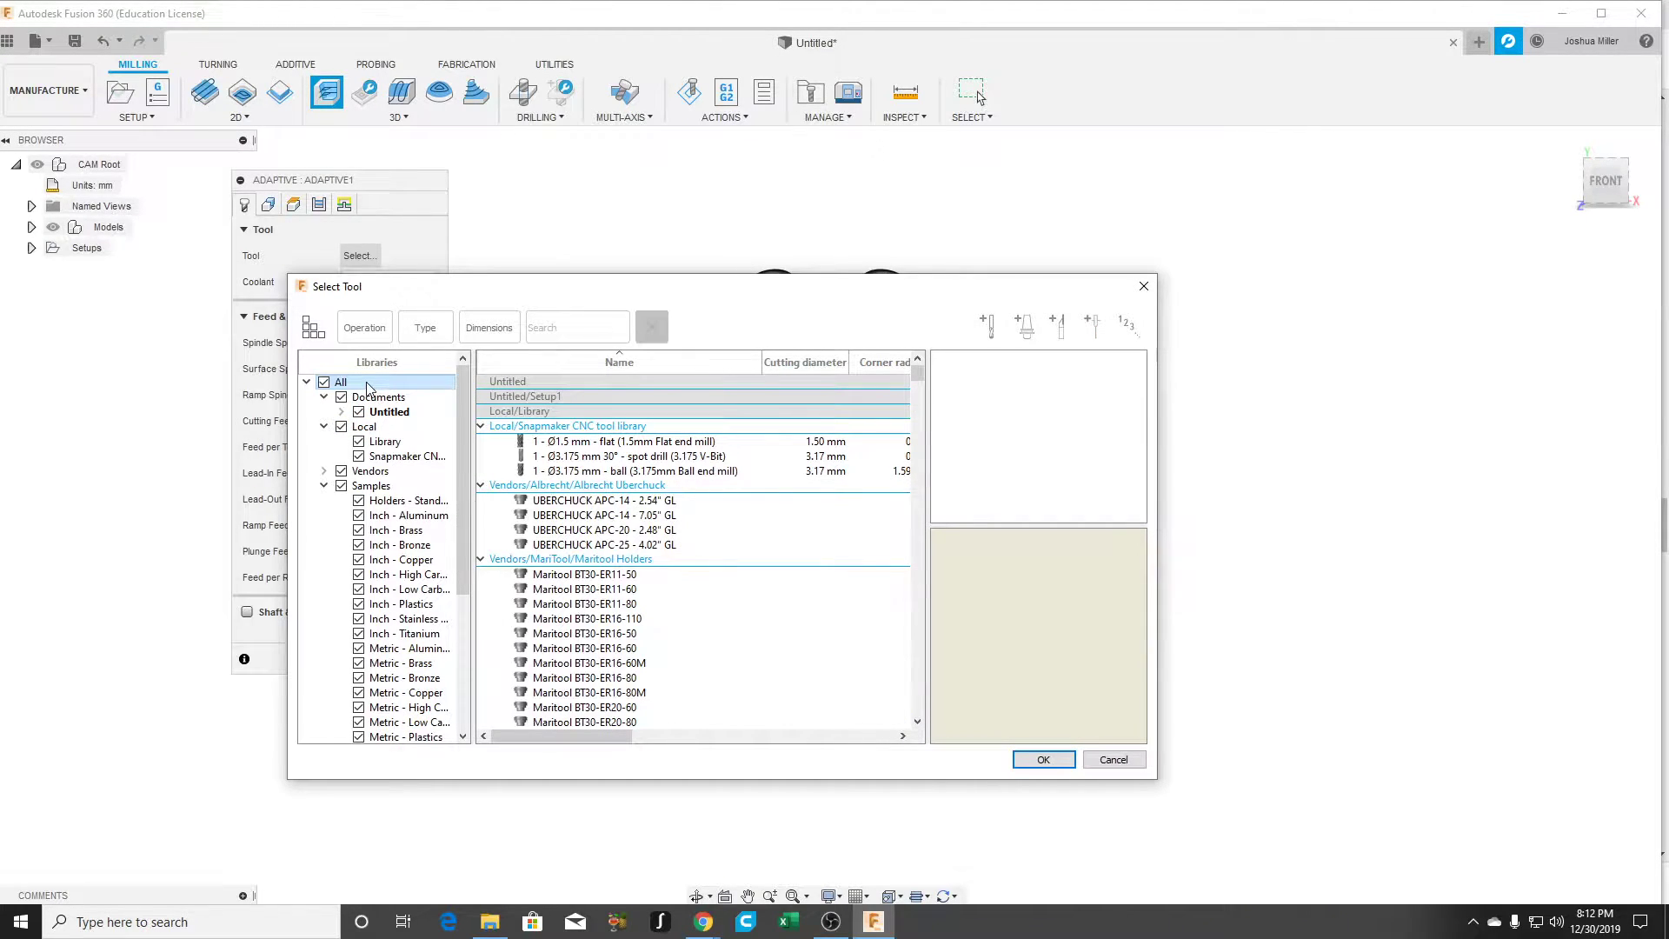
click(365, 427)
right_click(377, 432)
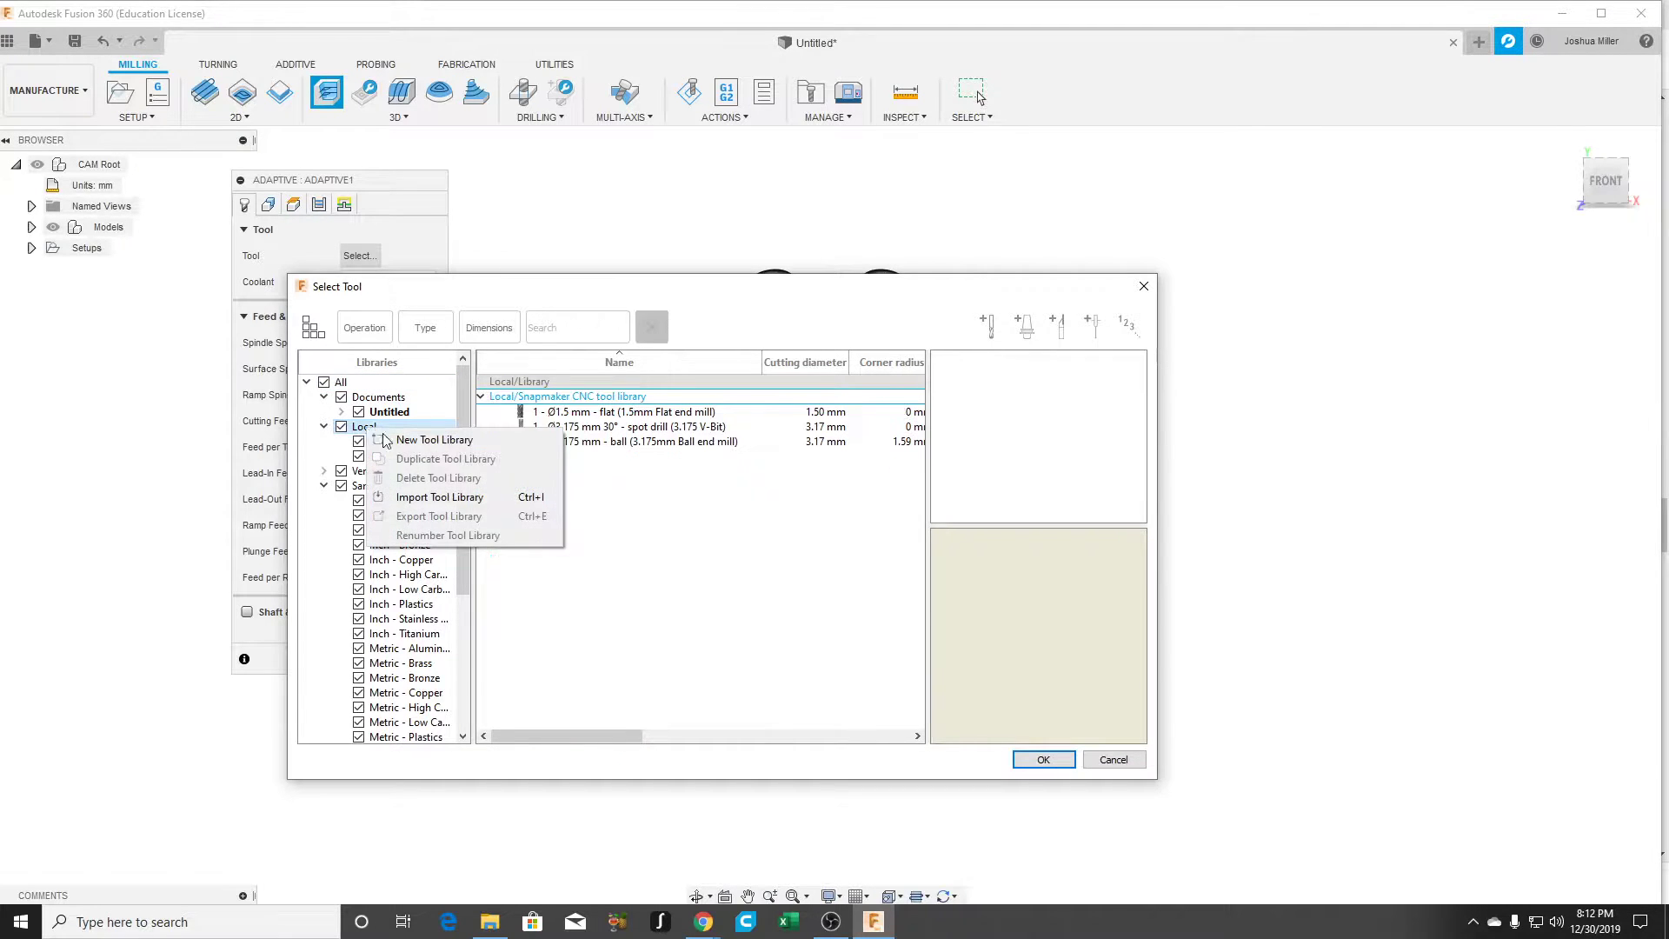
click(436, 501)
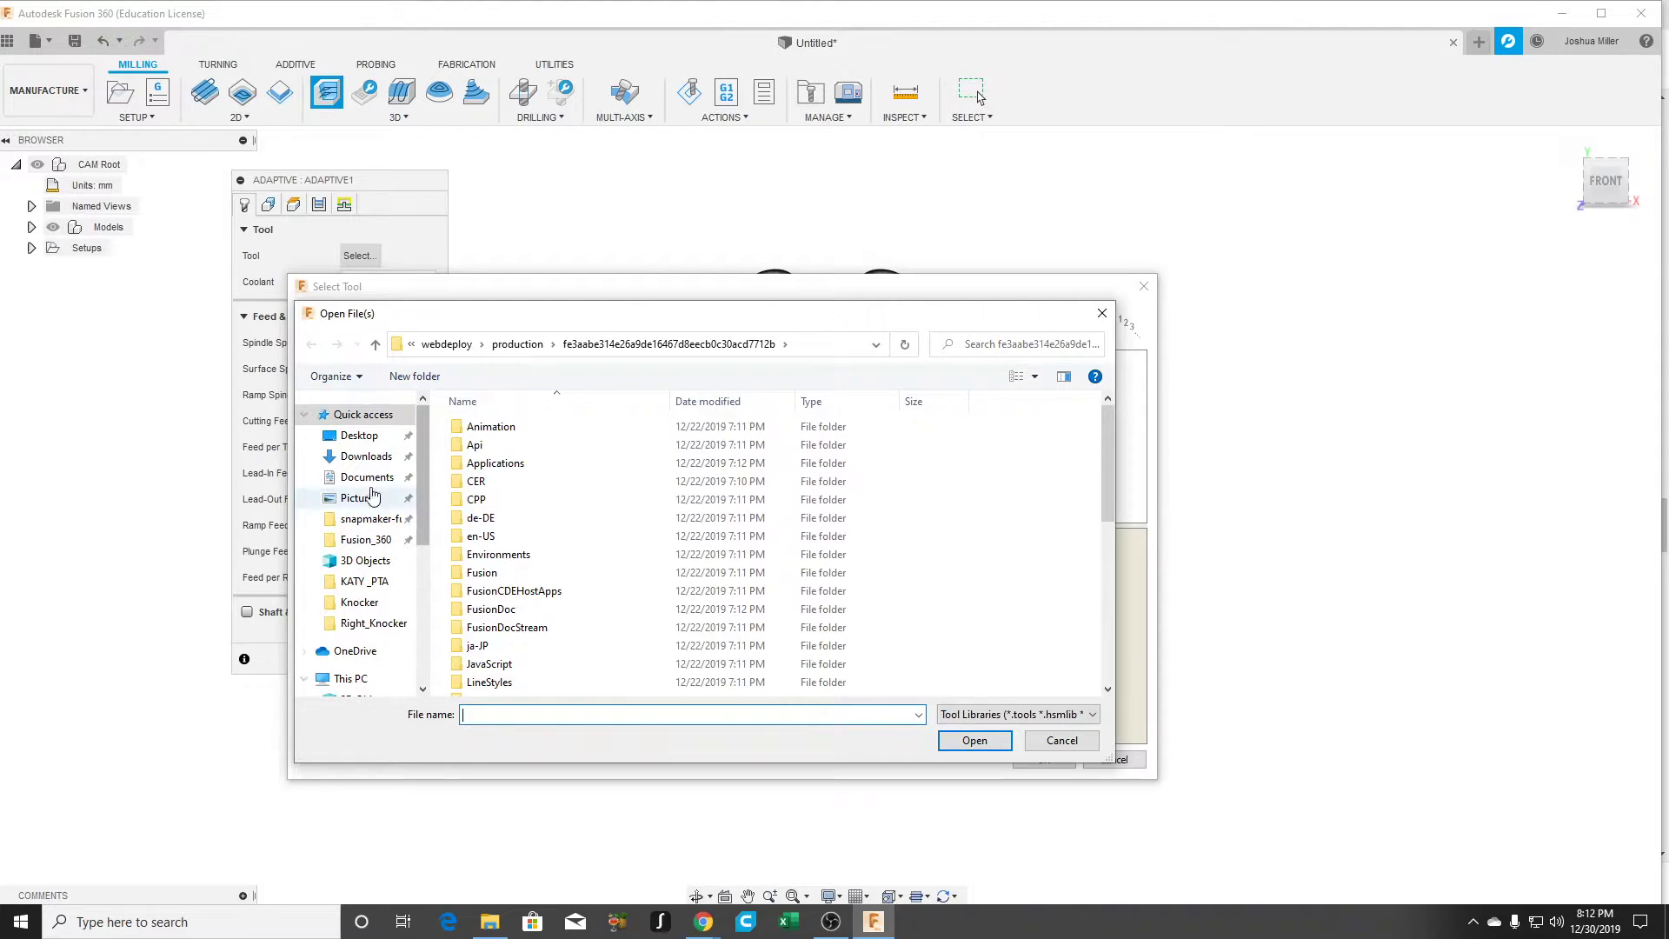
click(367, 457)
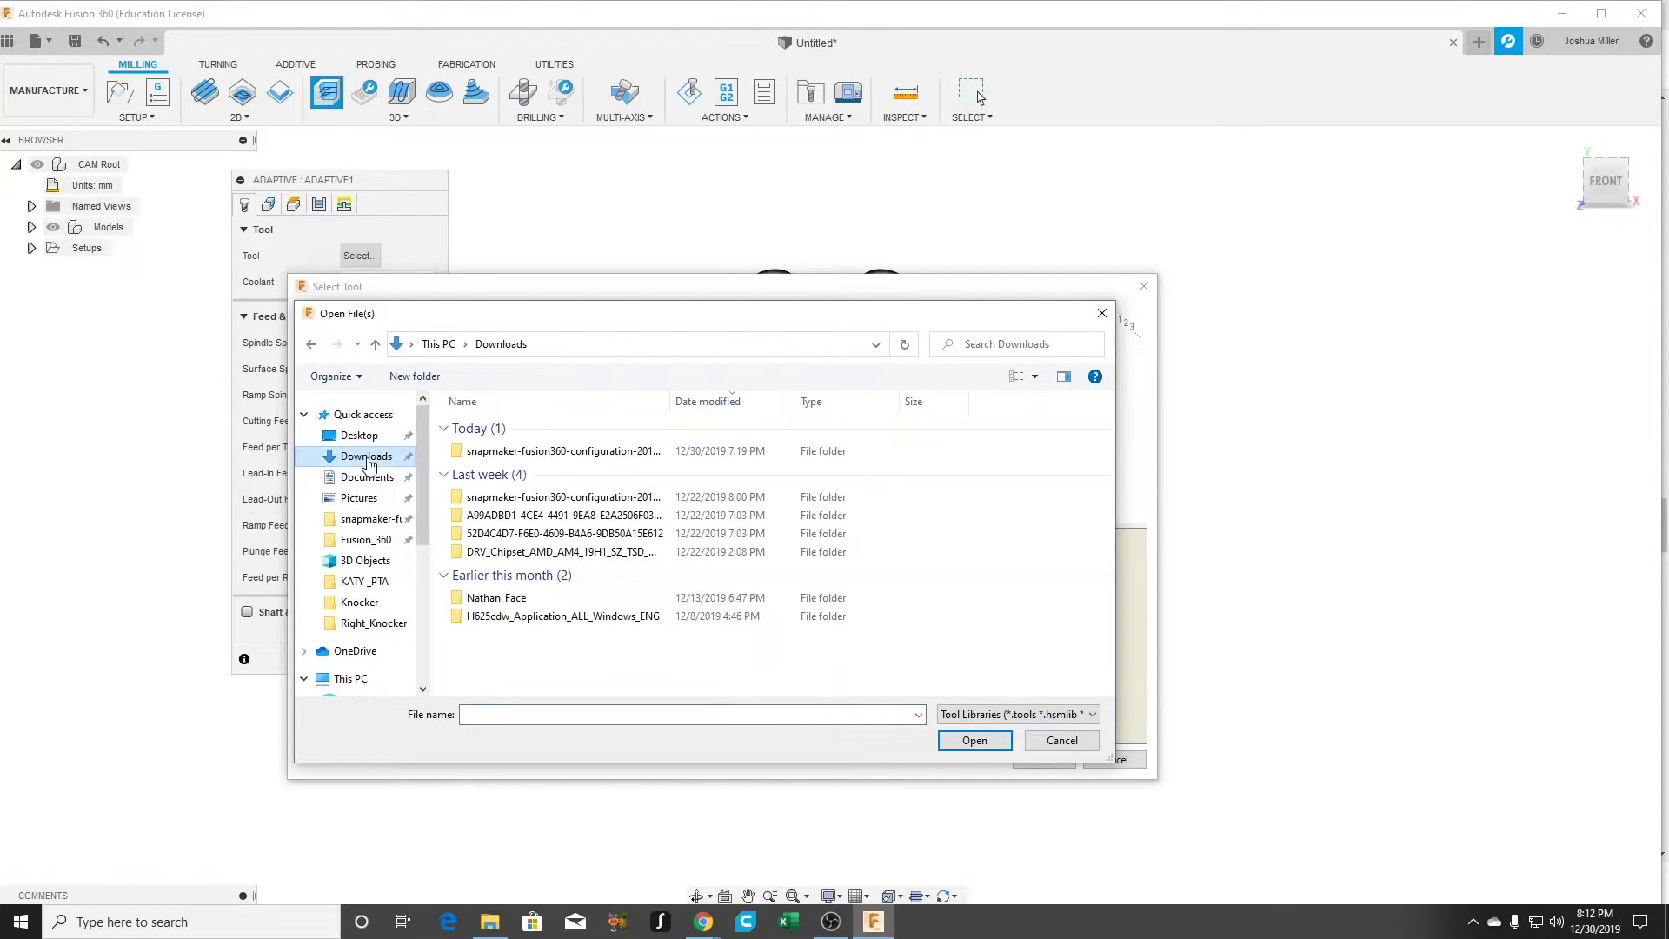
double_click(532, 455)
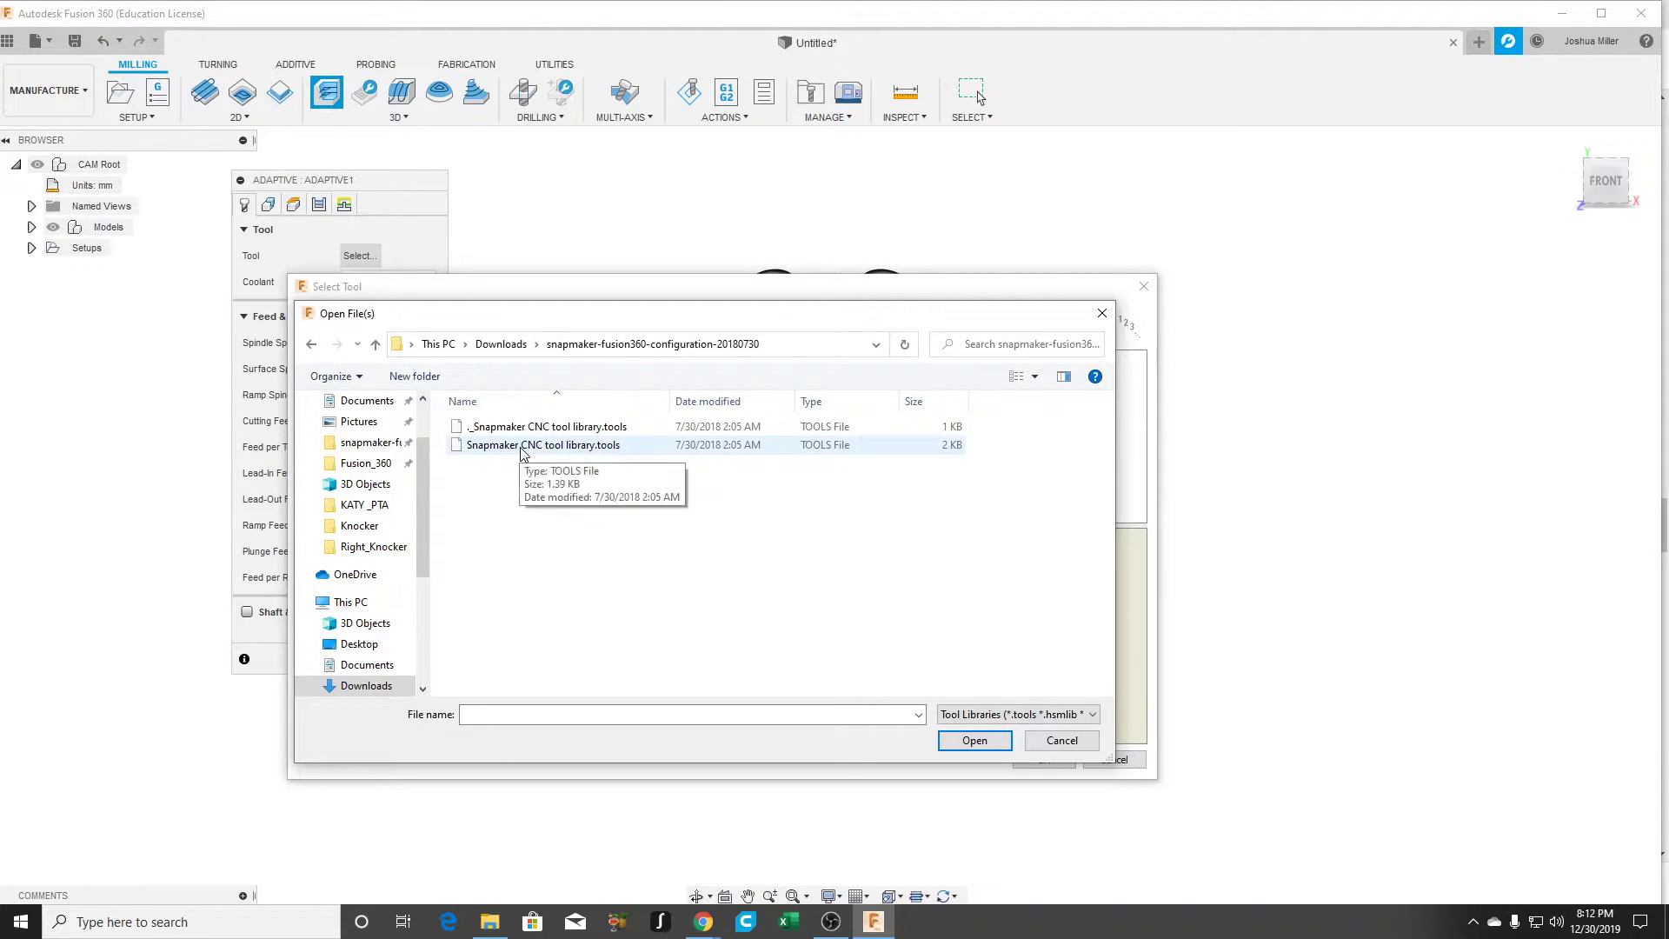
click(523, 455)
click(973, 741)
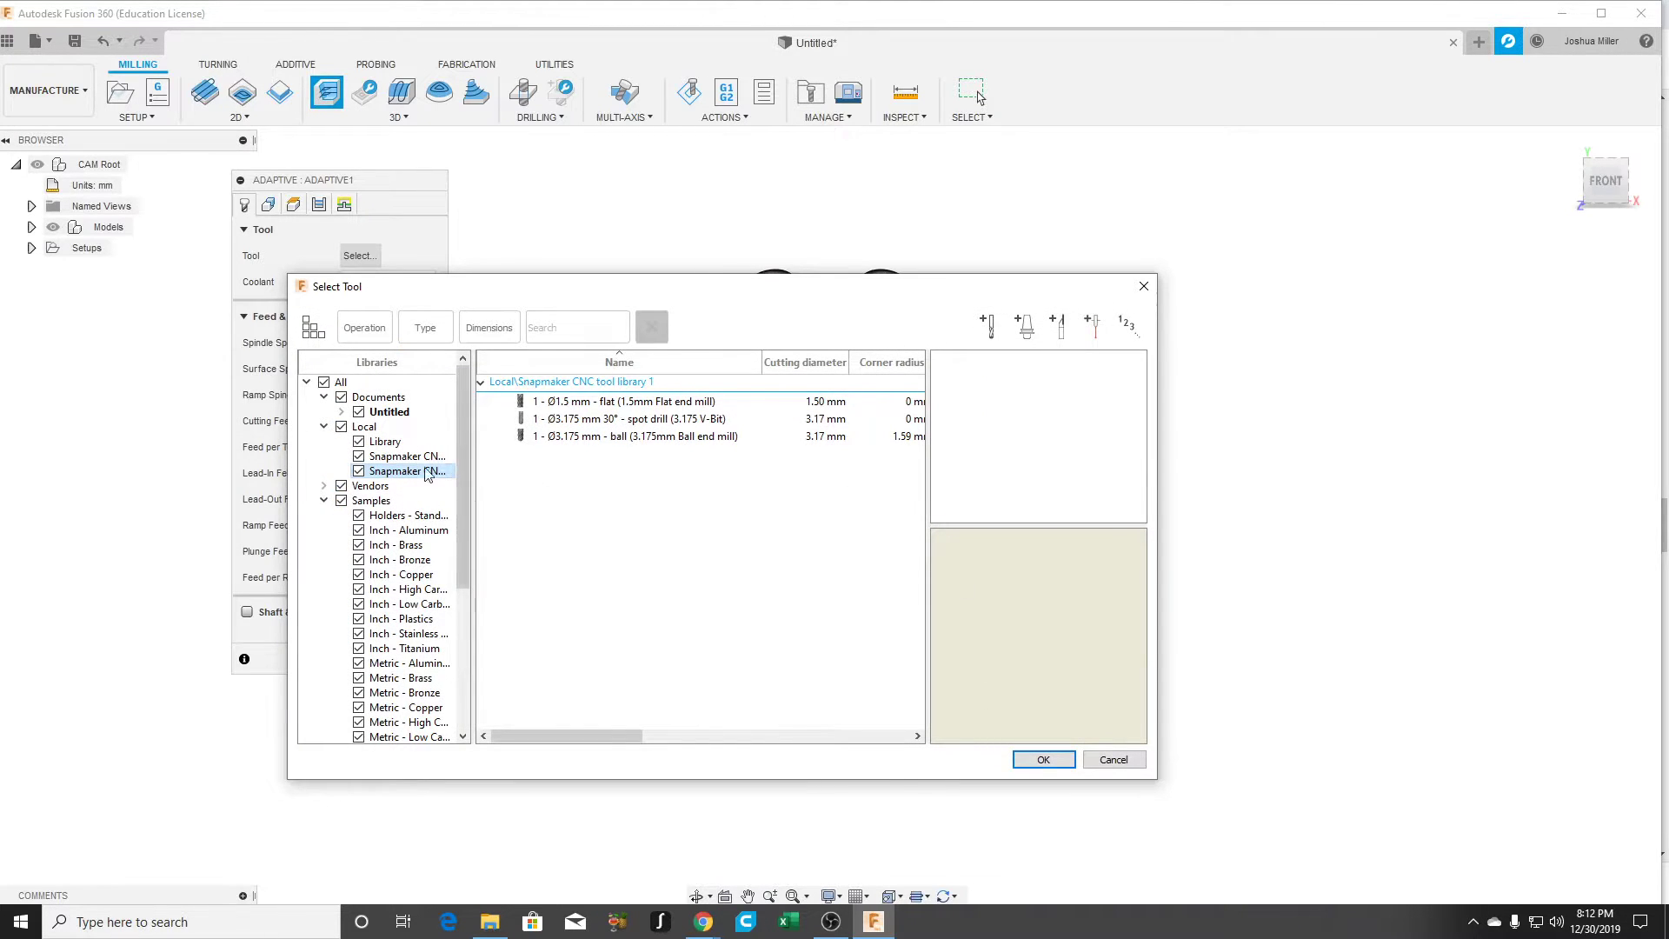
Step: Widen the library and tool lists in Select Tool to read the full library names and cutting diameters
drag(472, 469, 642, 470)
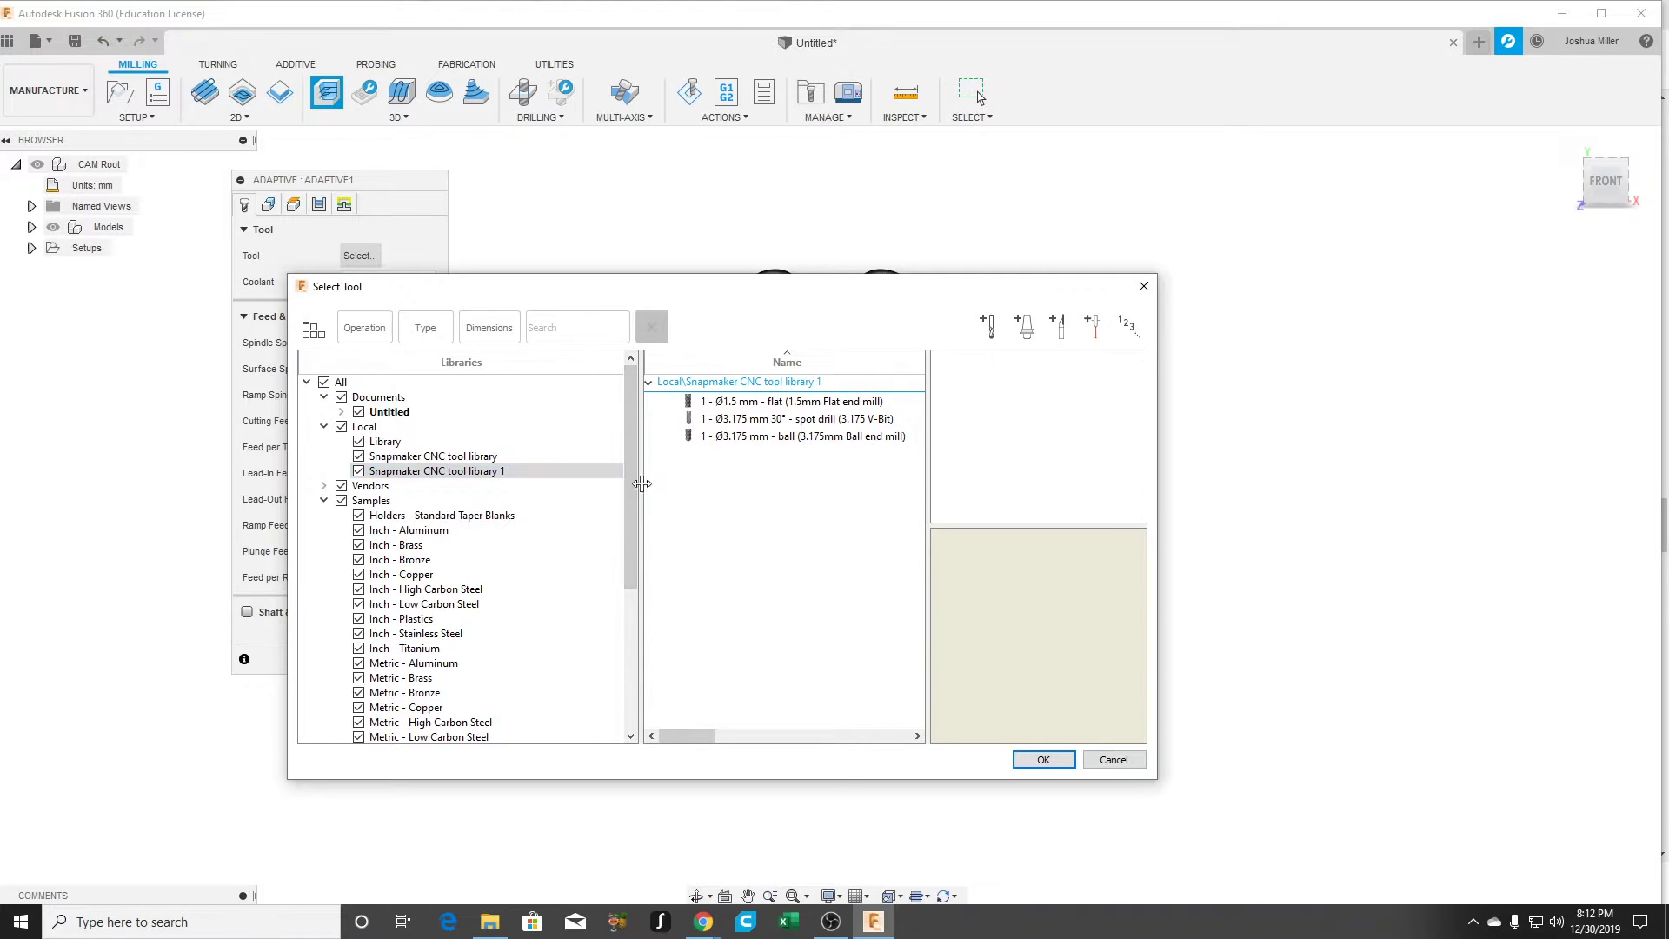
drag(642, 485, 555, 484)
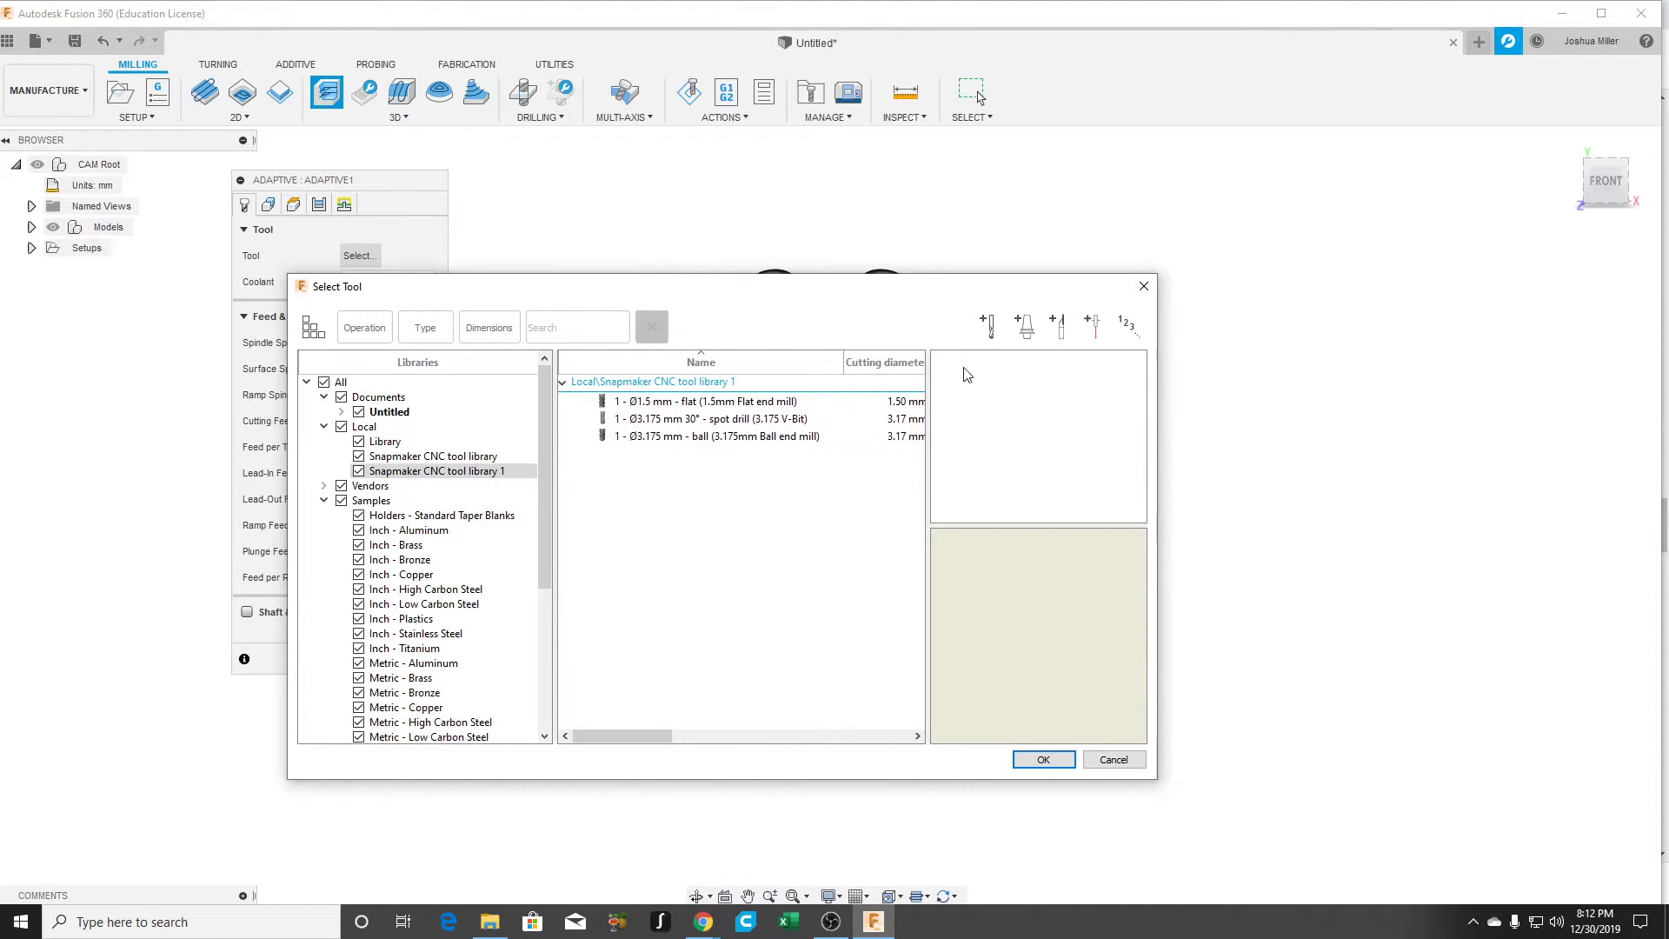
drag(926, 443, 991, 451)
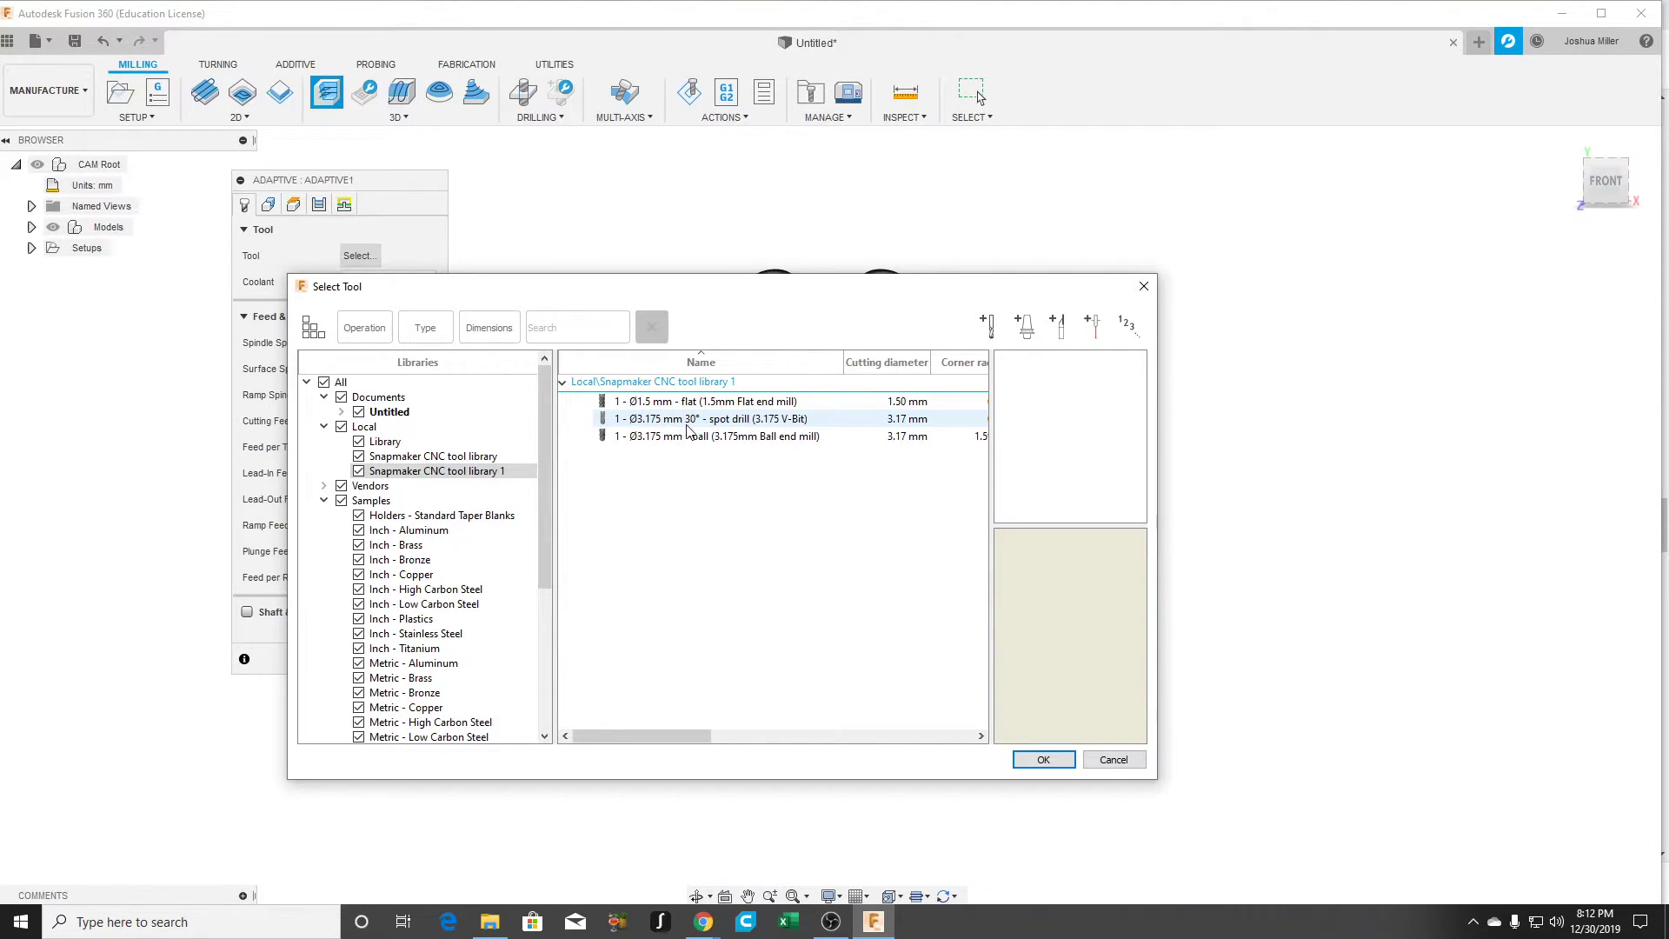
Step: Switch to the Snapmaker site in Chrome, view the Snapmaker Original product page, and open the online store
click(706, 923)
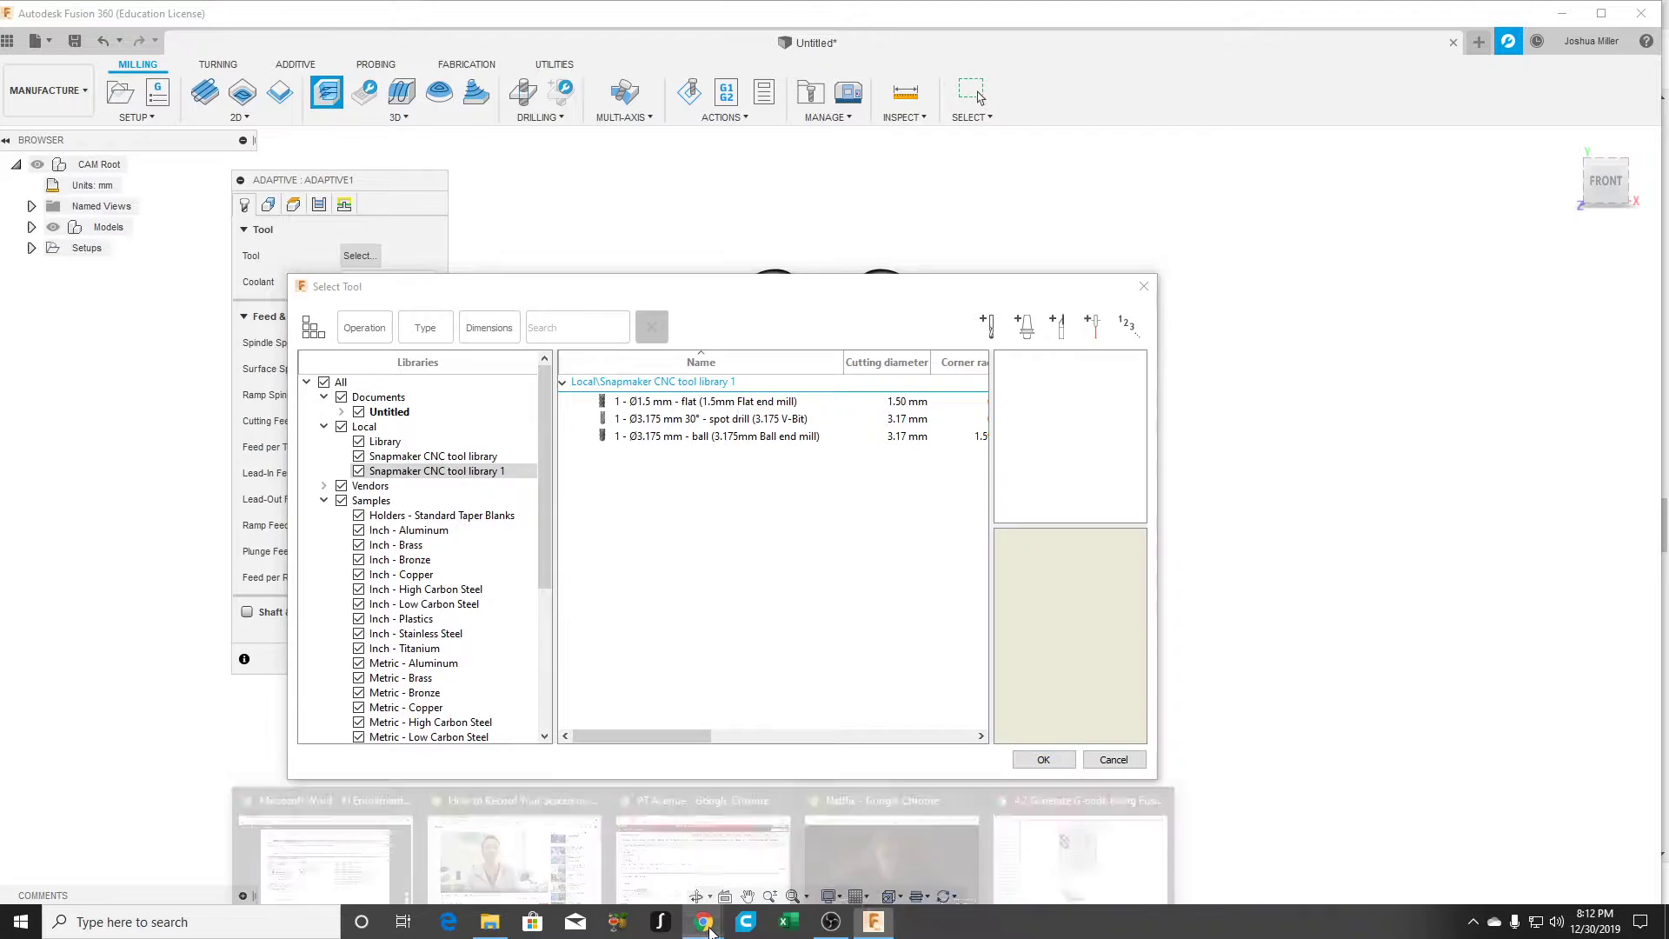
click(1073, 880)
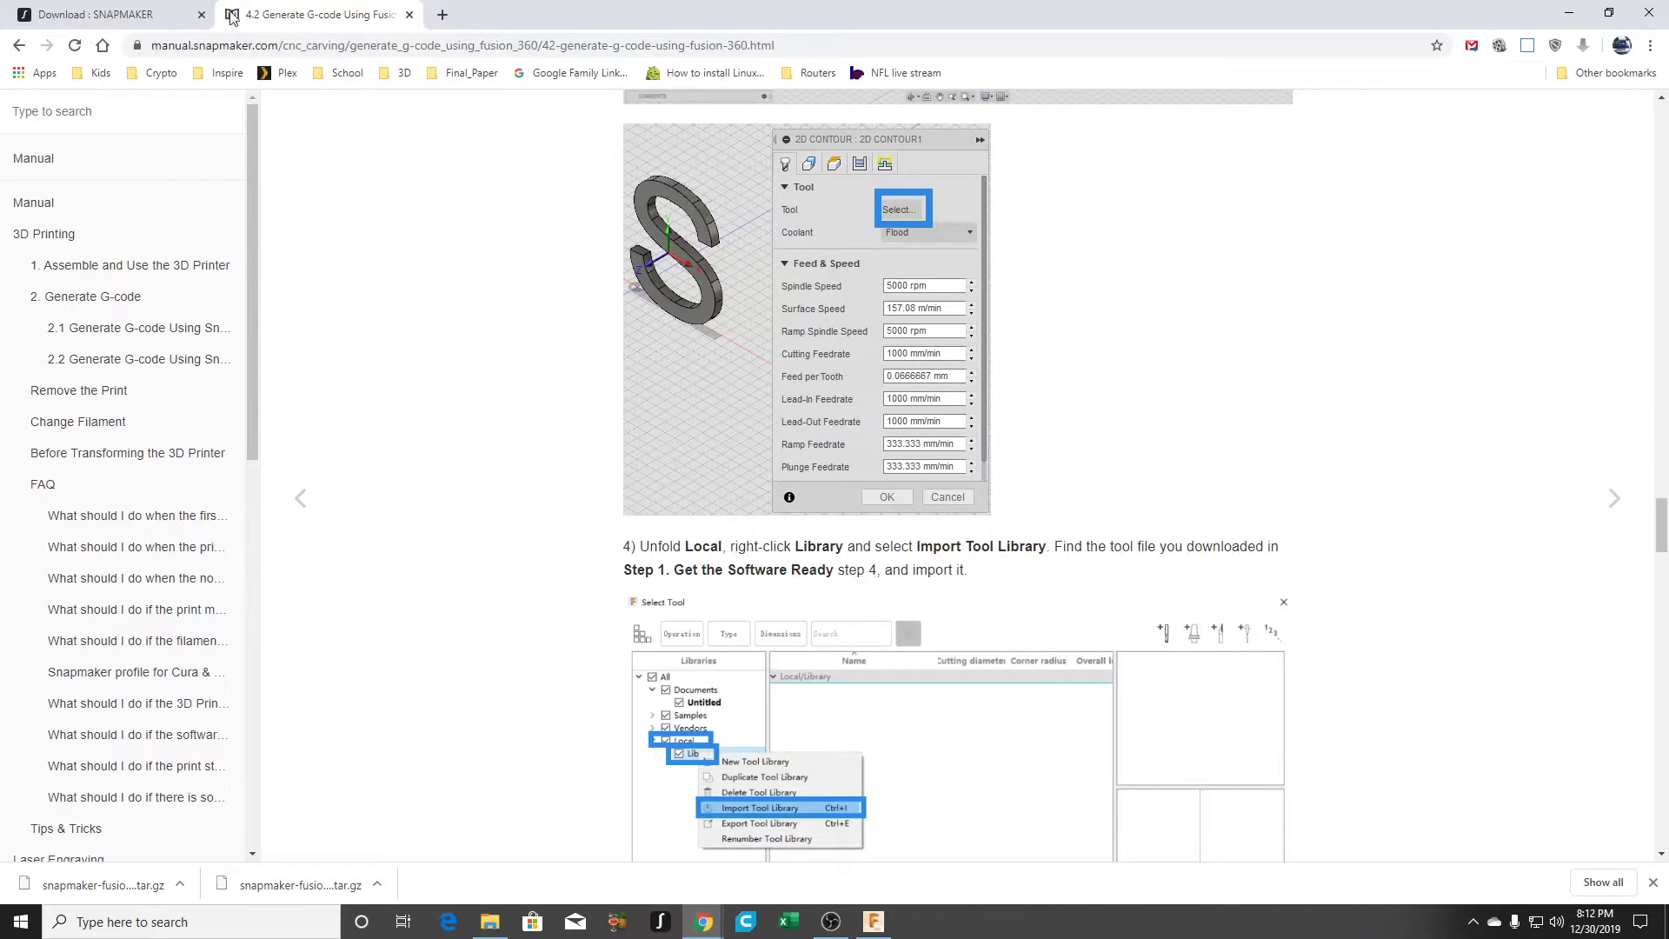
click(162, 15)
mouse_move(527, 196)
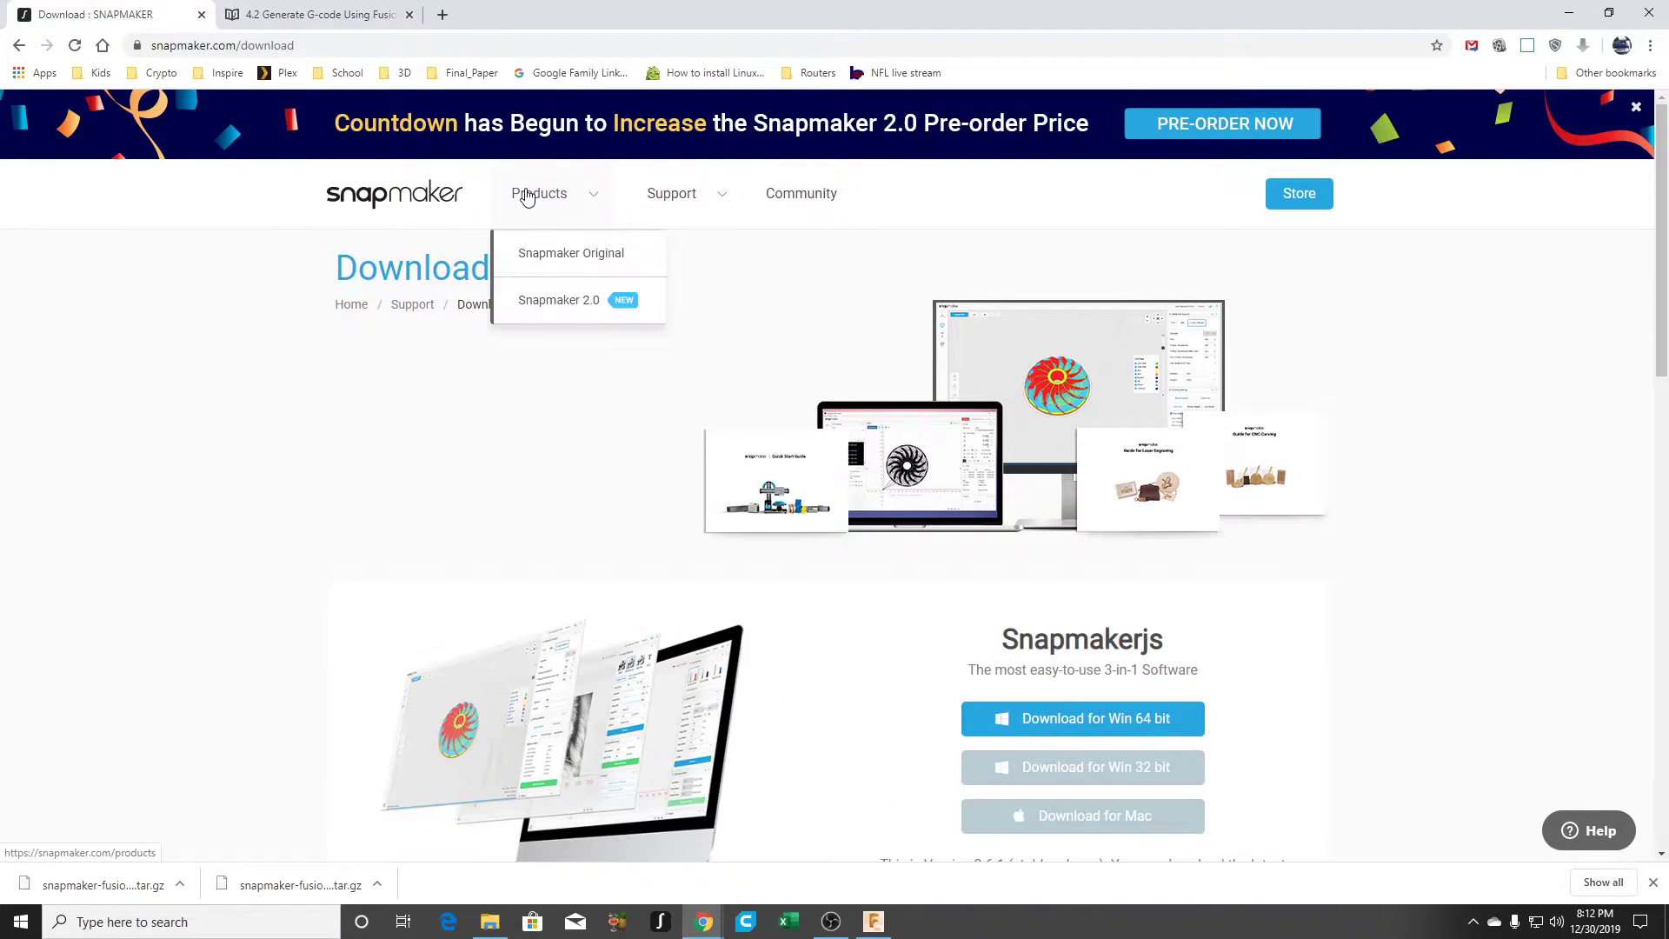
click(571, 257)
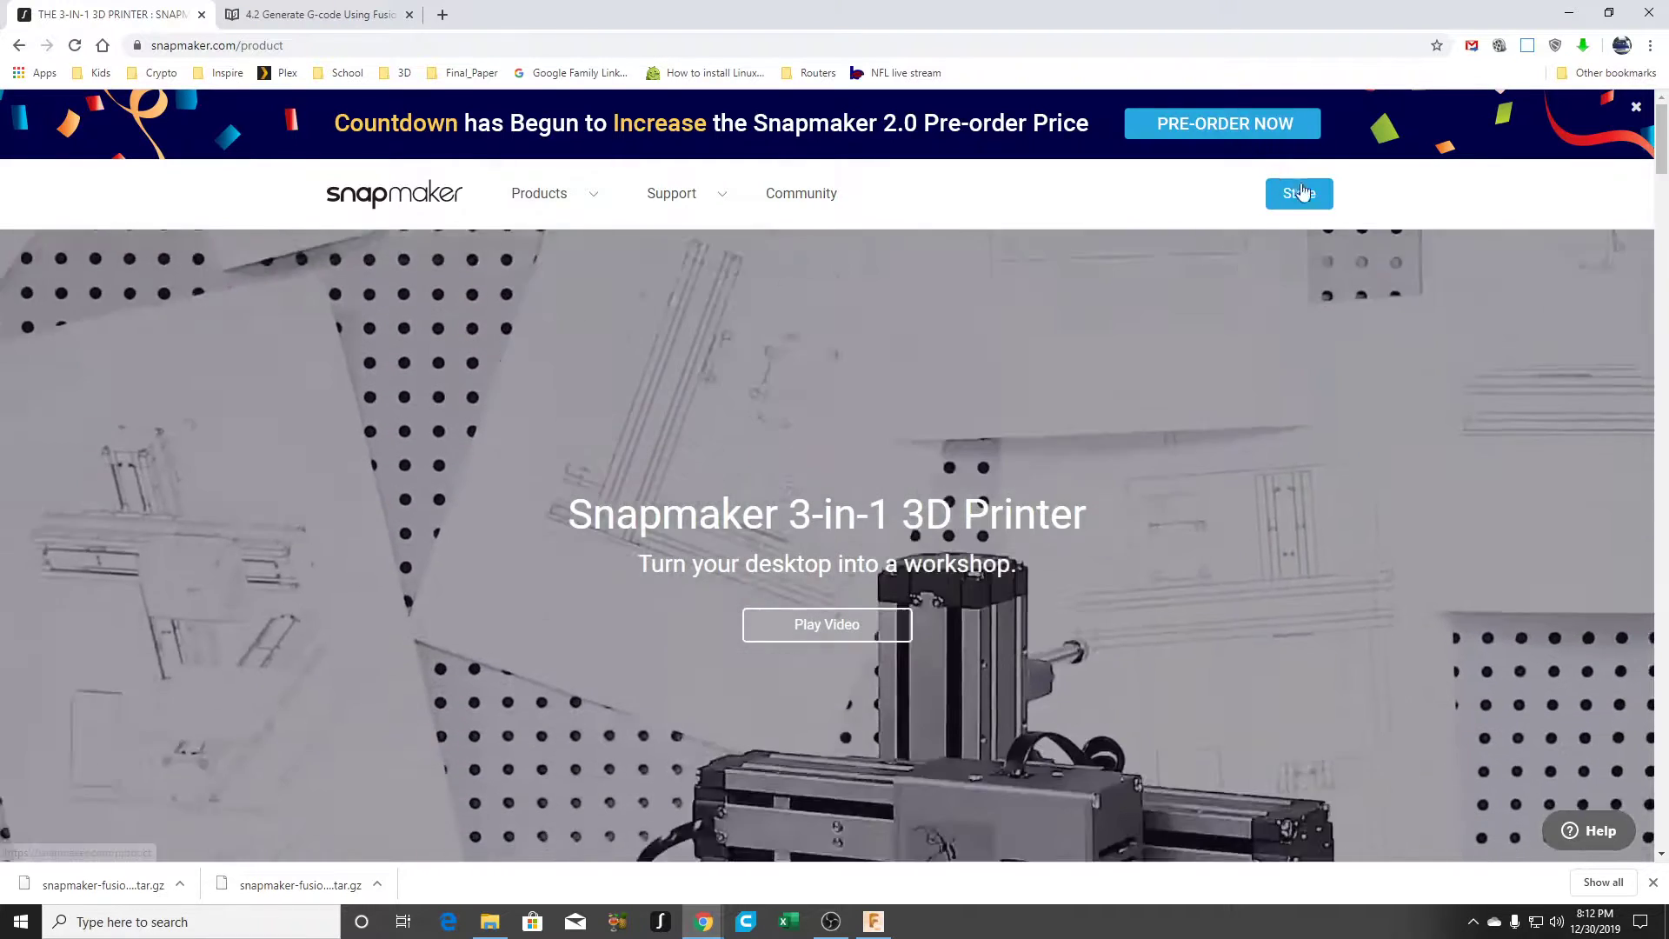
click(1298, 187)
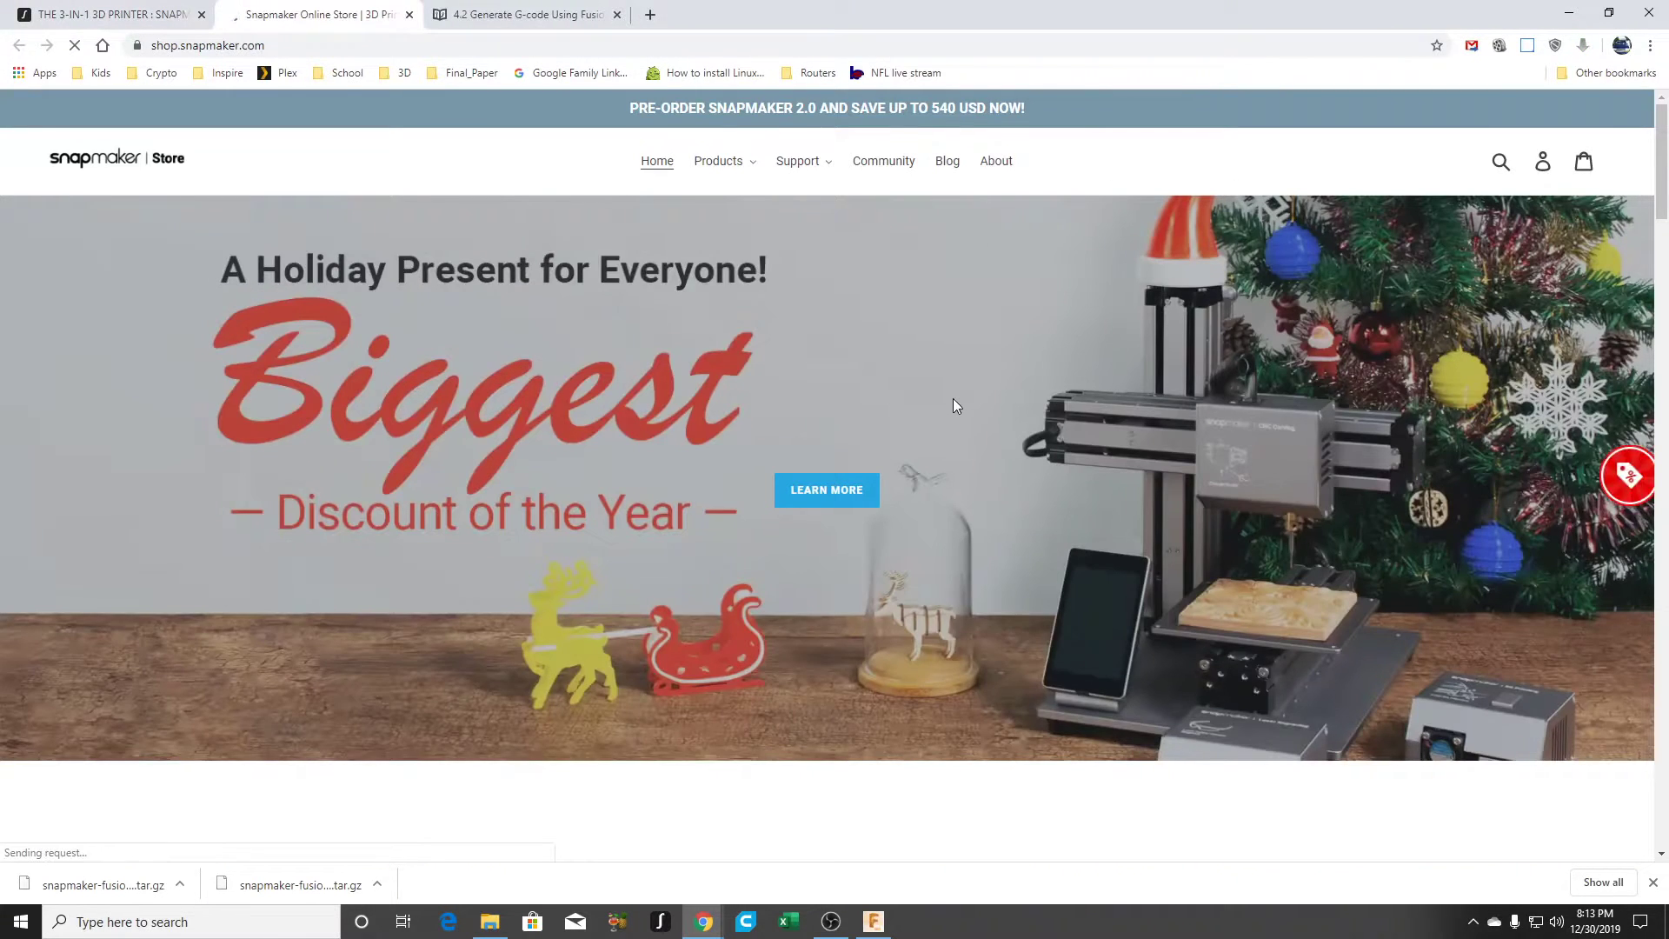
Step: Dismiss the discount popup and open the CNC Bits (3 Bits) product page under Parts & Accessories
click(724, 163)
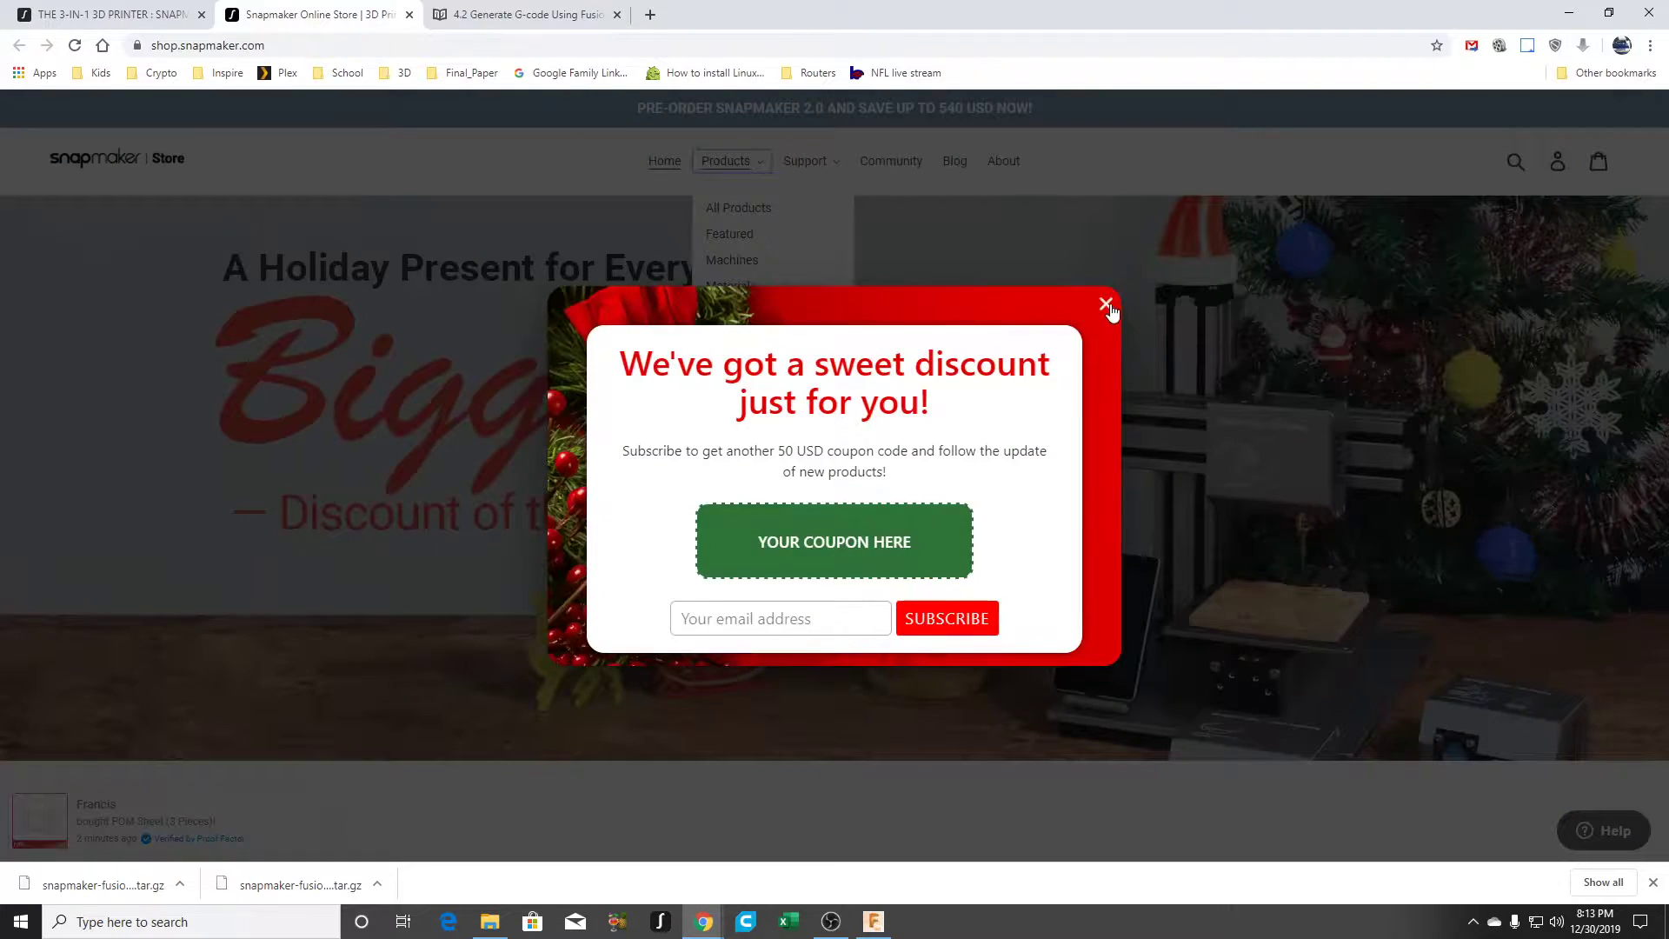
click(1107, 304)
click(733, 167)
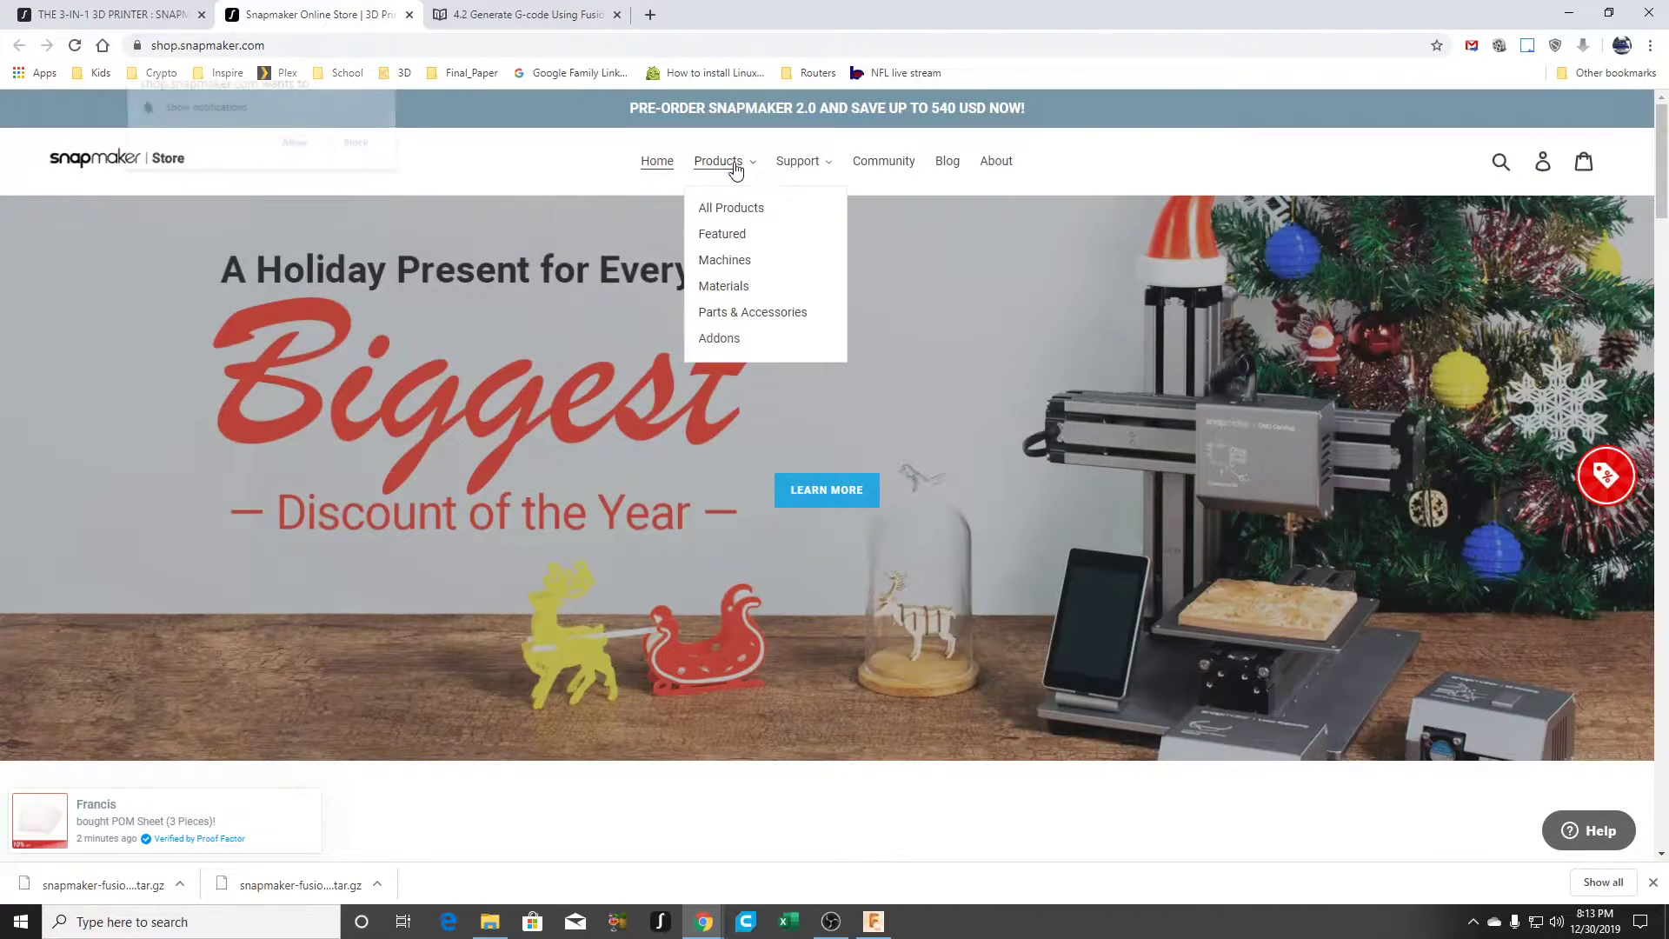
click(733, 165)
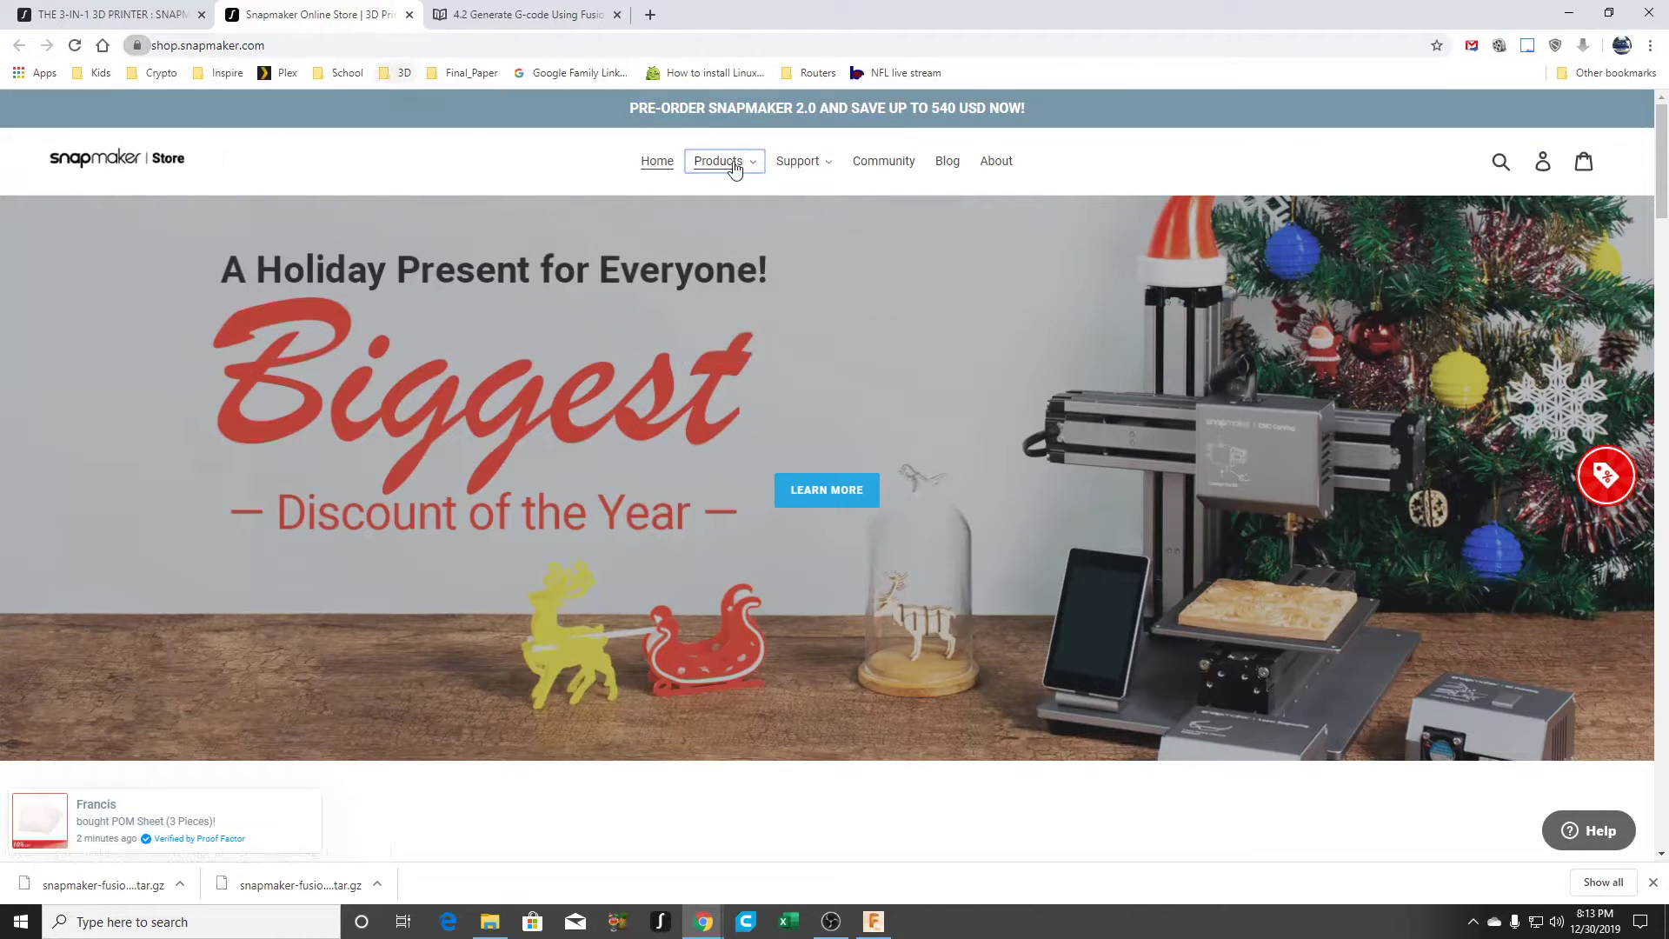
click(735, 164)
click(767, 313)
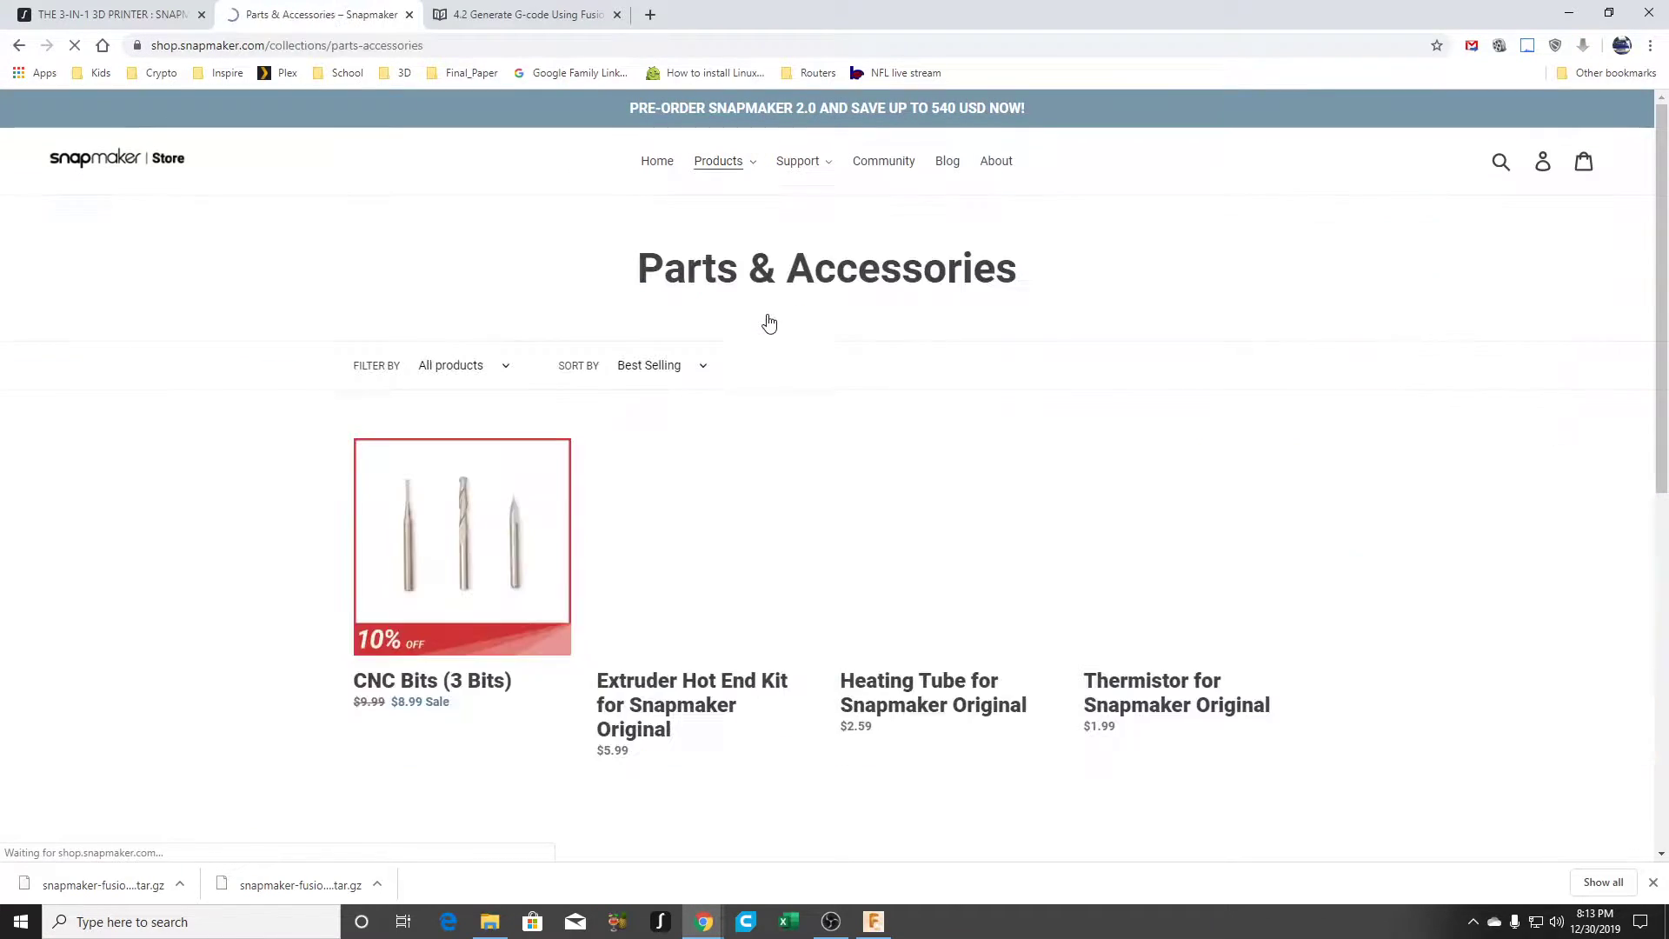
click(485, 554)
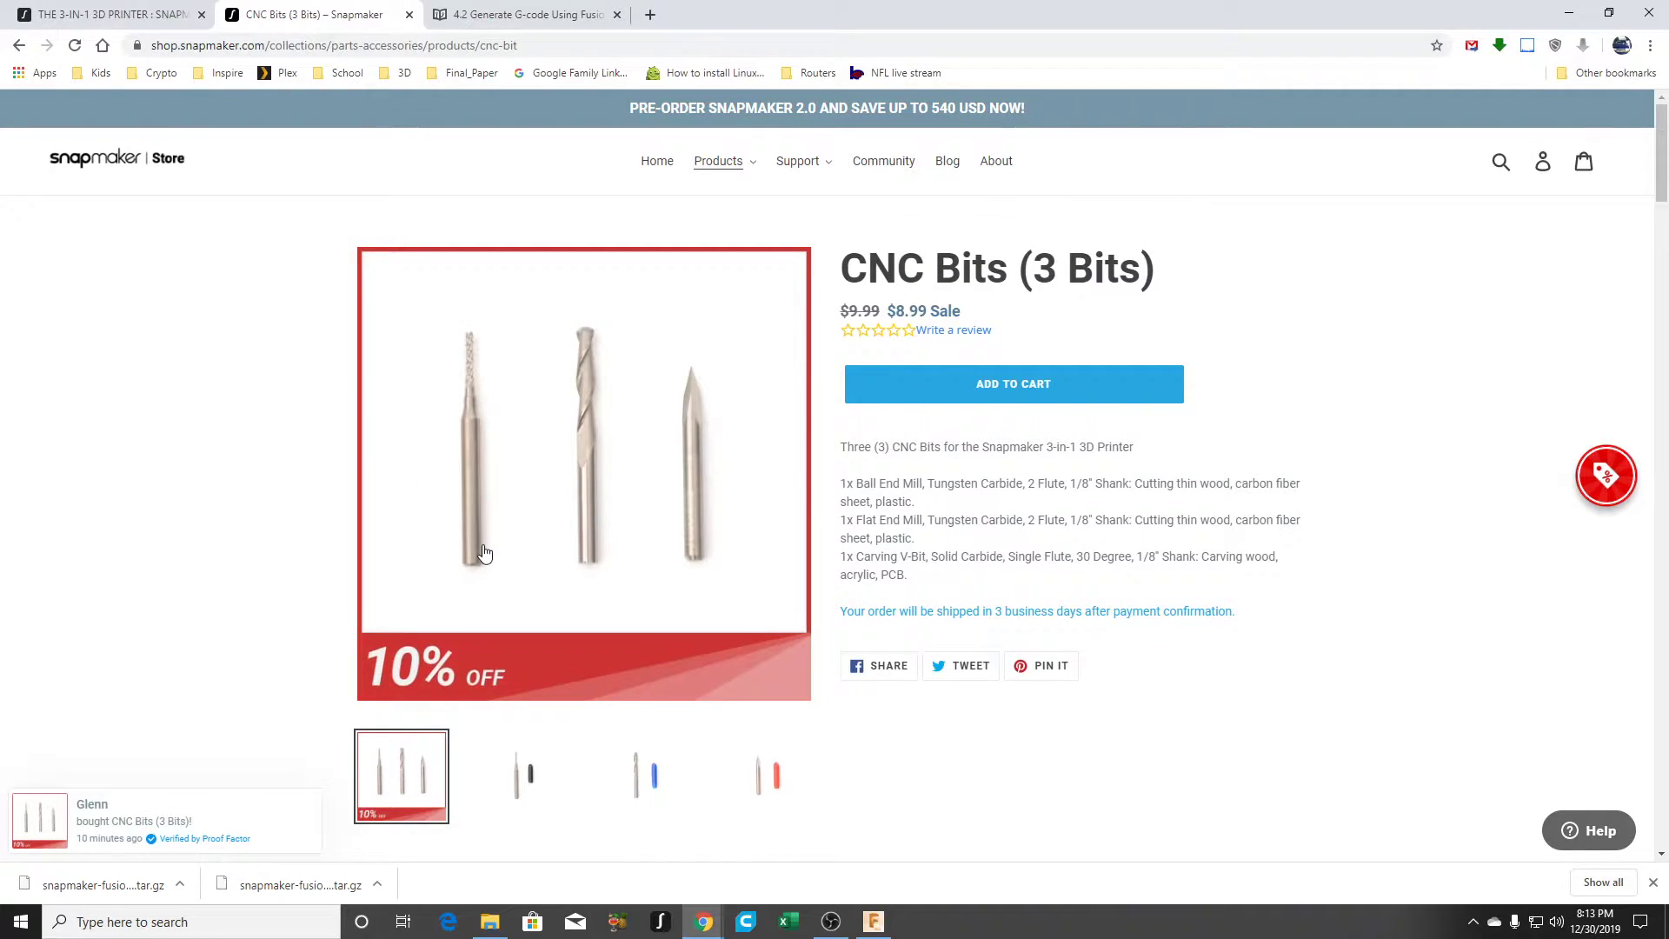
Step: Arrange the CNC Bits page beside the Select Tool dialog and compare the pictured bits with the imported tools
key(super+Left)
drag(890, 300, 1323, 304)
click(700, 922)
click(1122, 839)
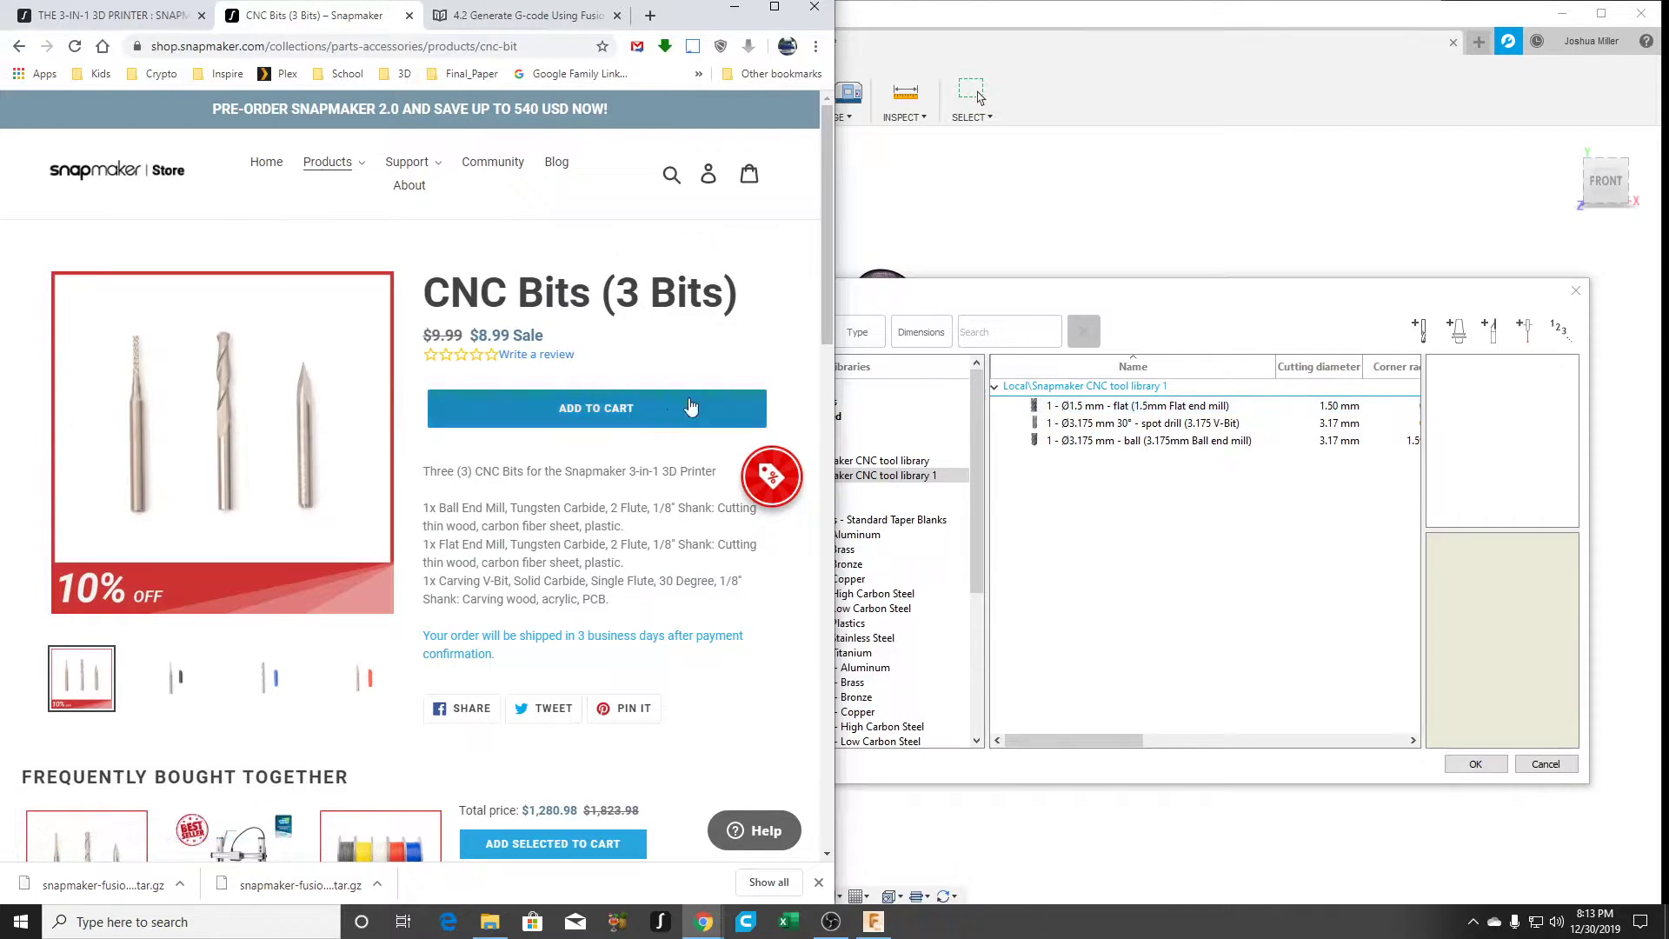
mouse_move(197, 394)
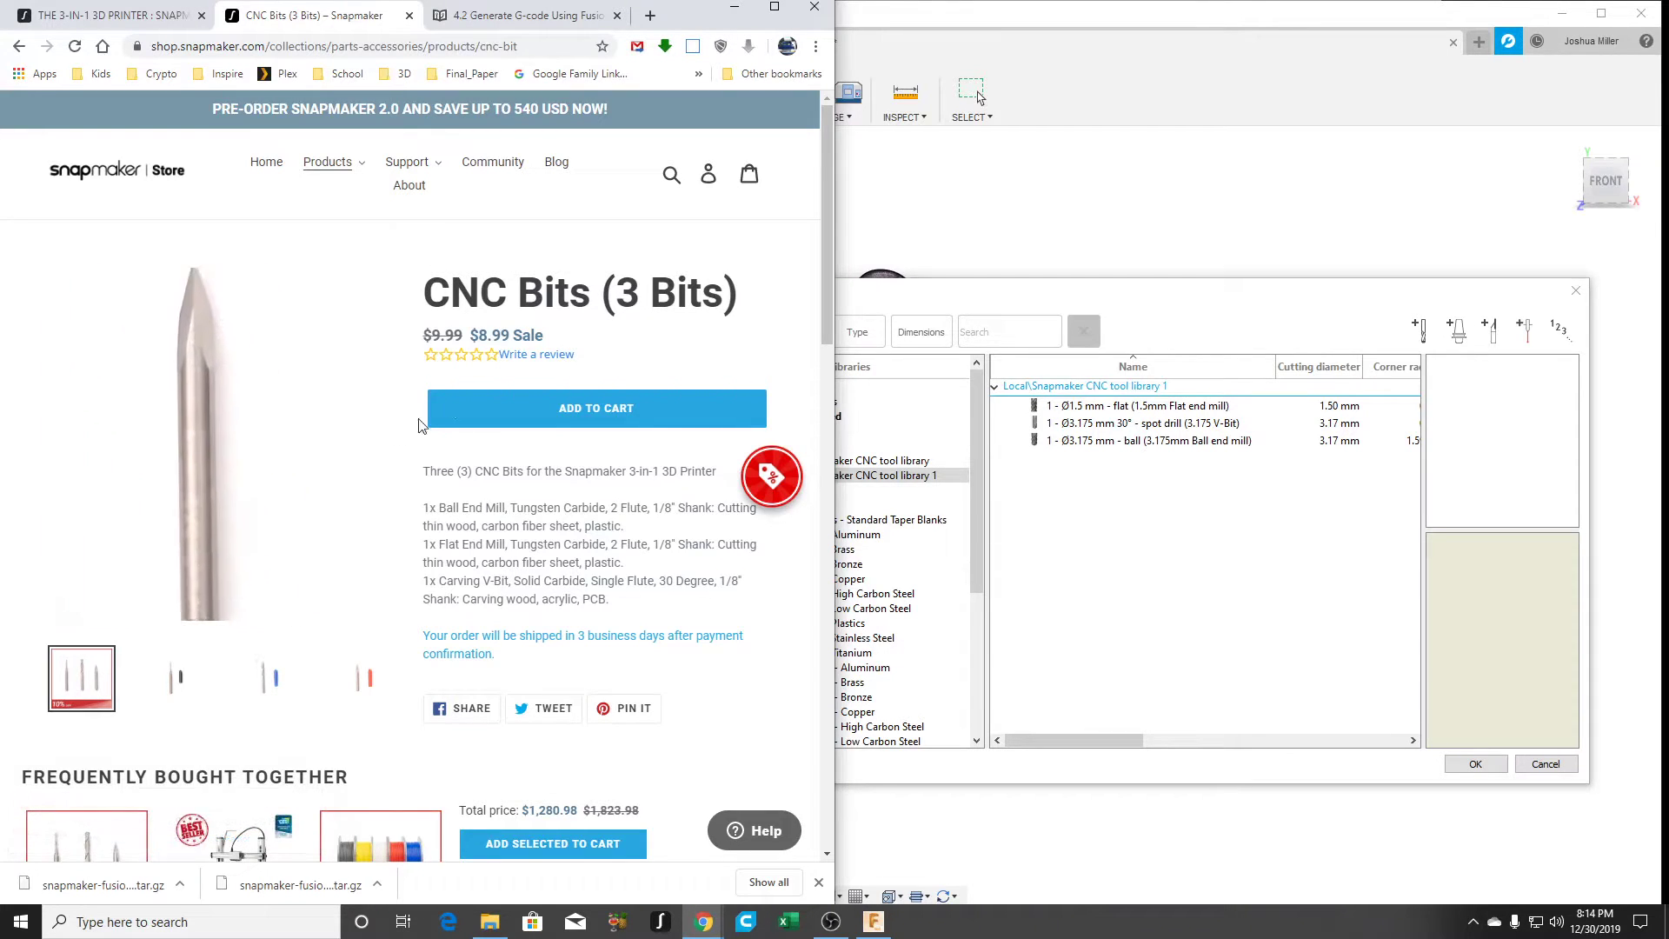
Step: Minimize the browser, choose the 3.175 mm ball end mill for the adaptive operation, and create the toolpath
click(734, 7)
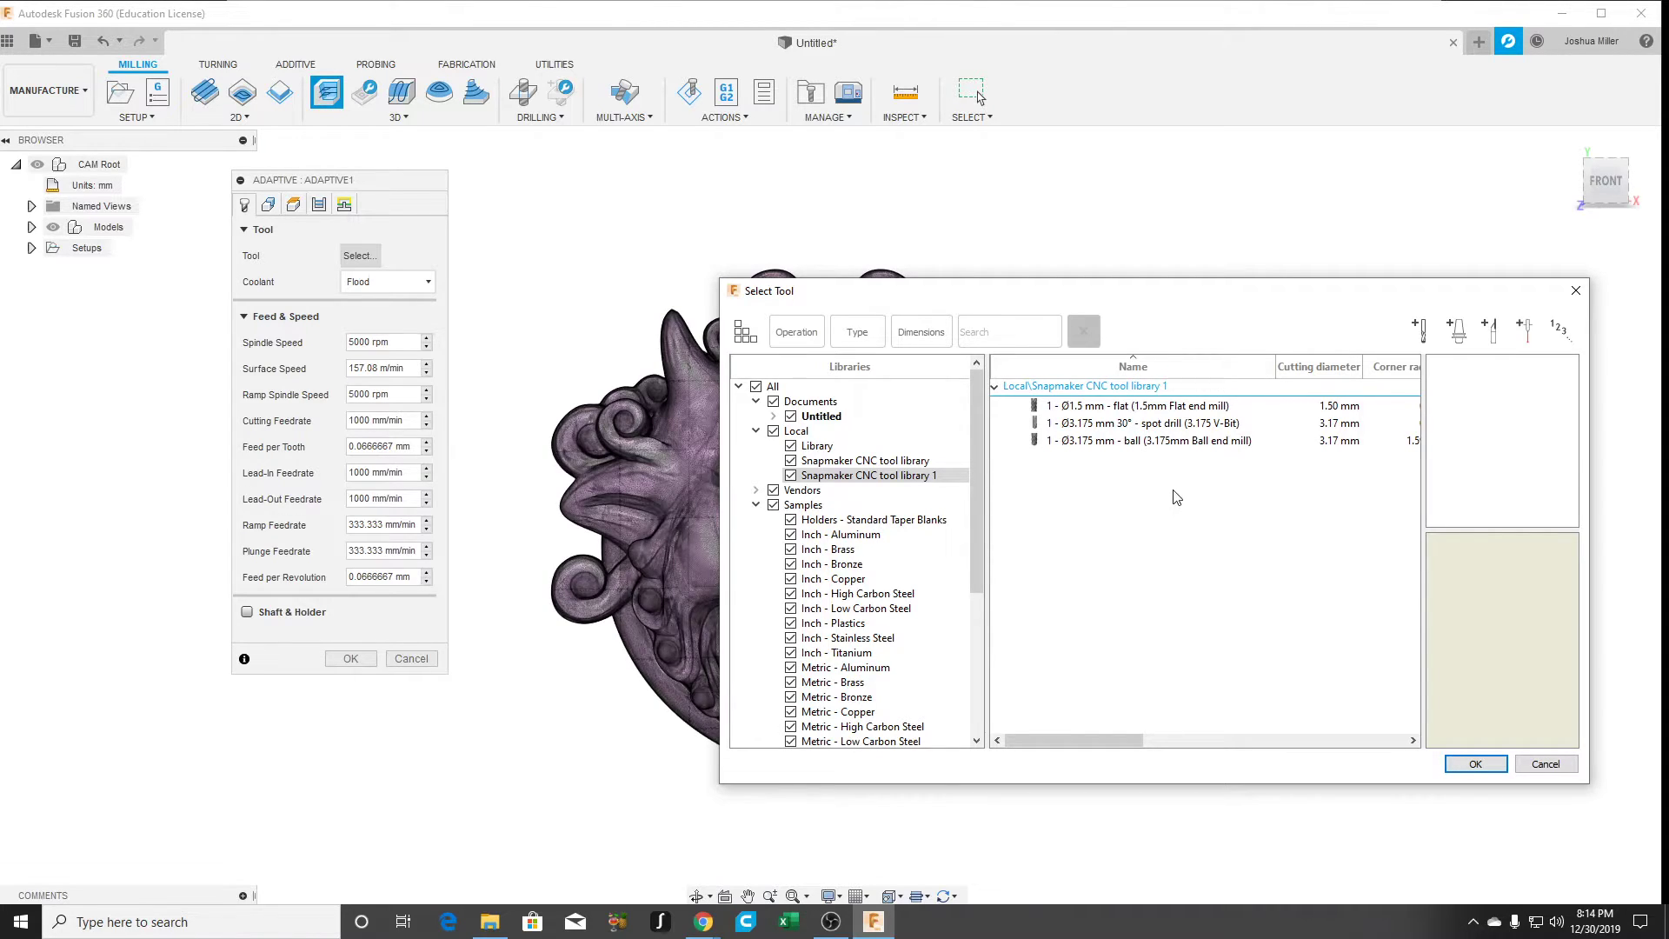
click(1084, 445)
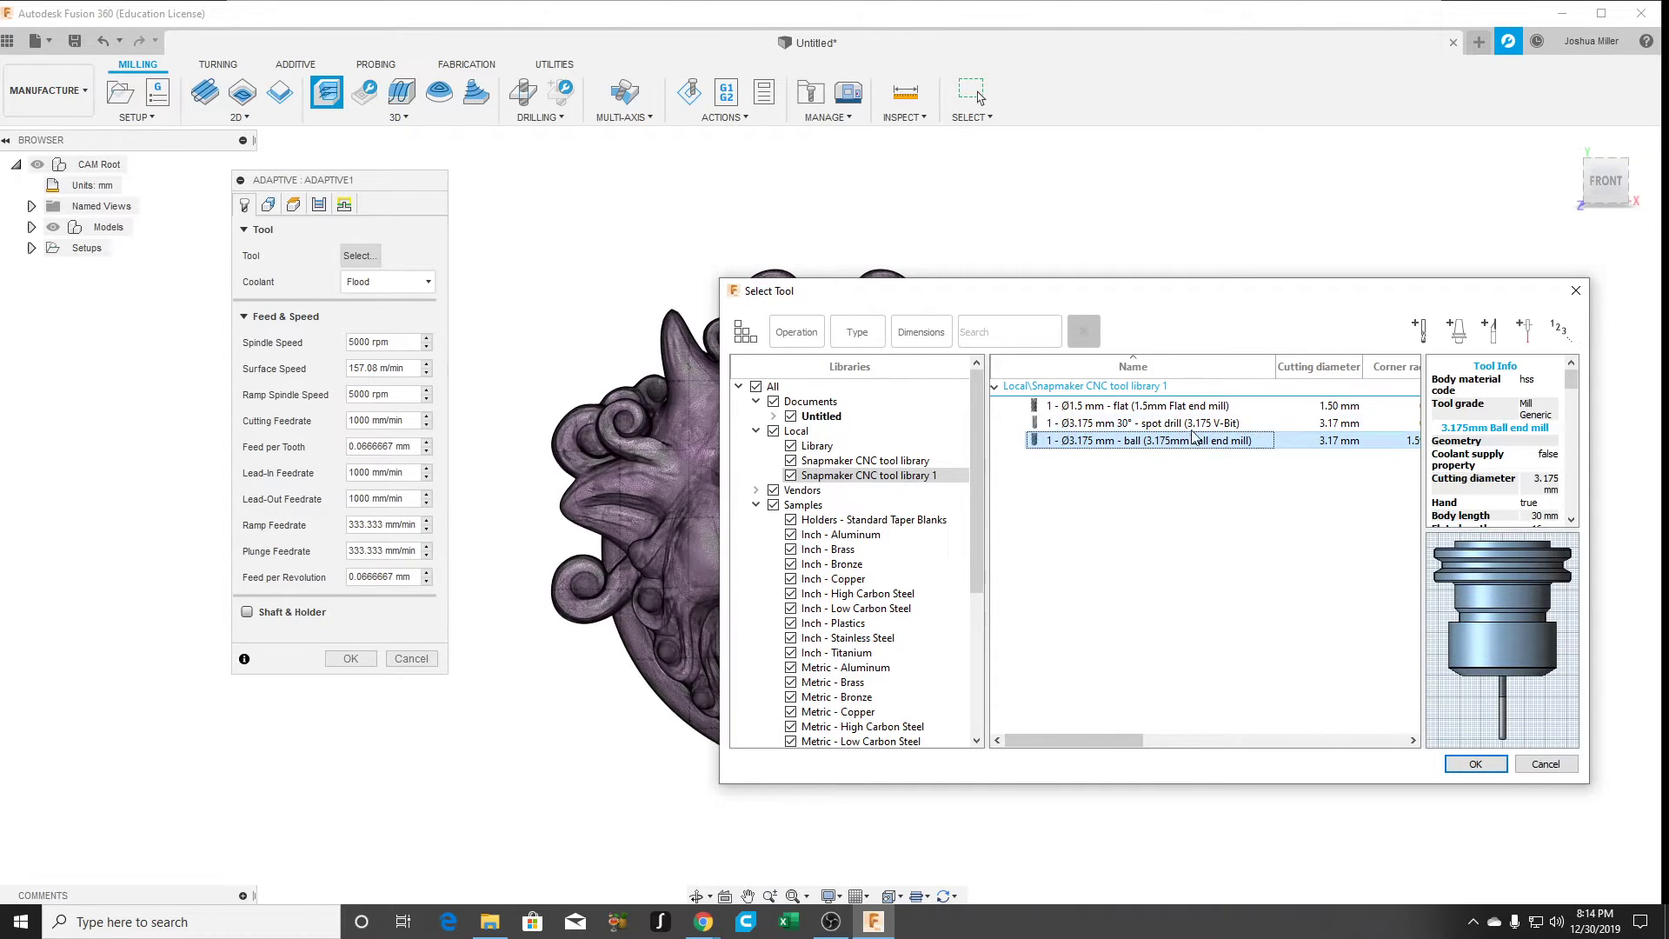
click(1475, 765)
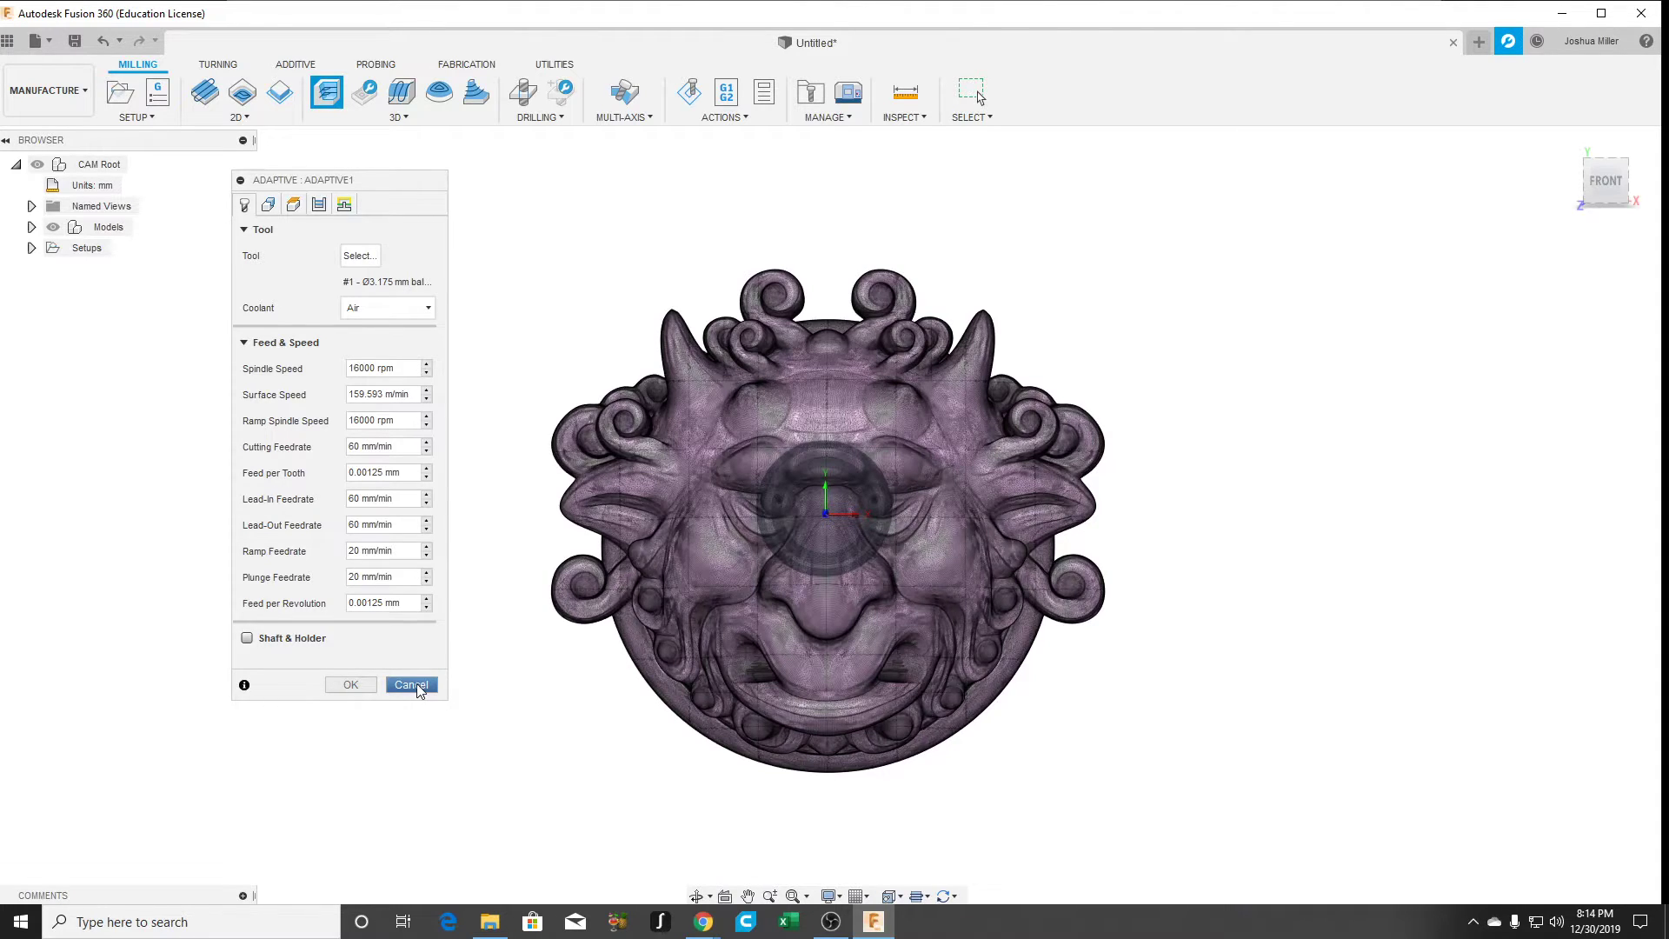
click(350, 685)
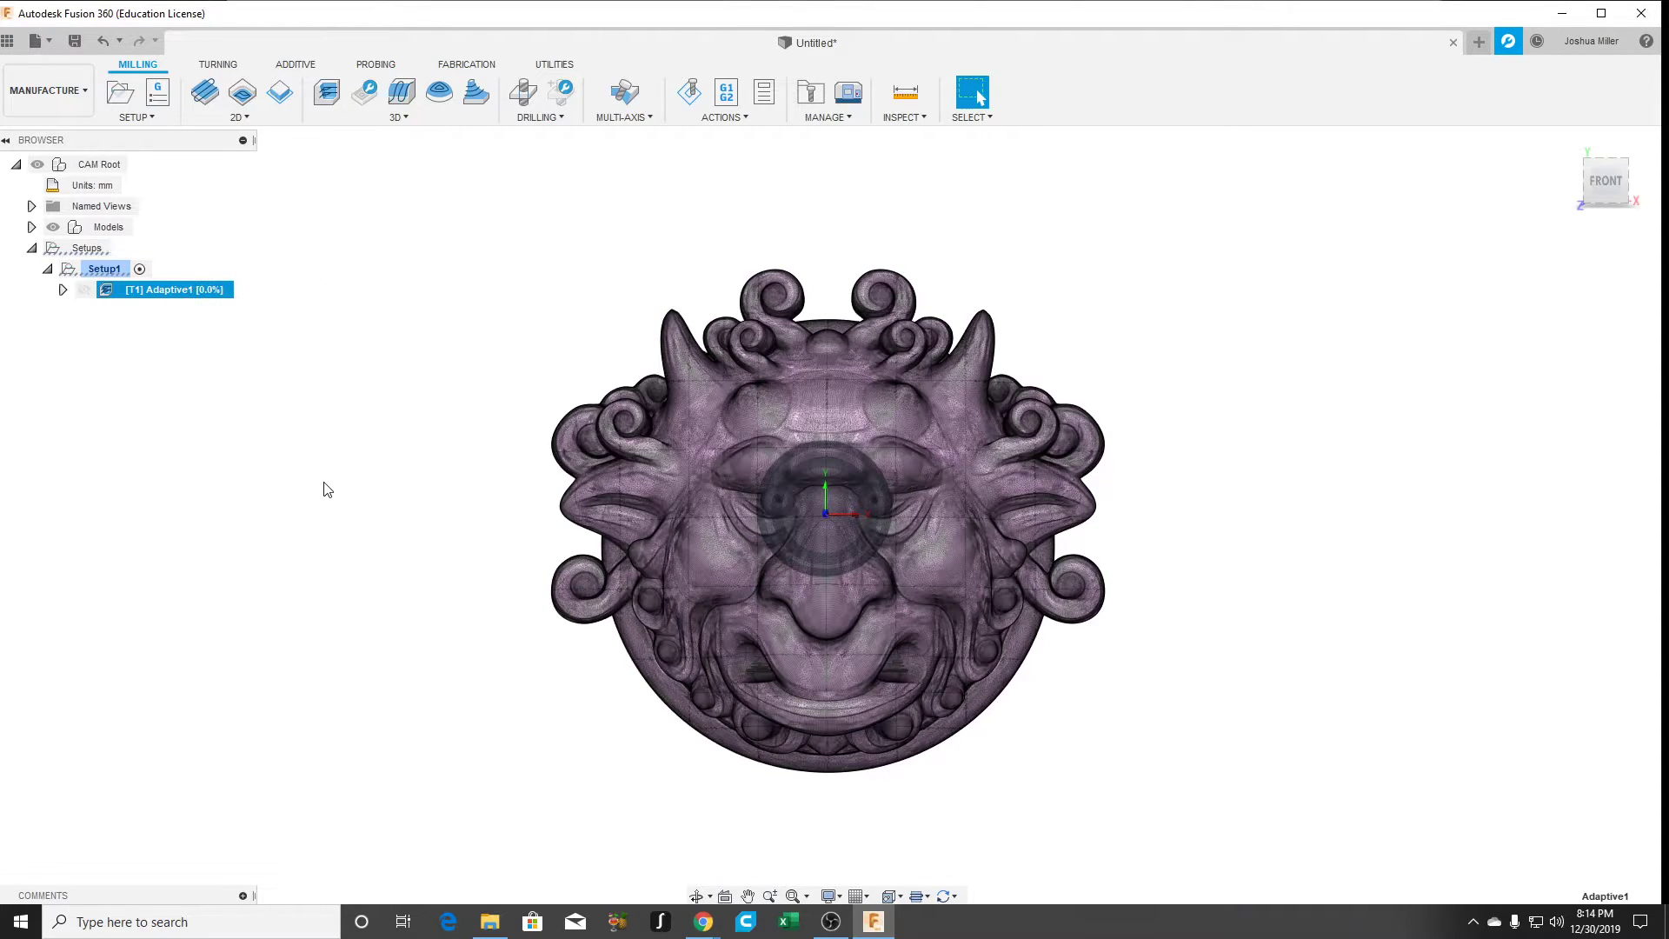
Step: View the snapmaker.cps file in the snapmaker-fusion360-configuration-20180730 (2).tar folder, then minimize the folder window
mouse_move(498, 932)
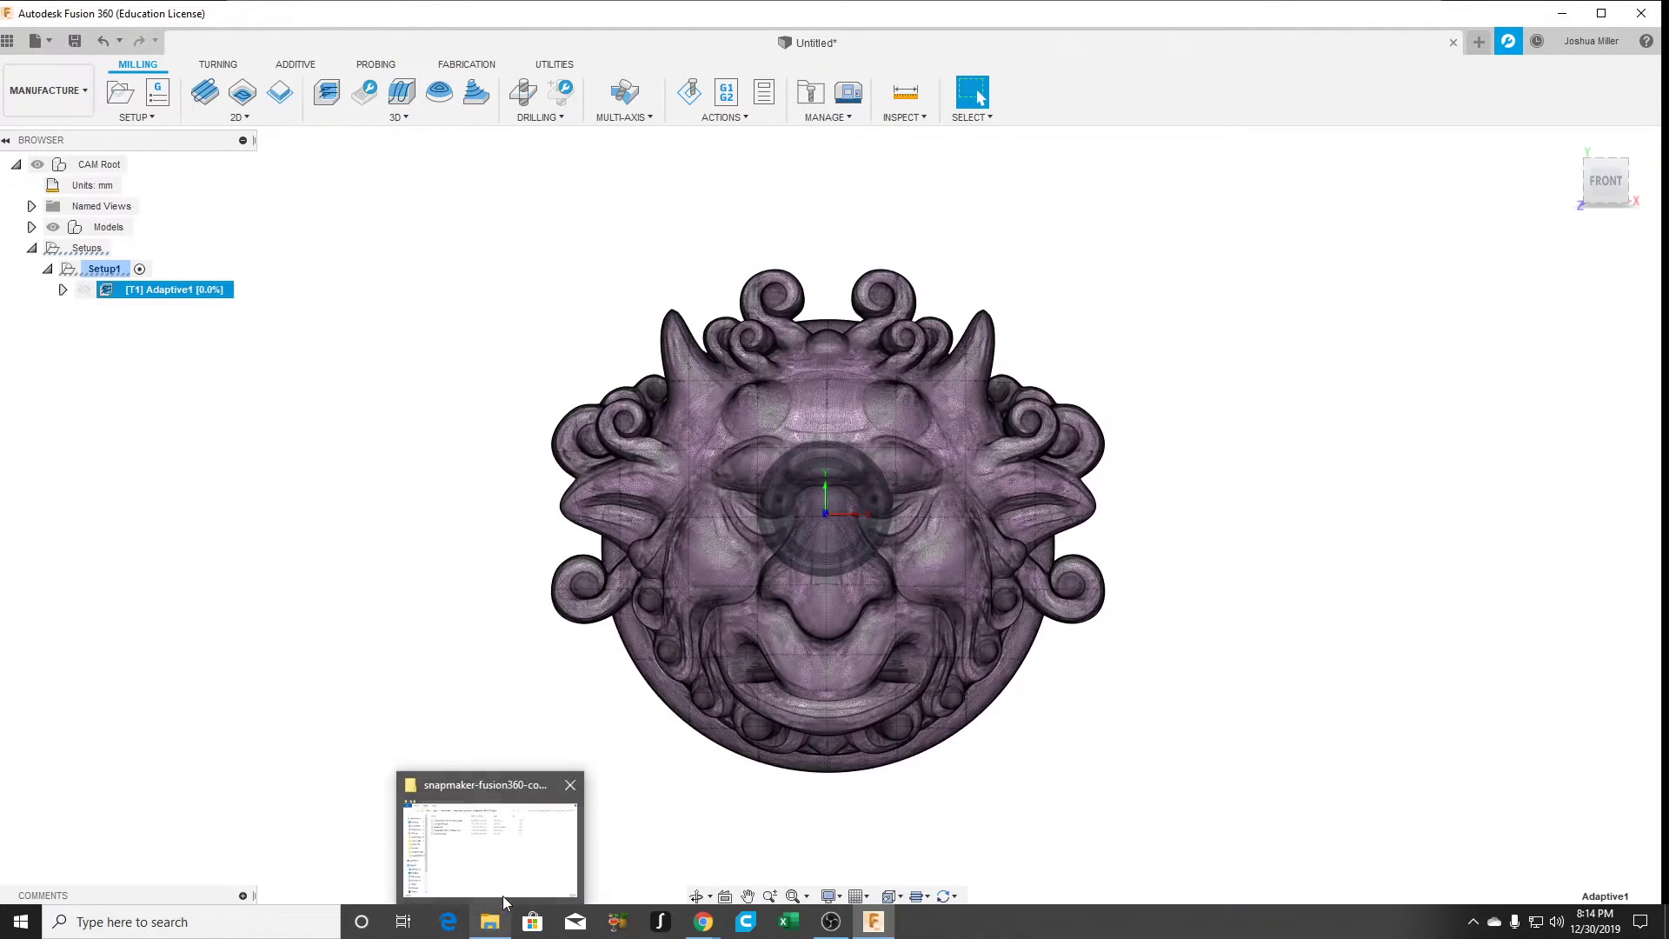
click(504, 900)
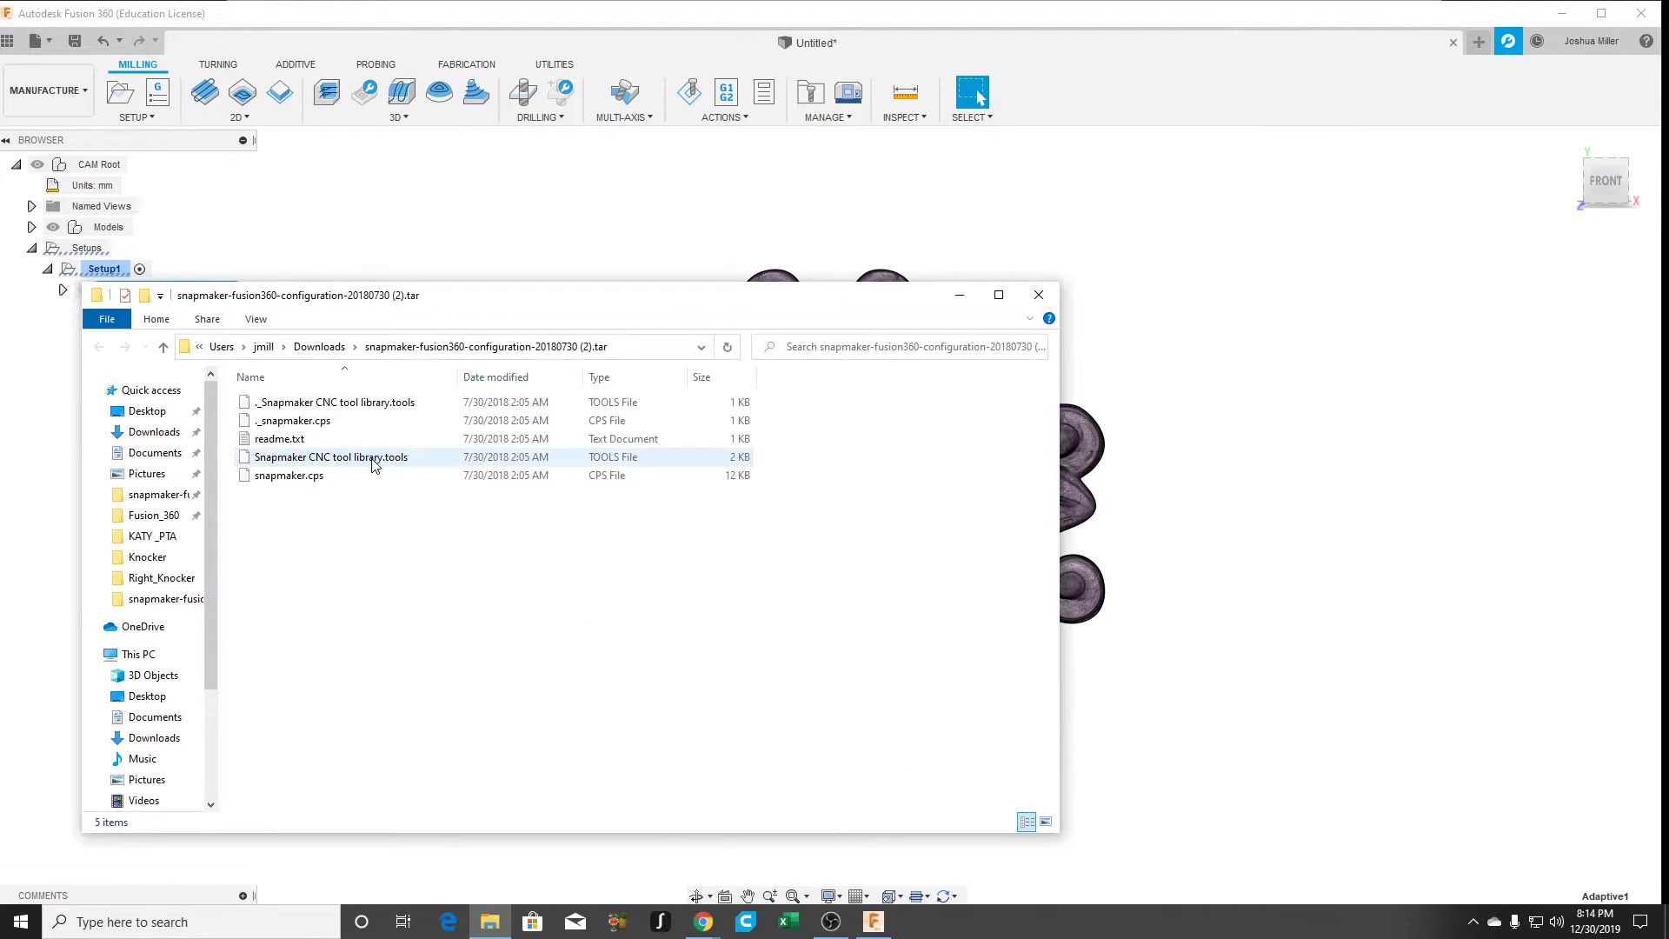
click(311, 480)
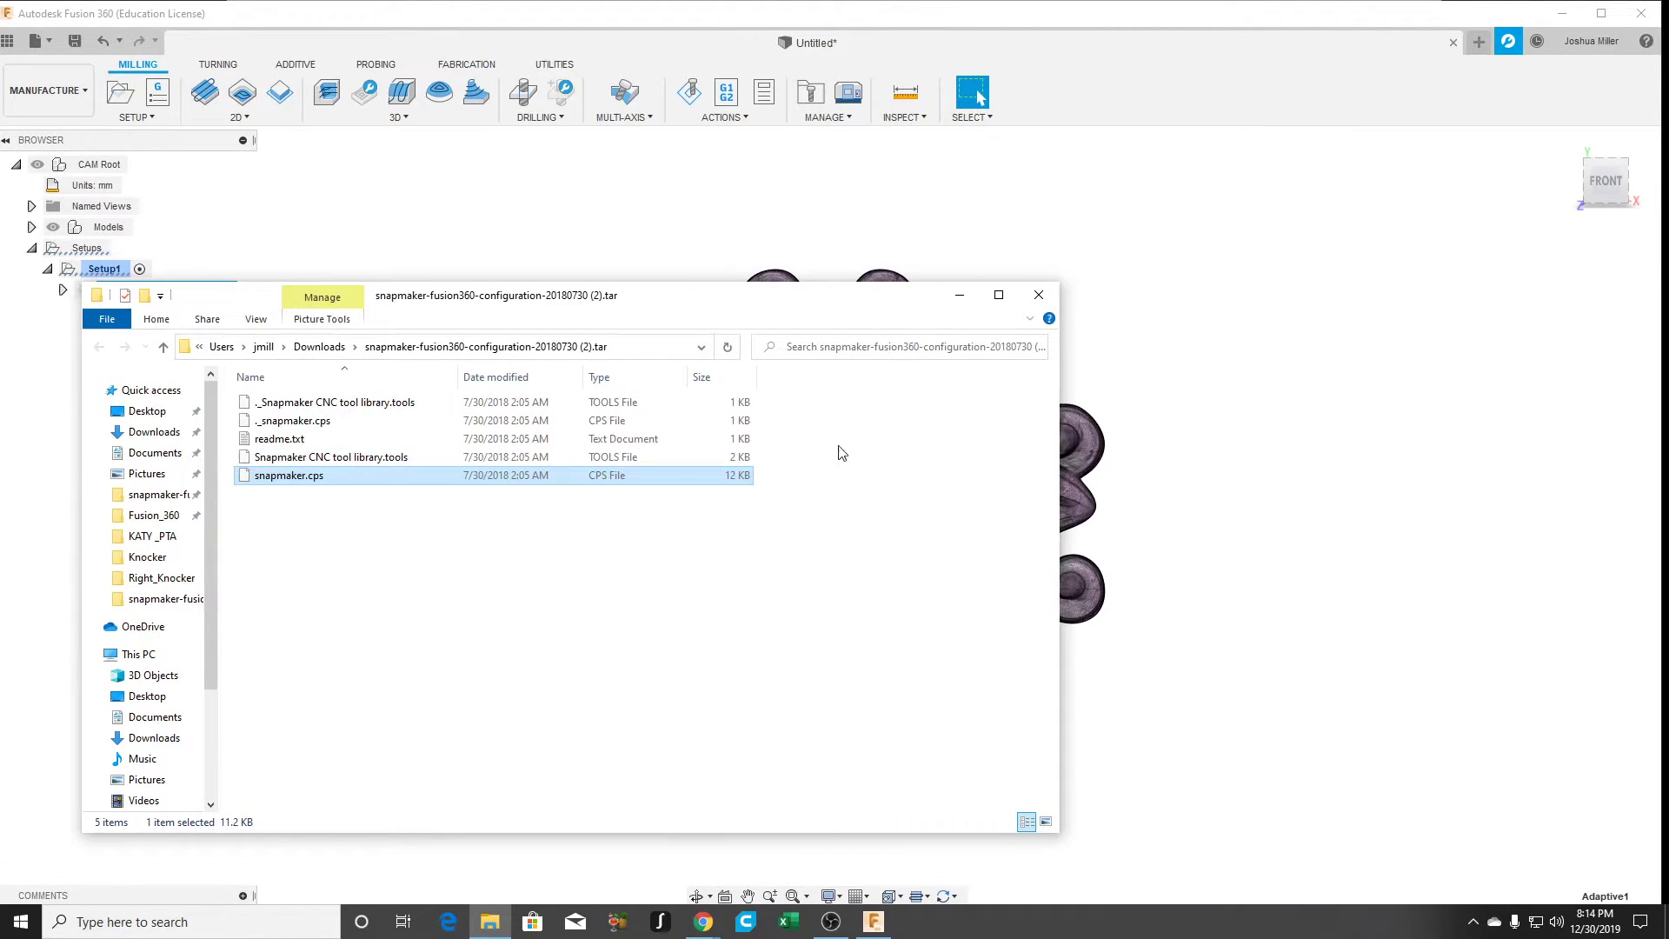
click(958, 302)
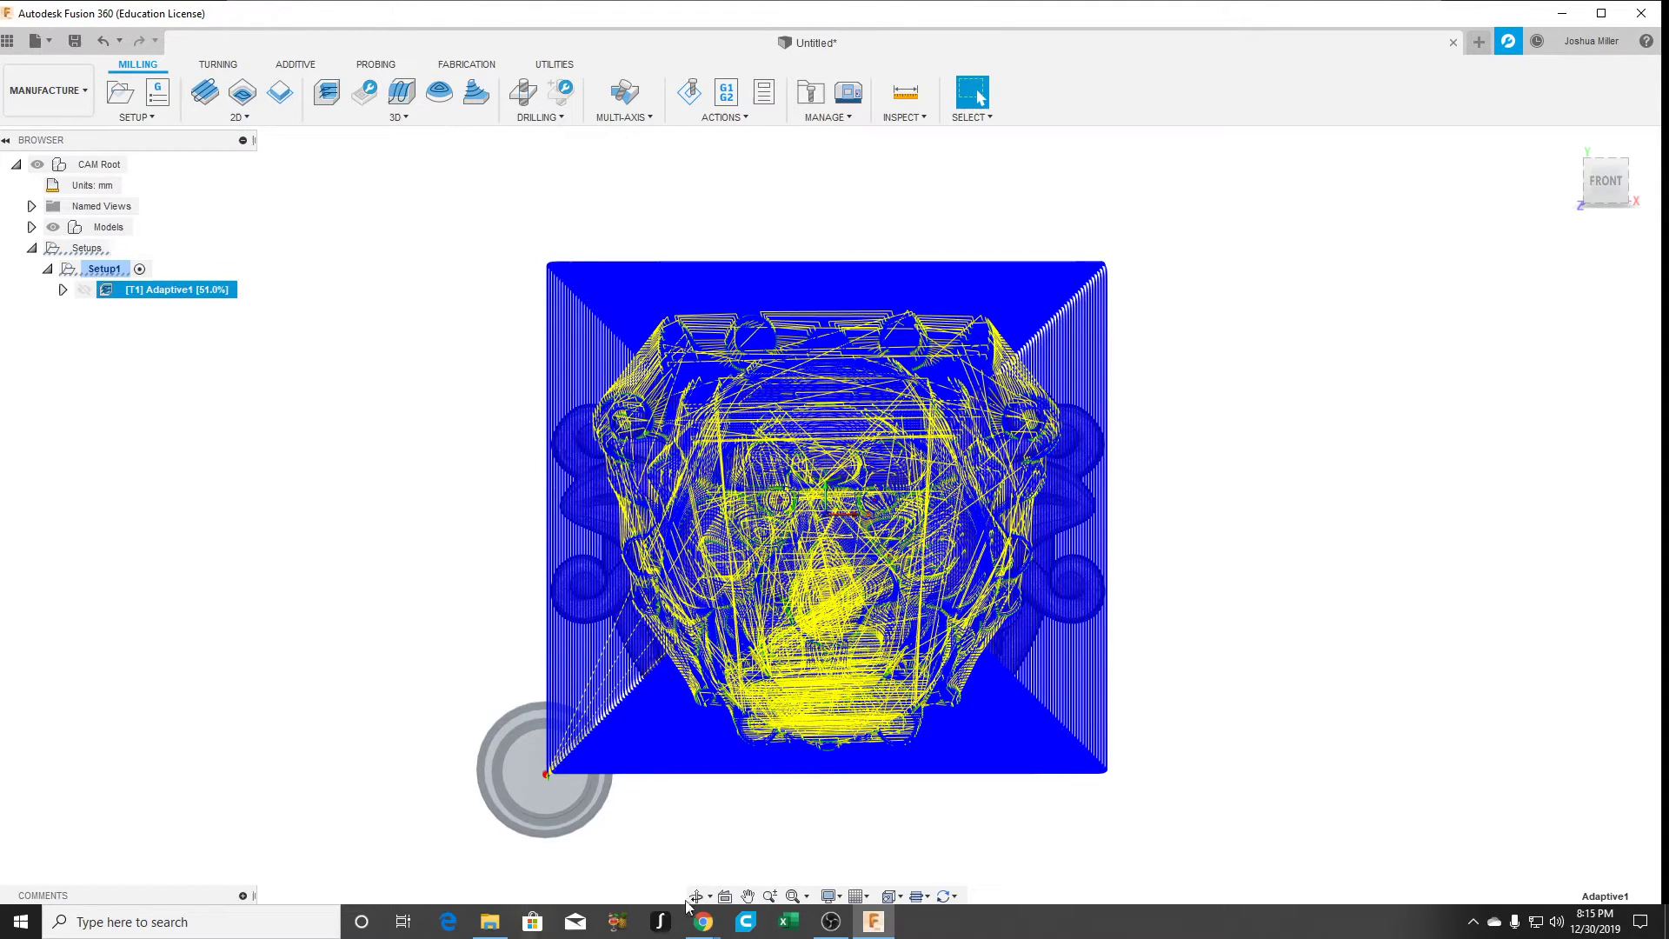
Step: Review the ball end mill description on the CNC Bits (3 Bits) product page, then minimize the browser
mouse_move(703, 922)
click(1069, 874)
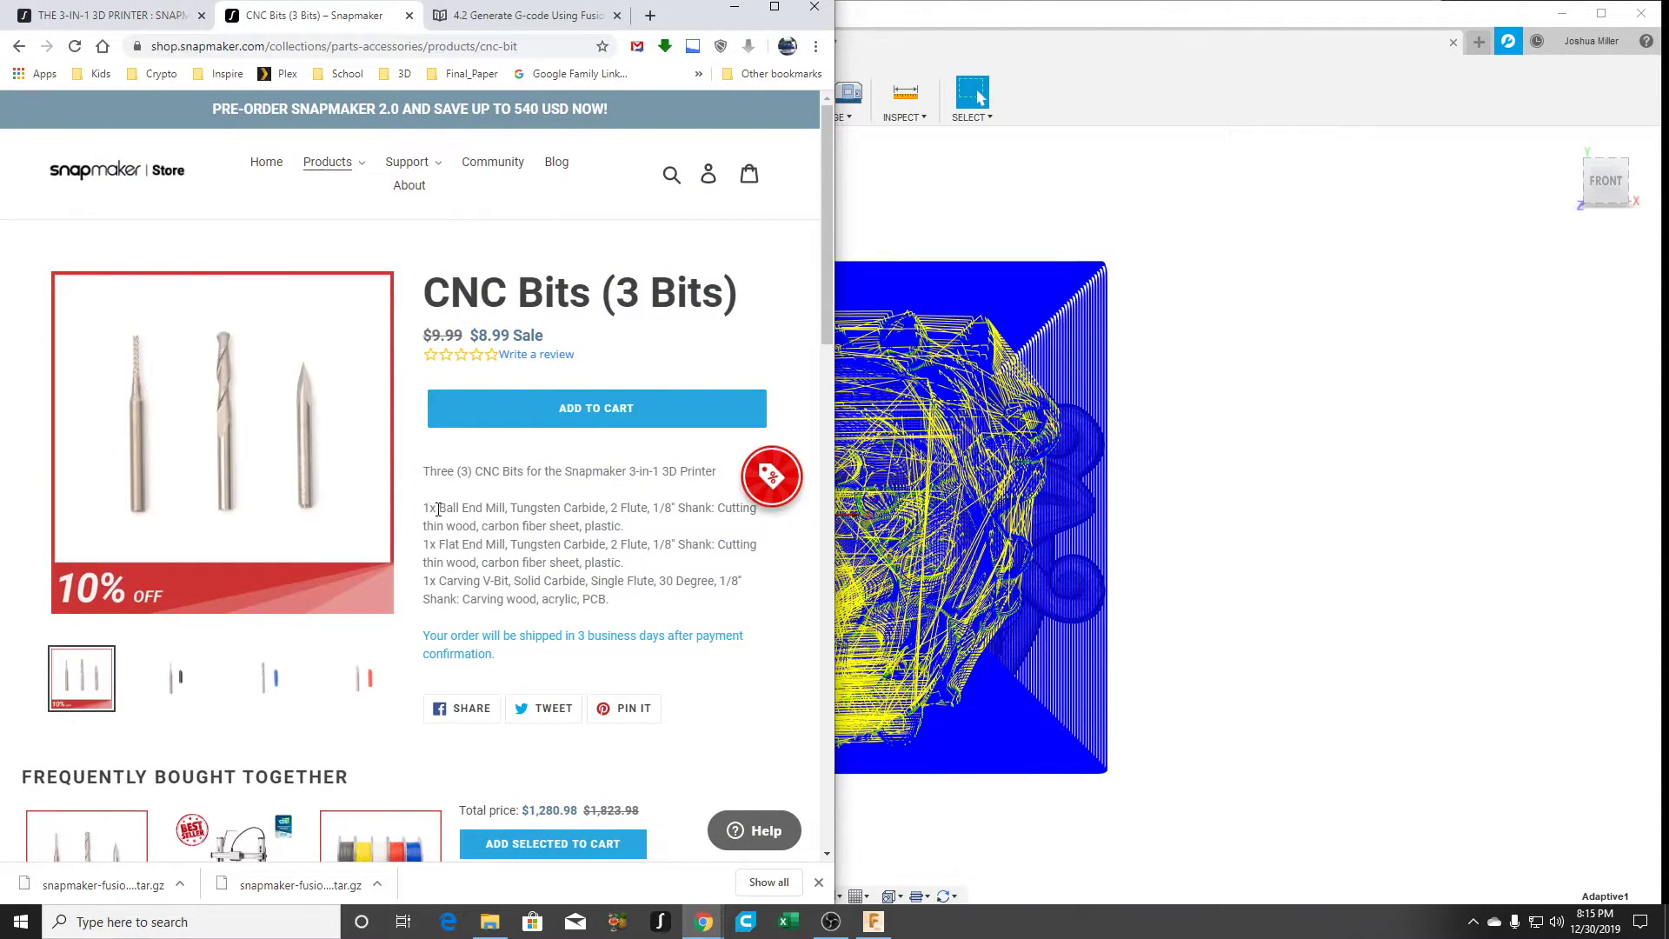
drag(445, 510, 620, 526)
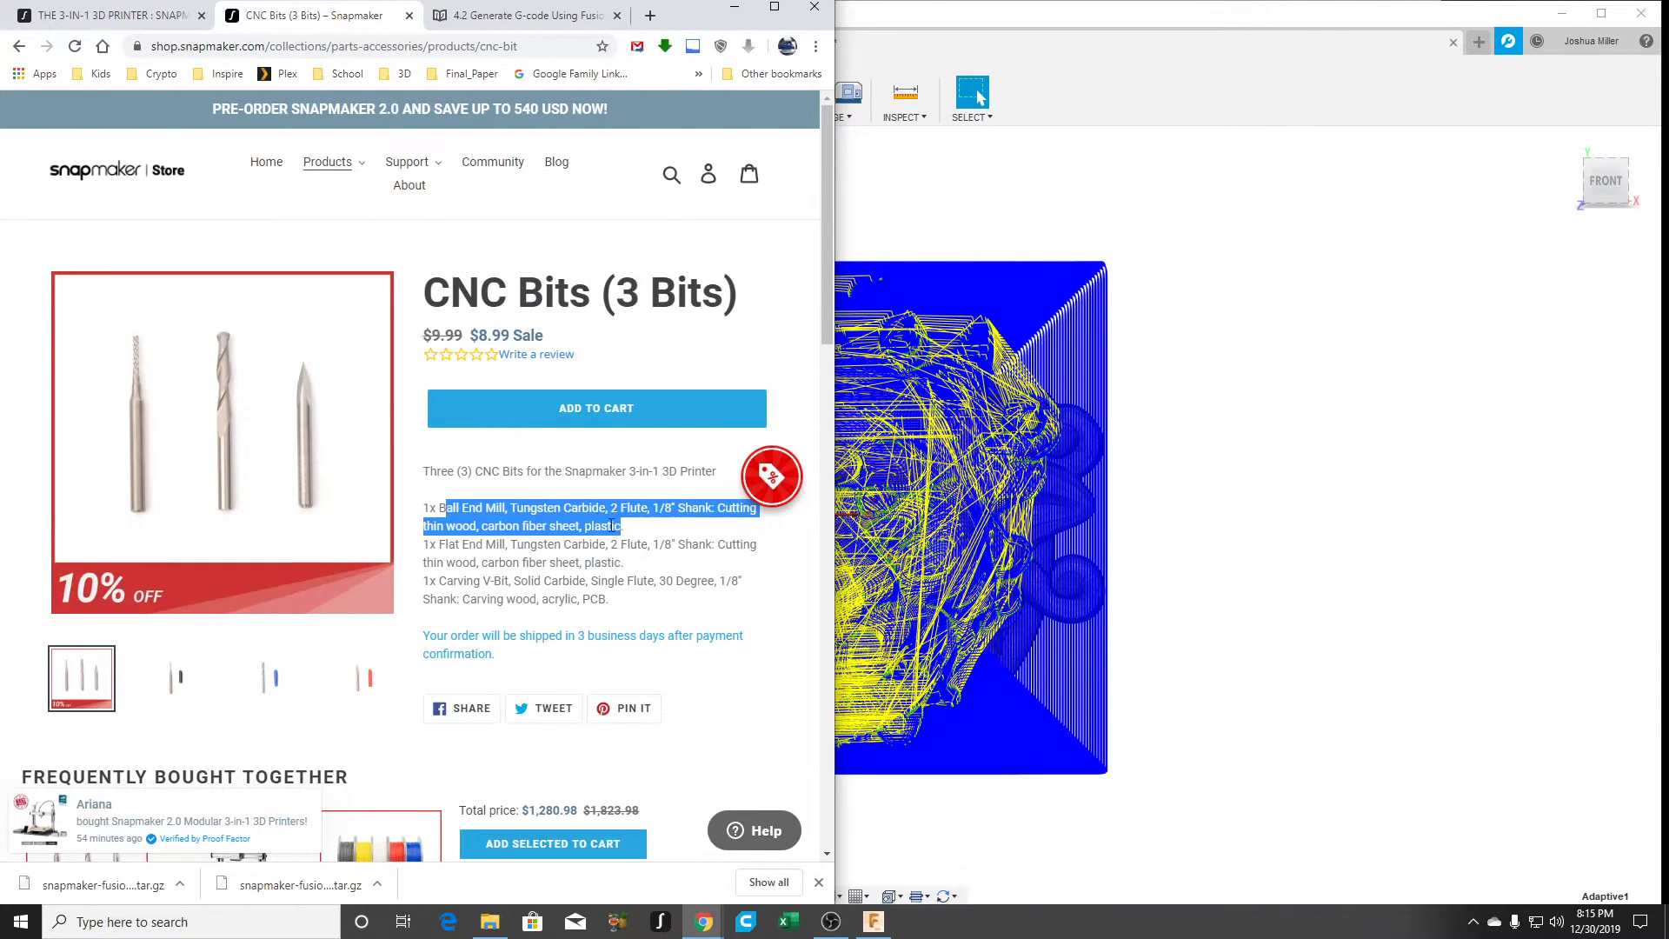
click(734, 7)
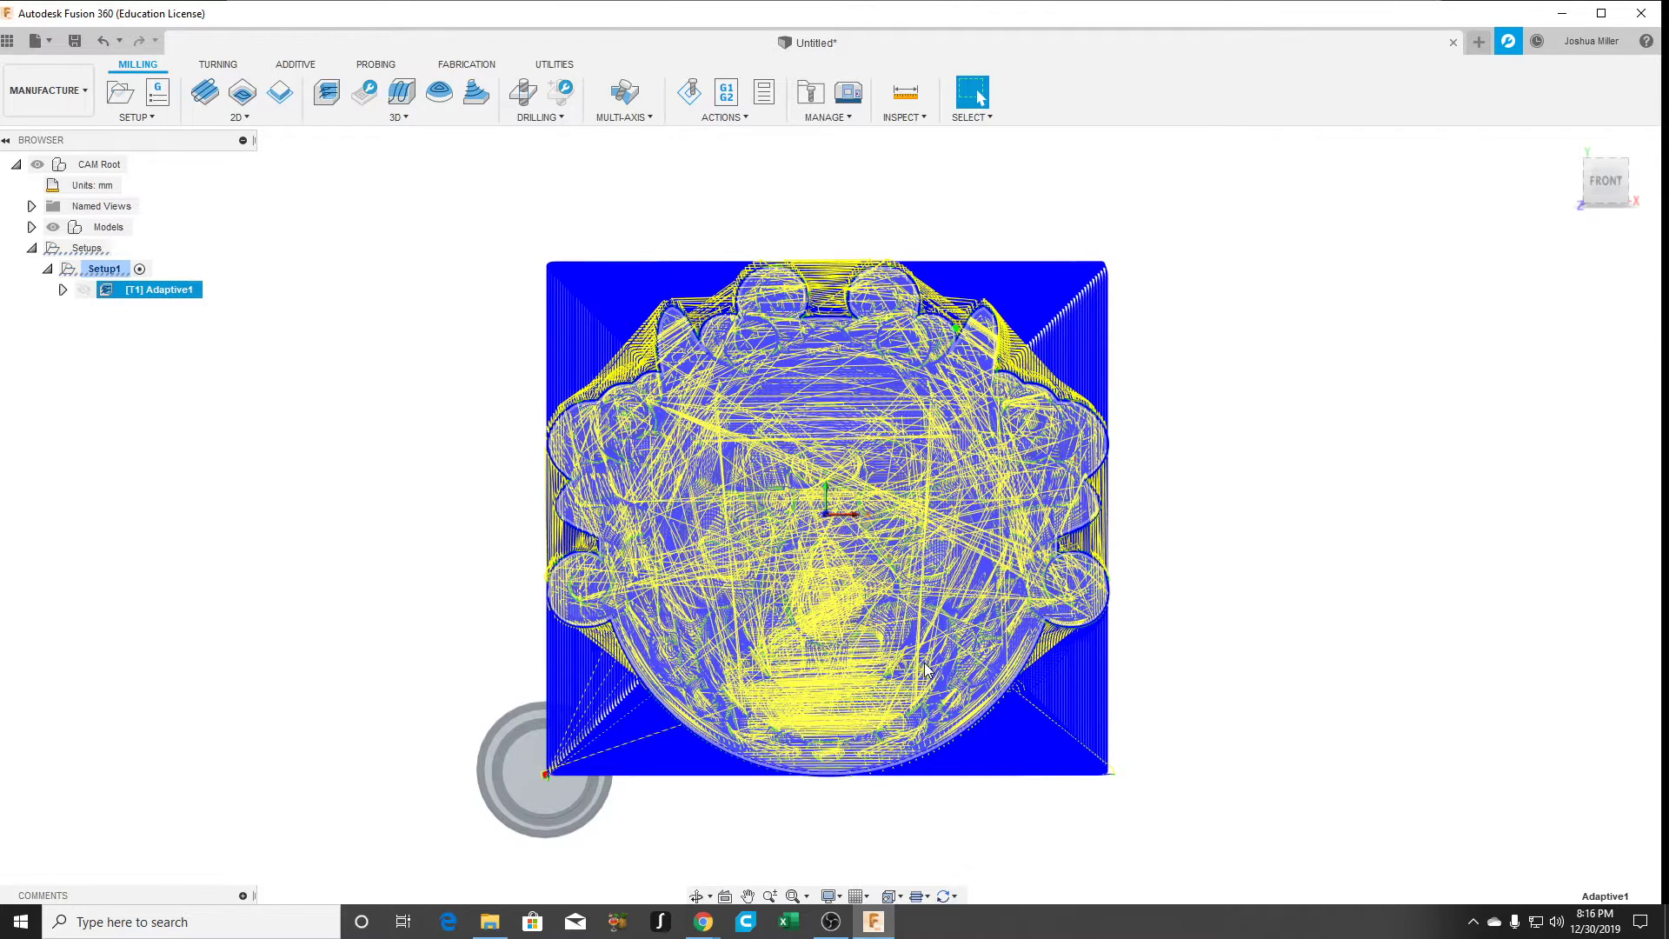
Step: Start post-processing the Adaptive1 operation and open its current post configuration folder
right_click(158, 297)
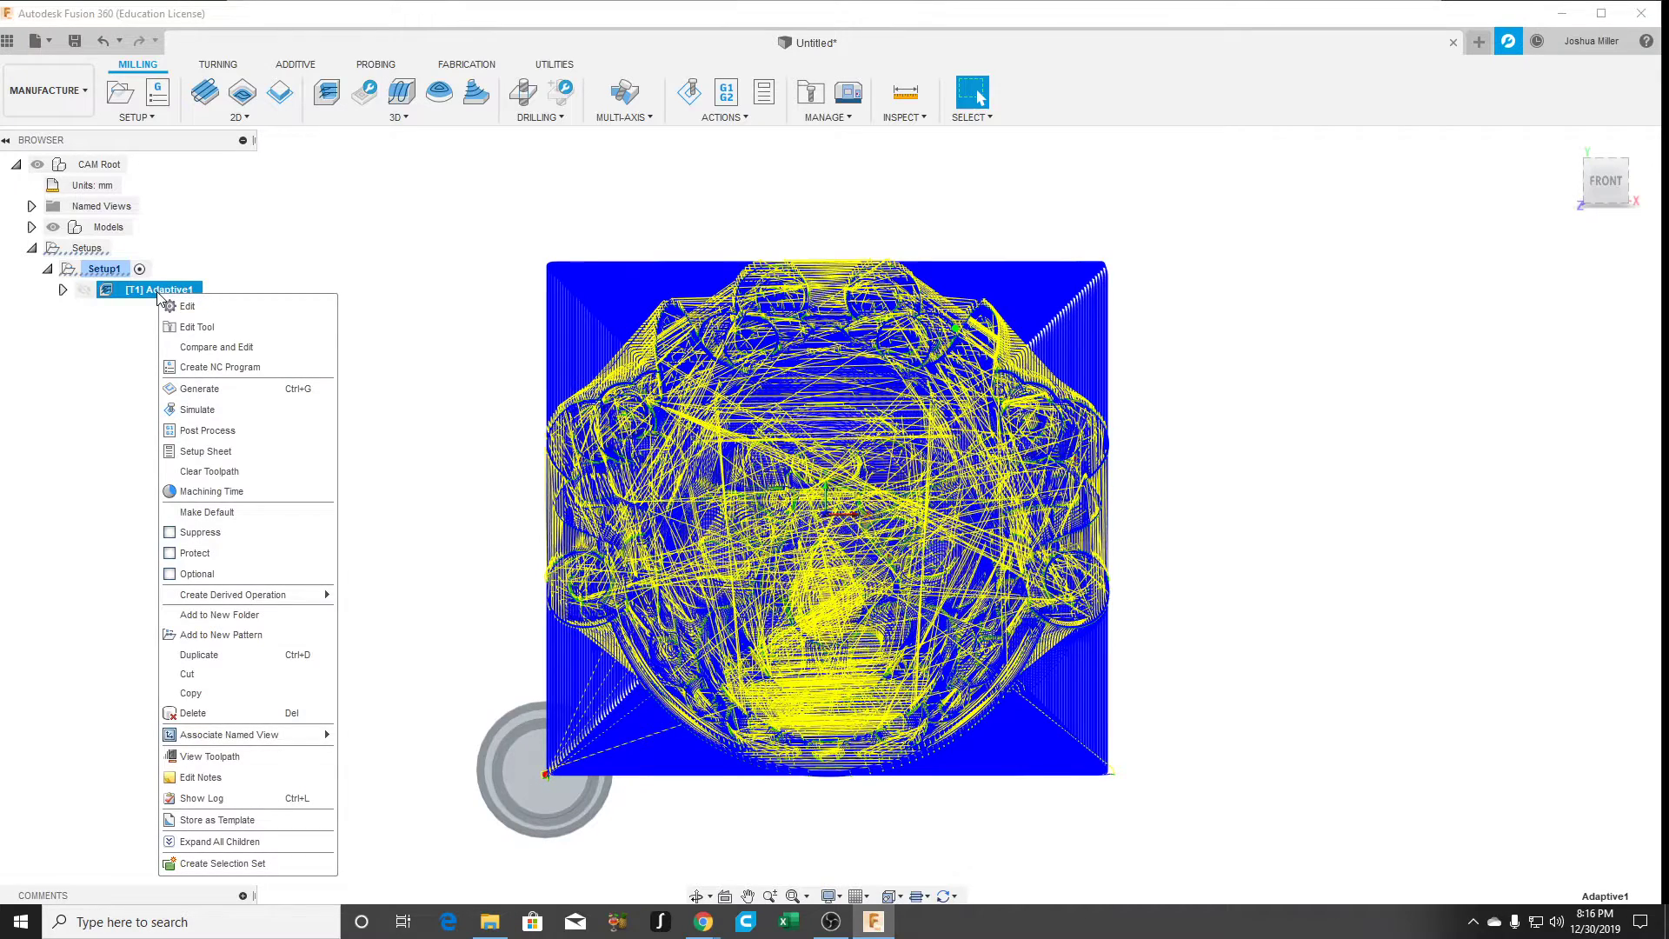
click(211, 432)
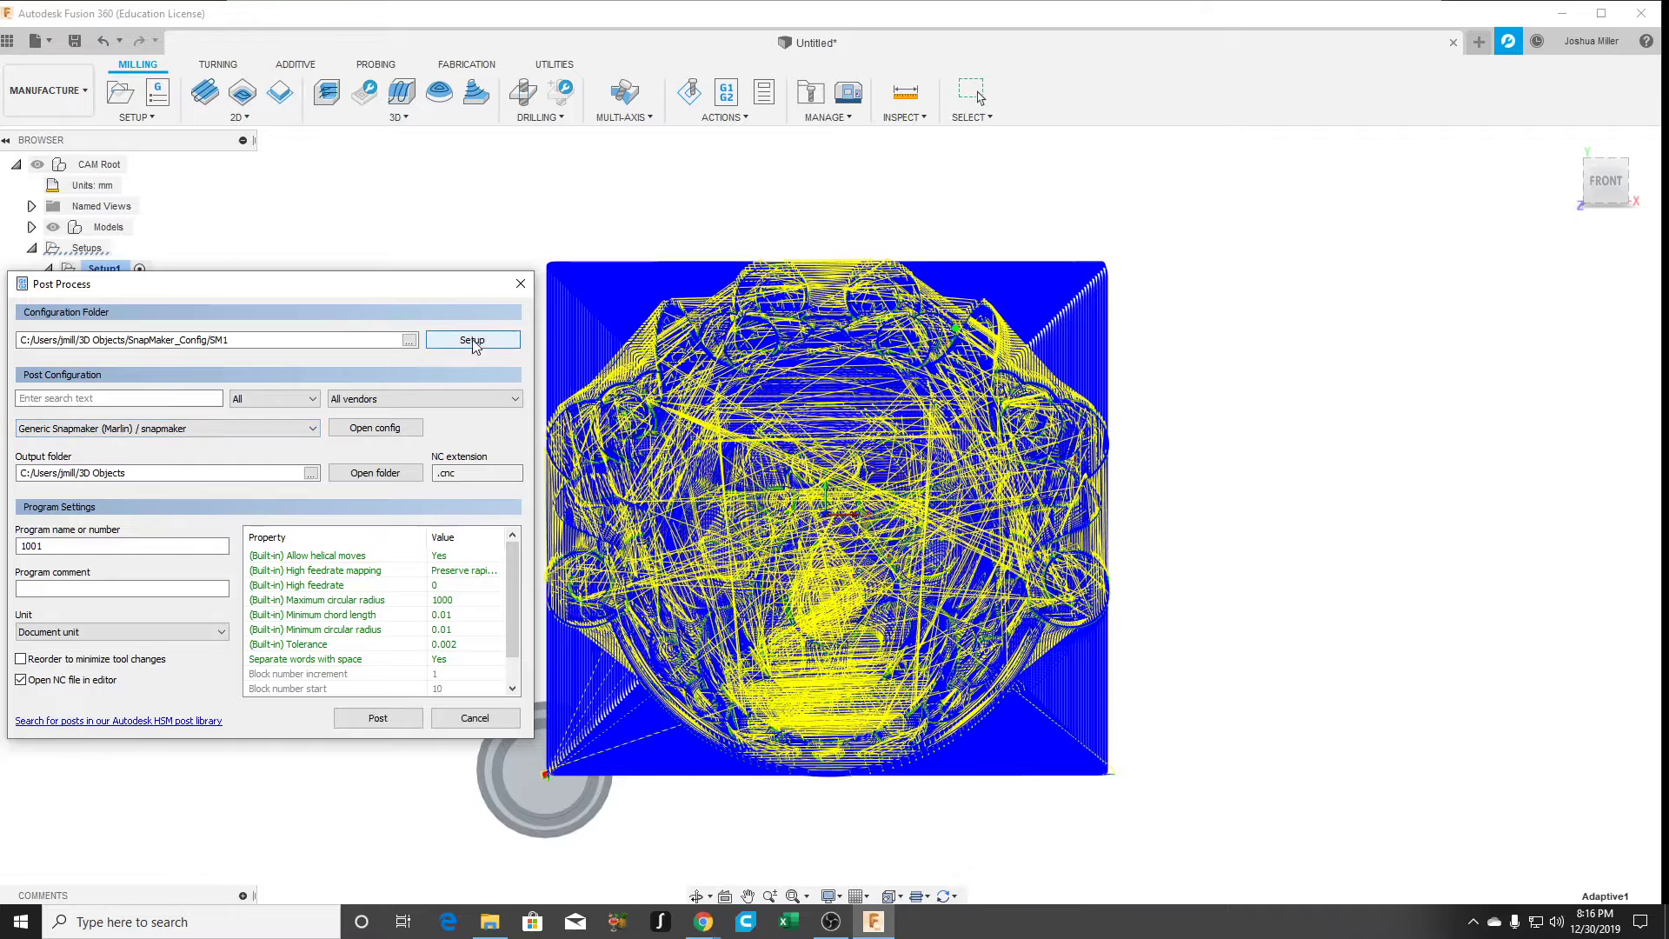
click(470, 342)
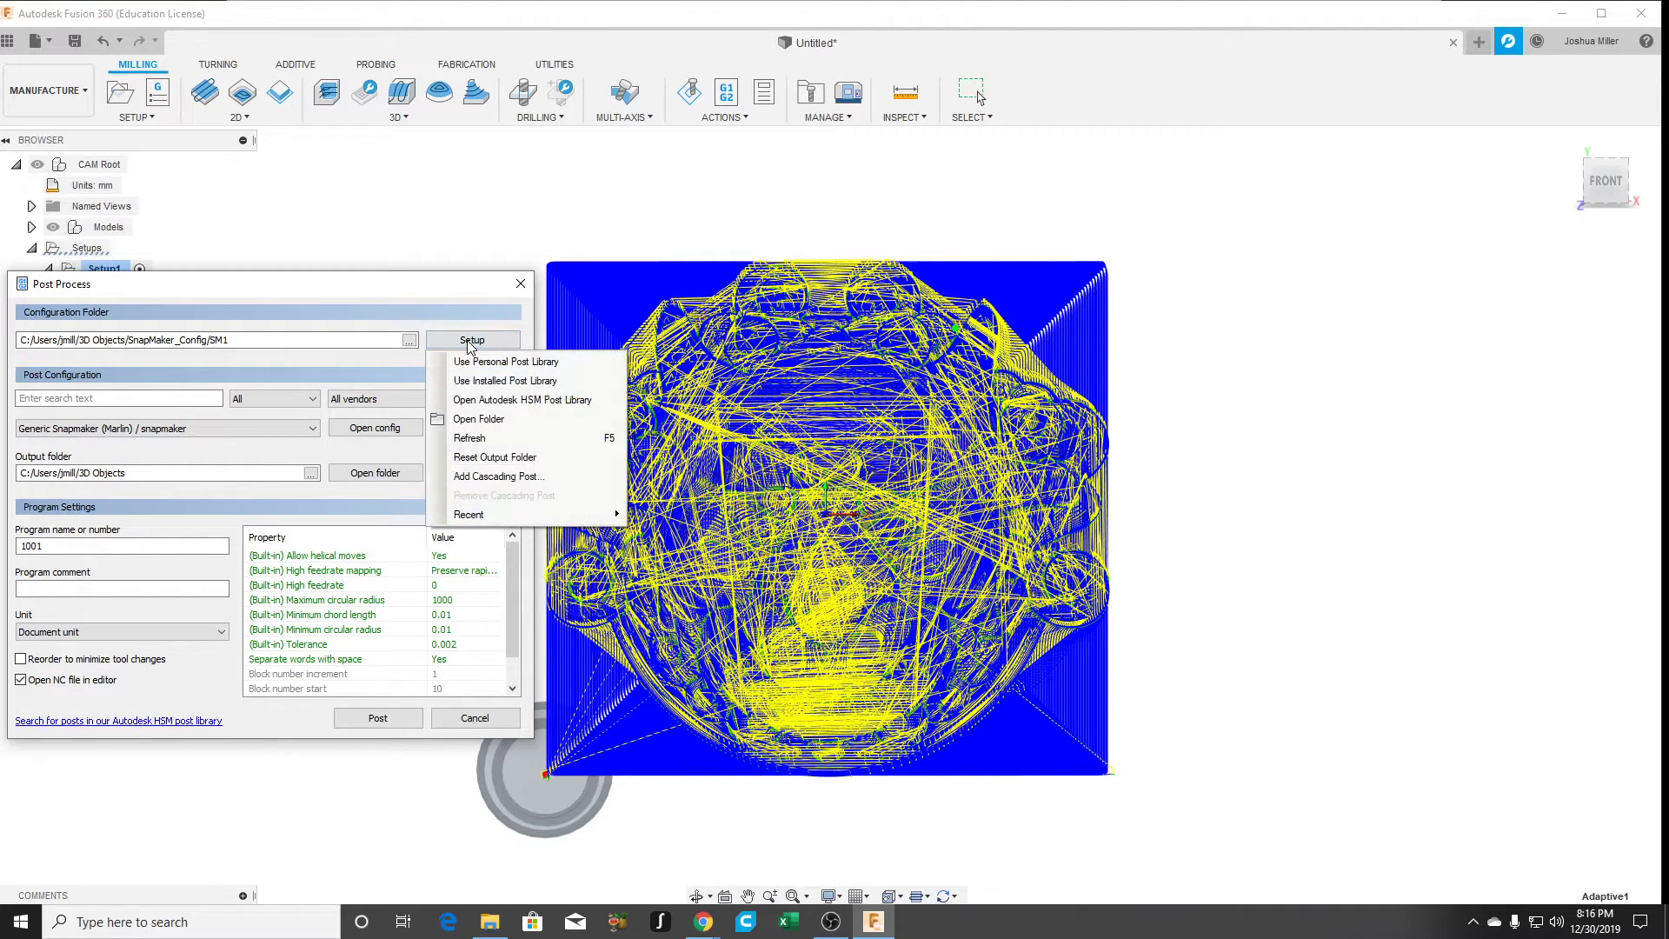
click(479, 425)
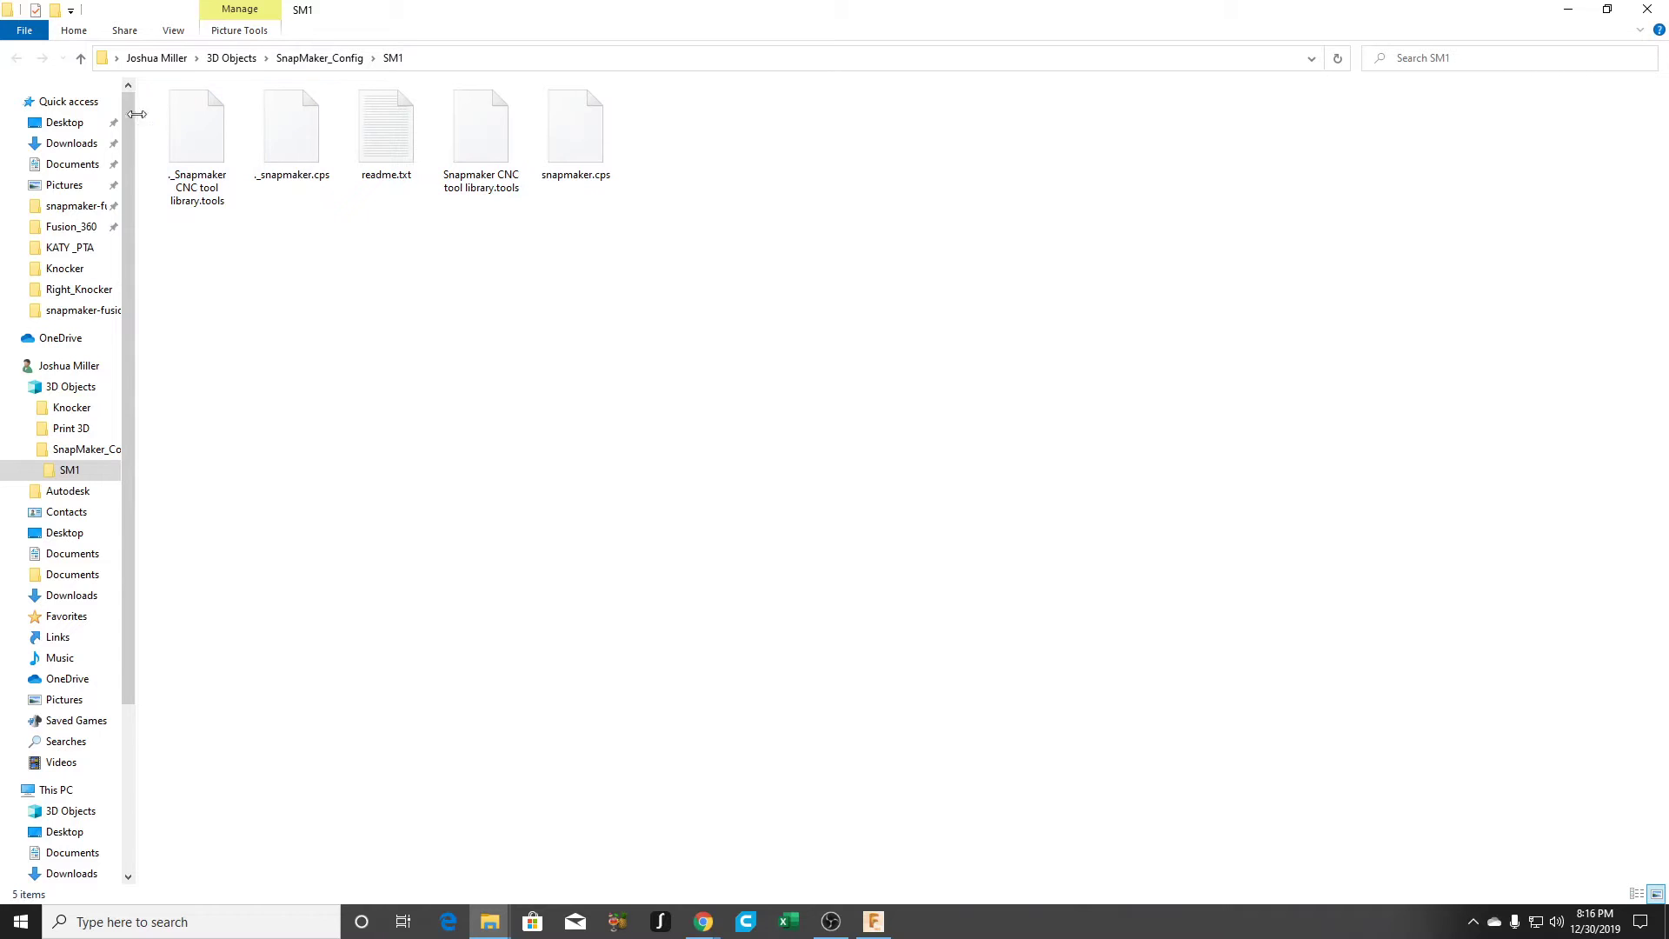
Step: Locate snapmaker.cps in the snapmaker-fusion360-configuration-20180730 folder under Downloads, then move the folder window out of the way
click(72, 144)
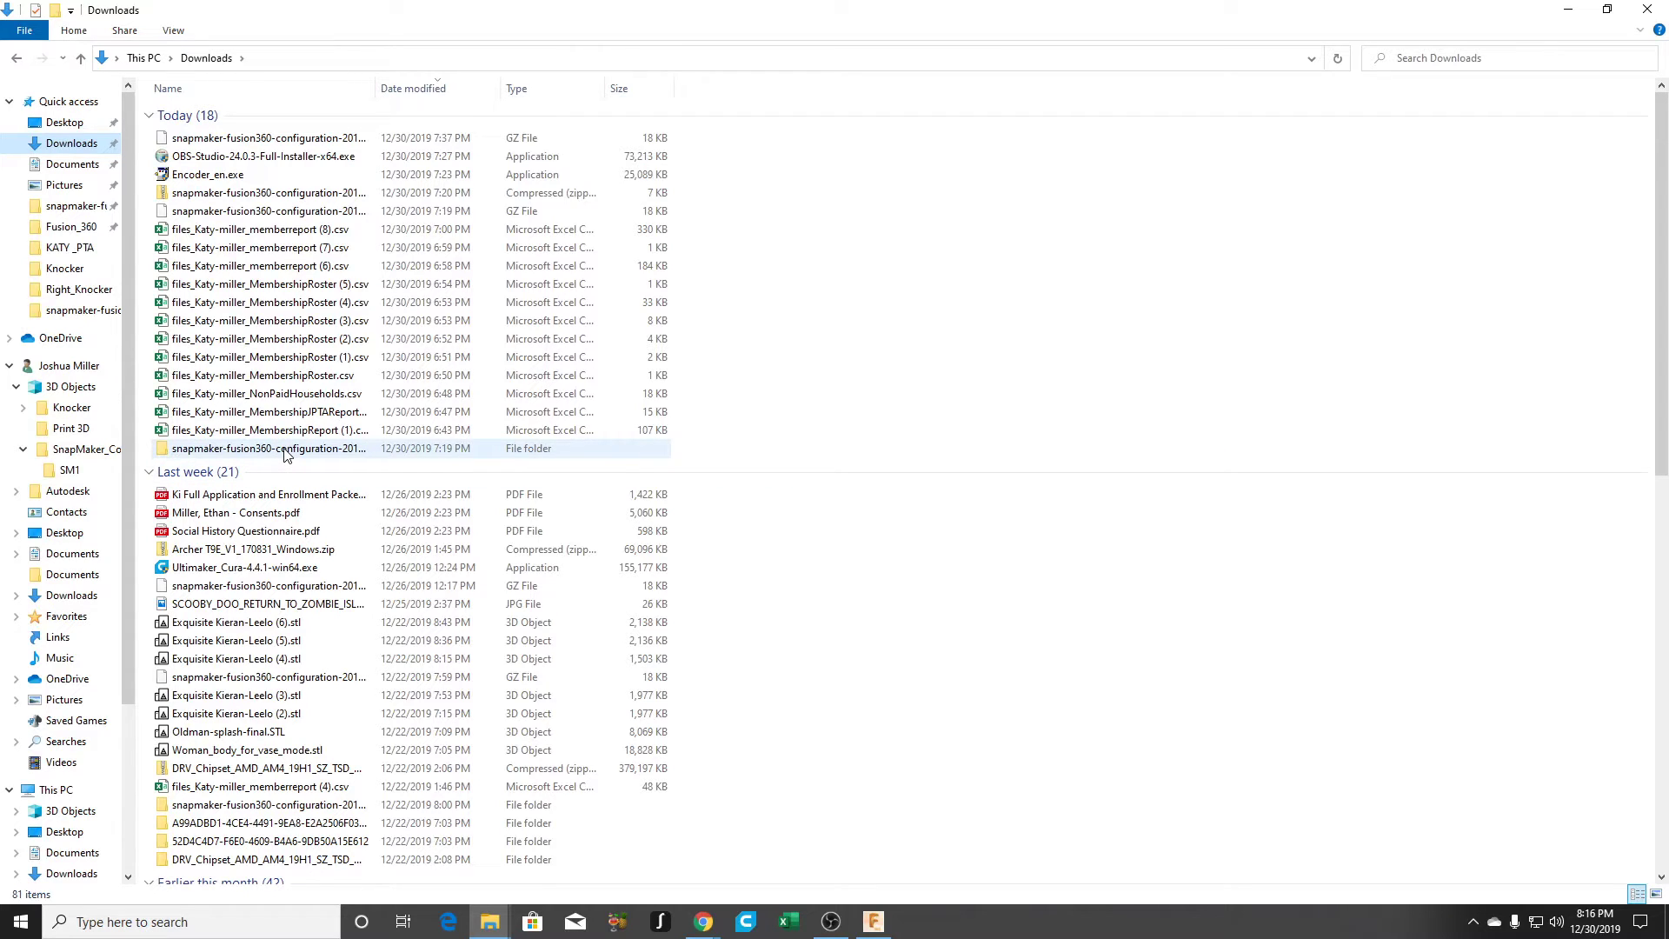
double_click(287, 450)
click(205, 193)
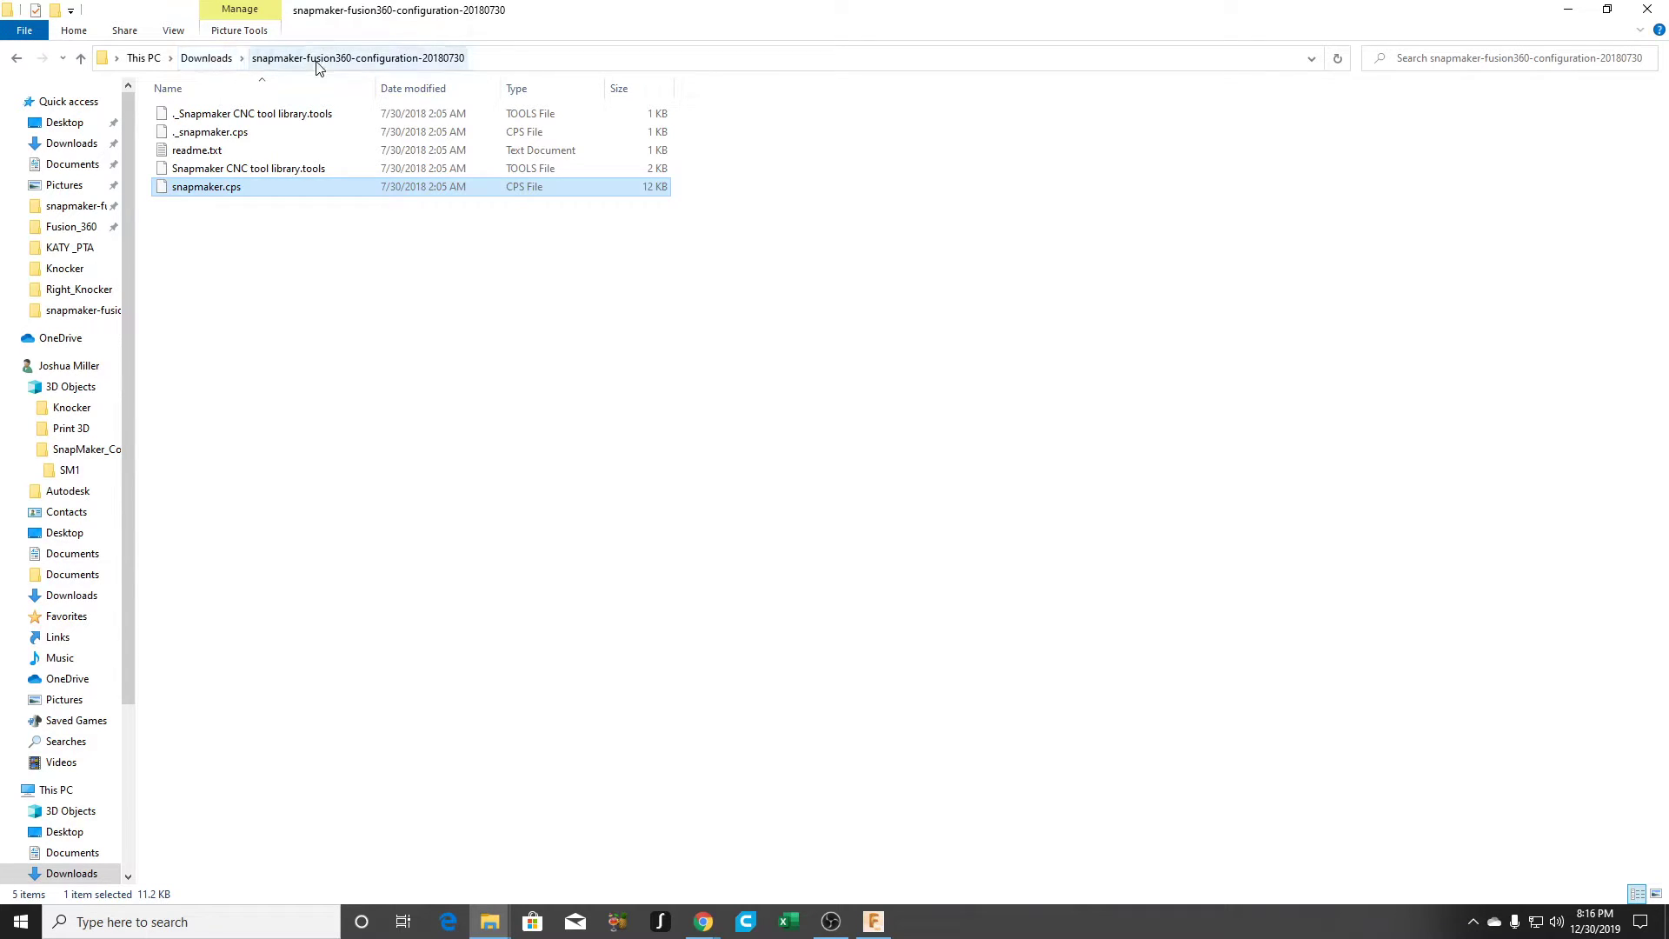
click(213, 58)
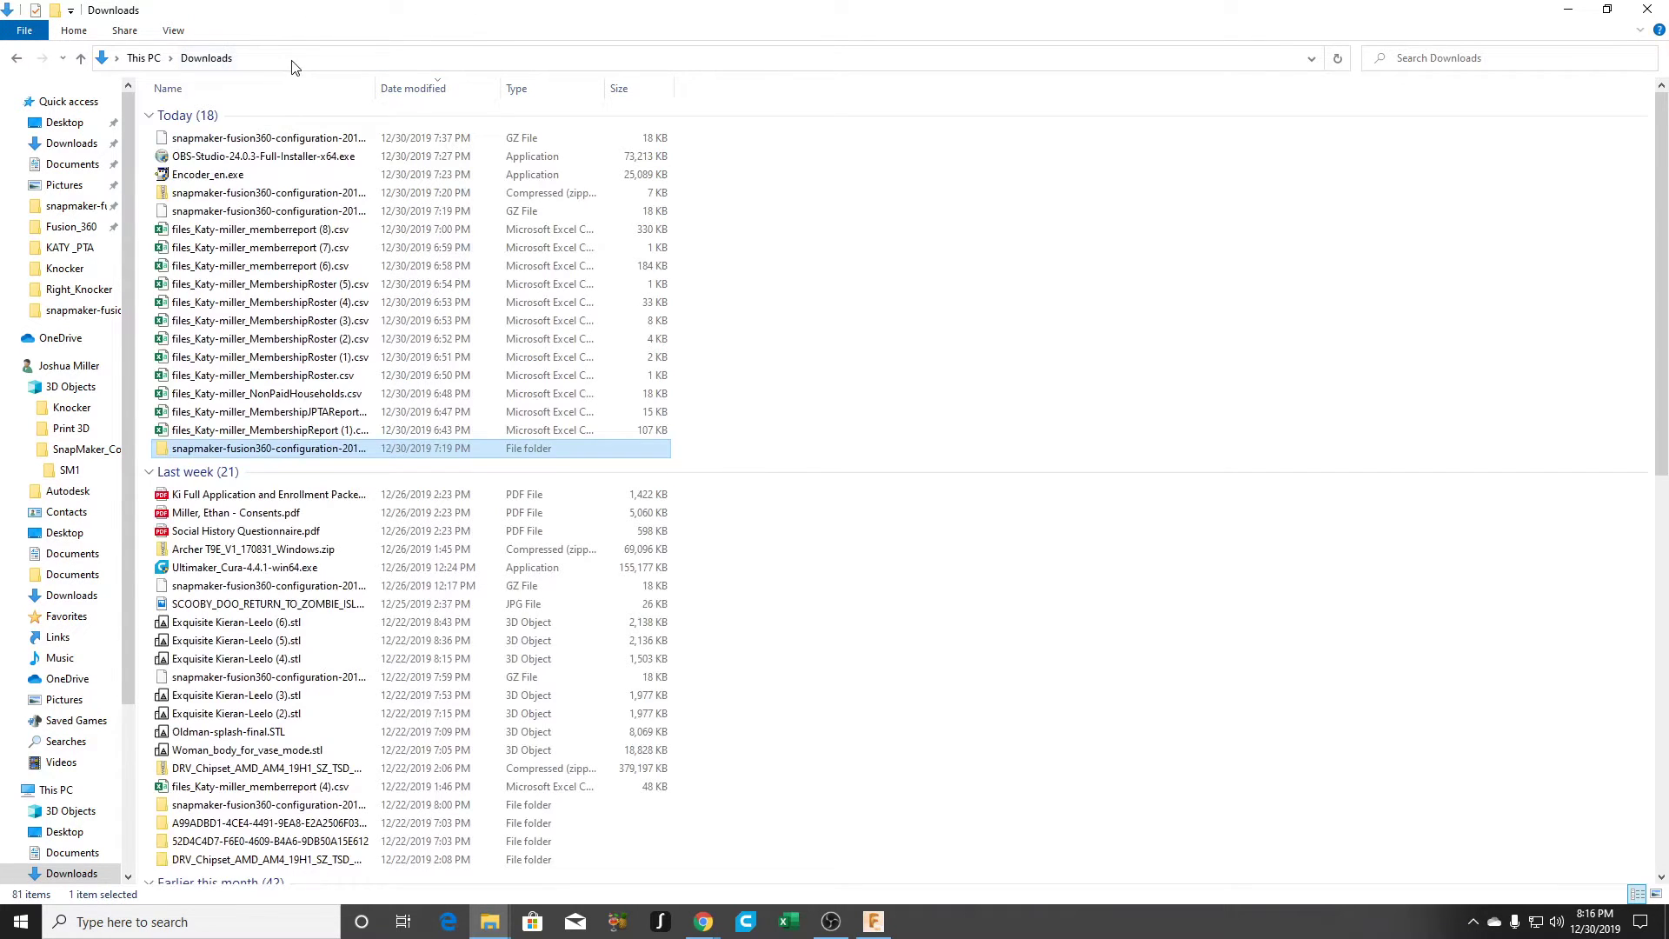
double_click(230, 449)
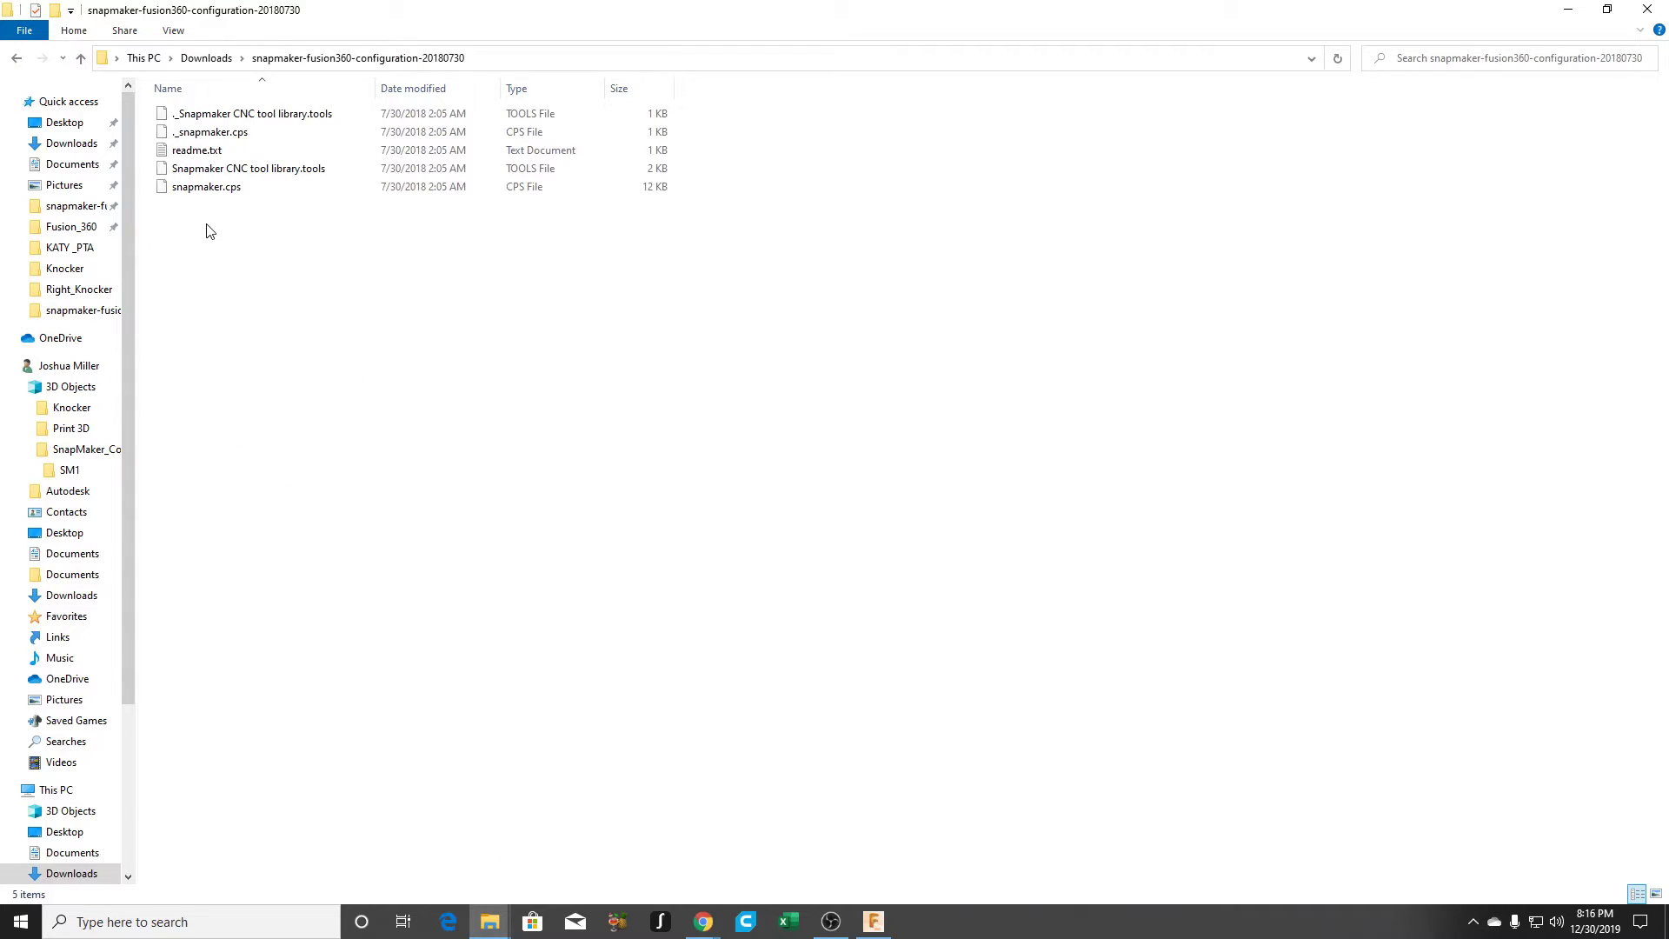
click(212, 188)
double_click(211, 188)
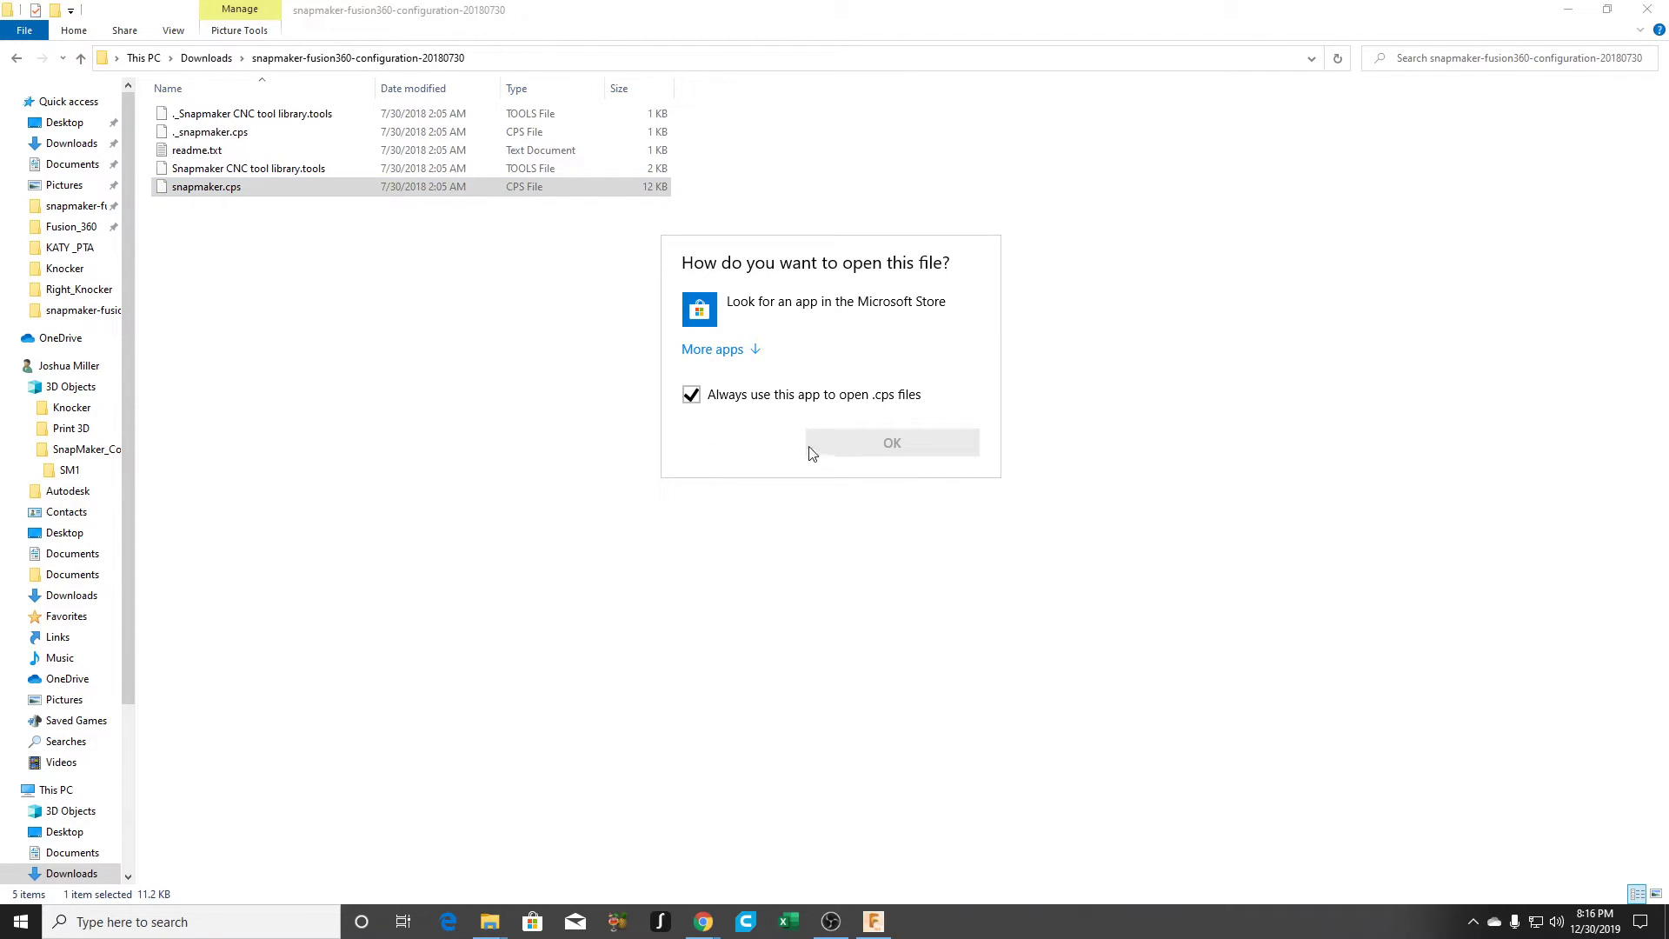
key(Escape)
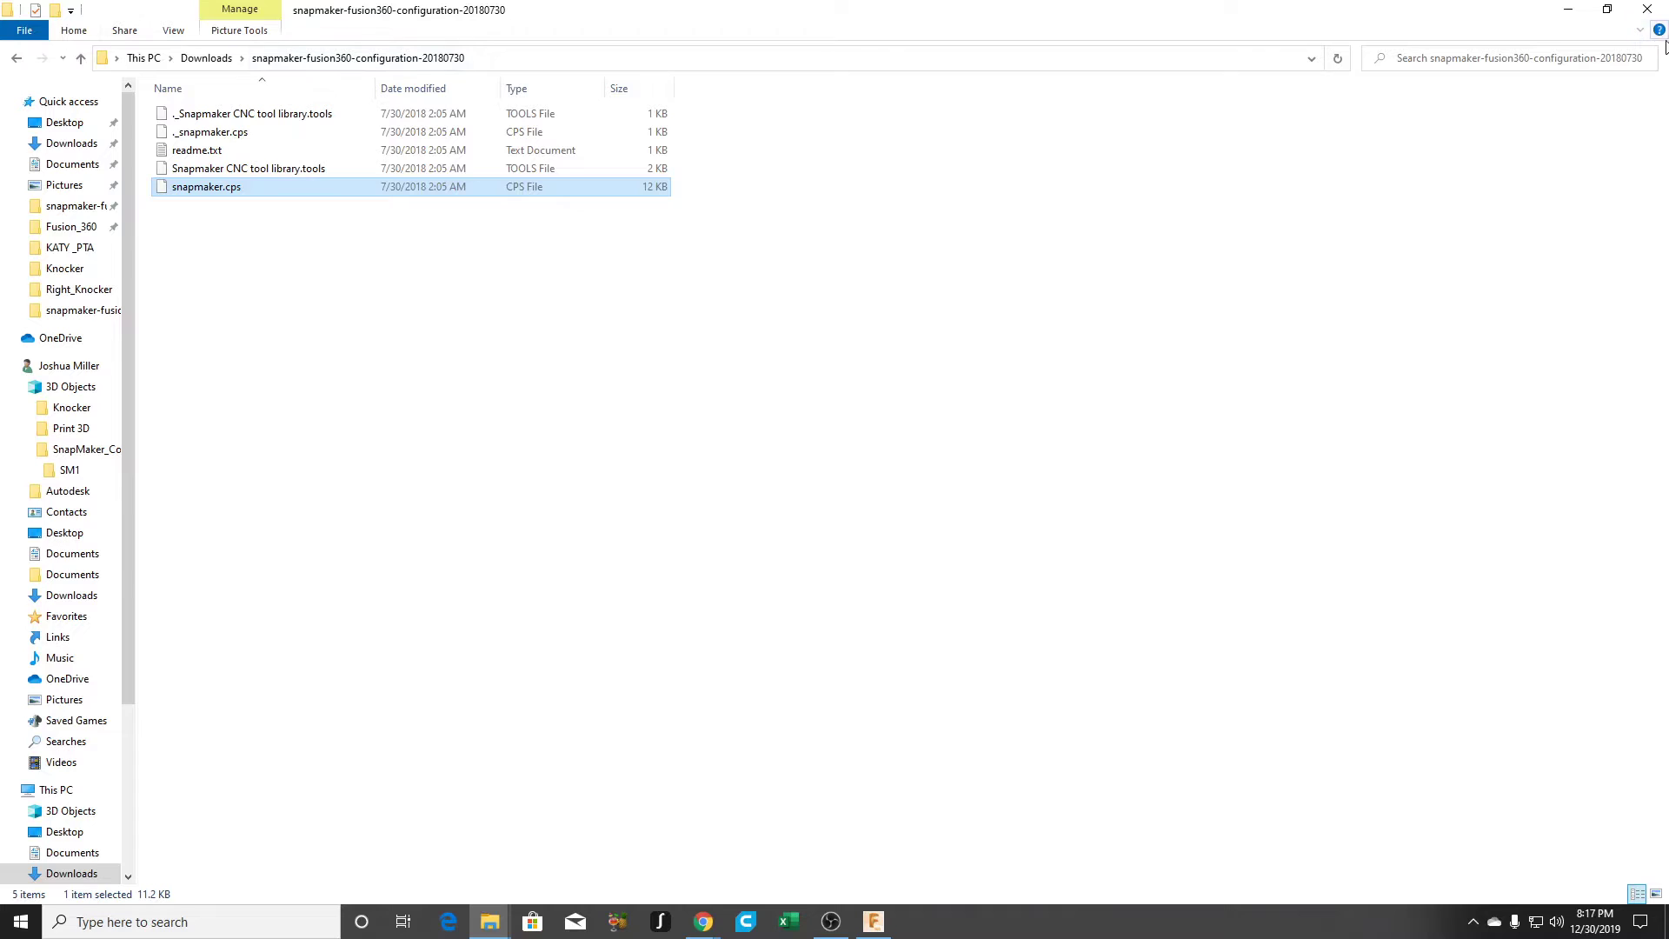
click(1607, 9)
drag(877, 326, 0, 296)
Step: Set the post processor configuration folder to snapmaker-fusion360-configuration-20180730 in Downloads
click(444, 346)
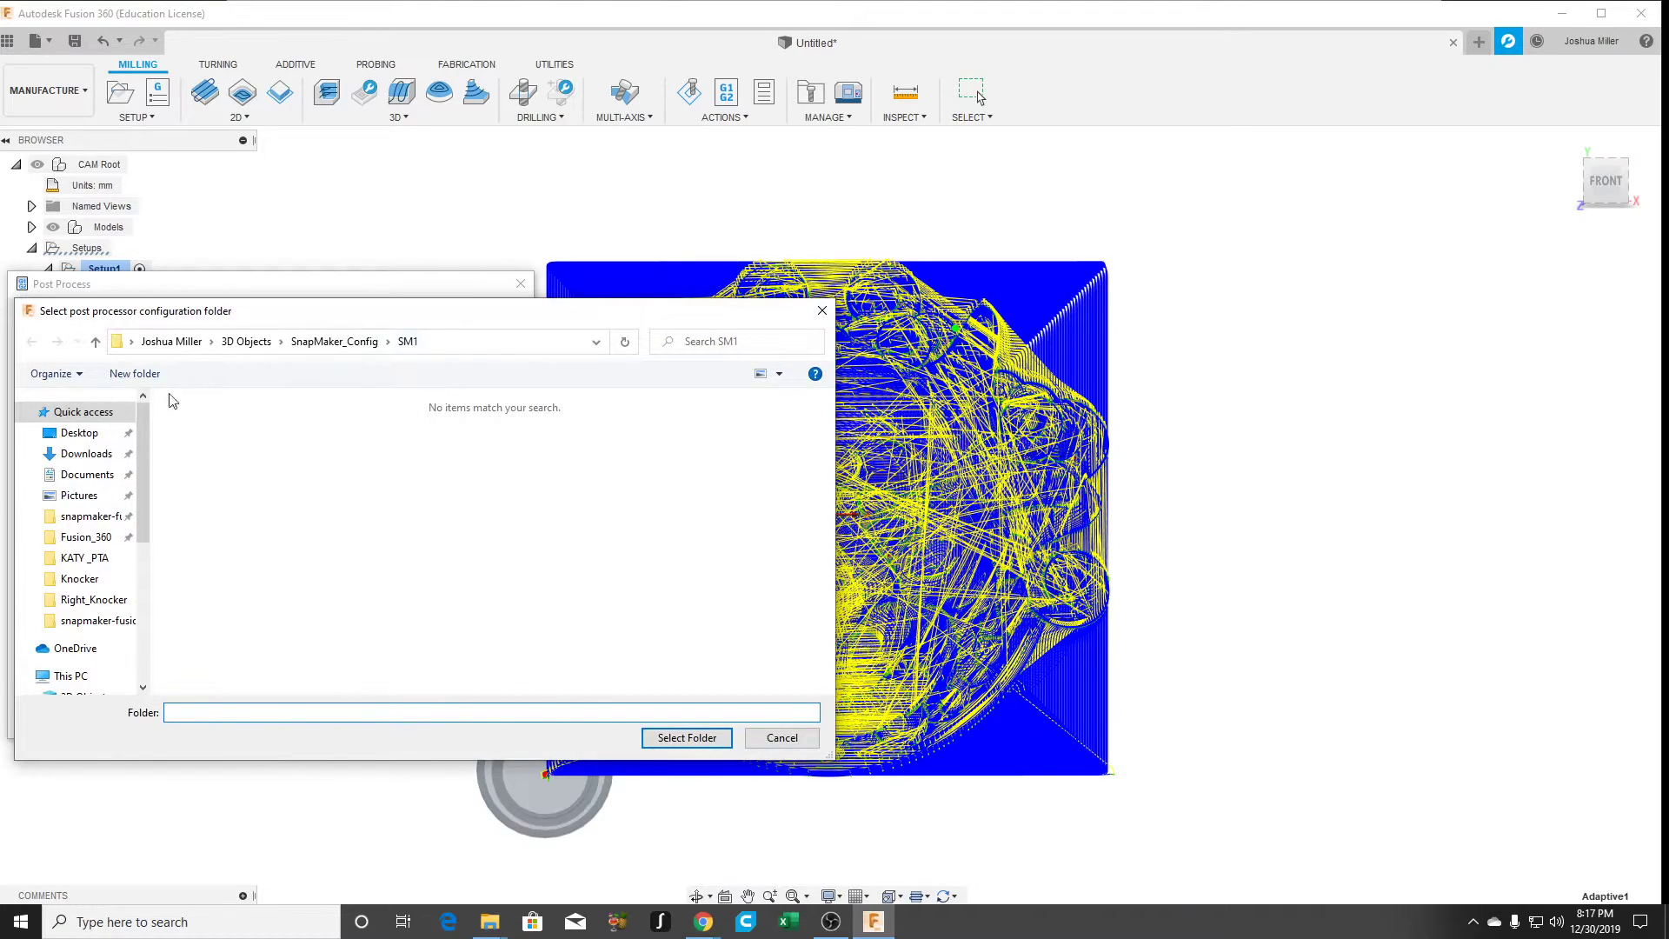
click(82, 458)
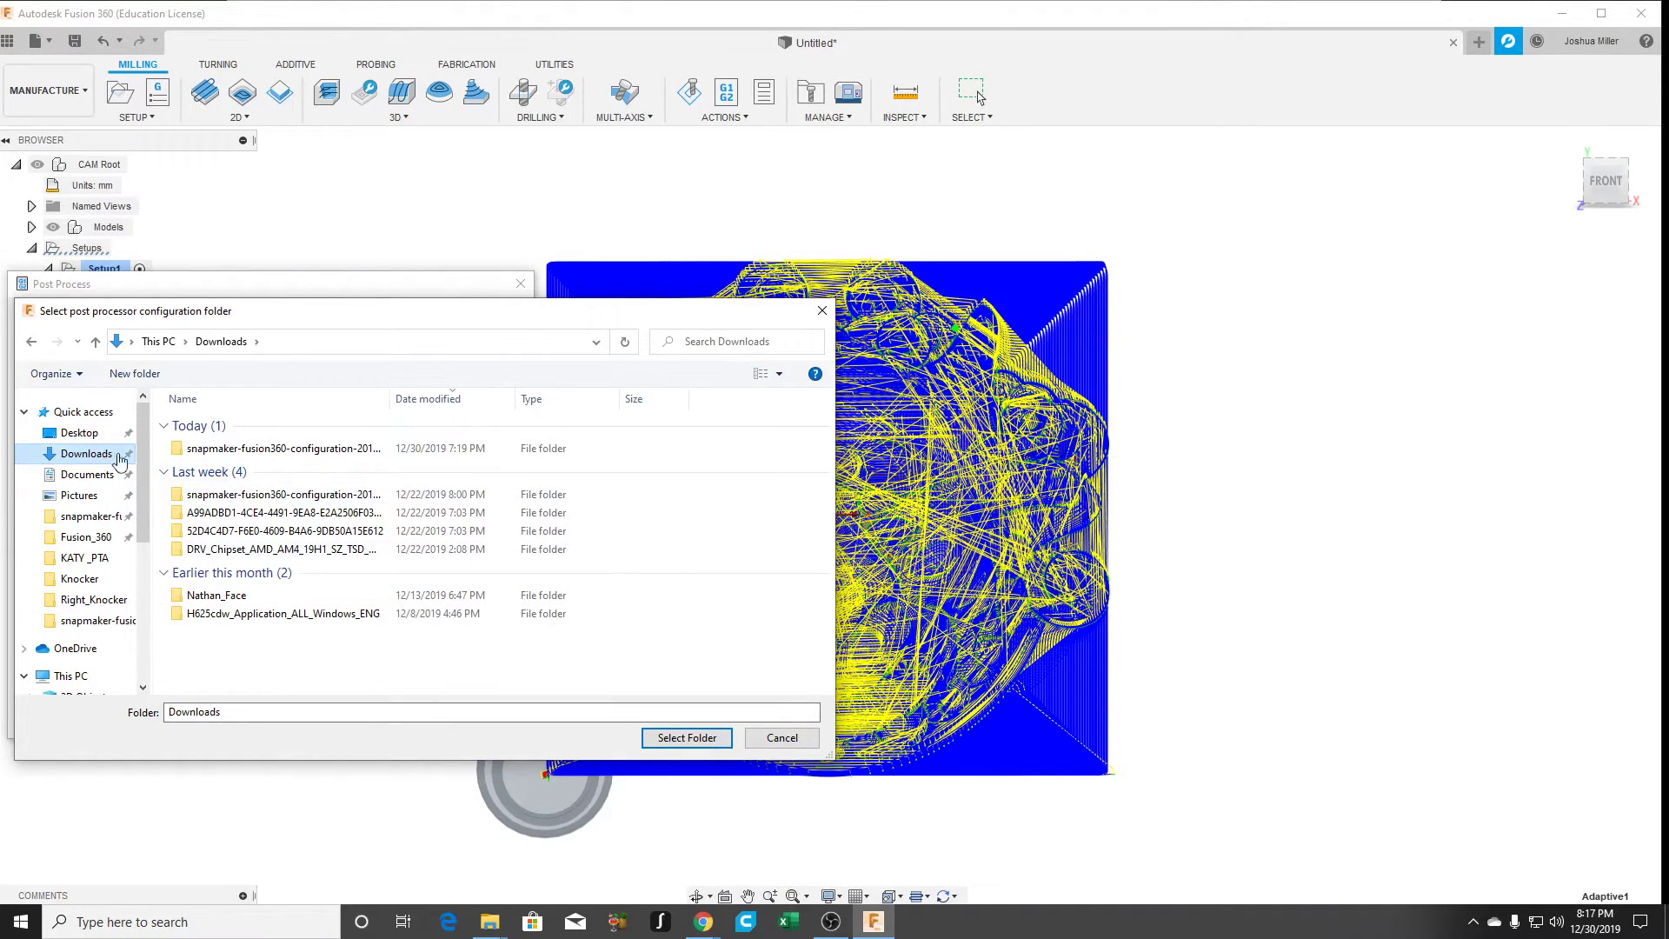
click(278, 449)
click(675, 738)
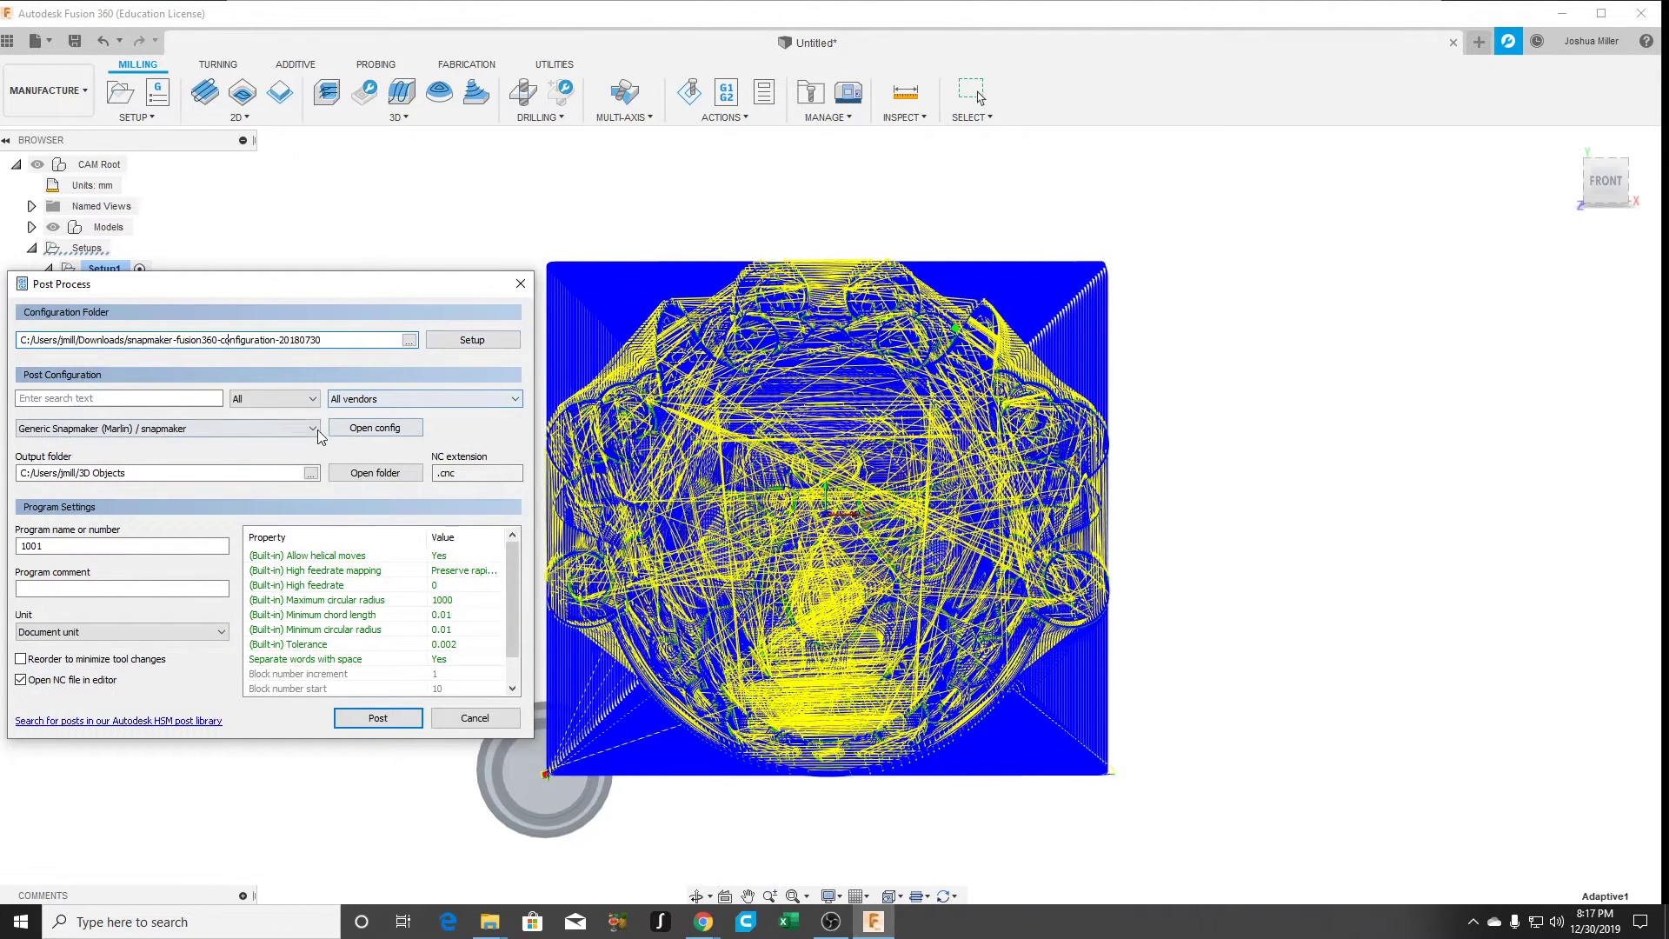
Step: Choose the Generic Snapmaker (Marlin) / snapmaker post configuration and look through its property list
click(209, 429)
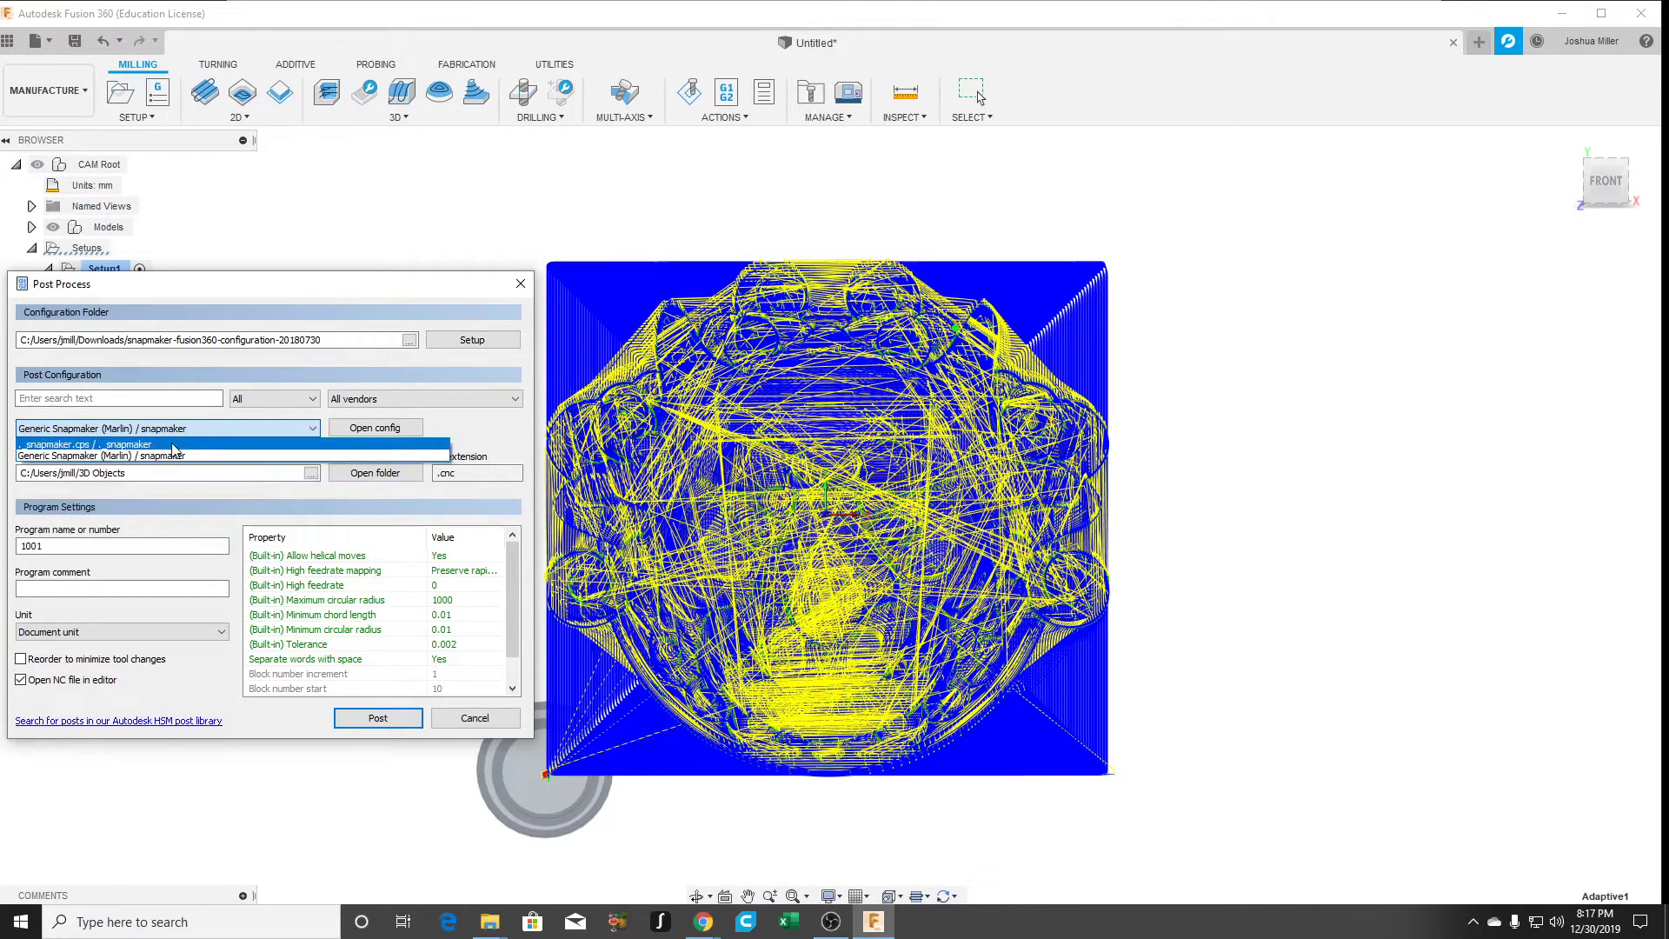
click(208, 444)
click(154, 428)
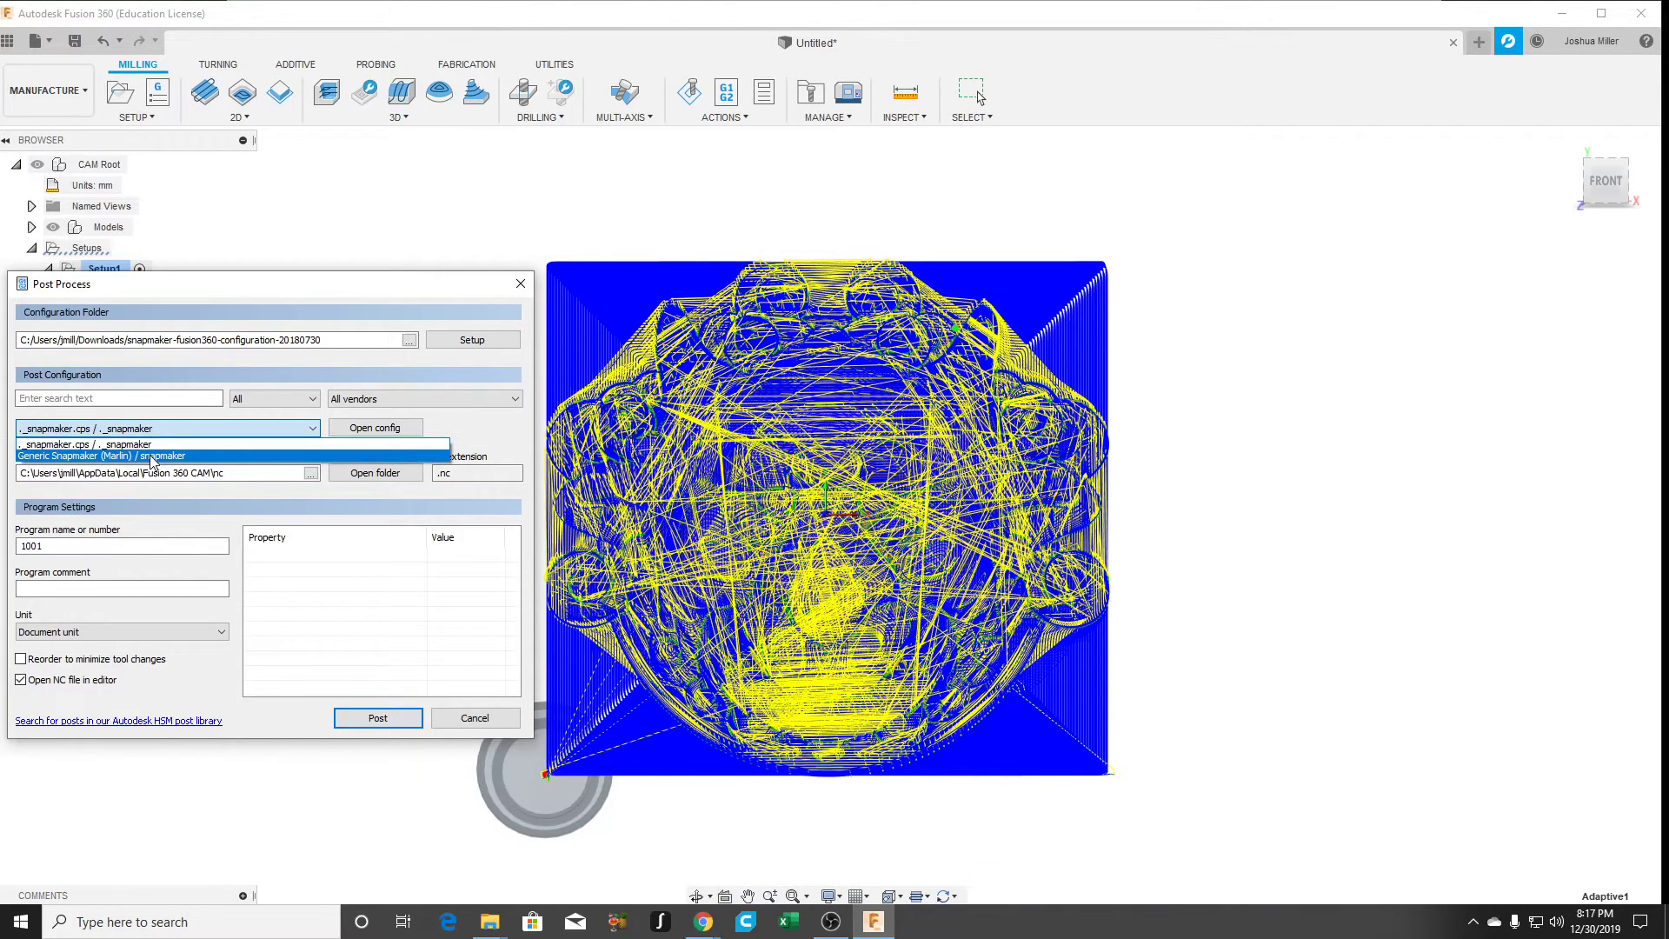
click(151, 457)
drag(515, 556, 513, 656)
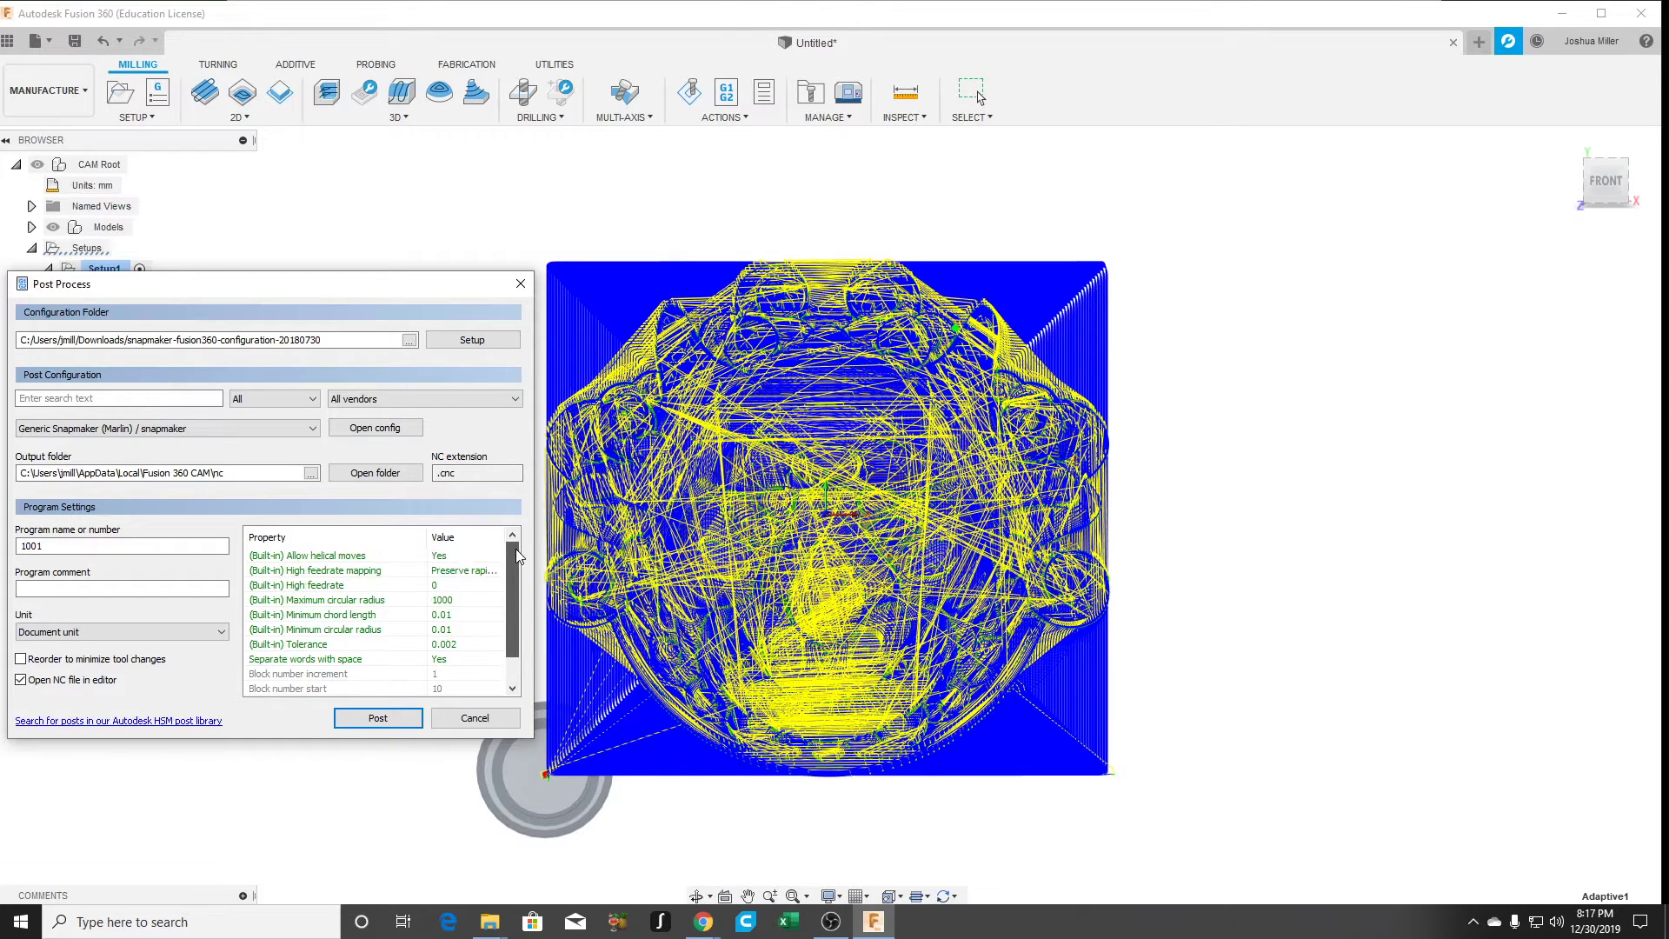
scroll(512, 564, up, 1)
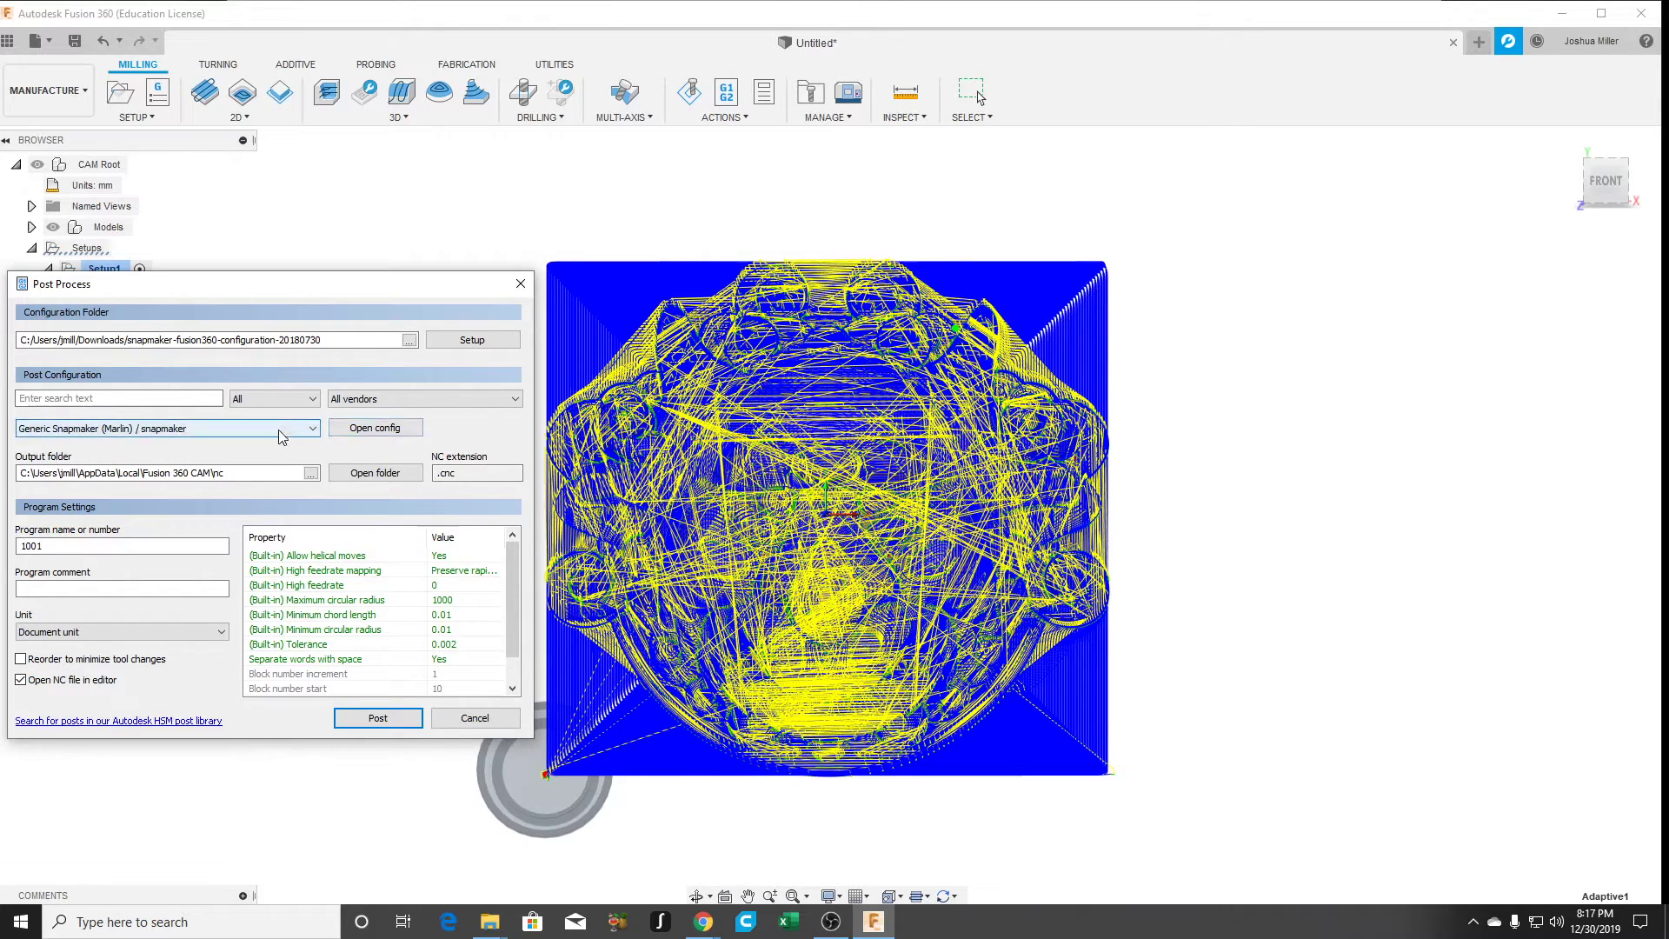
click(119, 431)
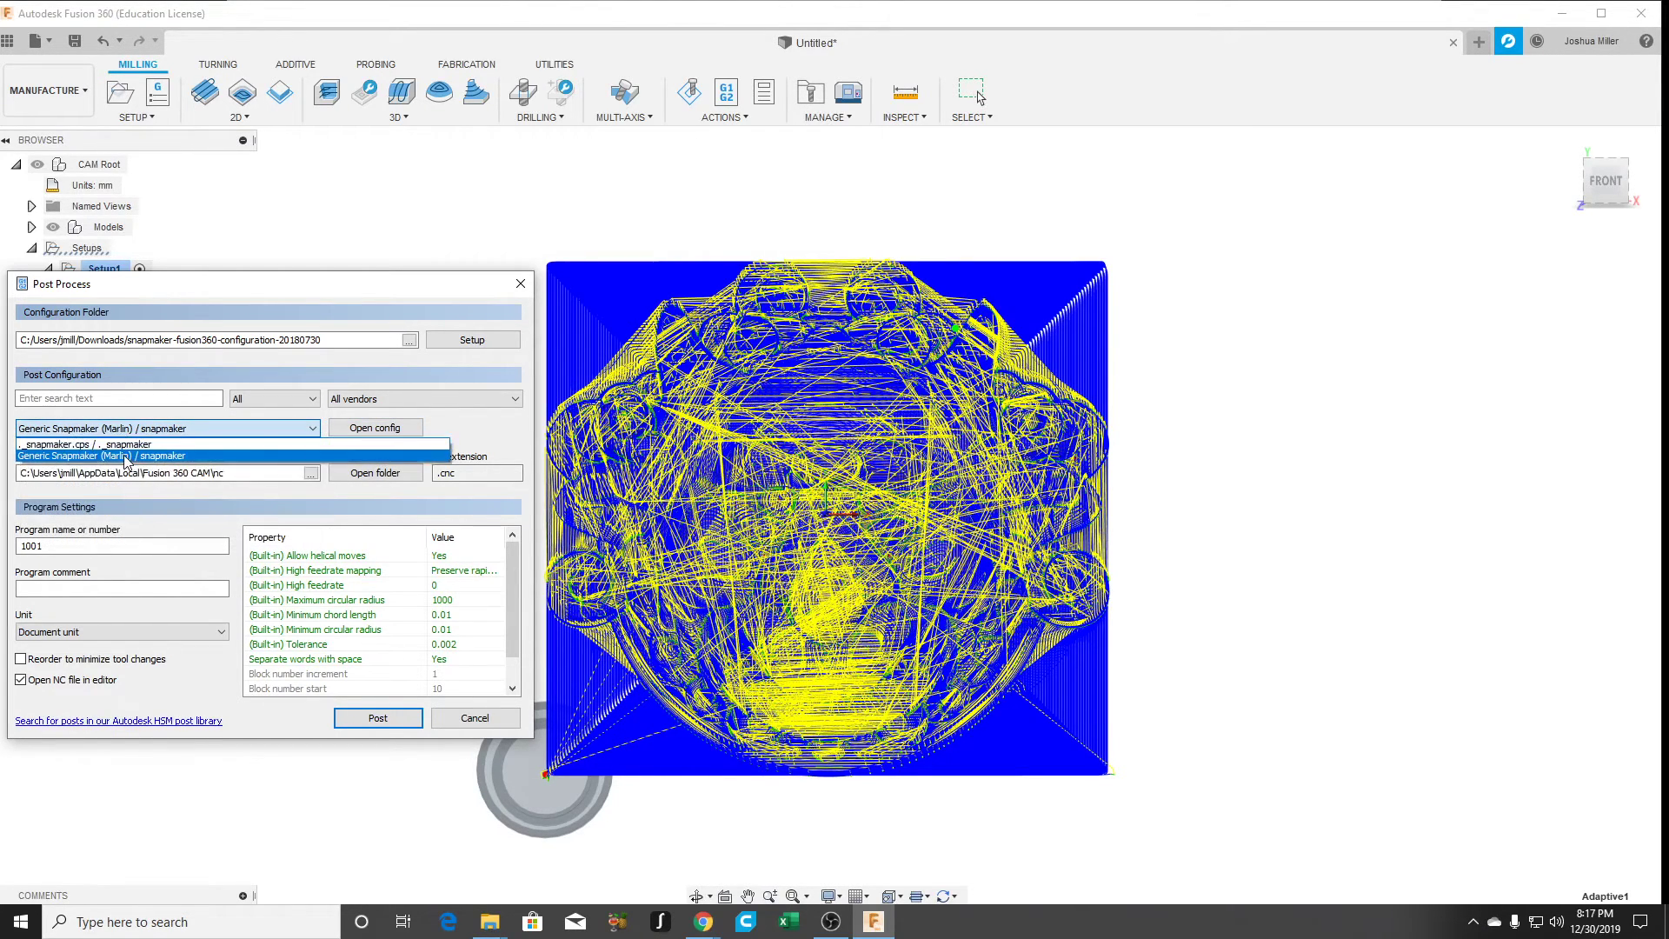
click(105, 451)
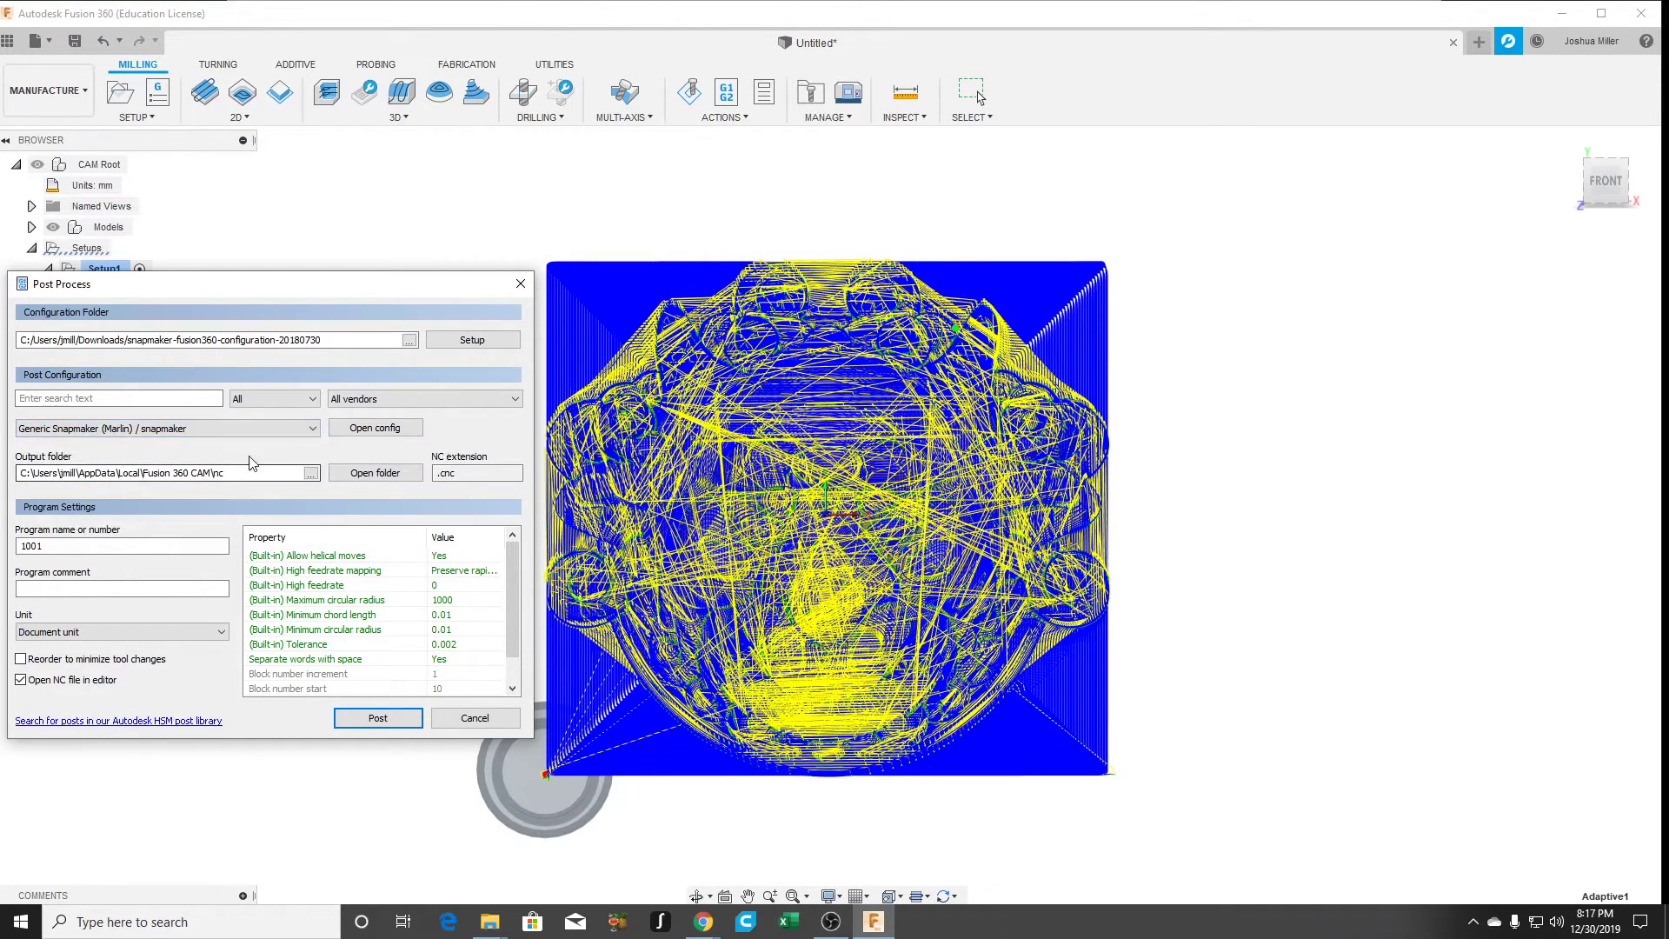
Step: Set the post processor output folder to snapmaker-fusion360-configuration-20180730 in Downloads
click(364, 475)
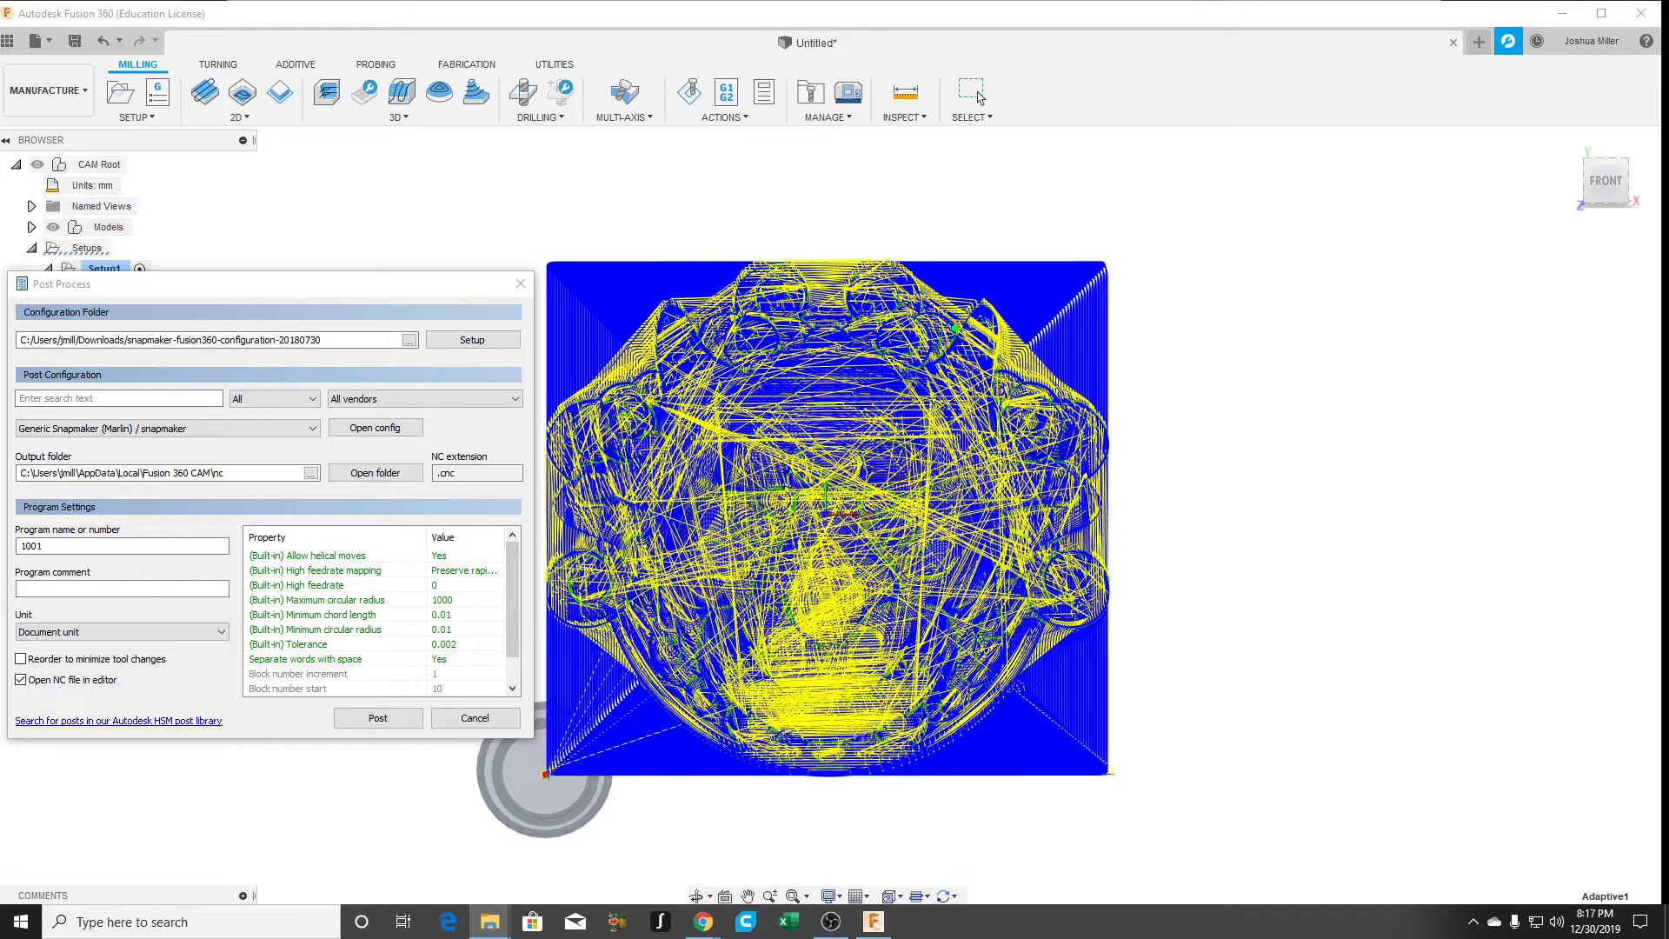
click(310, 473)
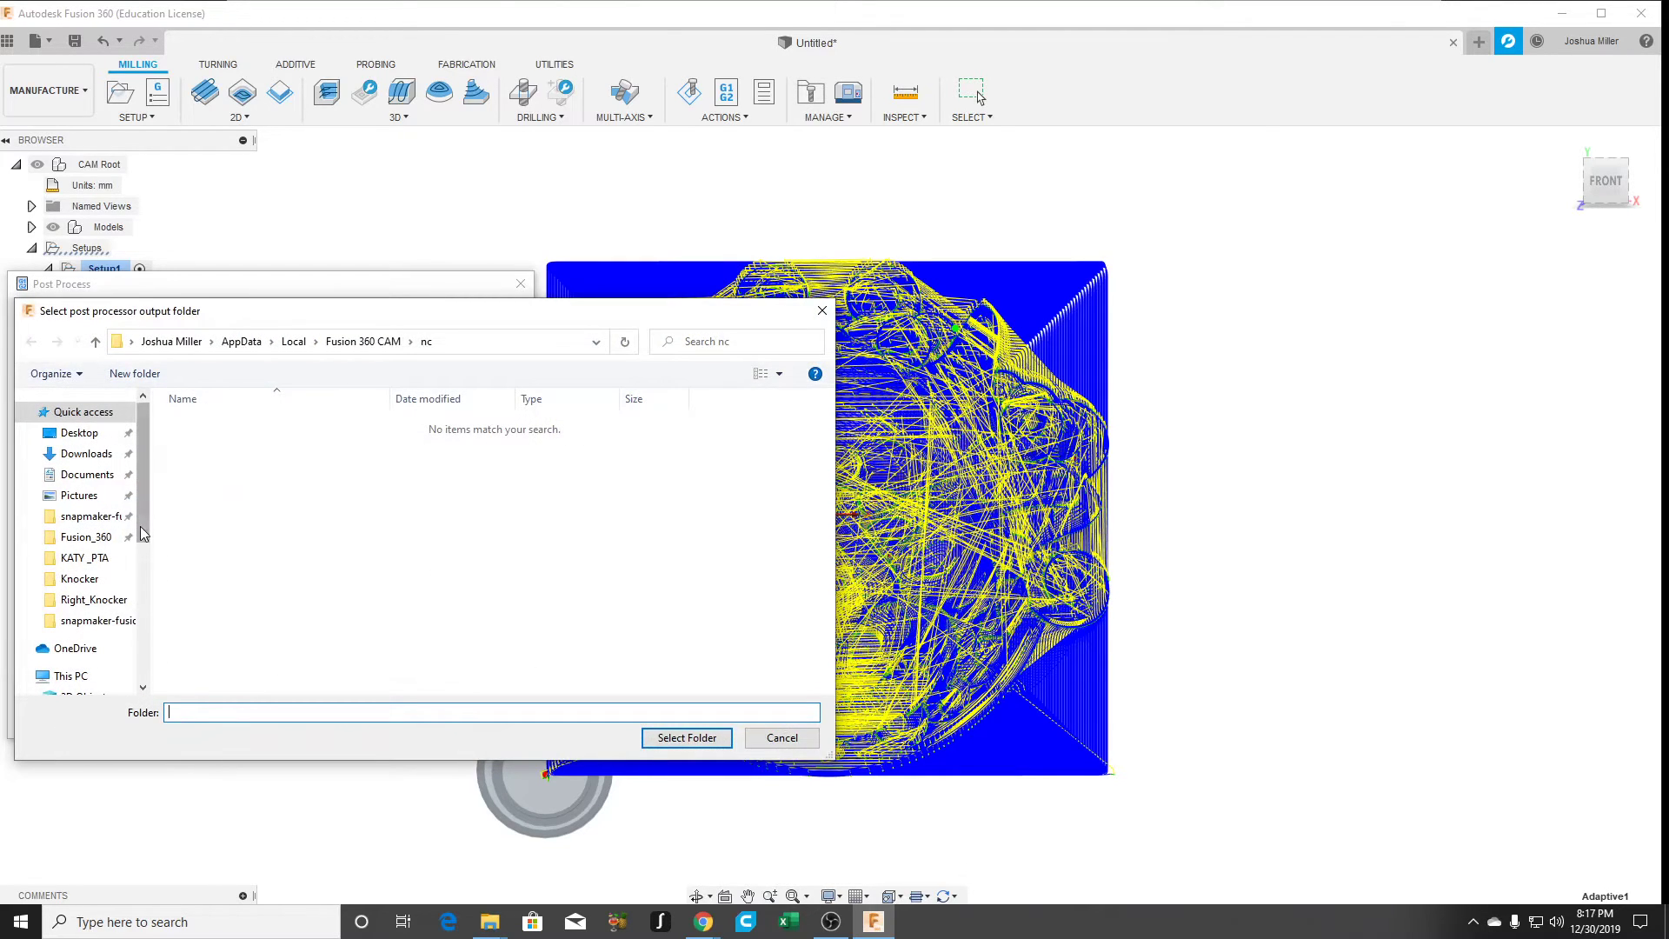
click(78, 454)
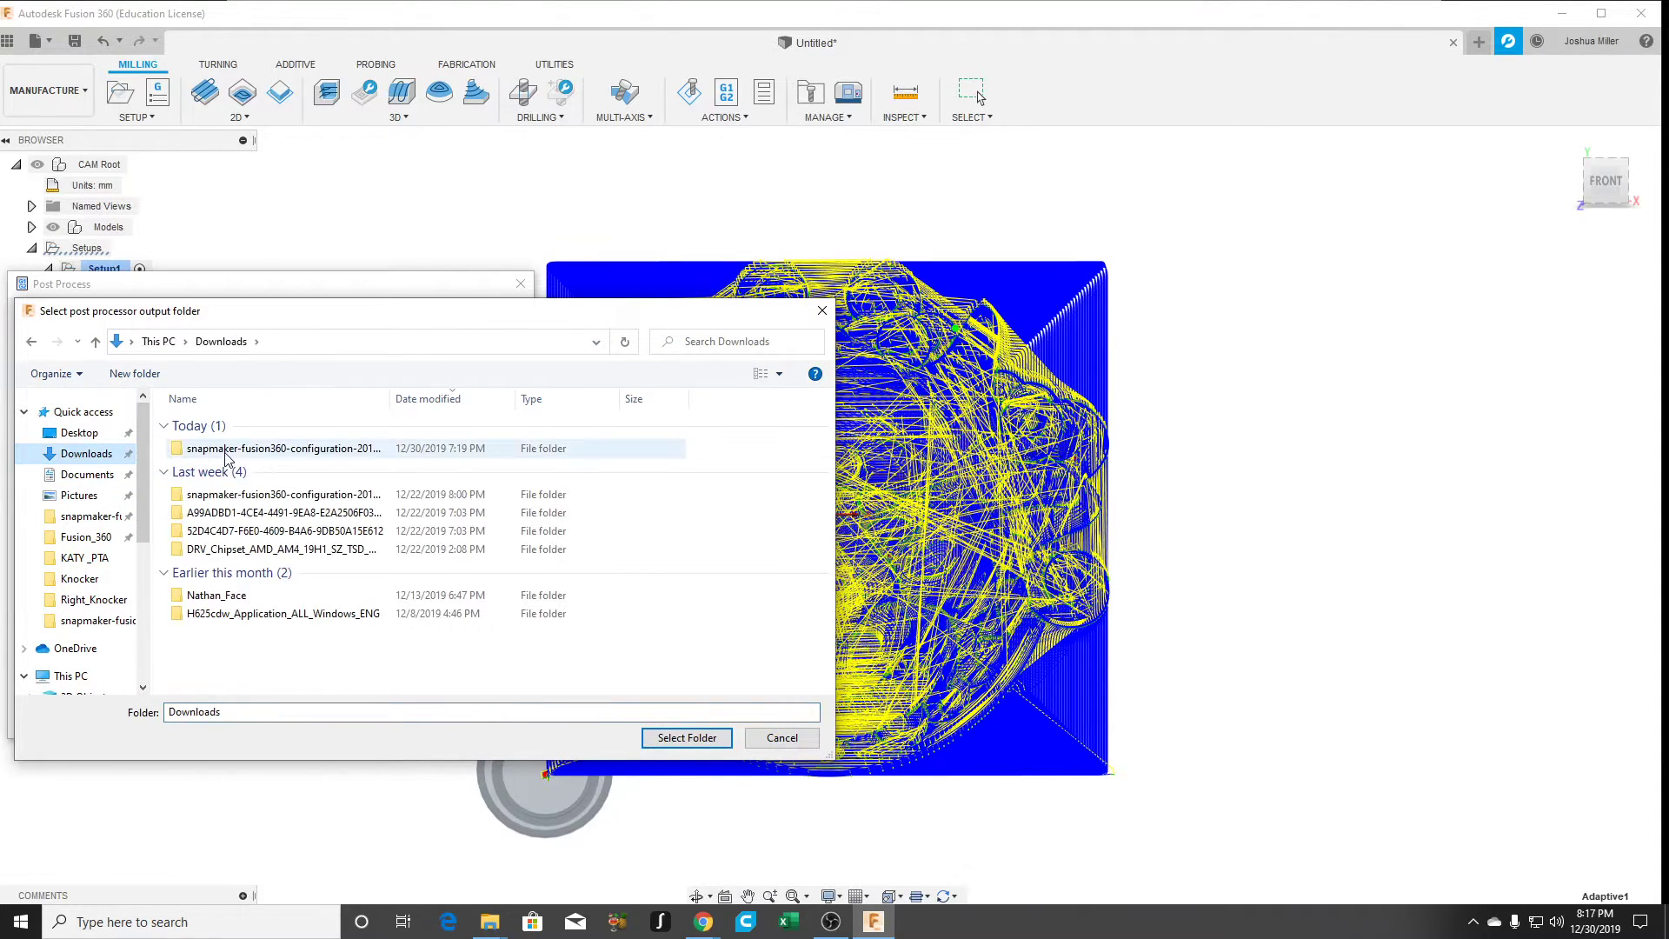
click(365, 448)
drag(391, 398, 458, 399)
click(678, 738)
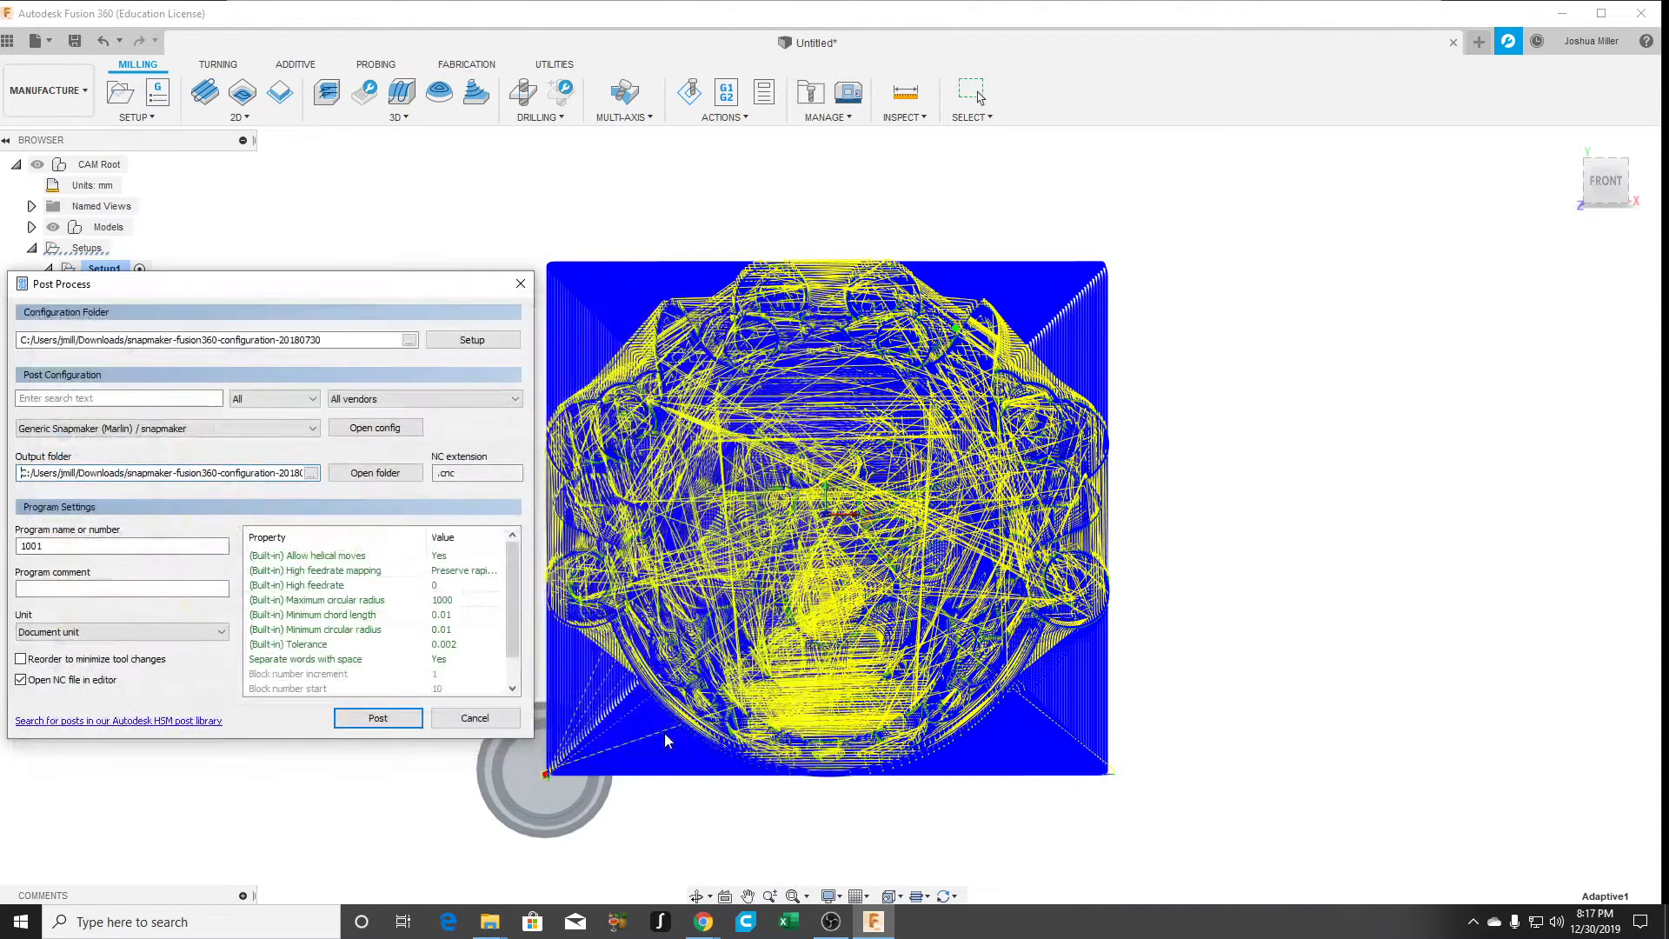
Step: Post the Adaptive1 toolpath and save the G-code file as Tutorial.cnc
click(379, 718)
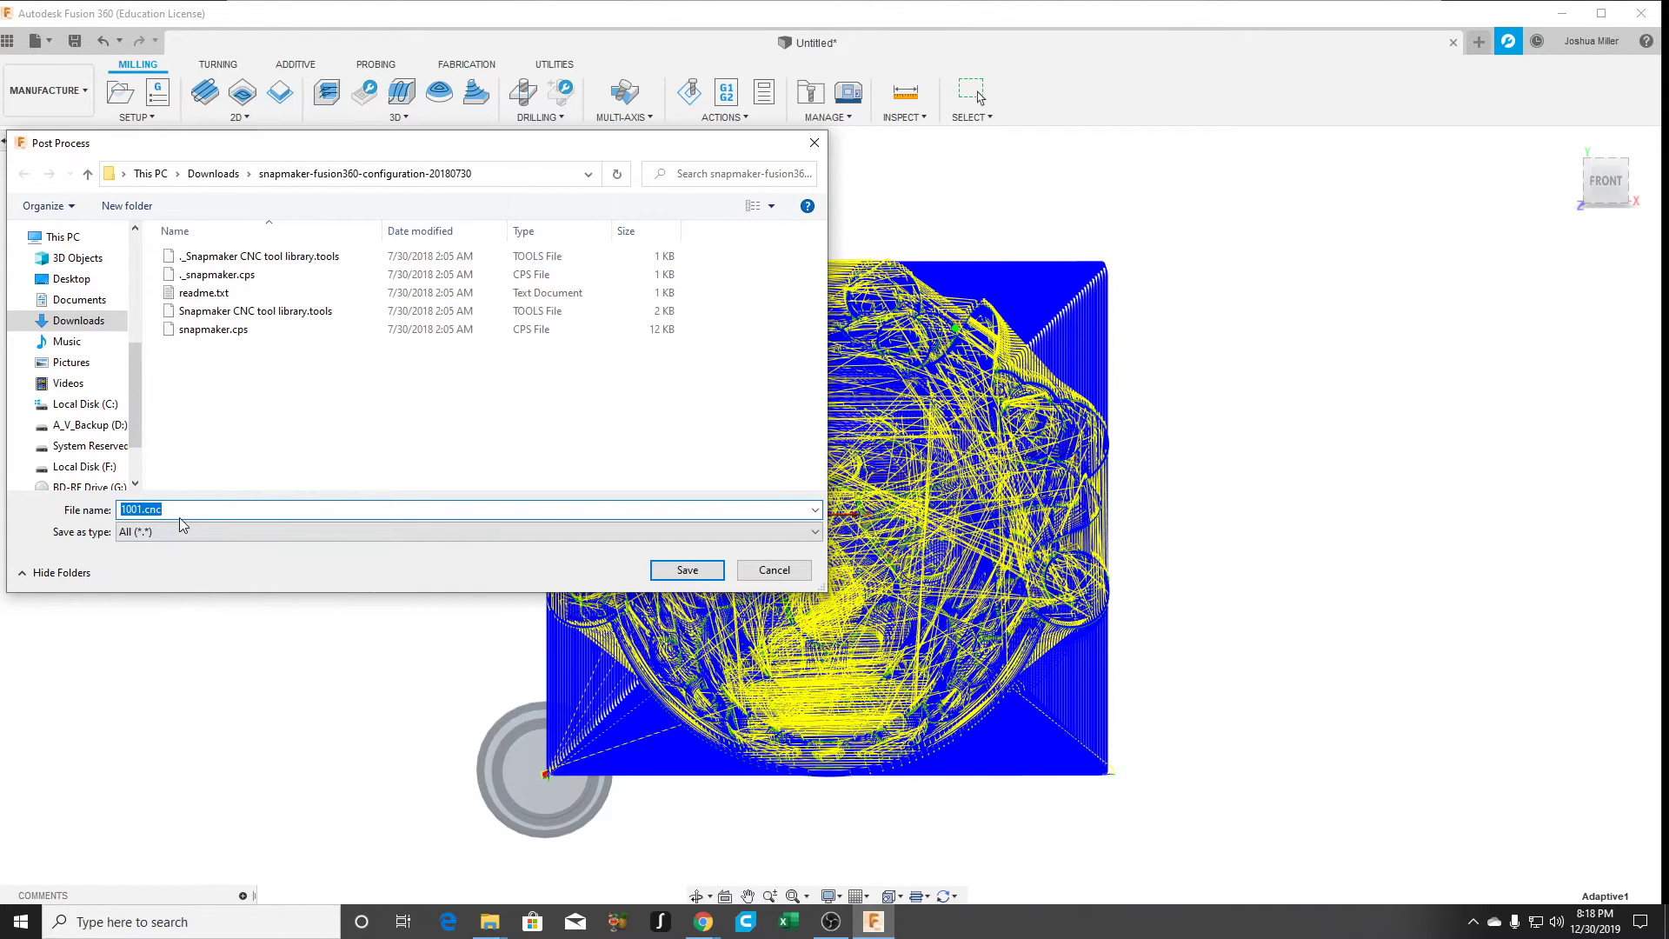
key(Home)
text(Tutorial)
key(Return)
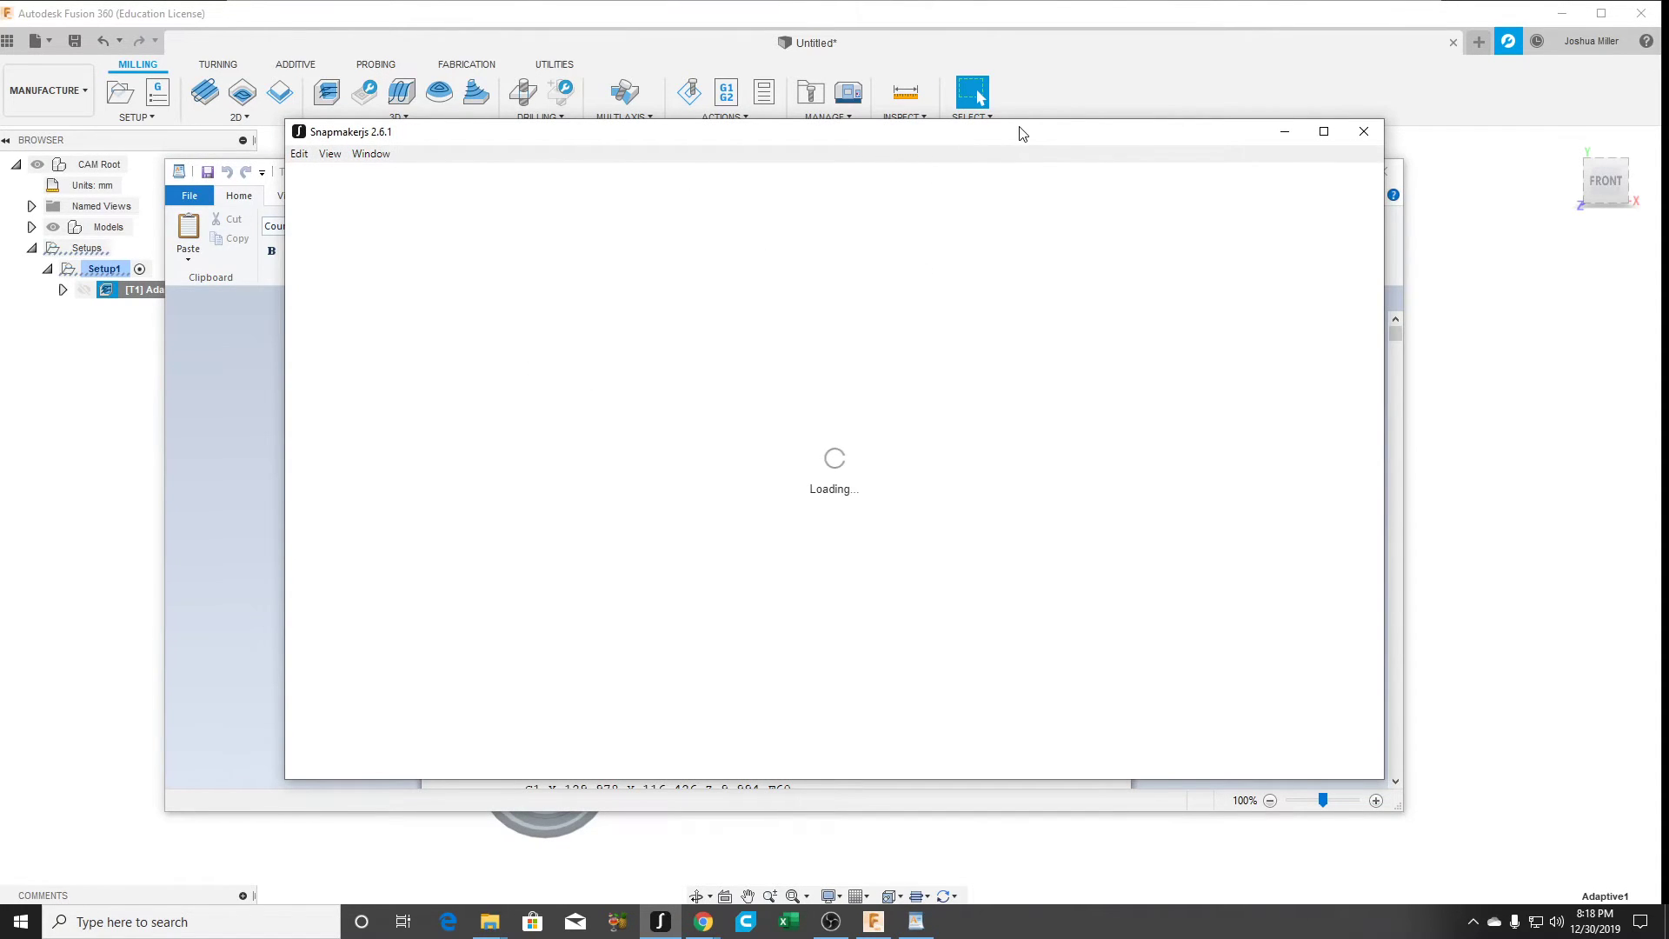
Step: Minimize the Snapmakerjs window, view the G-code of Tutorial.cnc in WordPad, and close the file
click(1285, 132)
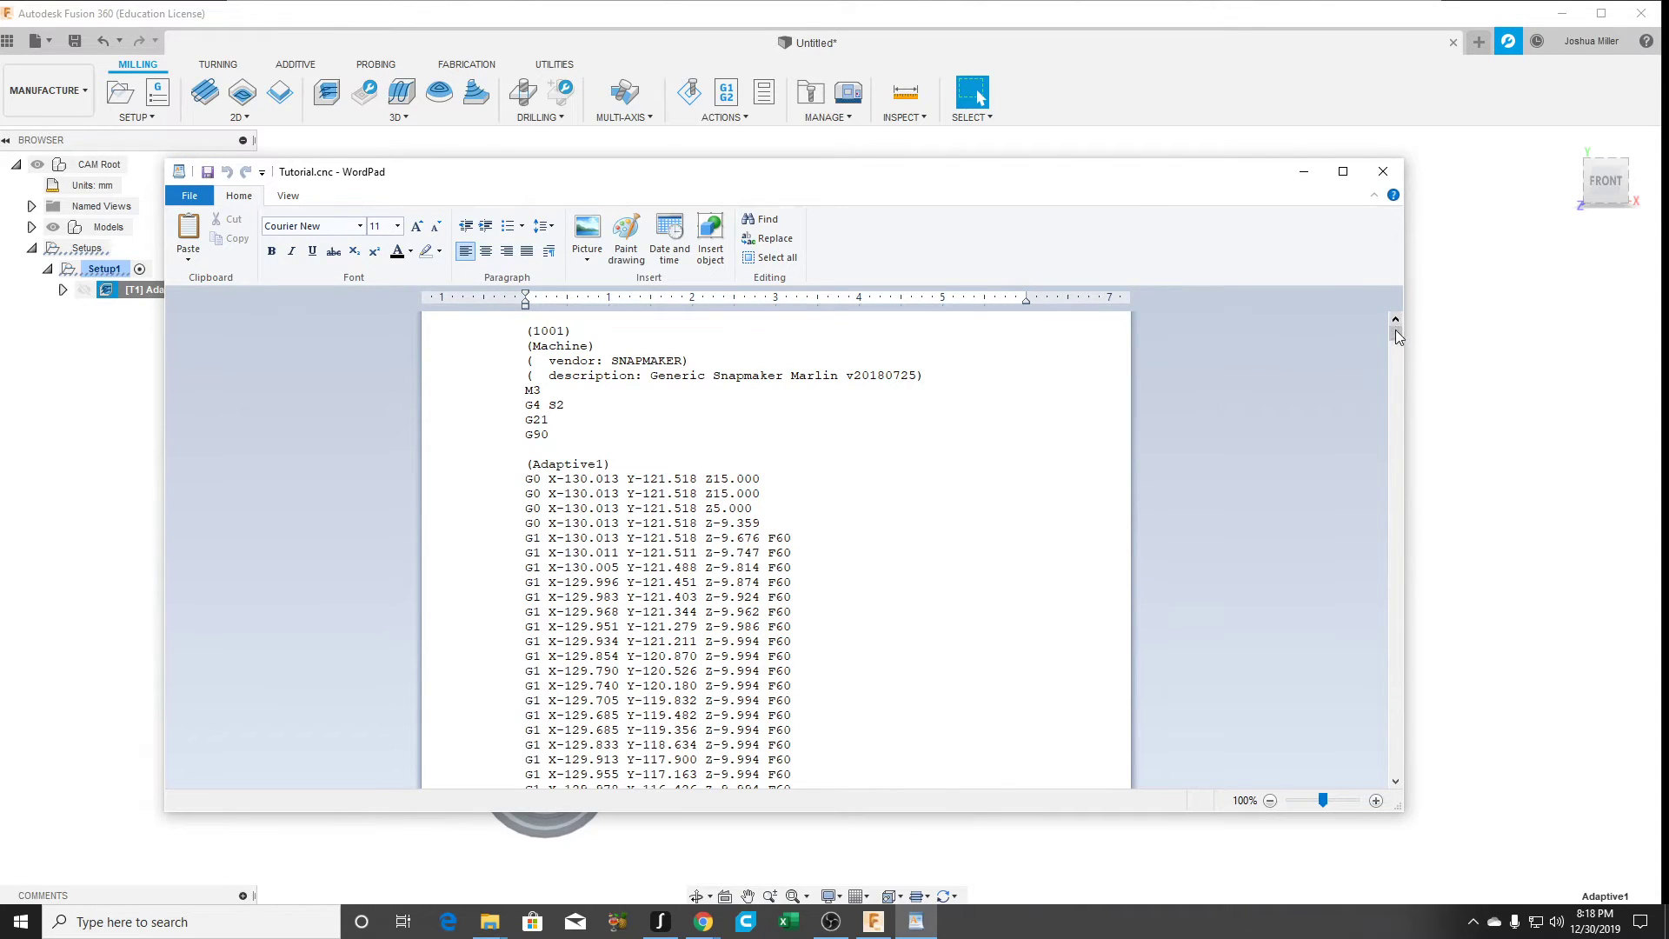
mouse_move(1396, 332)
mouse_down()
mouse_move(1393, 783)
mouse_move(1381, 320)
mouse_up()
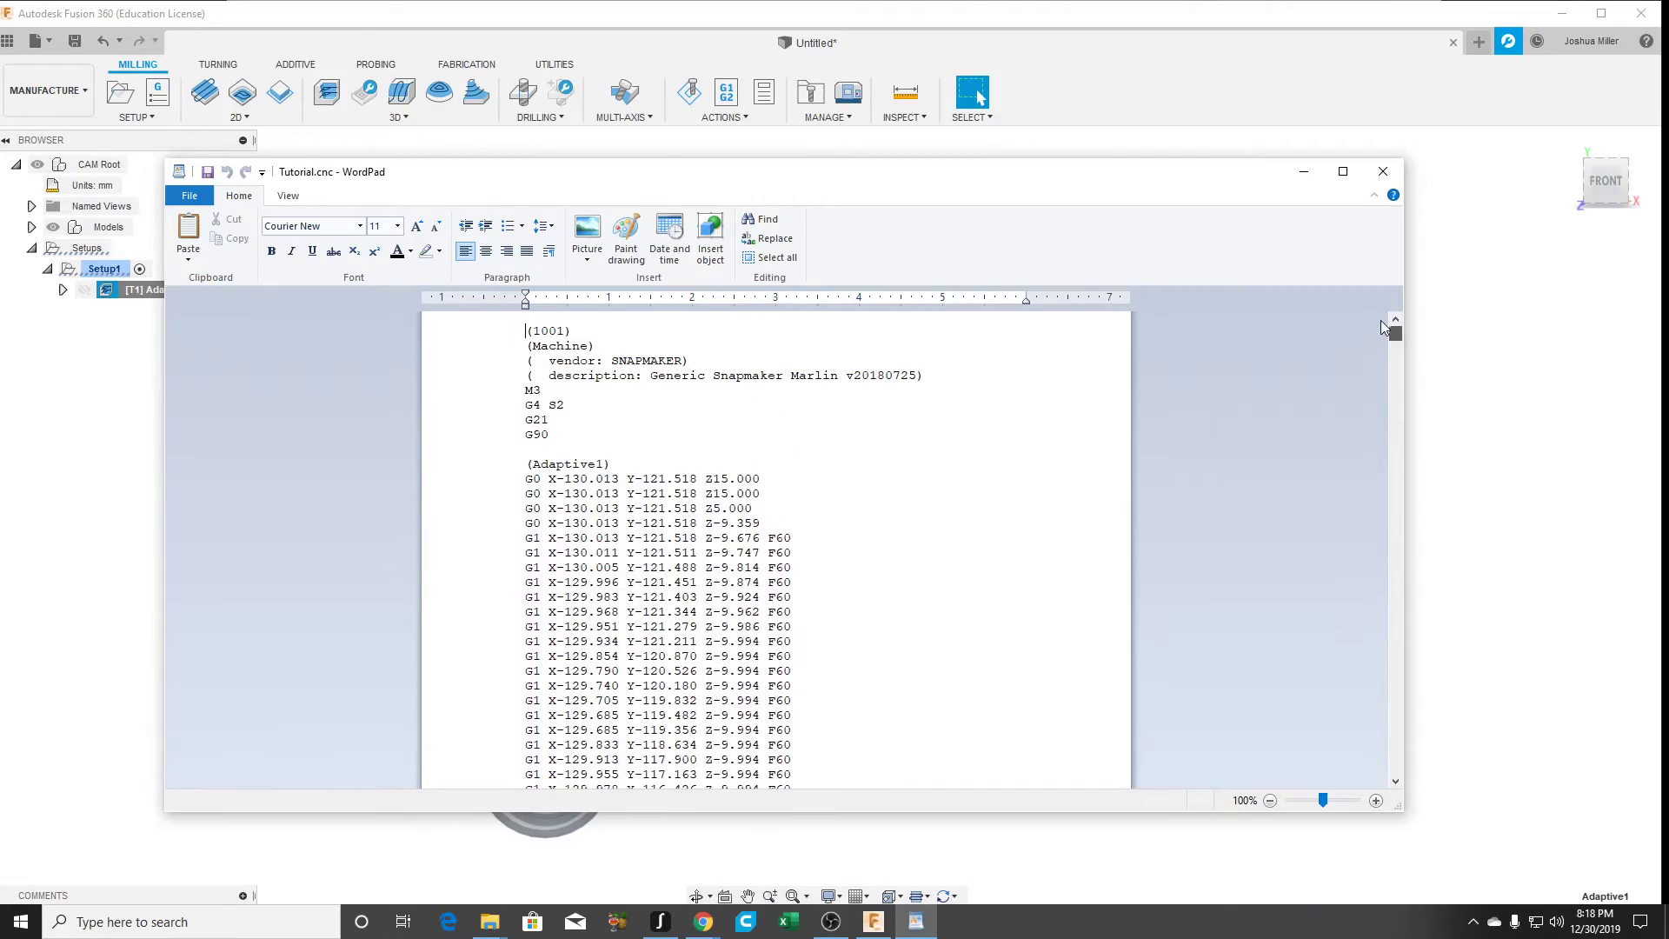
click(1385, 174)
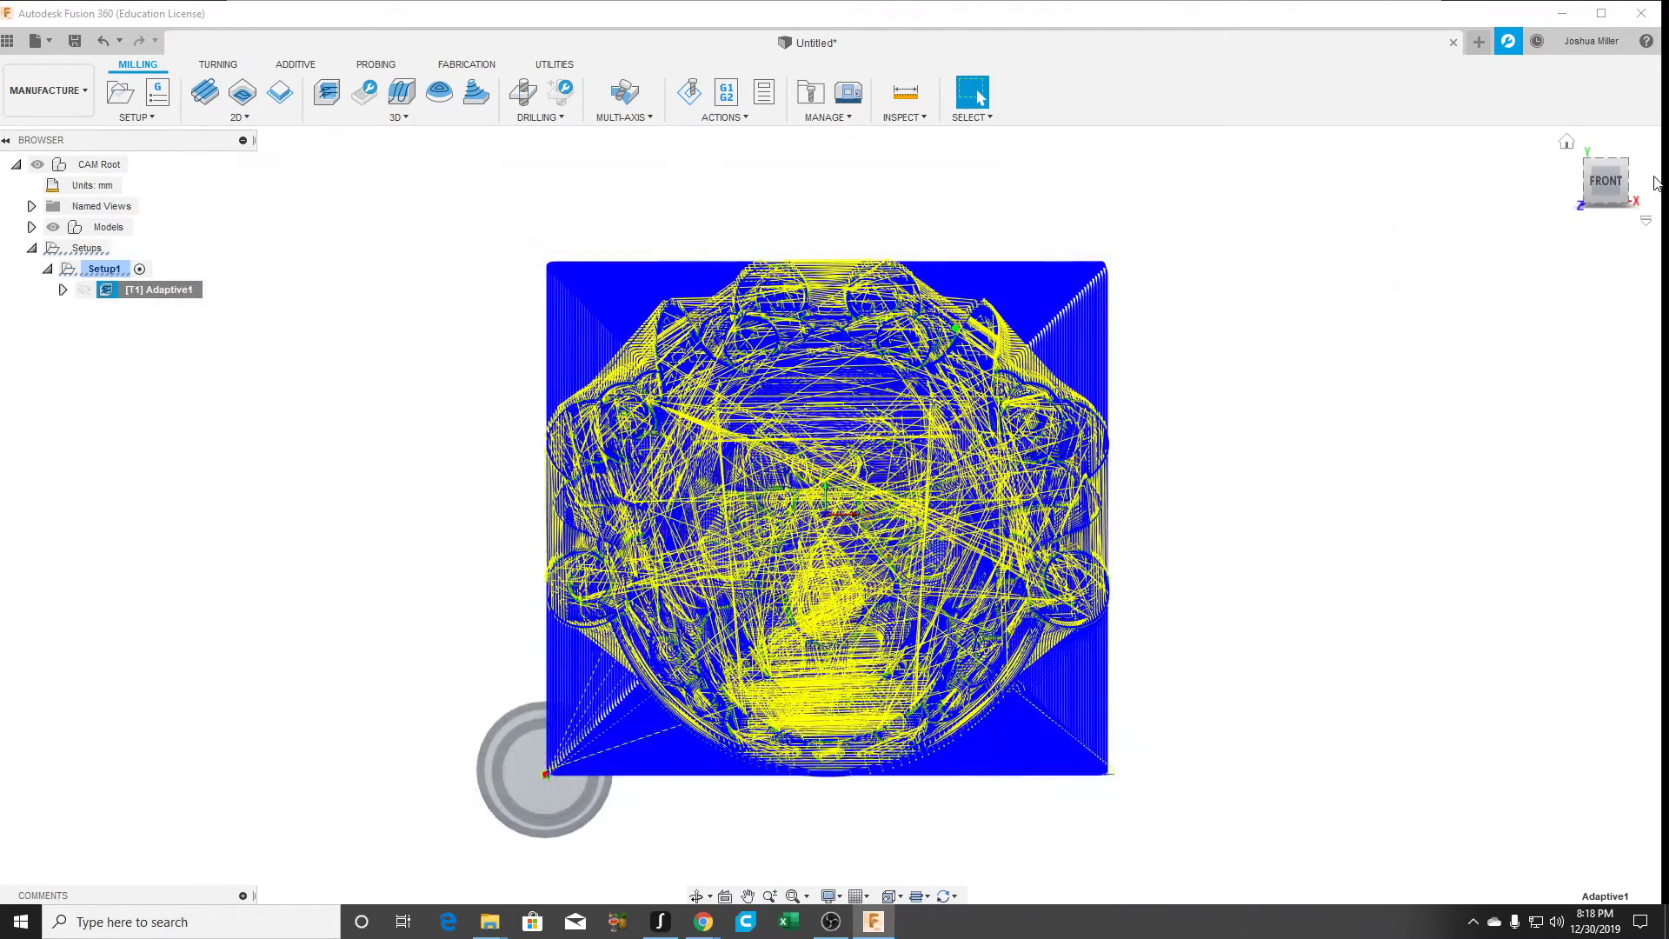
Step: Inspect the Adaptive1 toolpath from an angled view and display its machining time
click(1625, 185)
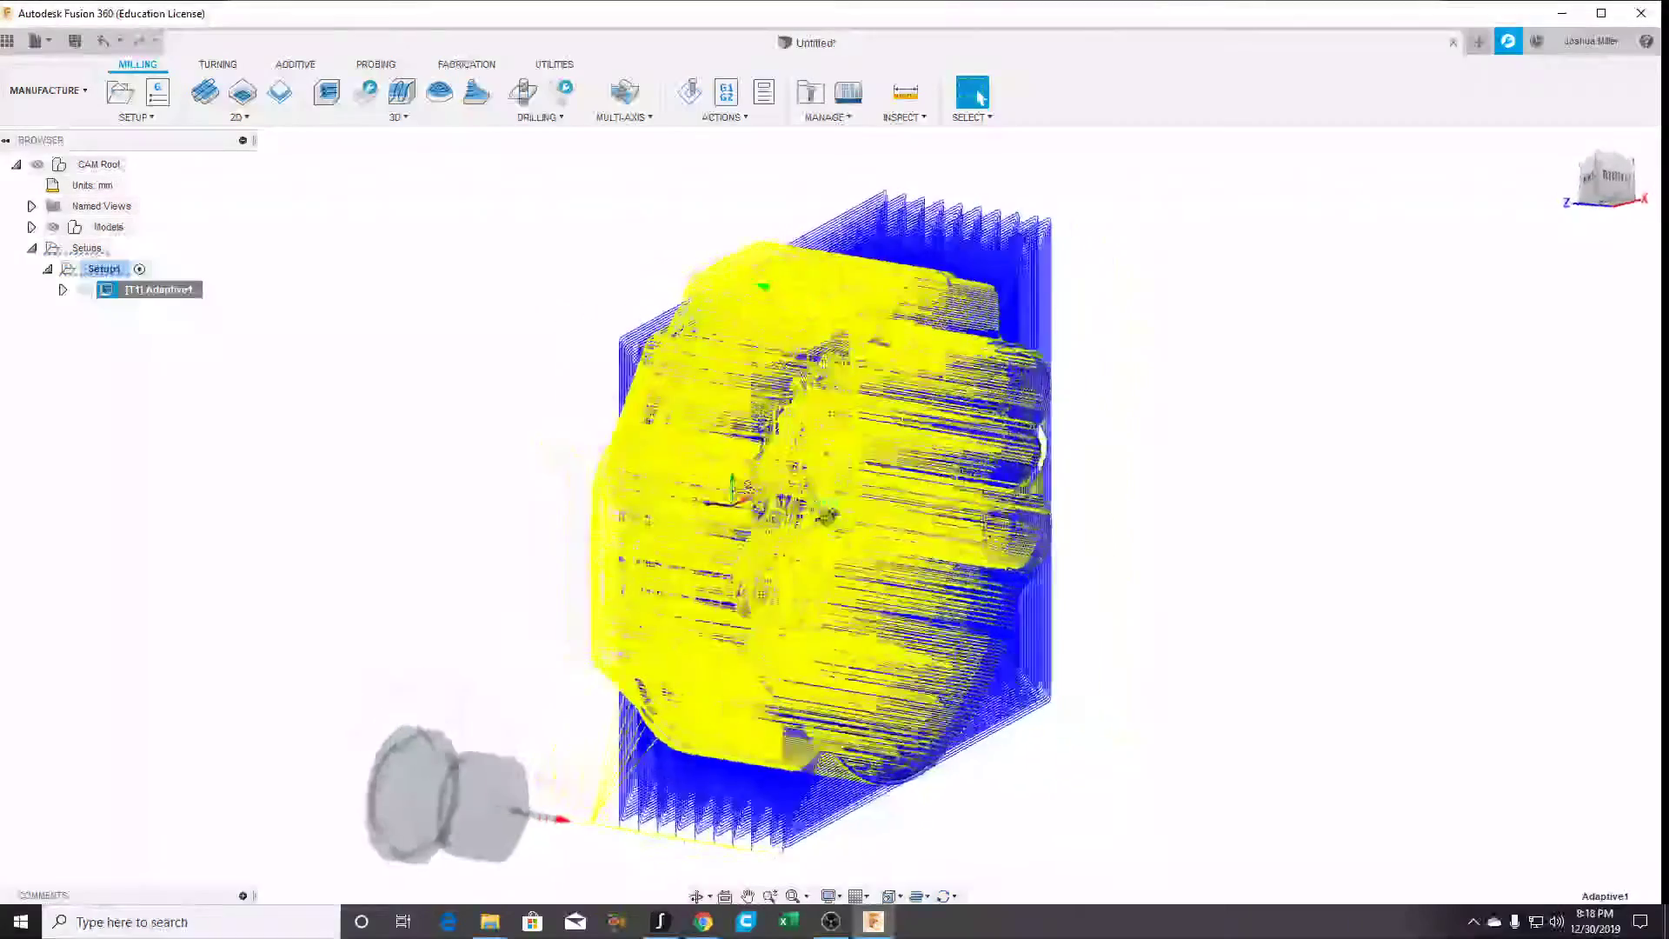
shift+middle_drag(826, 519, 907, 663)
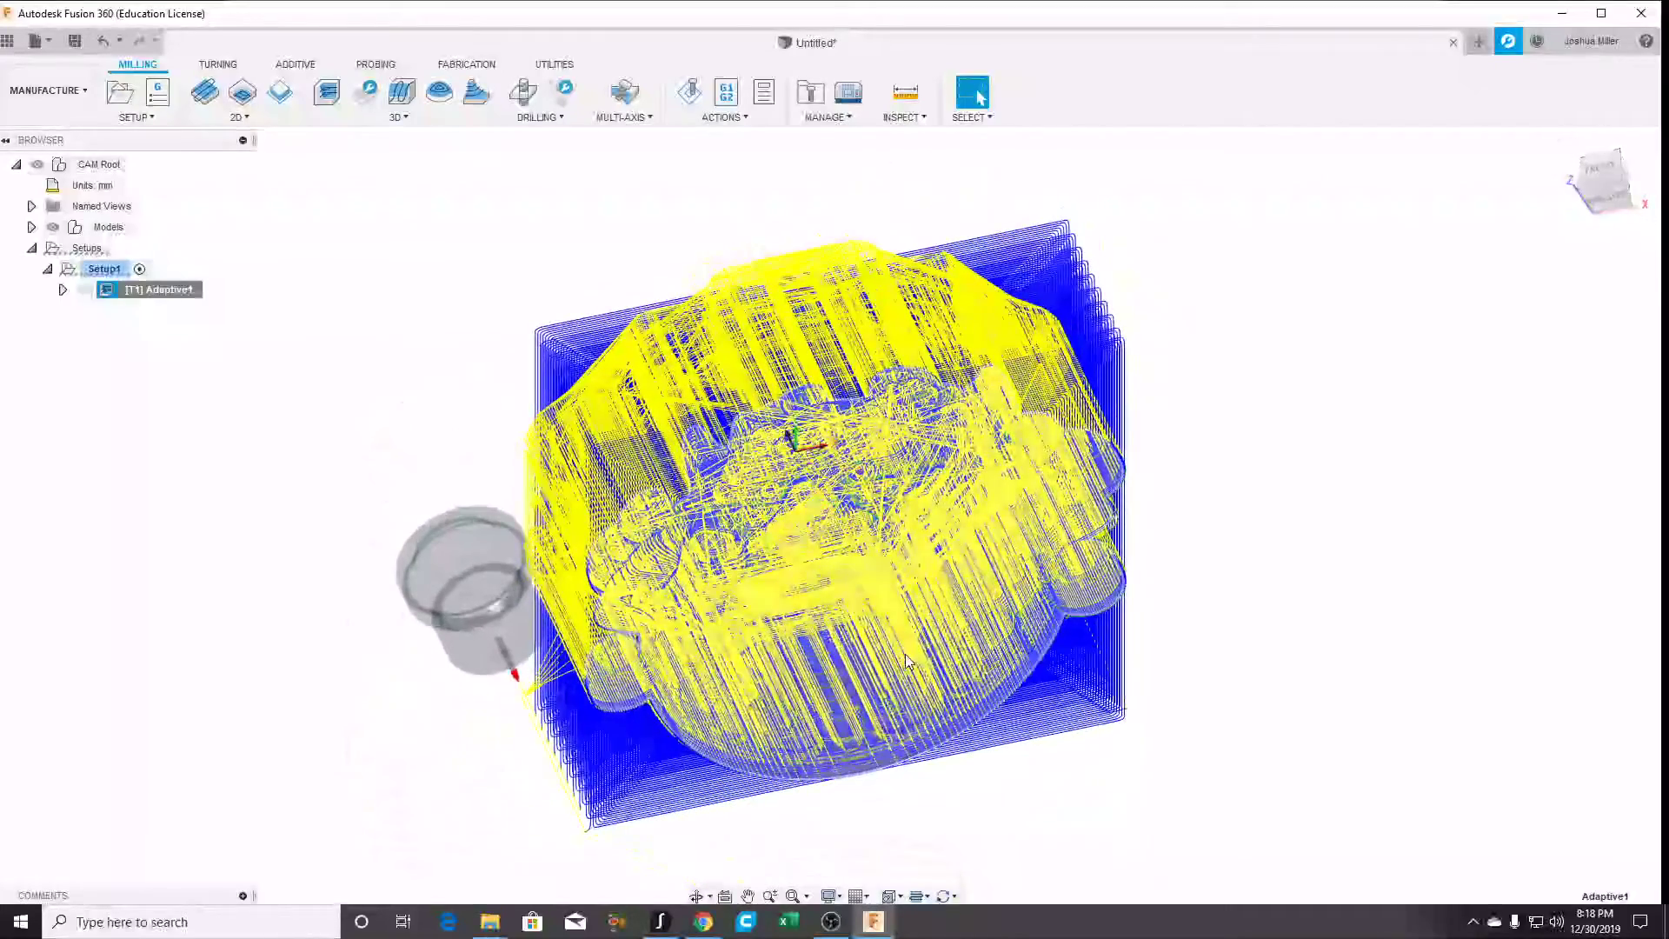
right_click(169, 294)
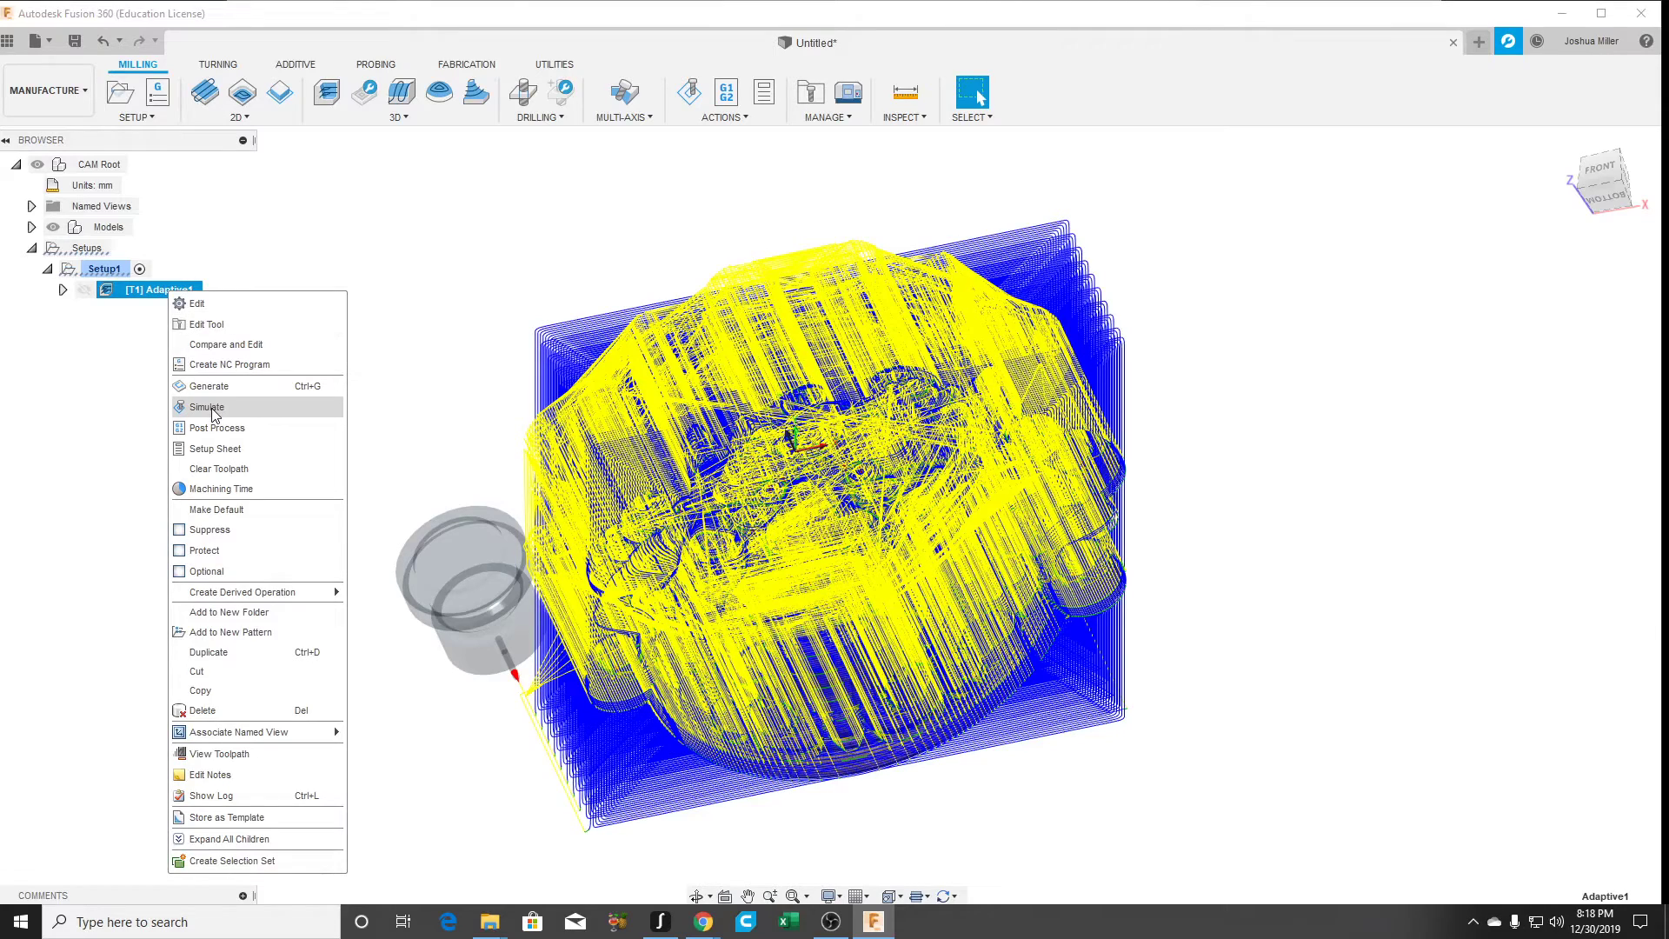
click(240, 495)
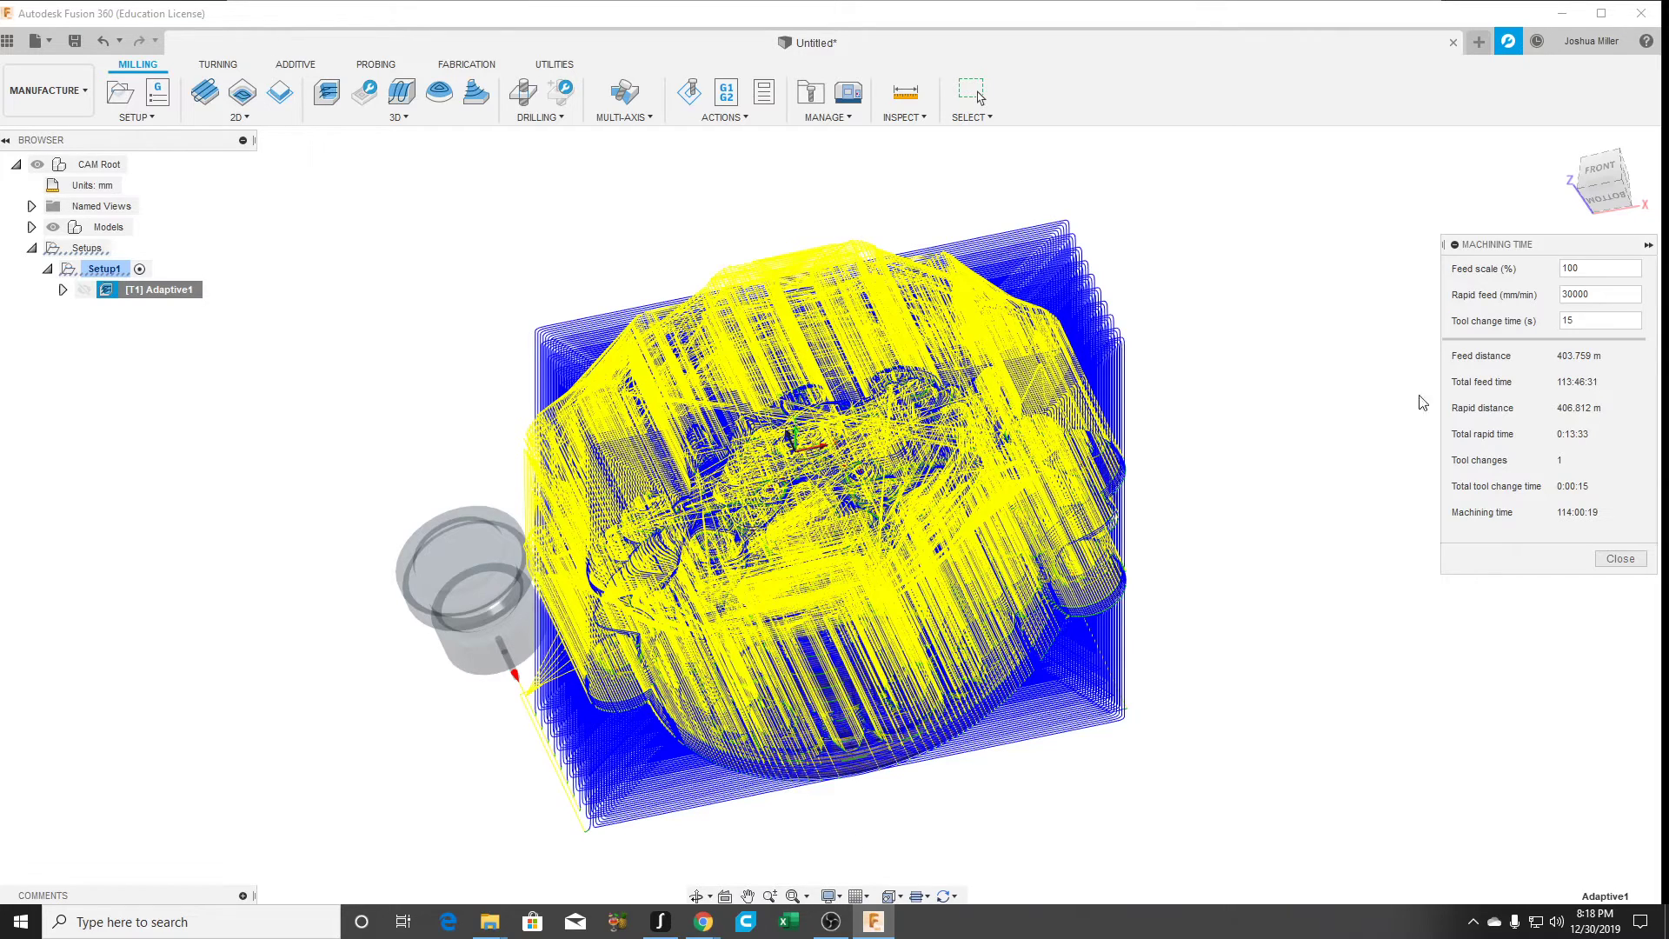
Step: Close the machining time results, switch to Snapmakerjs and maximize its window
click(1640, 557)
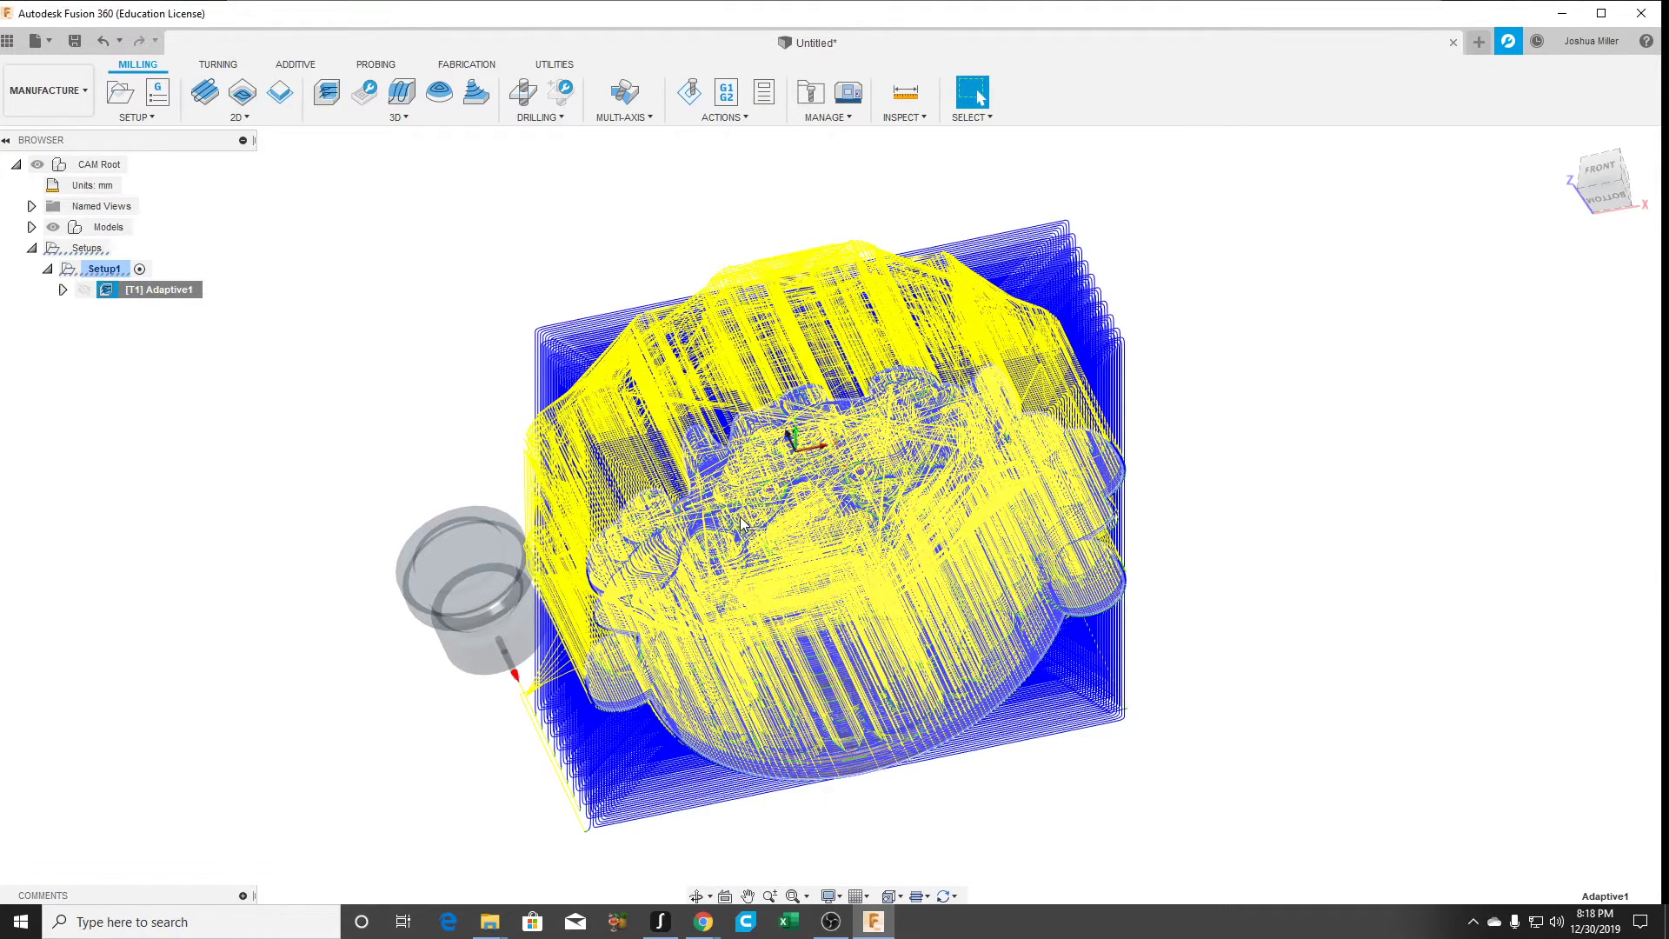
mouse_move(848, 930)
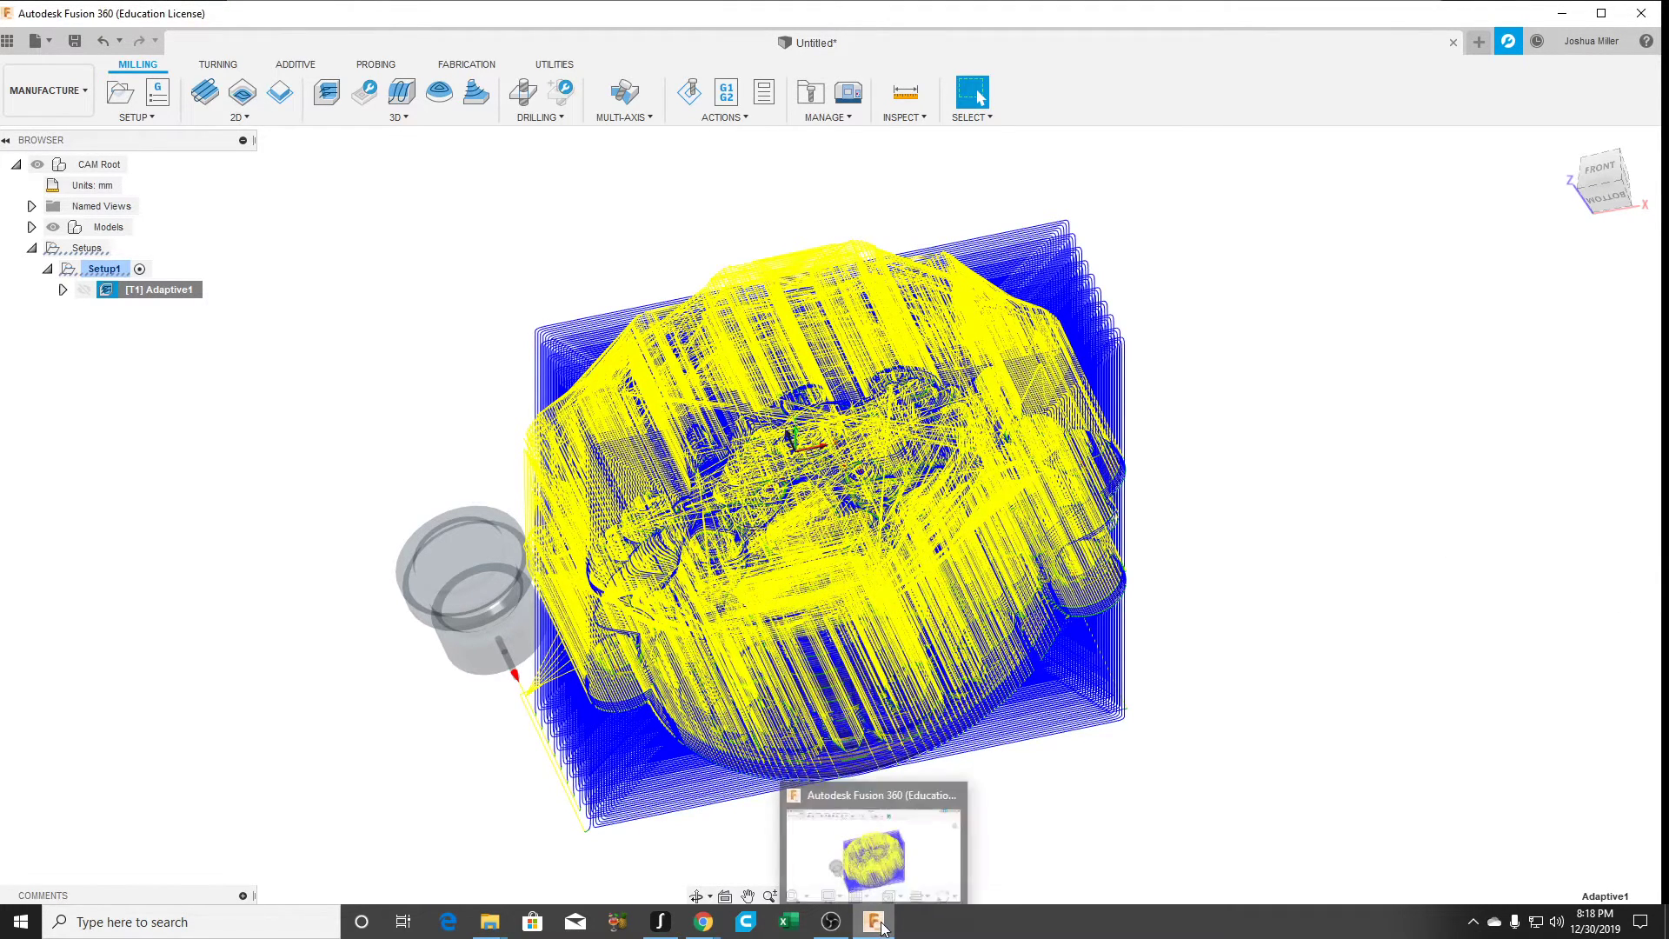
click(660, 922)
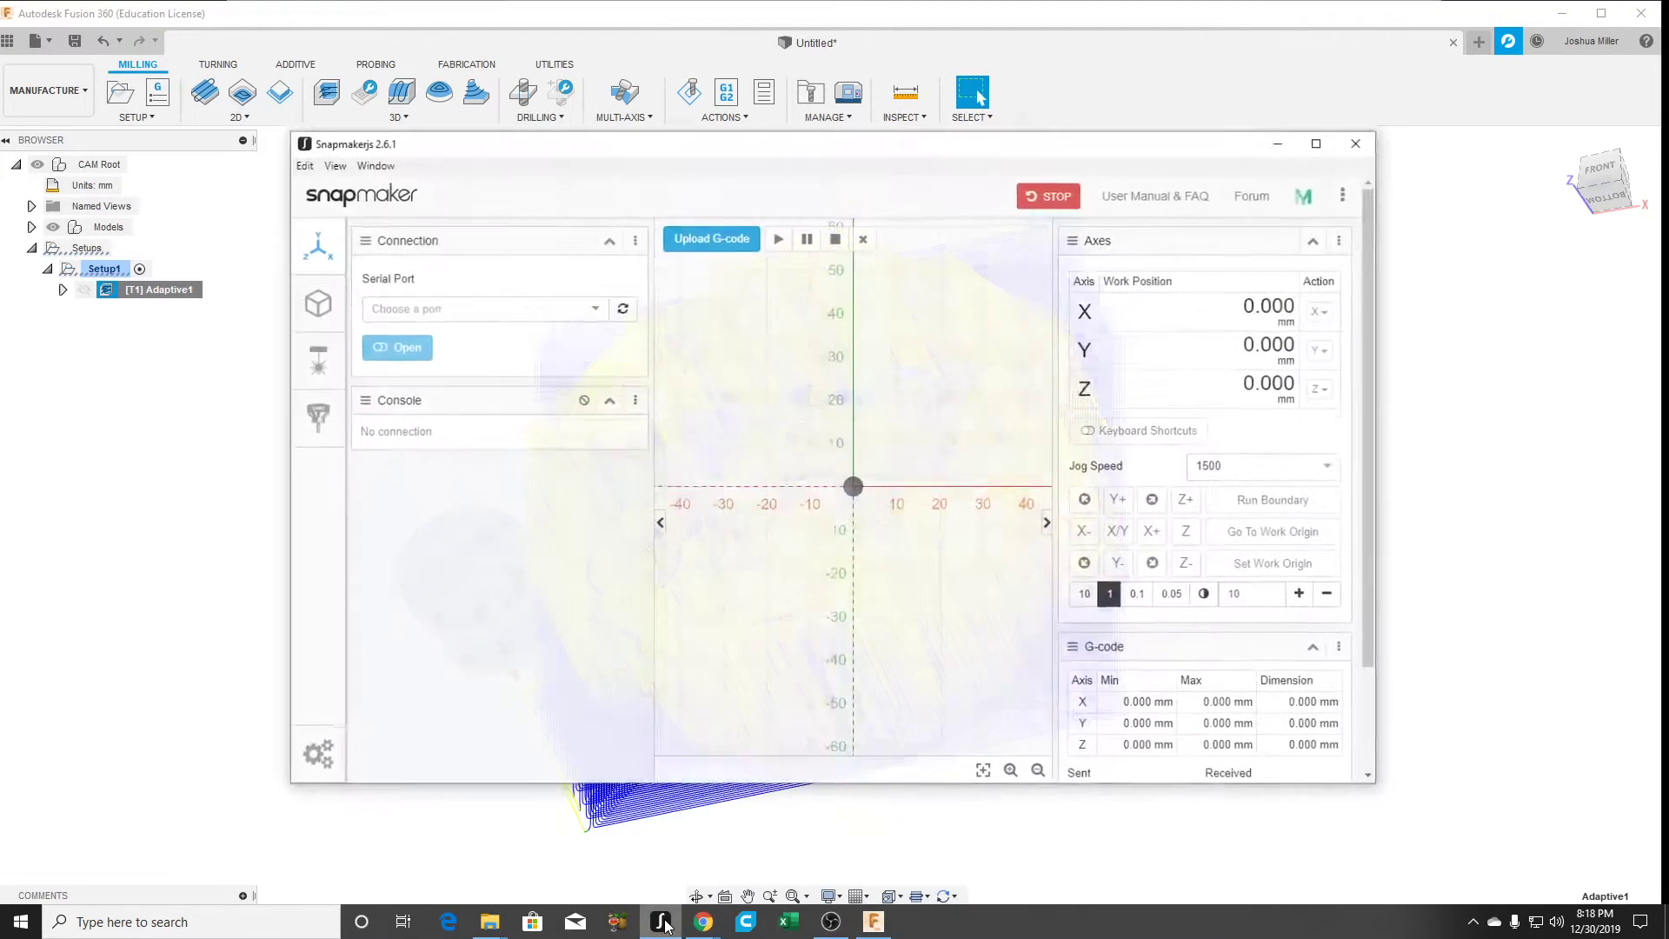
click(1325, 131)
Step: Set the machine model to Snapmaker 2.0 A350 in the Snapmakerjs machine settings and save the changes
click(28, 876)
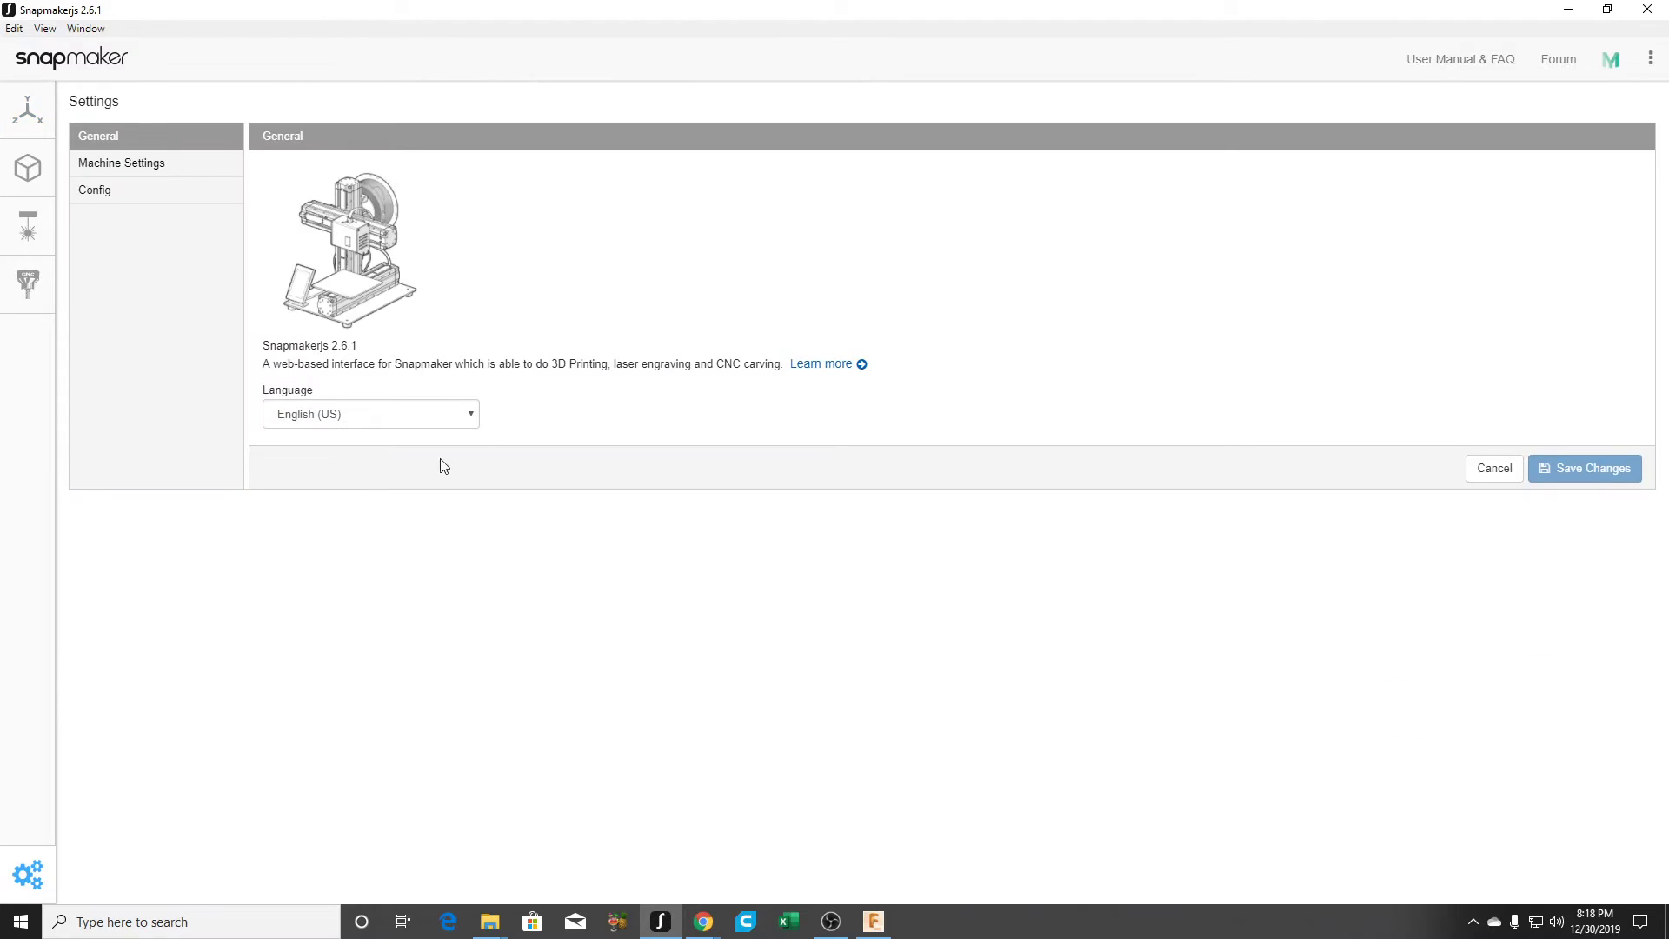
click(130, 165)
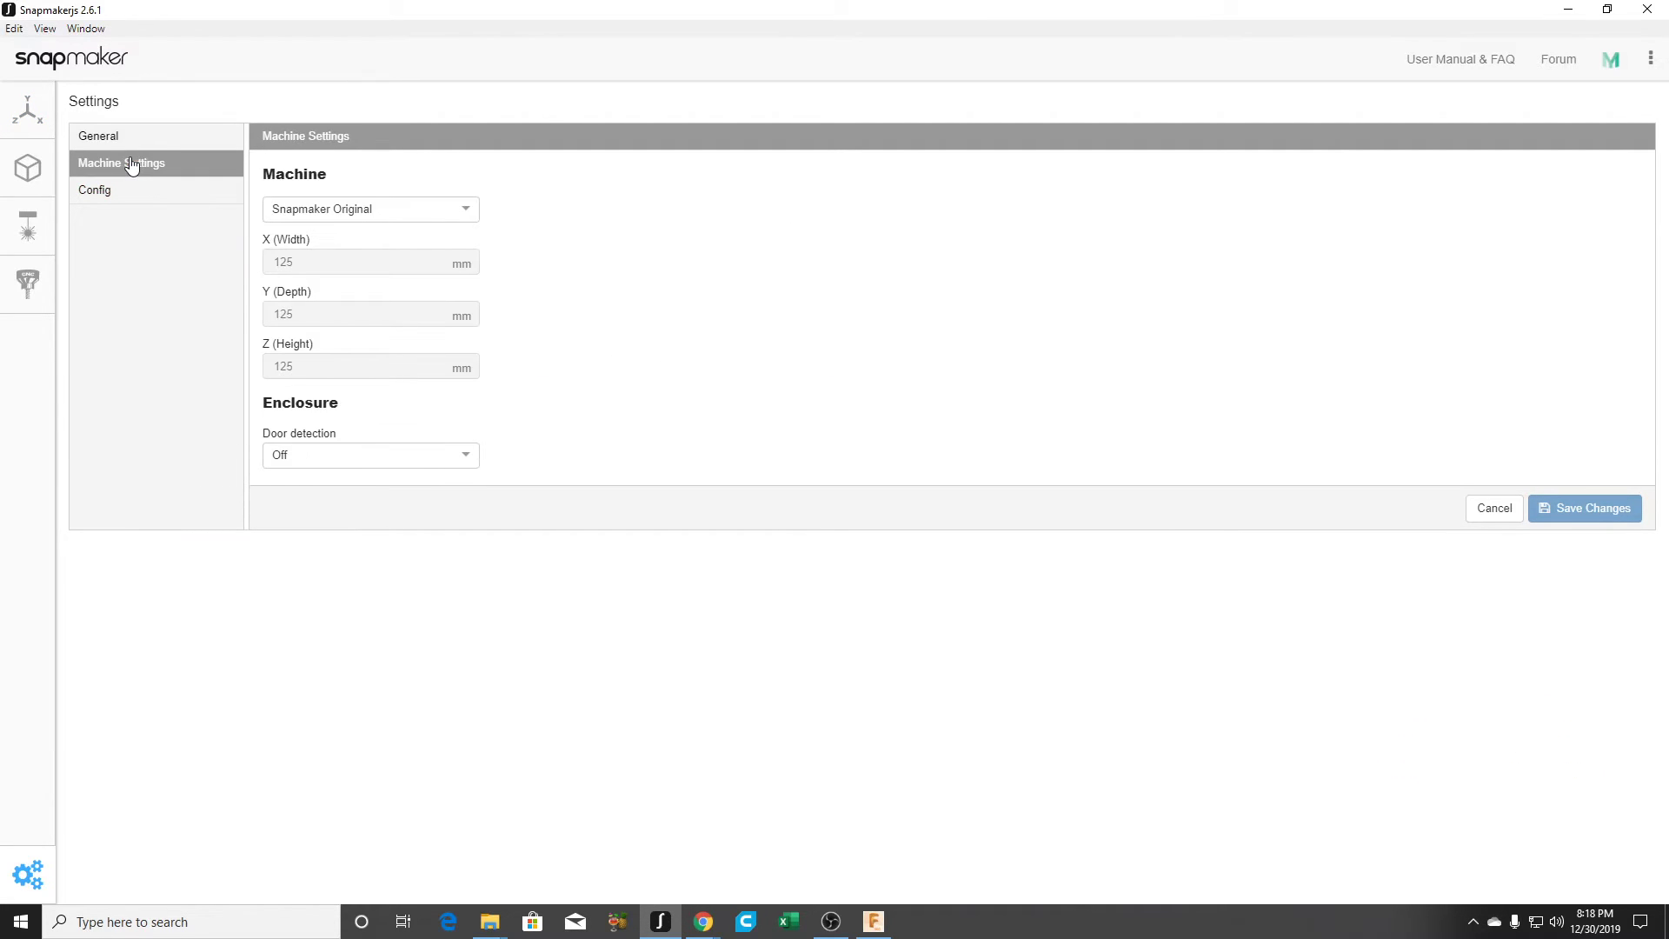
click(469, 220)
click(377, 296)
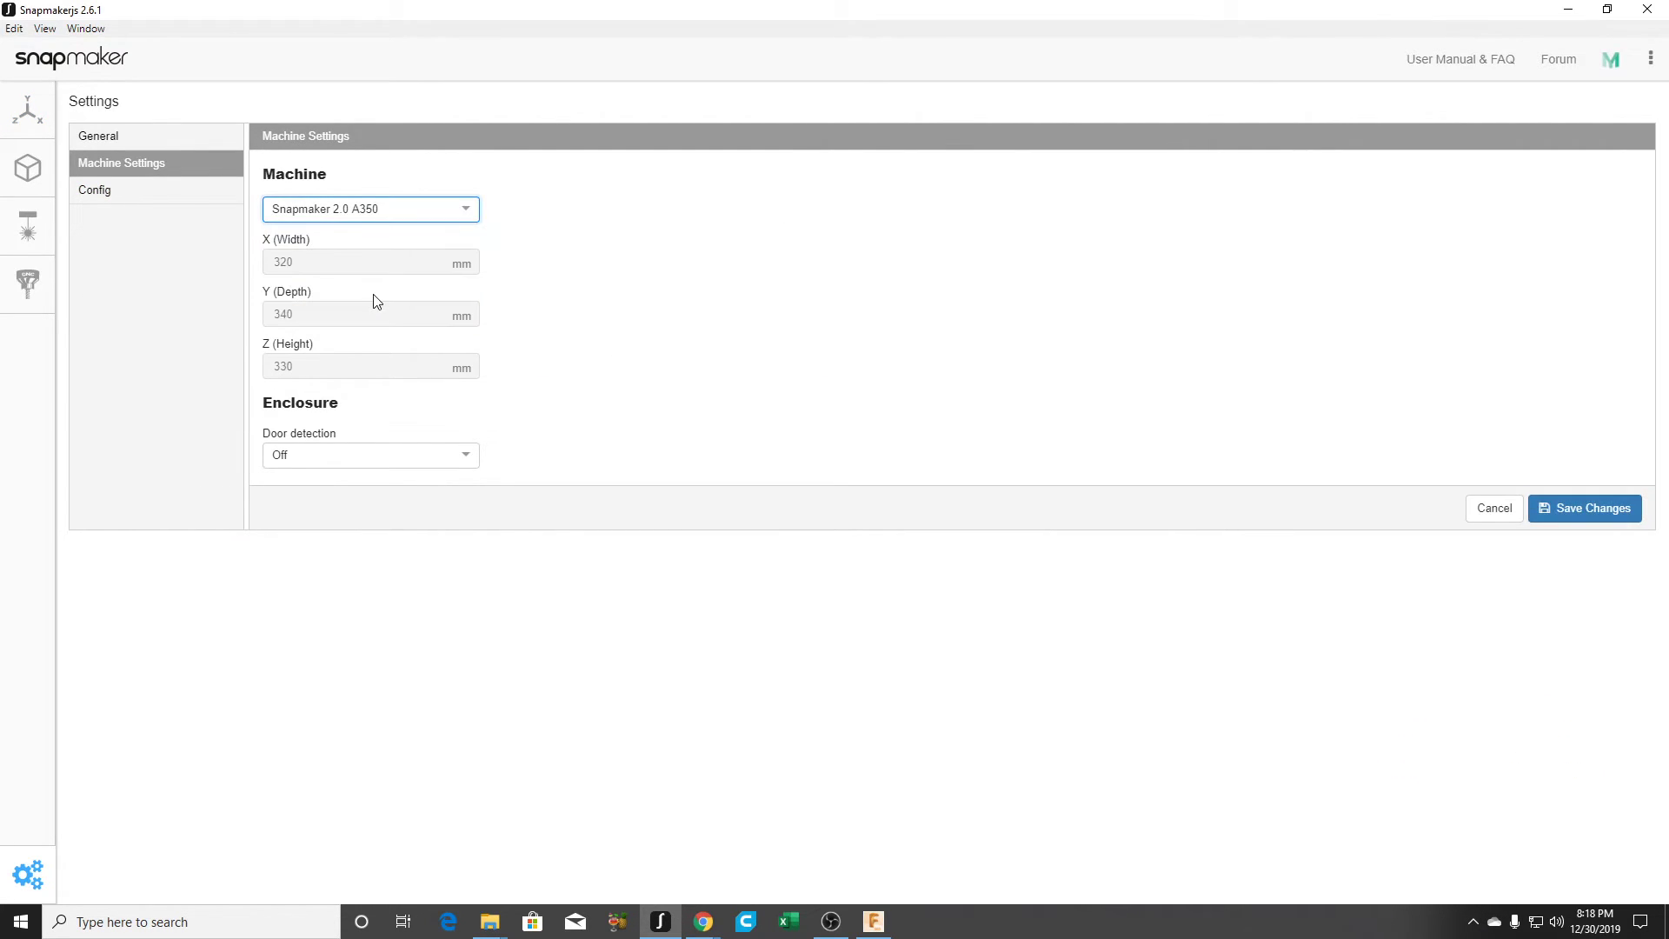
click(1552, 507)
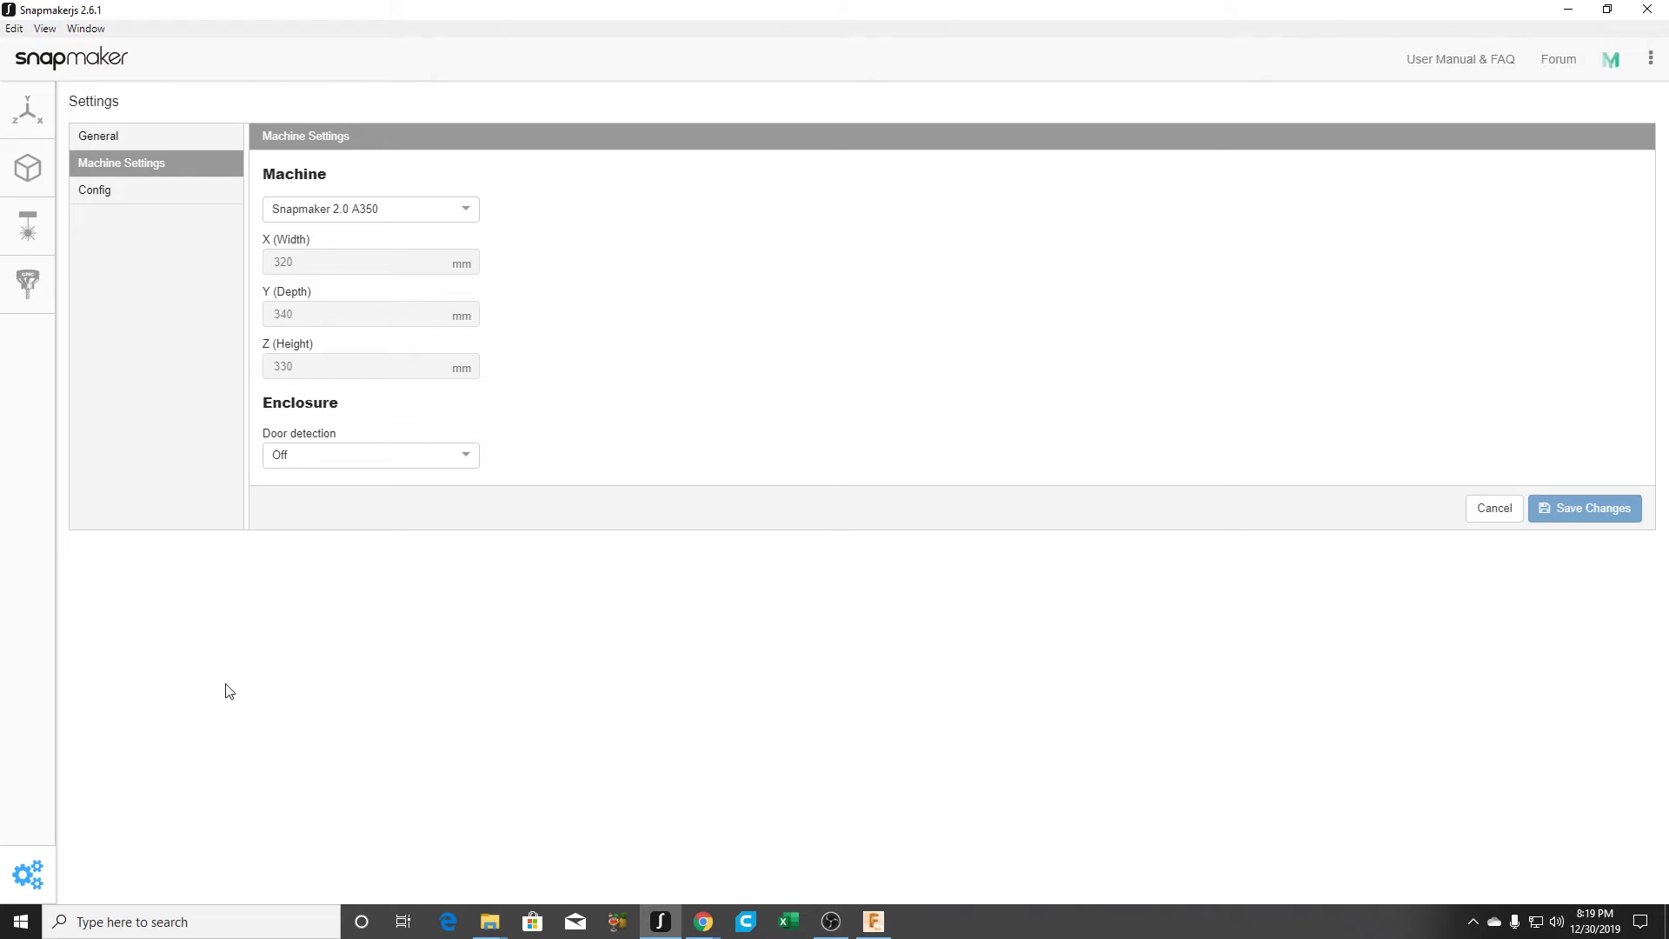
Step: Upload Tutorial.cnc from the snapmaker-fusion360-configuration-20180730 folder in Downloads to the G-code workspace
click(27, 115)
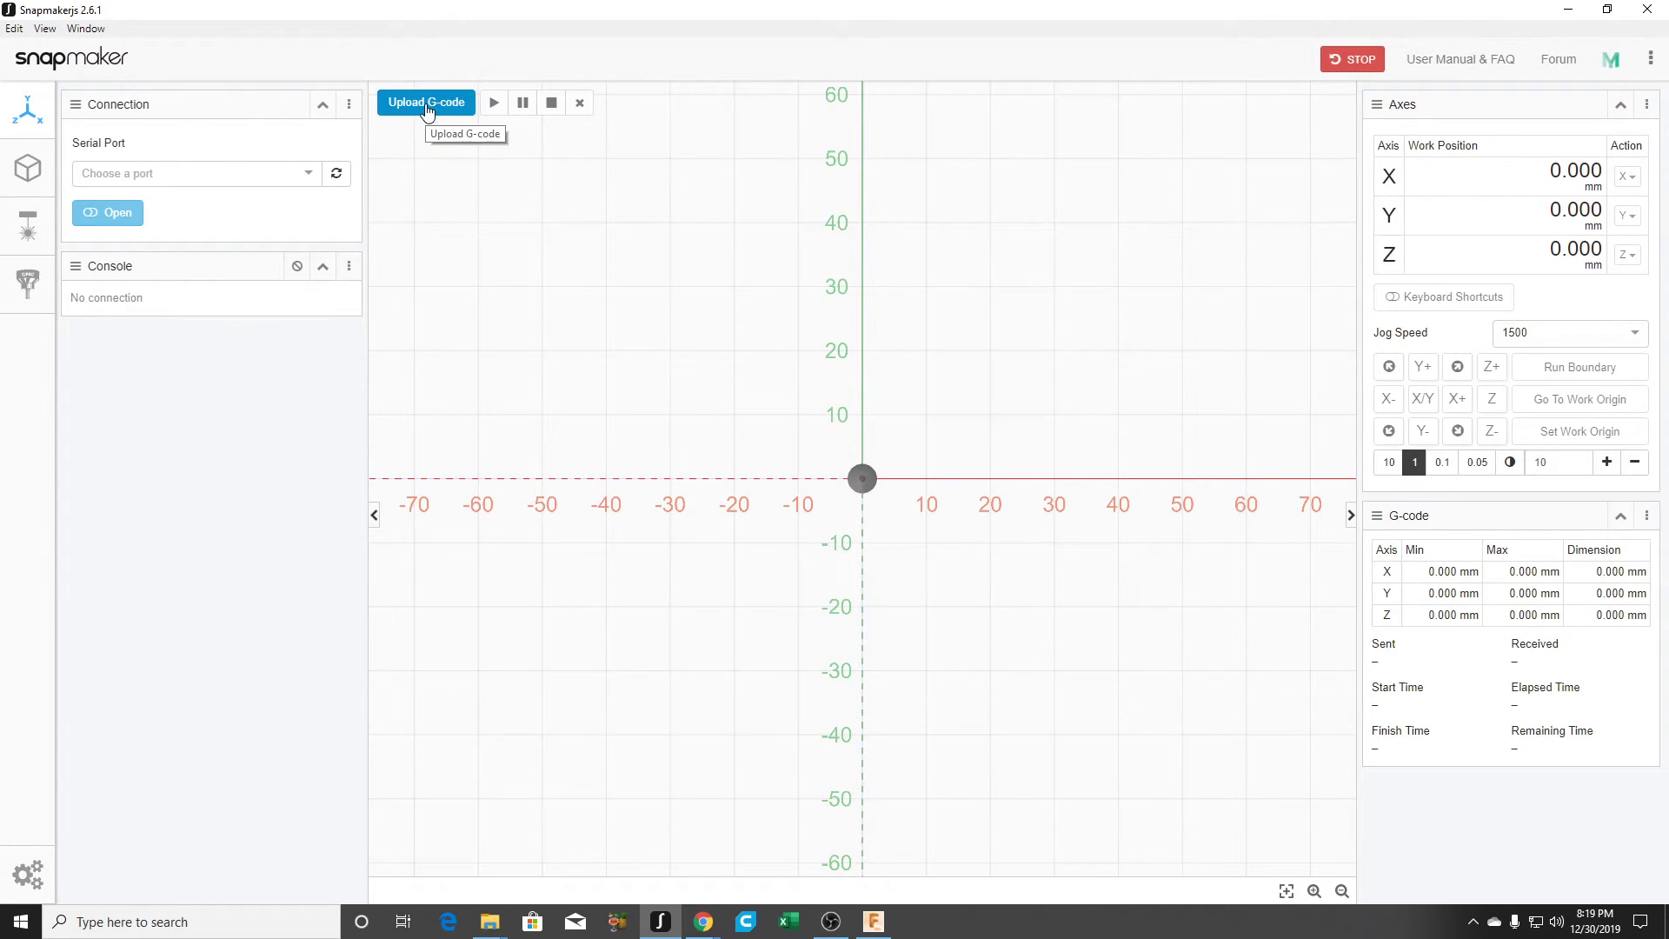
click(427, 104)
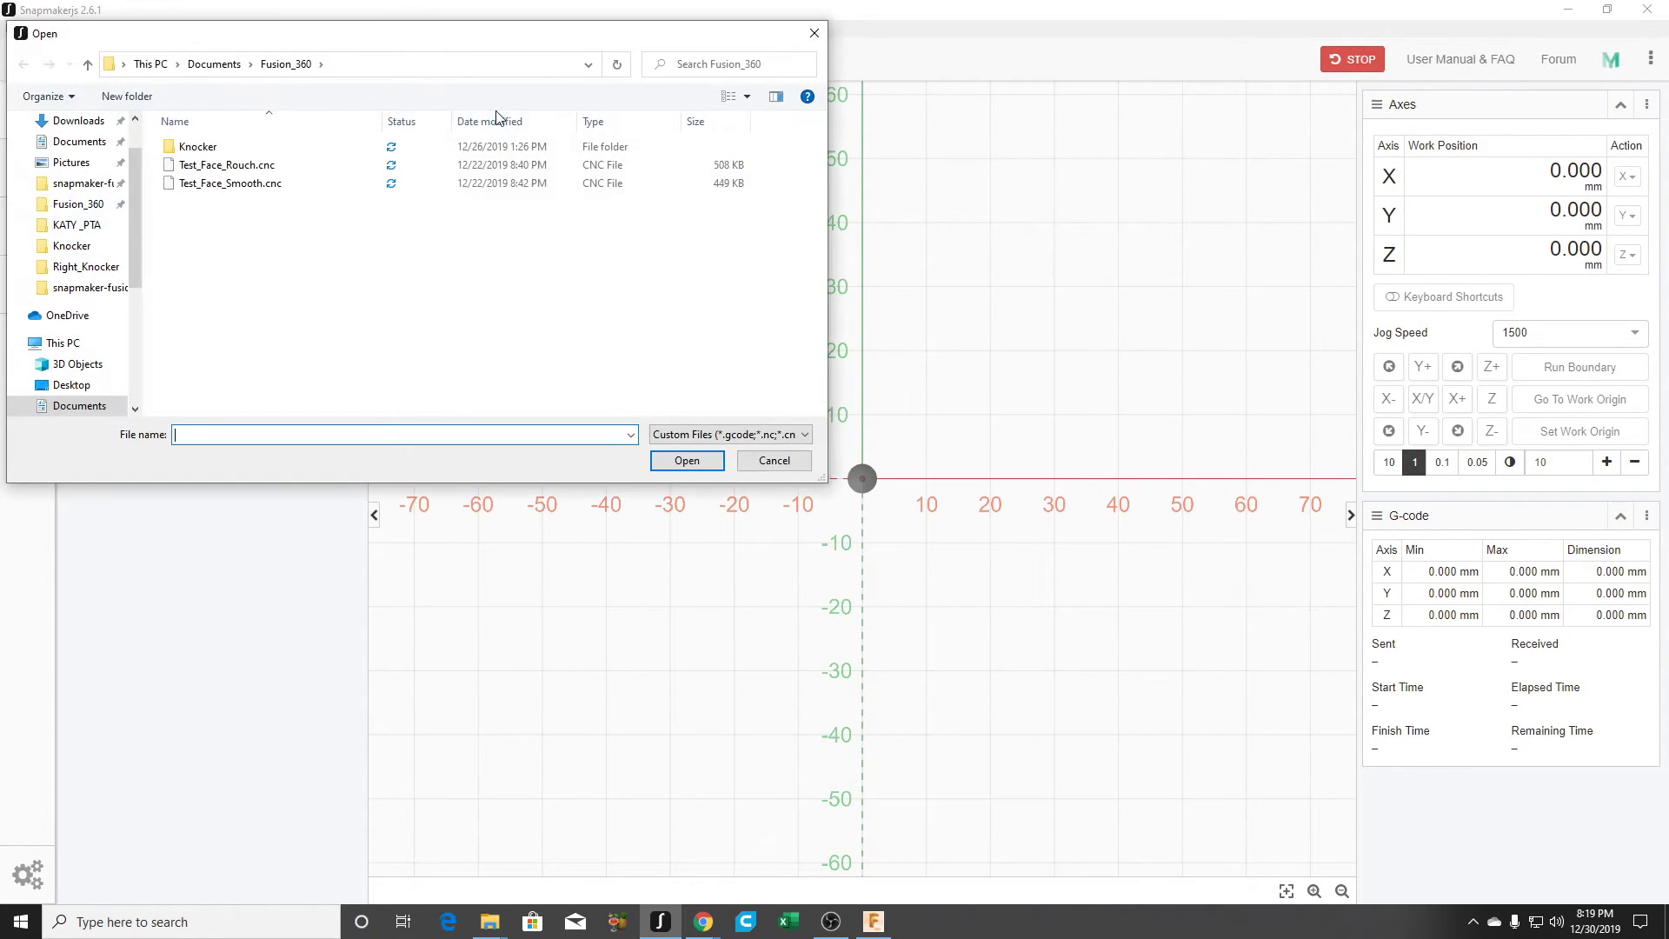
scroll(132, 200, up, 2)
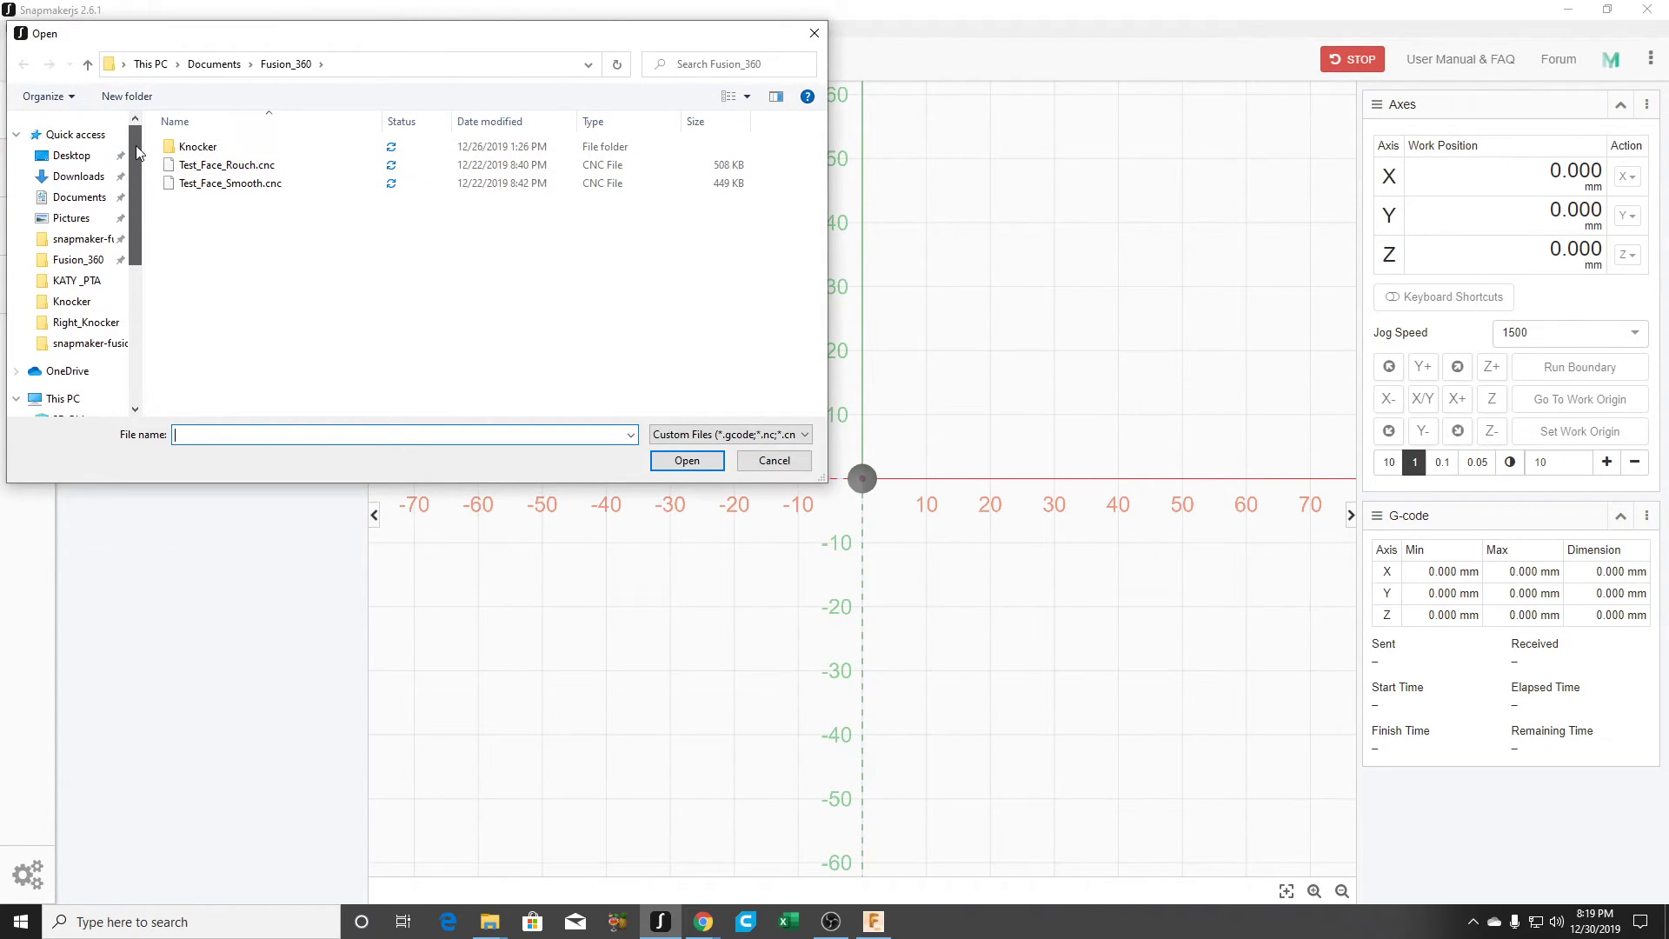
click(78, 177)
double_click(211, 171)
click(278, 148)
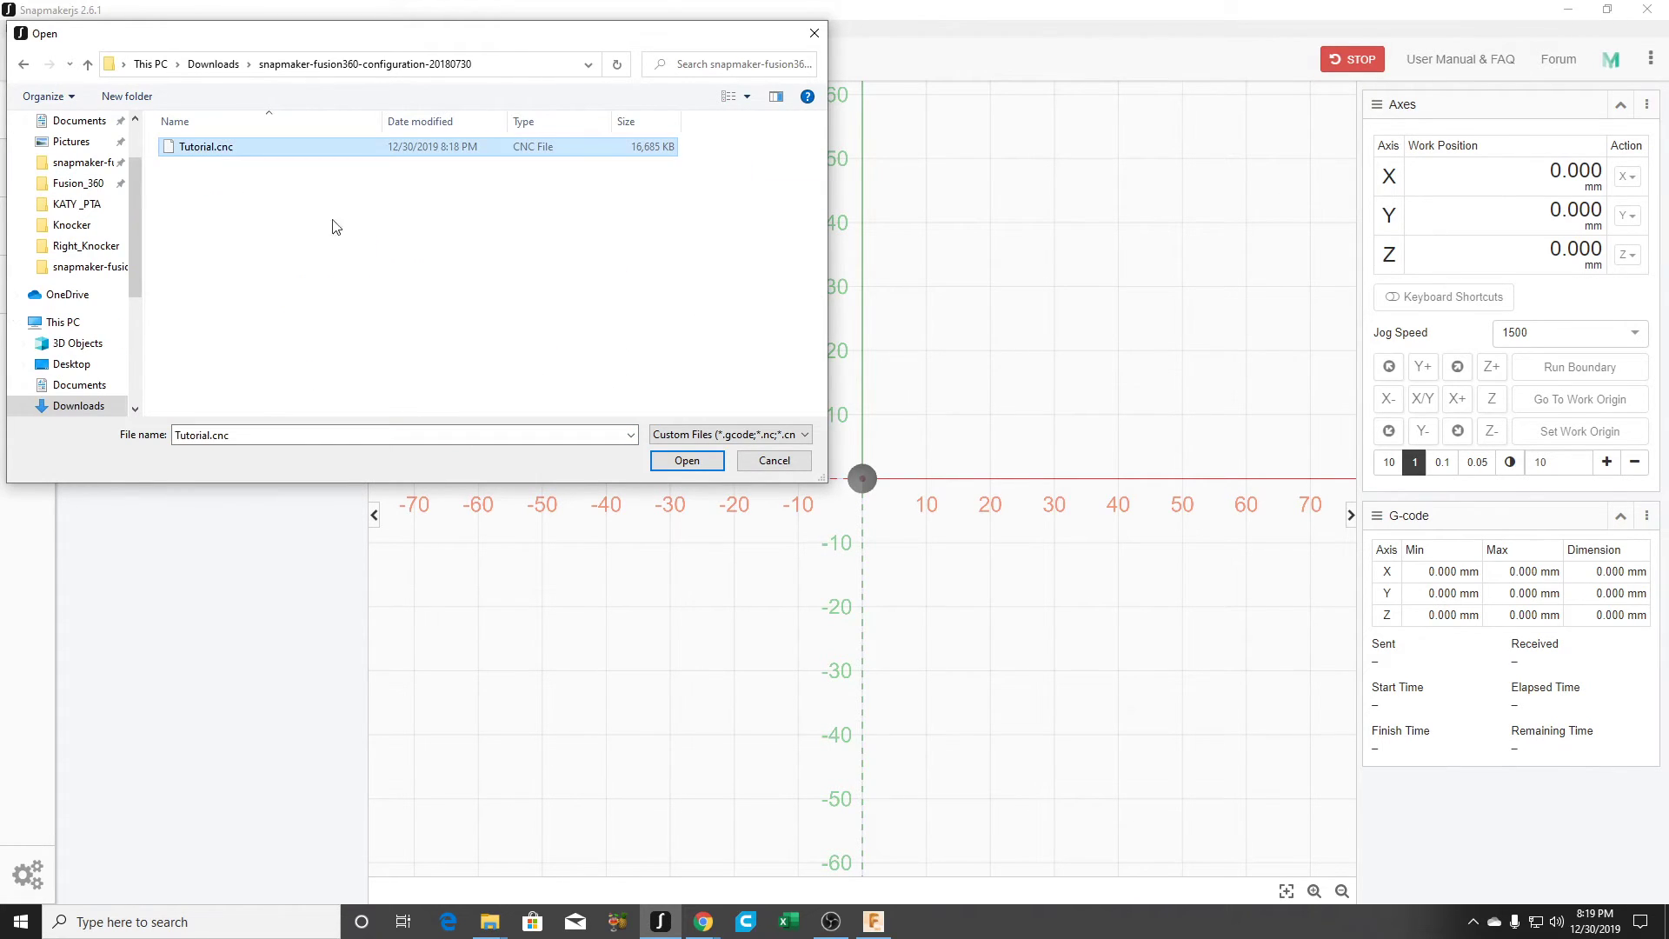
click(689, 461)
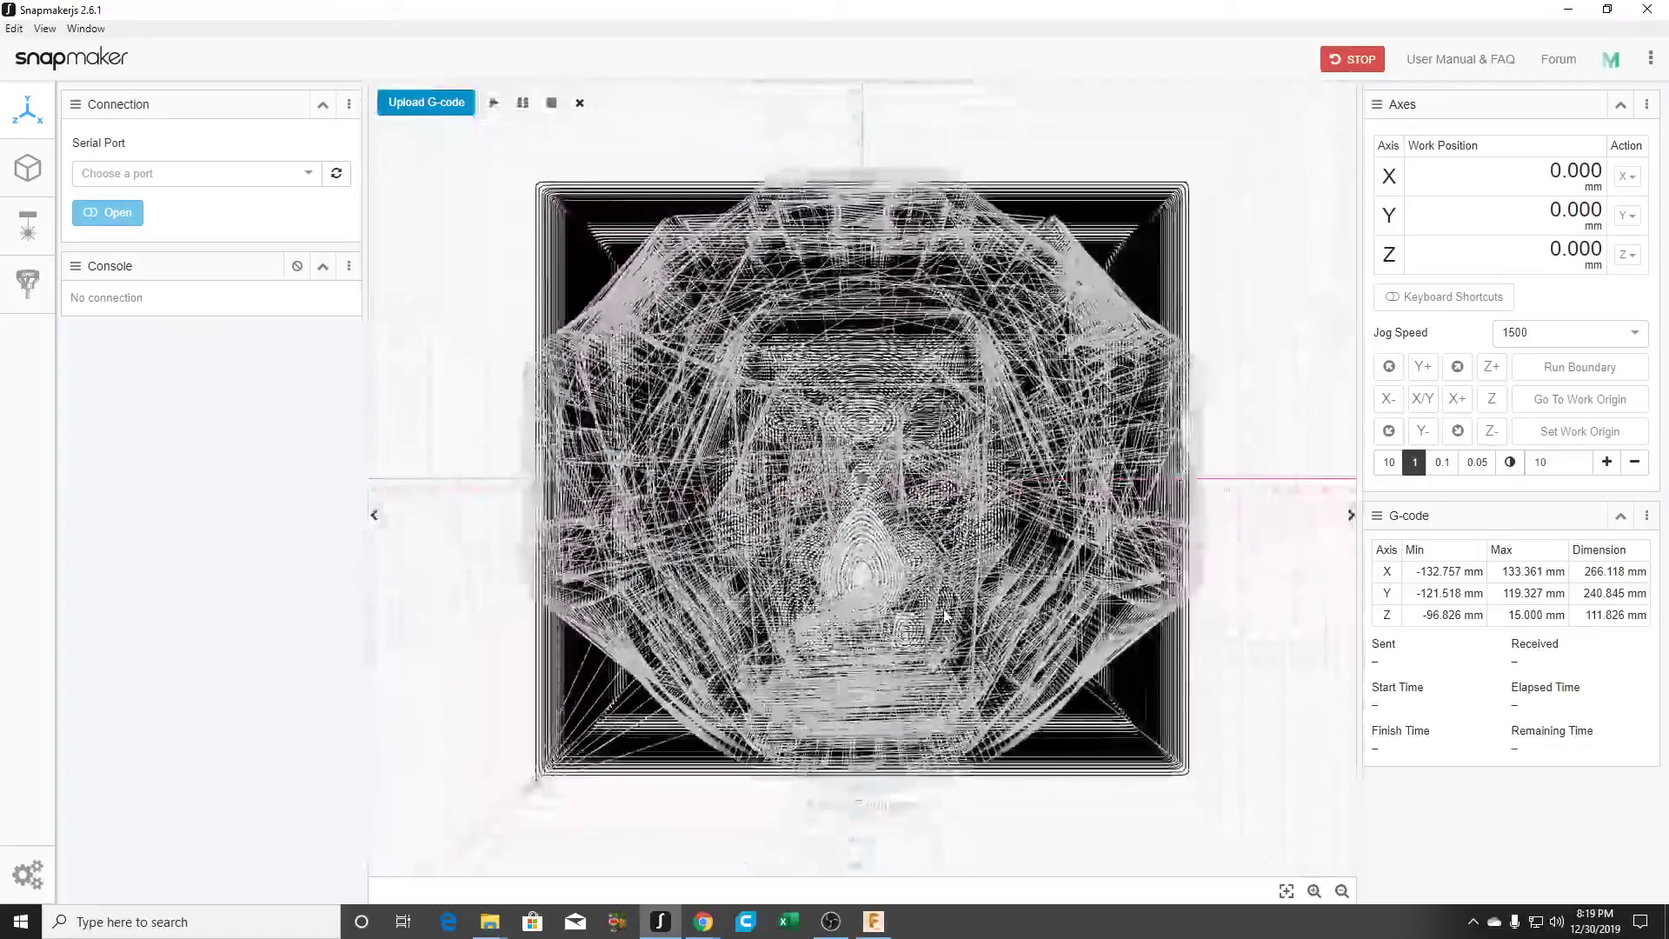
Step: Examine the loaded Tutorial.cnc toolpath from the side, the front and an angled view
mouse_move(965, 632)
right_down()
mouse_move(936, 607)
mouse_move(962, 629)
right_up()
drag(962, 630, 928, 418)
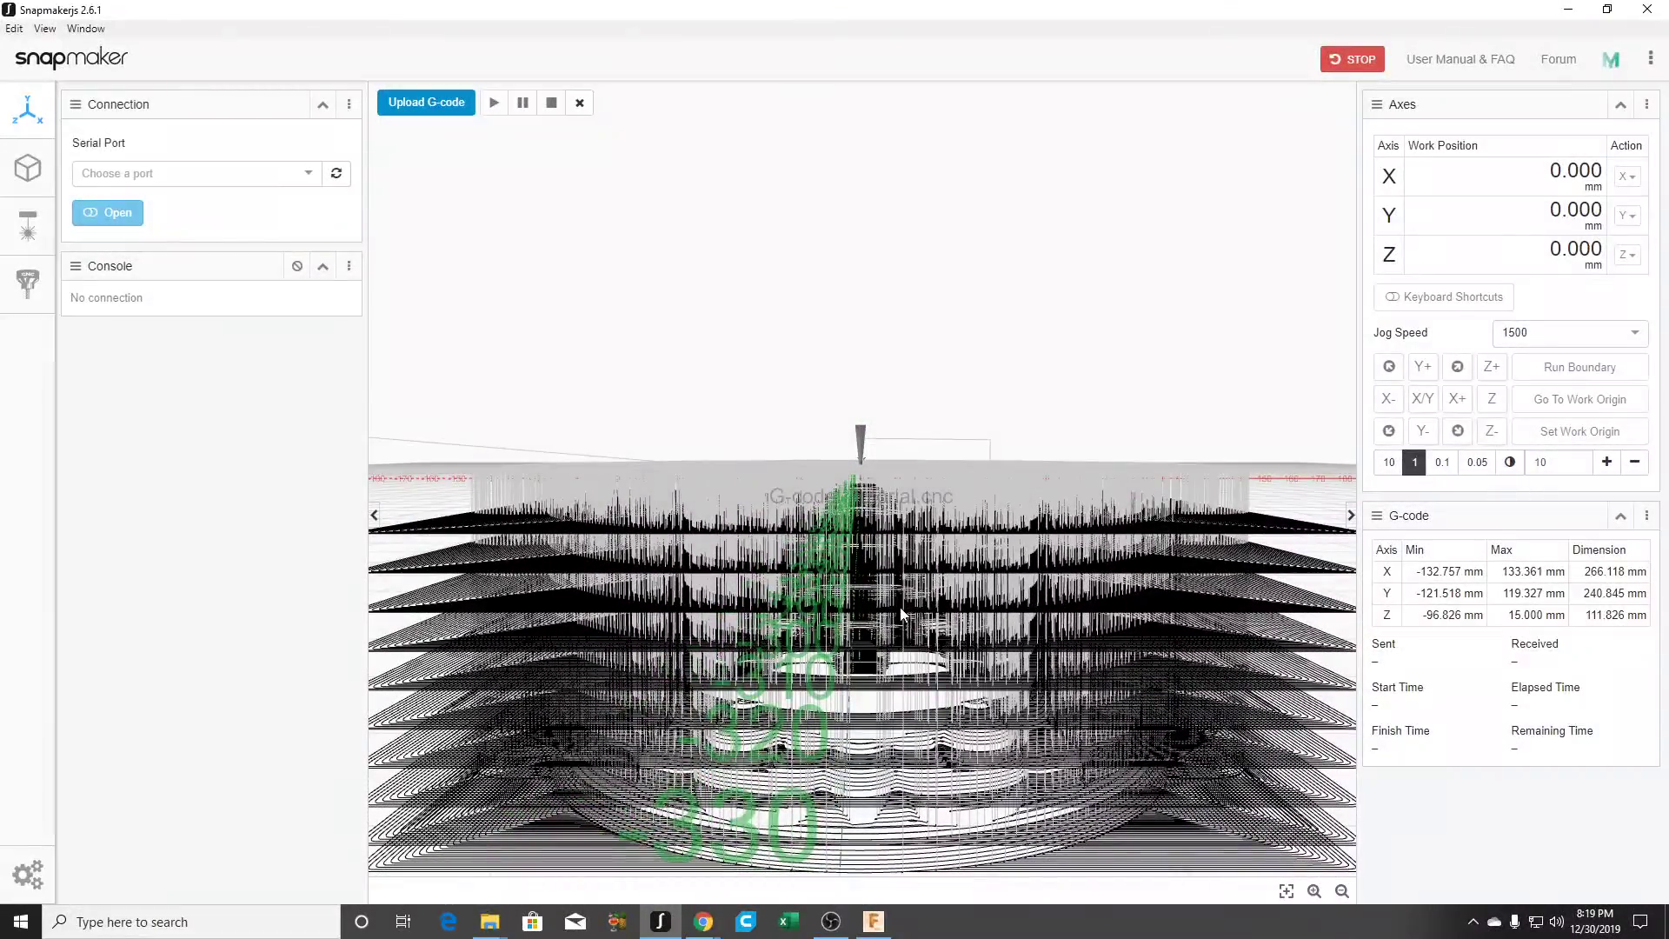
drag(1066, 371, 1041, 584)
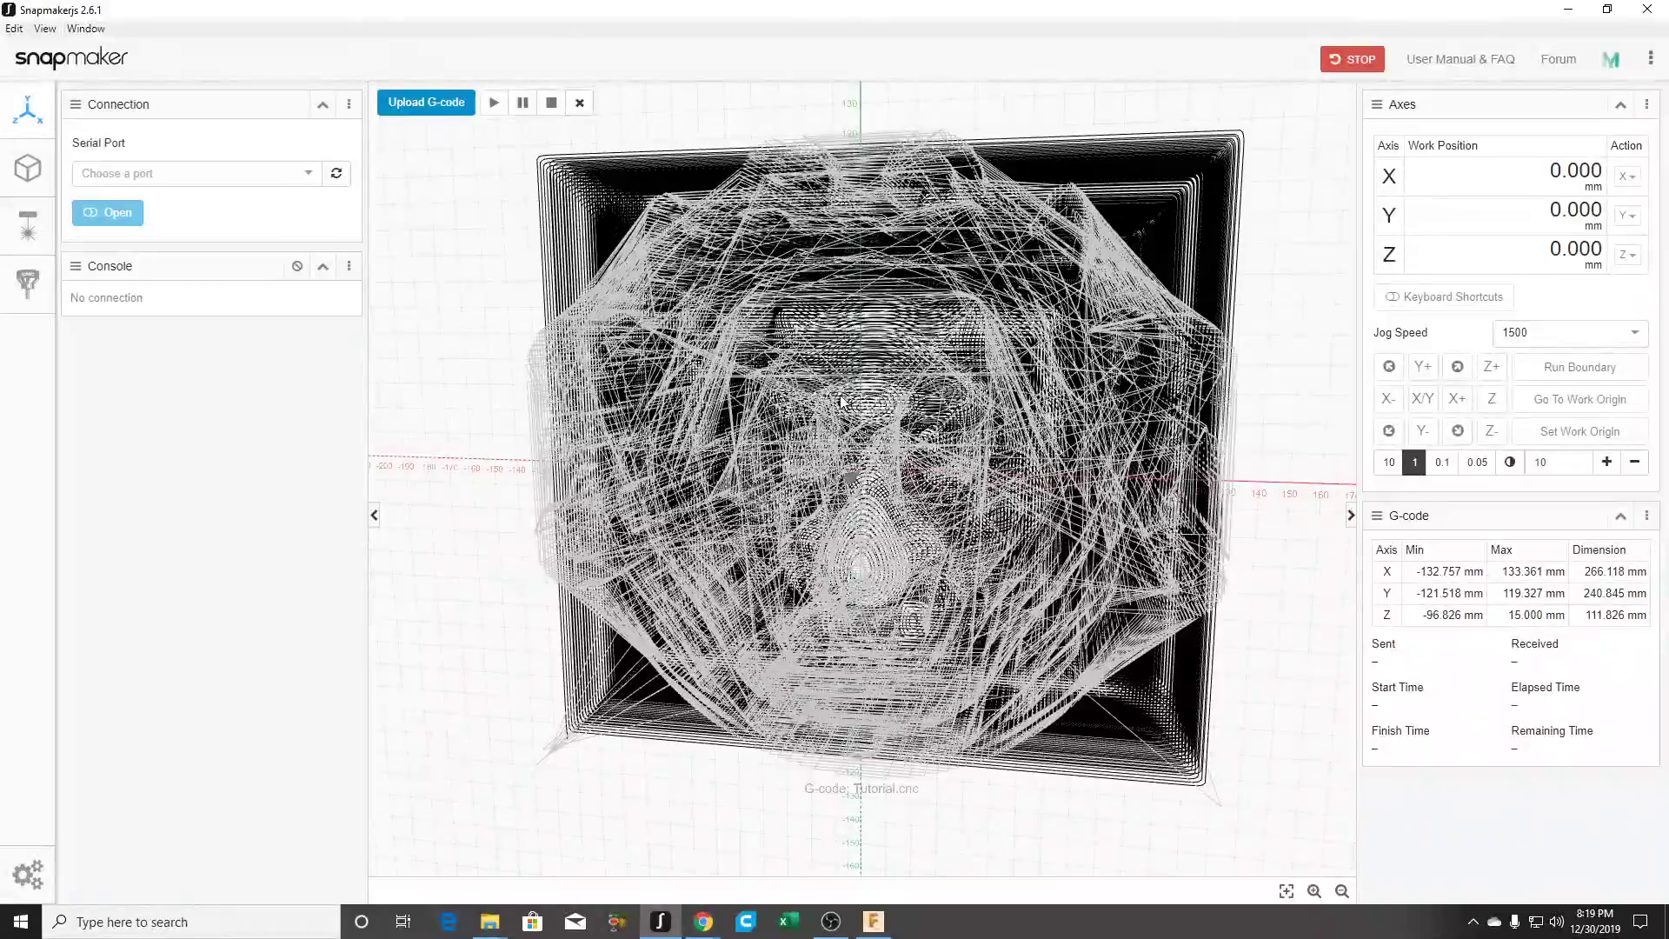
drag(774, 629, 700, 589)
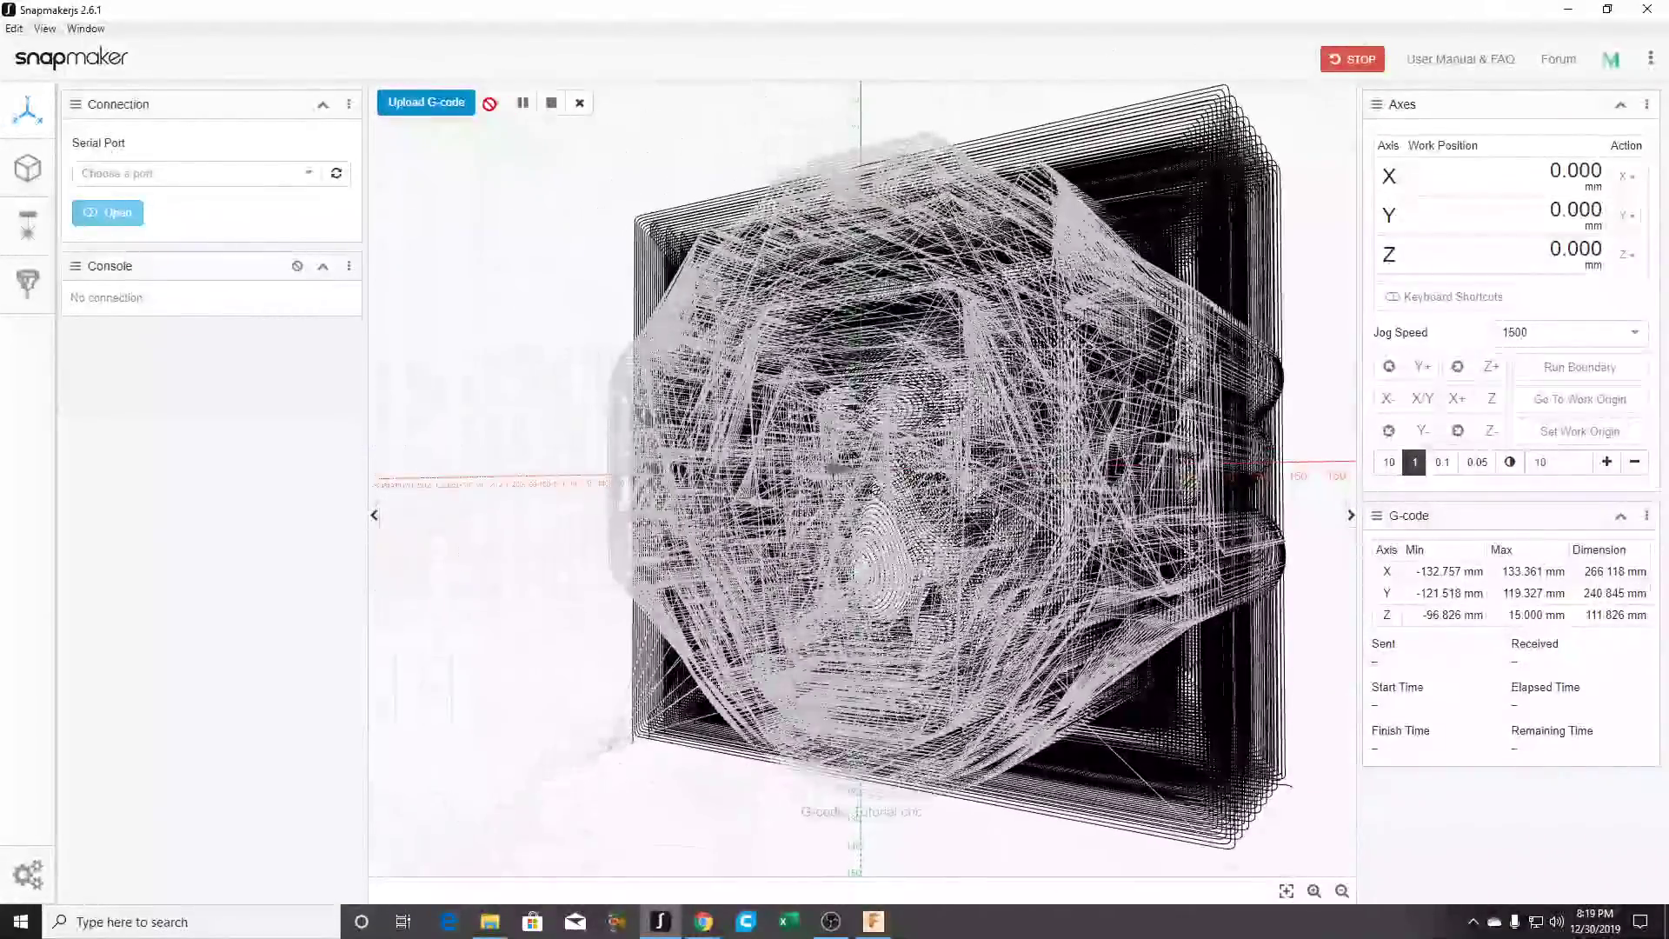
Step: Unload the Tutorial.cnc G-code and refresh the workspace by leaving it and returning
click(580, 103)
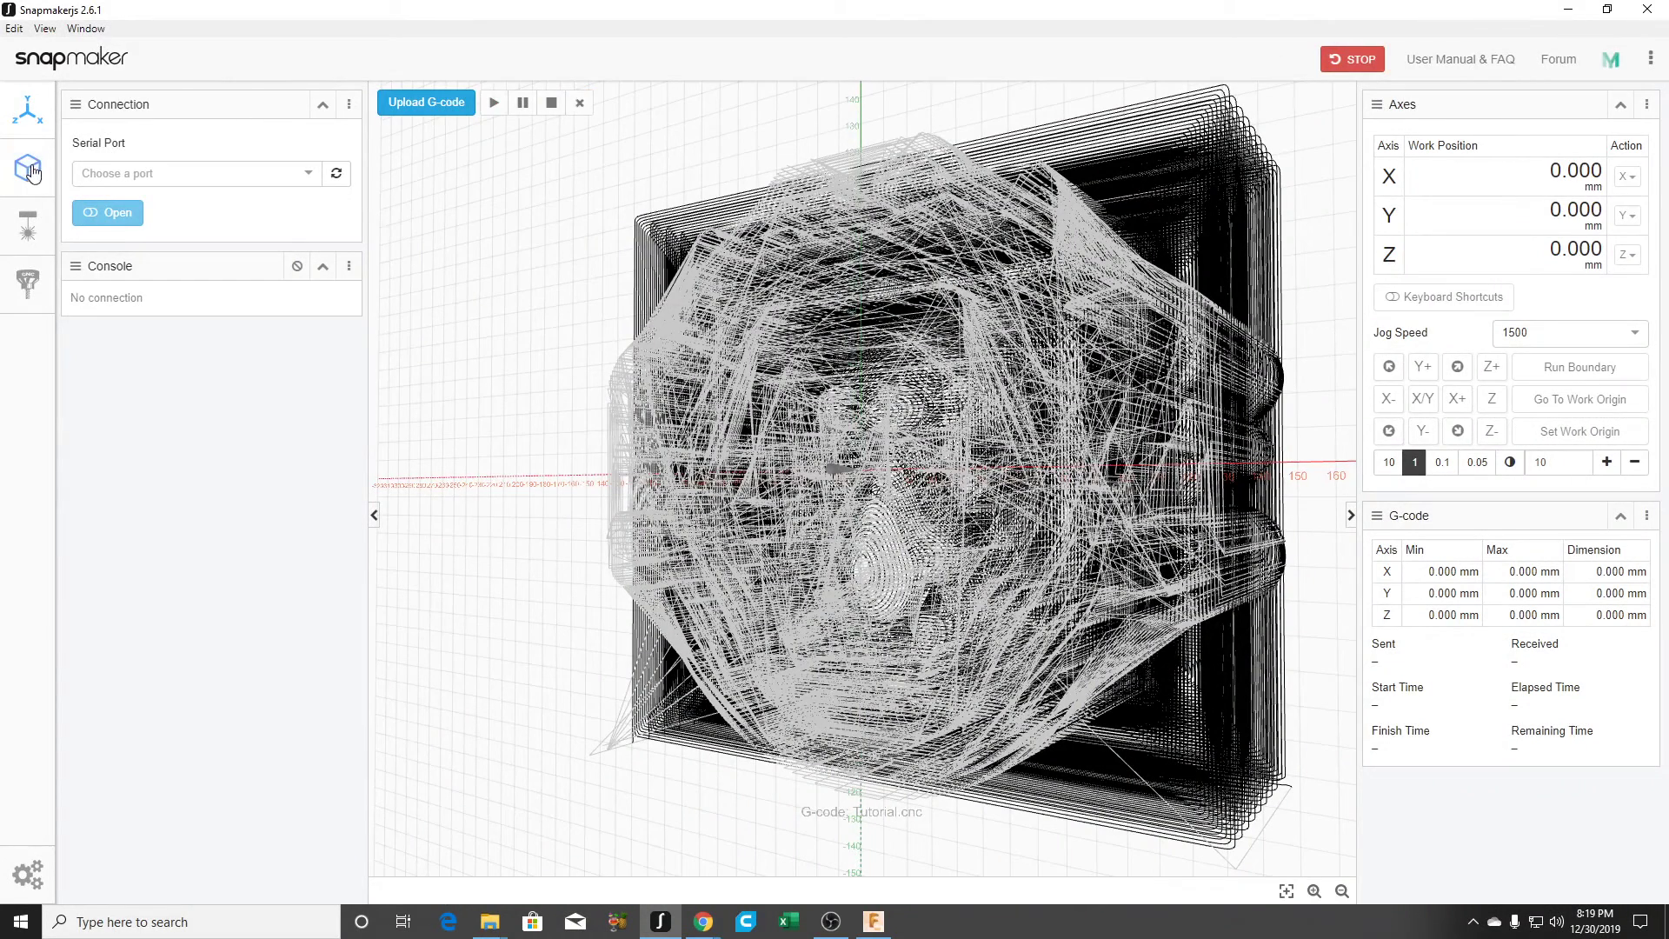
click(28, 168)
click(26, 112)
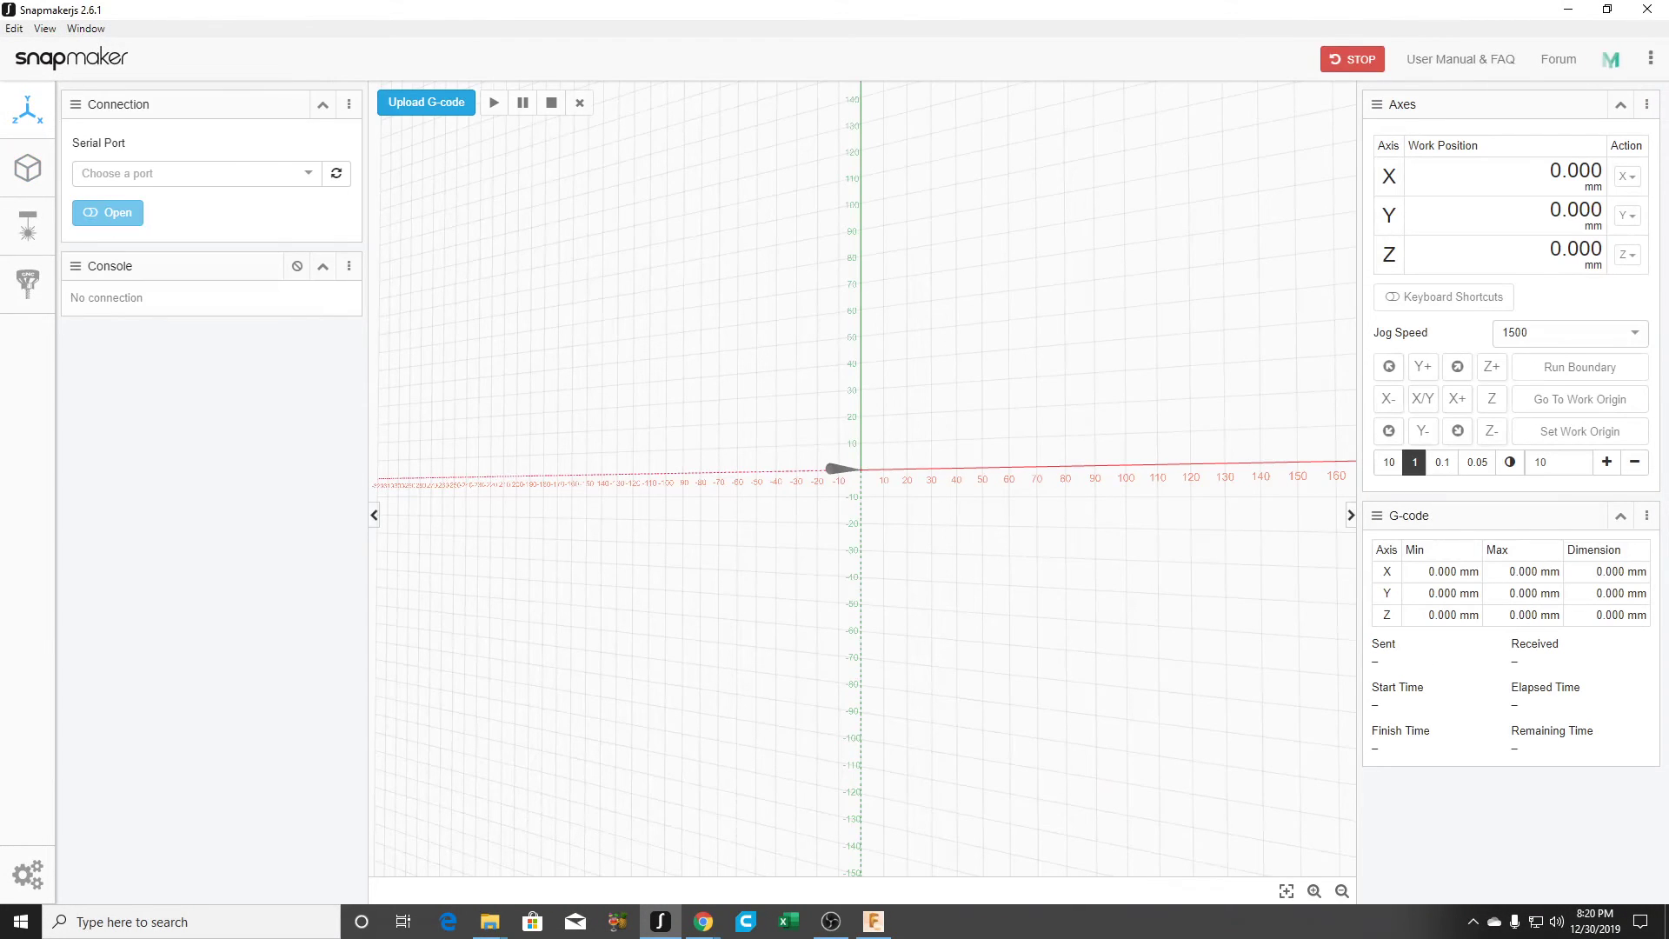